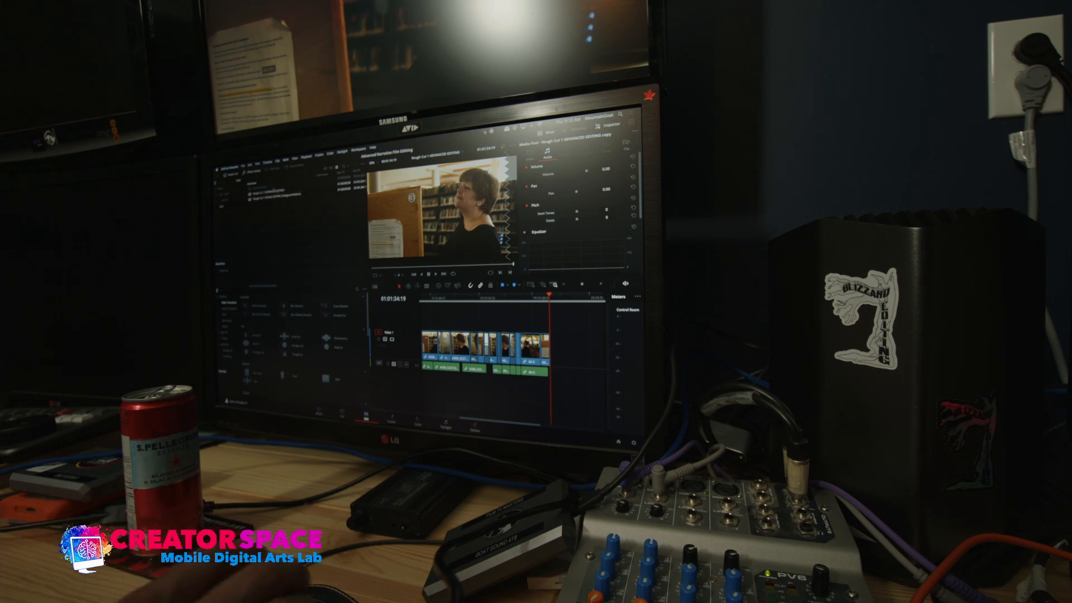
Open the Rough Cut 1 SOUND EDITING Dialogue Ambience timeline, and enlarge the Audio 1 track to show its waveforms
double_click(250, 200)
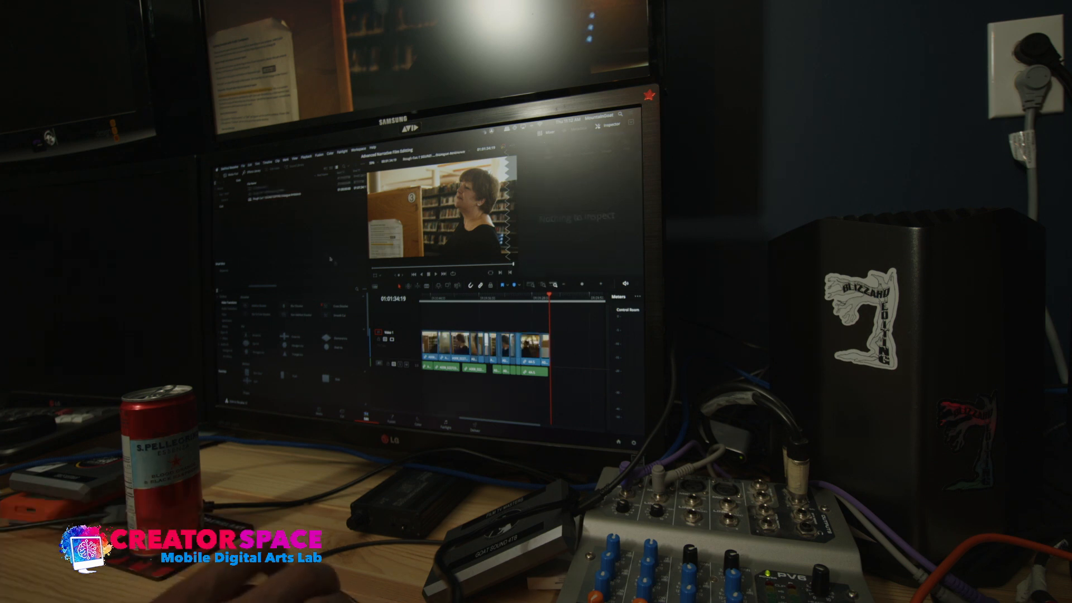
mouse_move(433, 297)
left_mouse_down()
mouse_move(411, 298)
mouse_move(422, 297)
left_mouse_up()
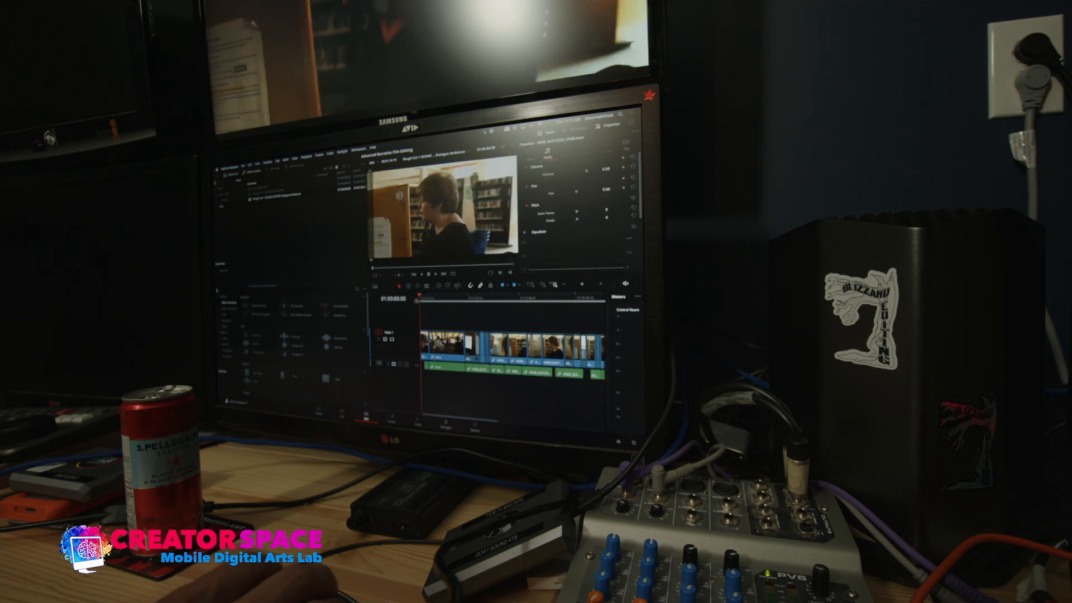
left_click_drag(394, 368, 411, 414)
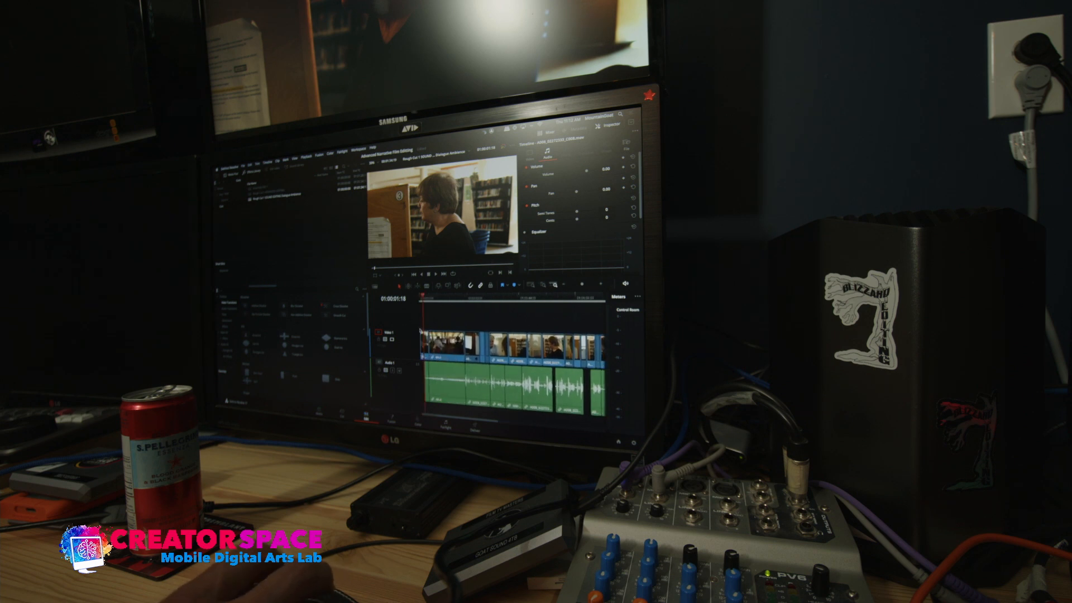
key("space")
left_click(461, 299)
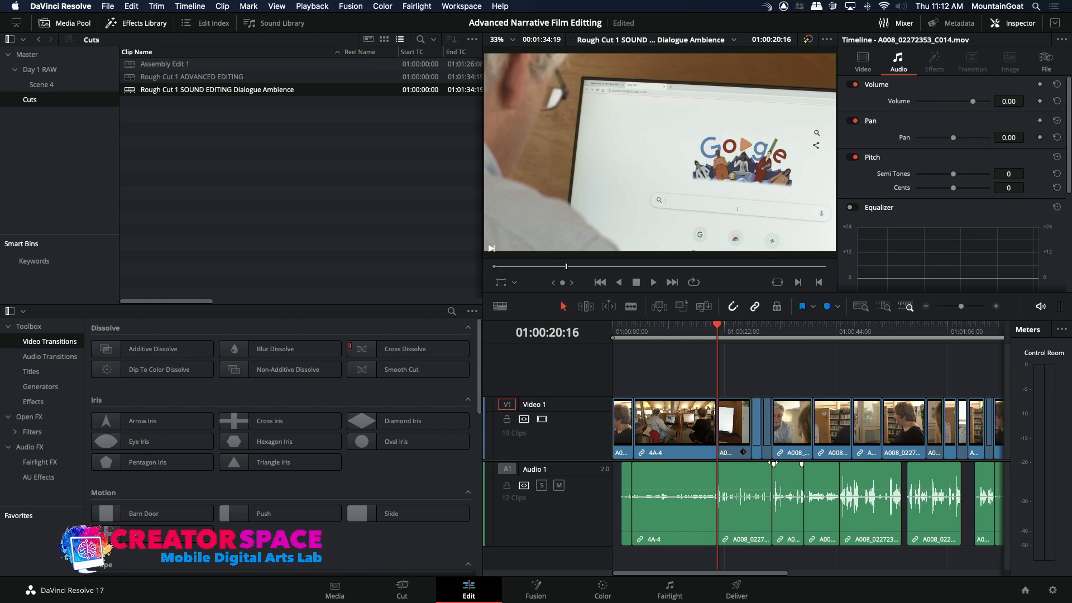
Add a second stereo audio track to the timeline below Audio 1
left_click(926, 307)
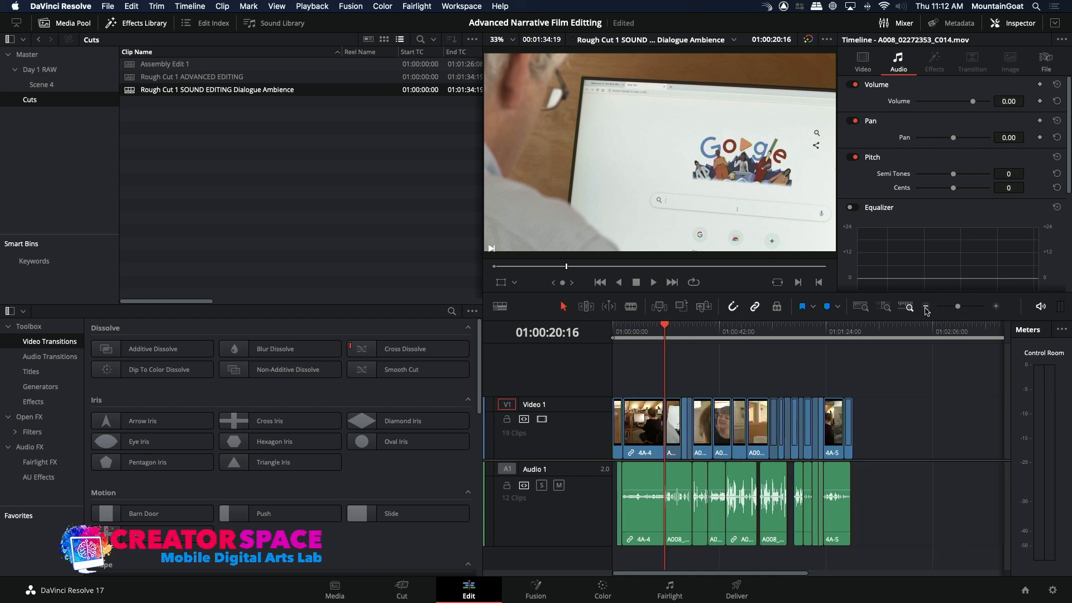
right_click(567, 563)
mouse_move(614, 436)
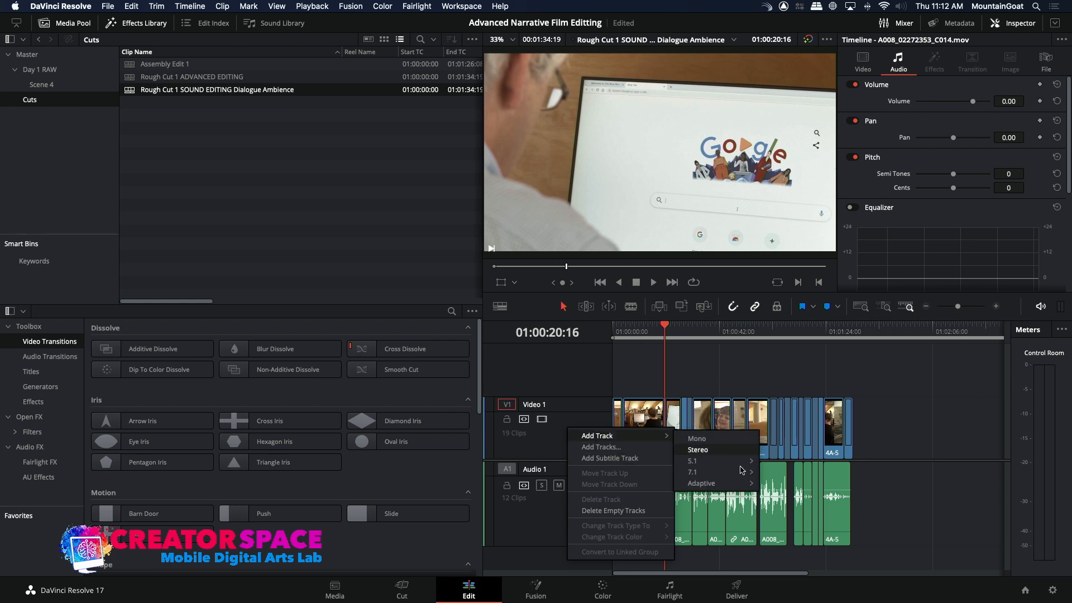
left_click(698, 450)
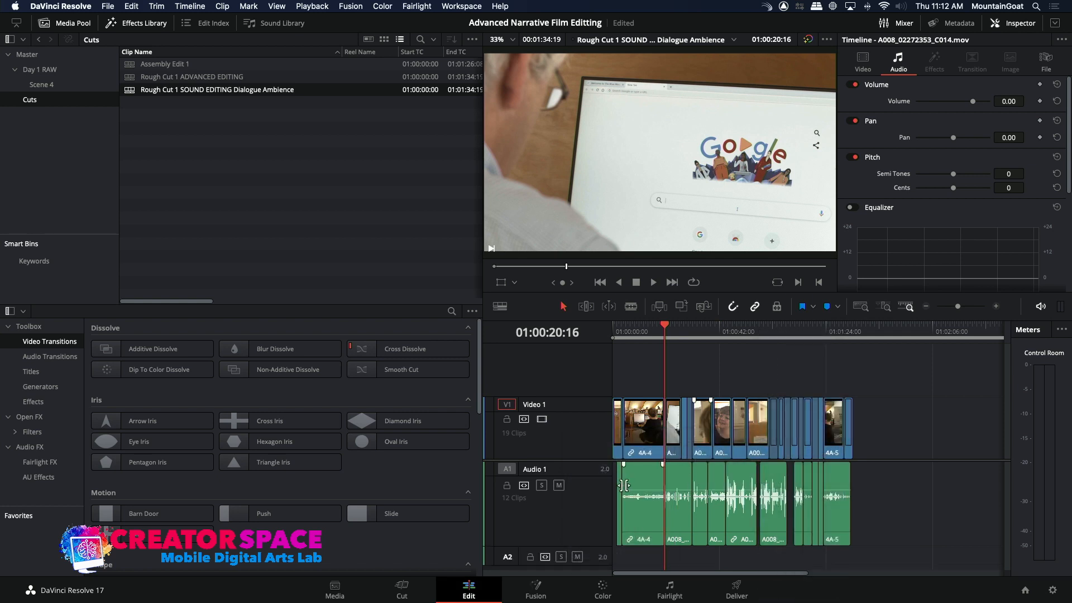
Reduce the height of the Video 1 track and enlarge the timeline area to give the audio tracks more room
left_click_drag(595, 459, 595, 430)
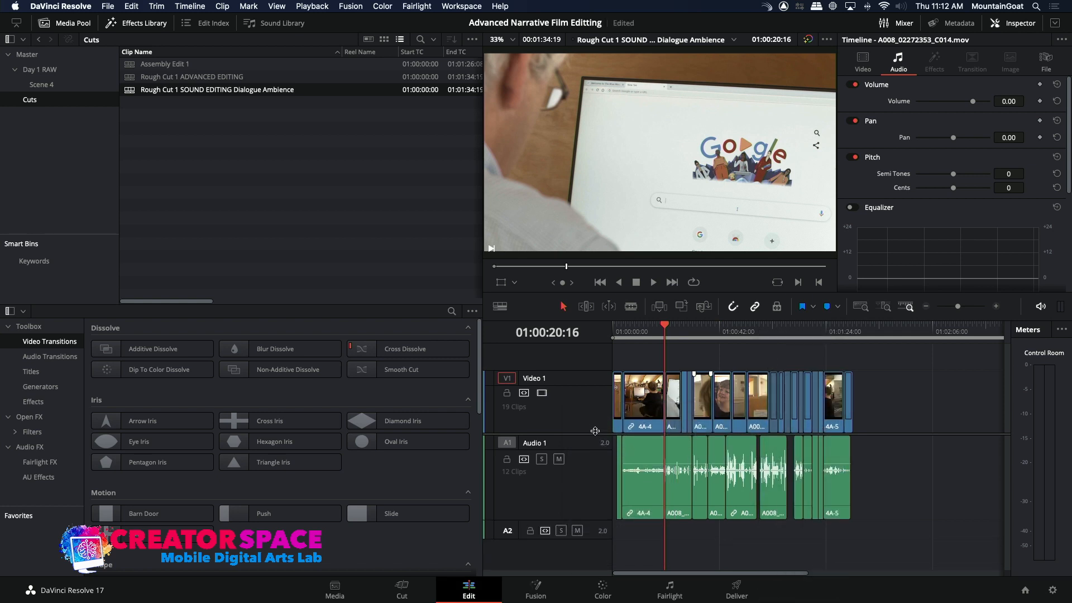
left_click_drag(594, 370, 590, 401)
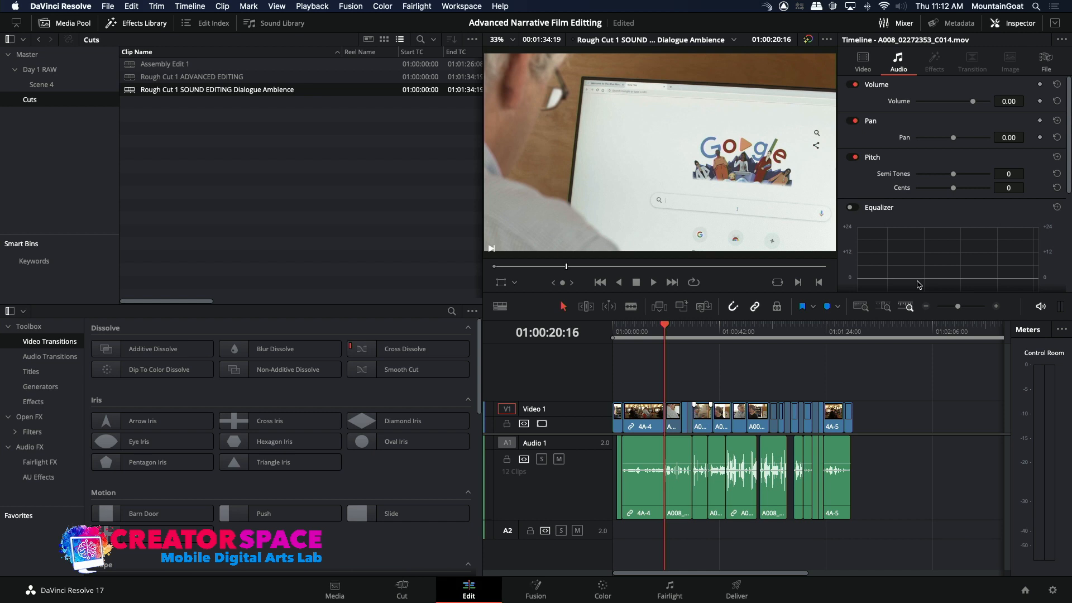
left_click_drag(887, 320, 885, 252)
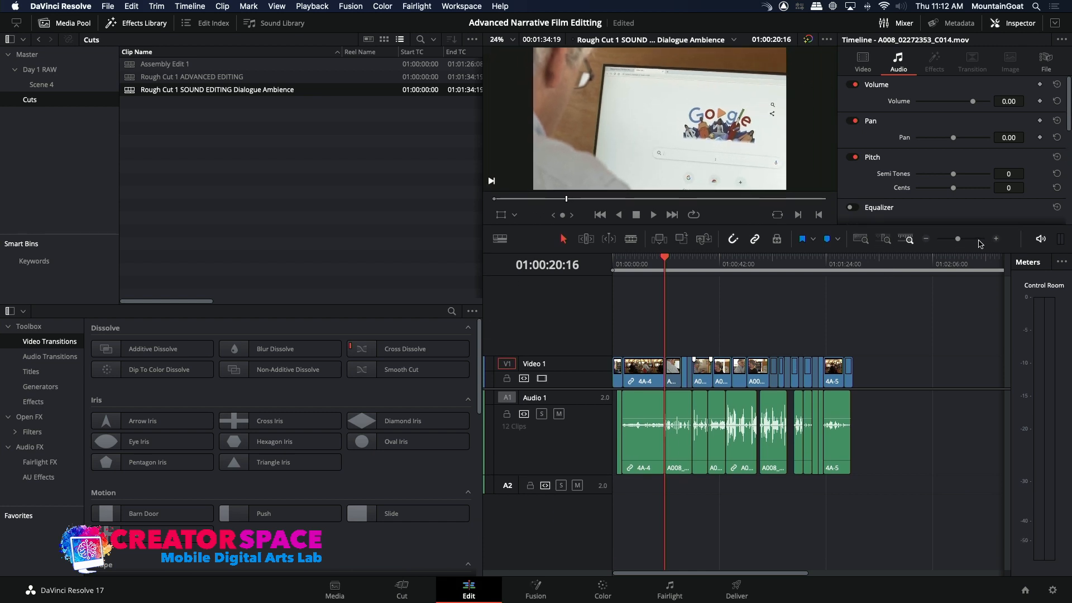
left_click(996, 238)
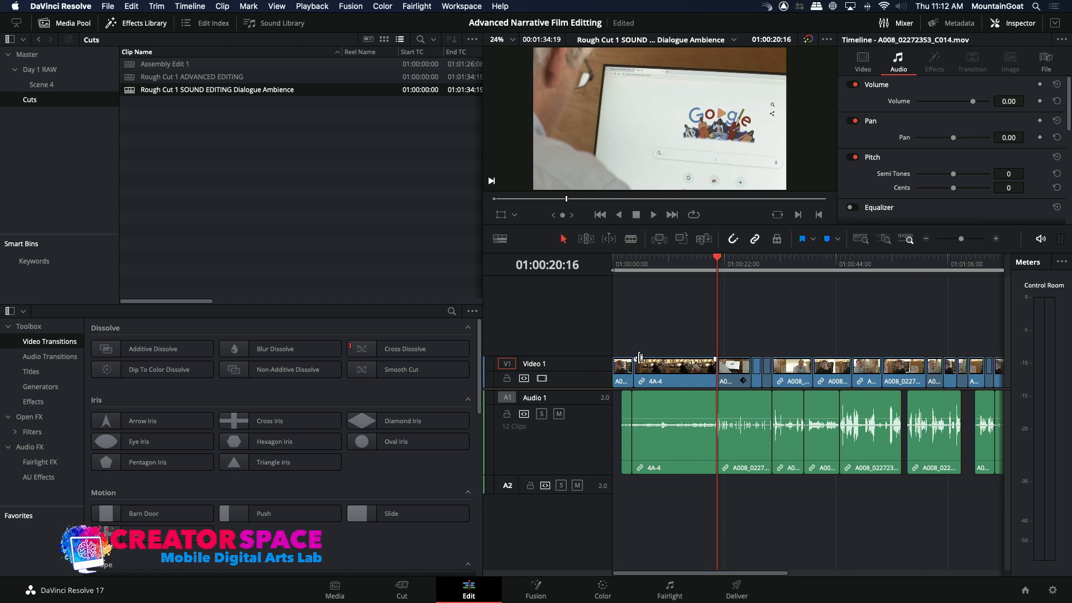
Play the opening clips from 01:00:01:18 to listen to the ambience in the first two audio clips
left_click(622, 265)
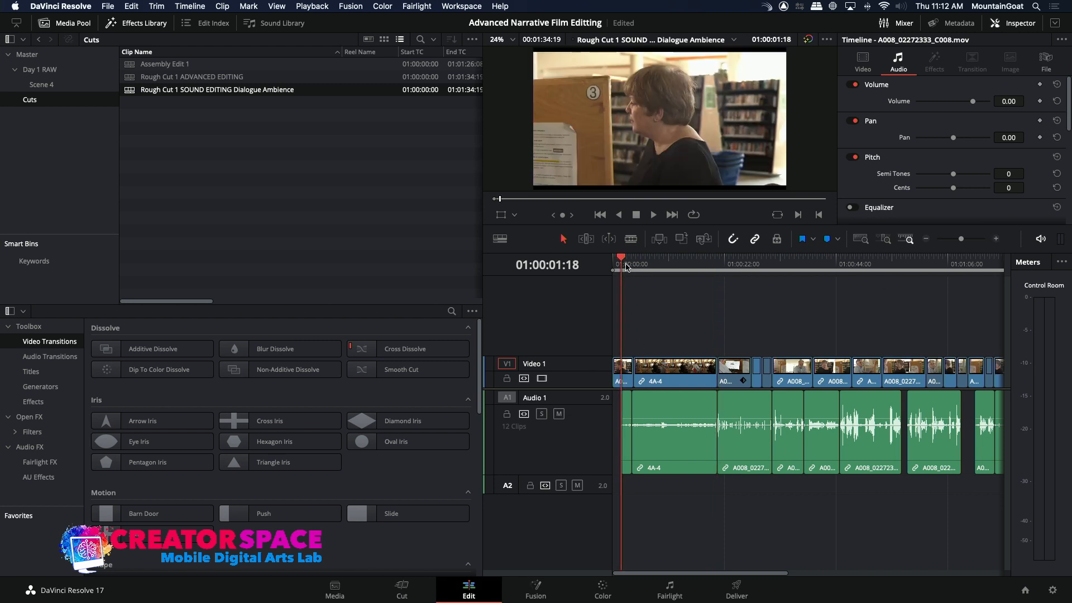
key("space")
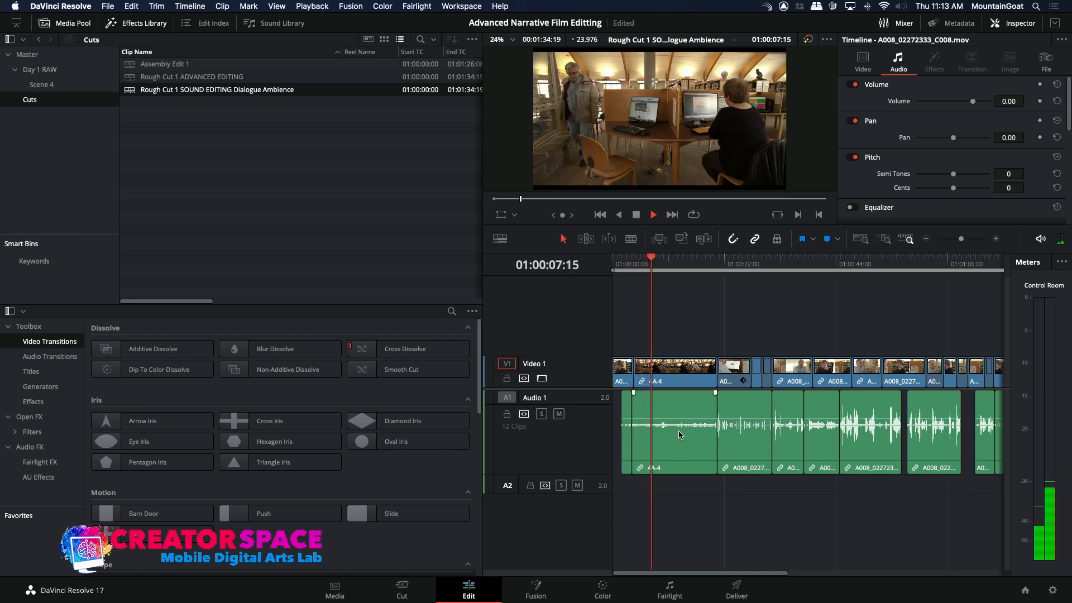
key("space")
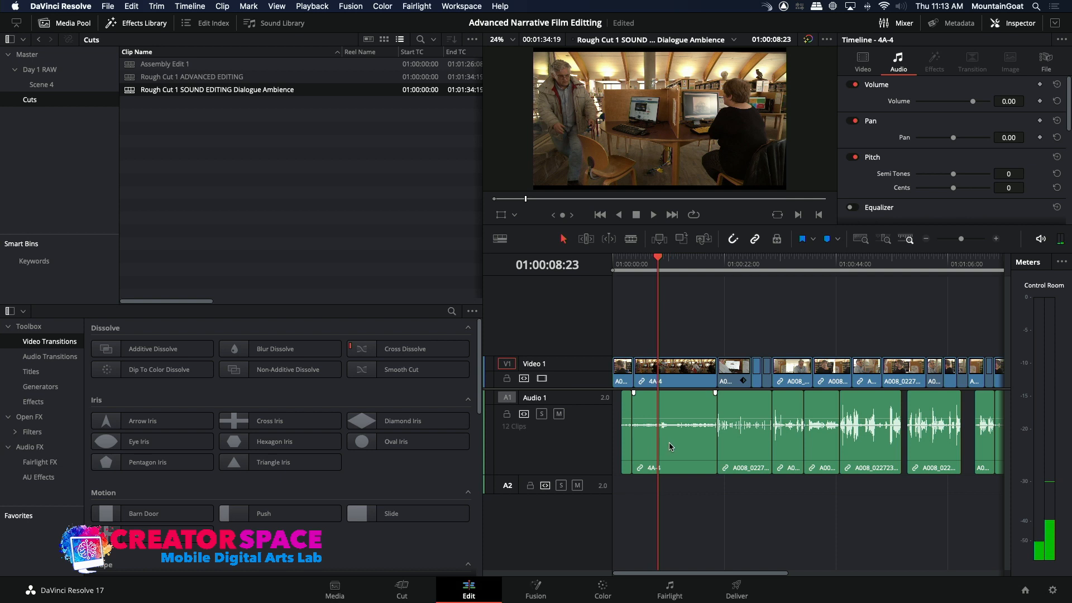
Unlink the audio from the video for clip 4A-4 and for the short opening clip before it
left_click(669, 444)
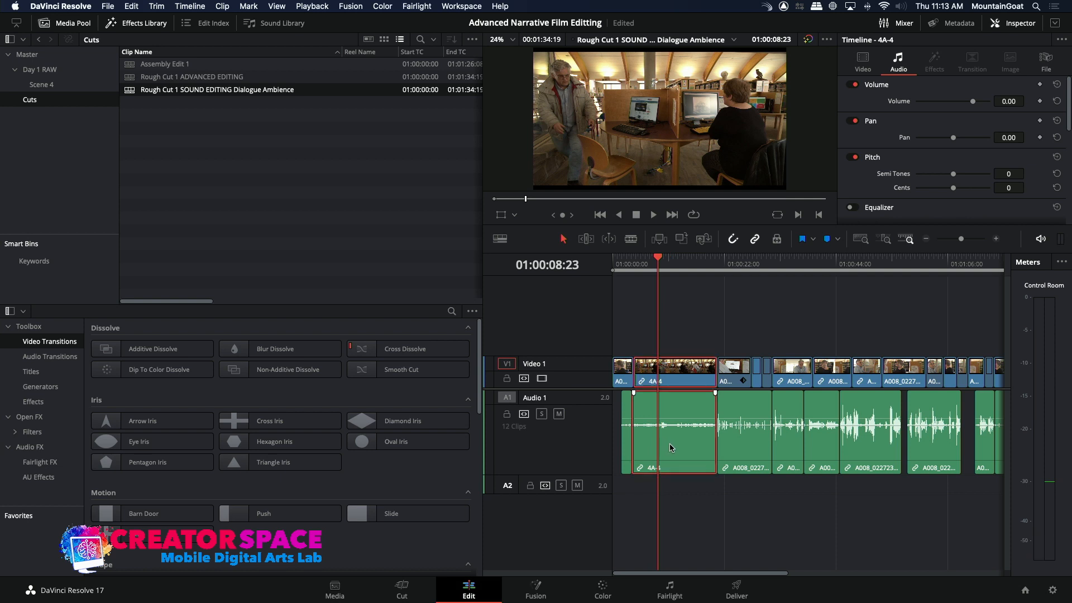
right_click(669, 443)
left_click(680, 435)
left_click(671, 505)
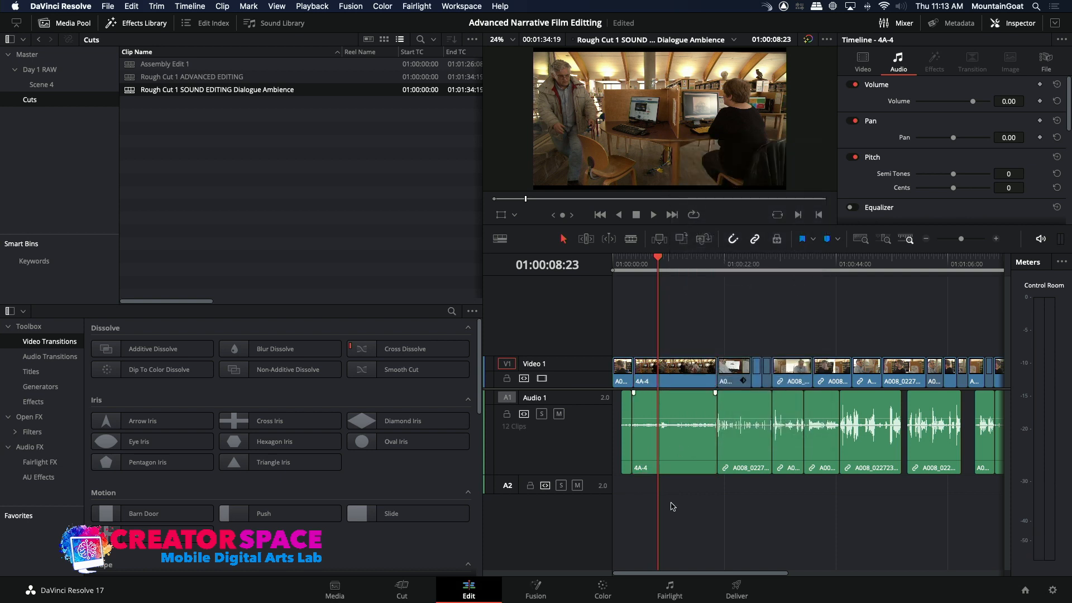
left_click(624, 458)
right_click(625, 458)
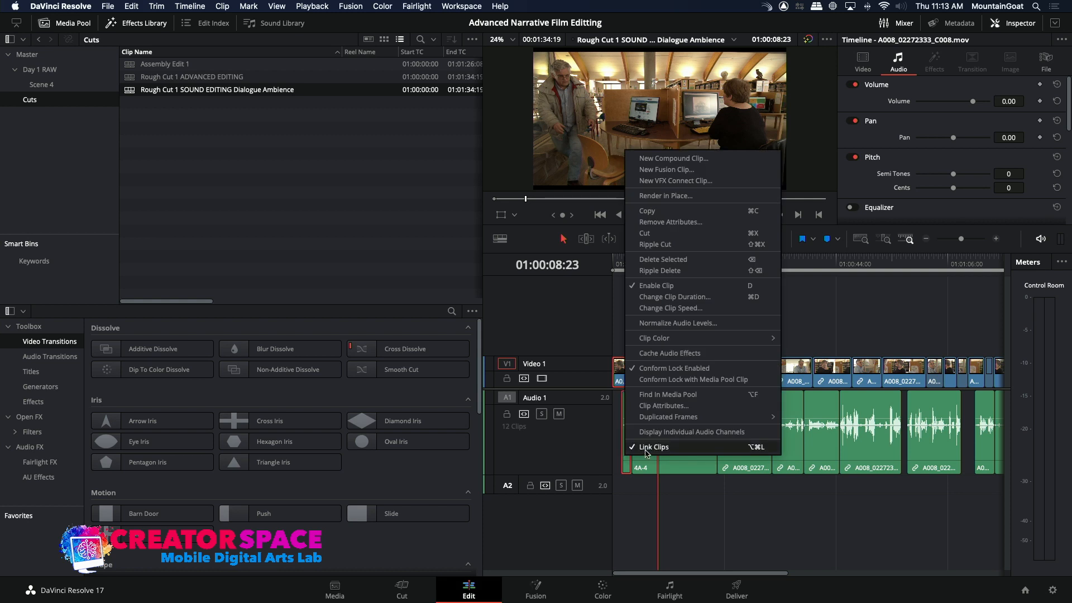
left_click(645, 451)
left_click(649, 458)
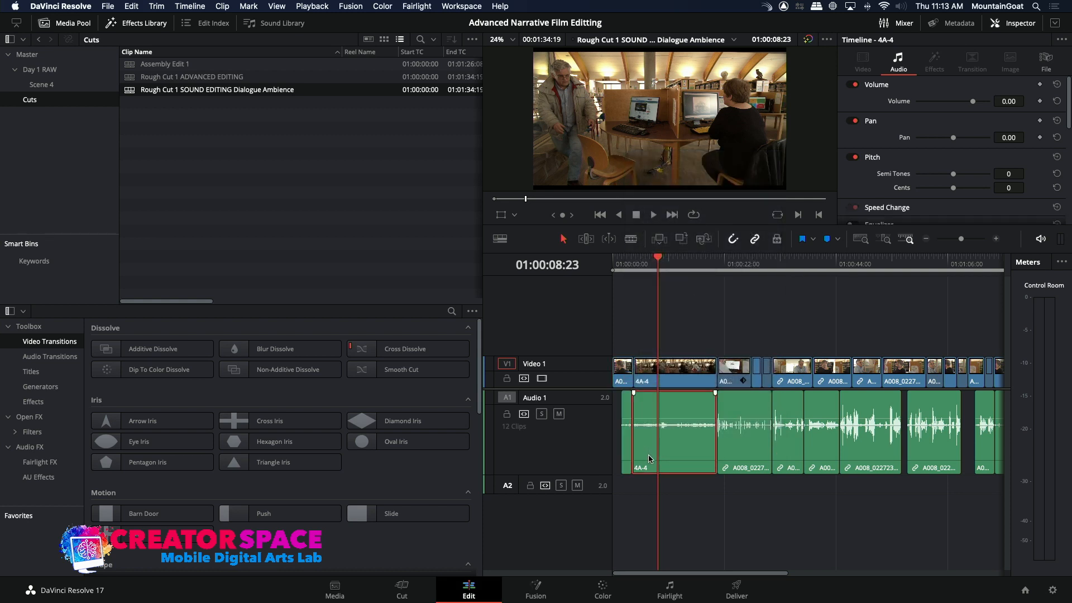
right_click(649, 457)
left_click(691, 521)
Unlink the audio from the video for the next five Audio 1 clips, starting with A008_02272353_C014.mov
right_click(747, 455)
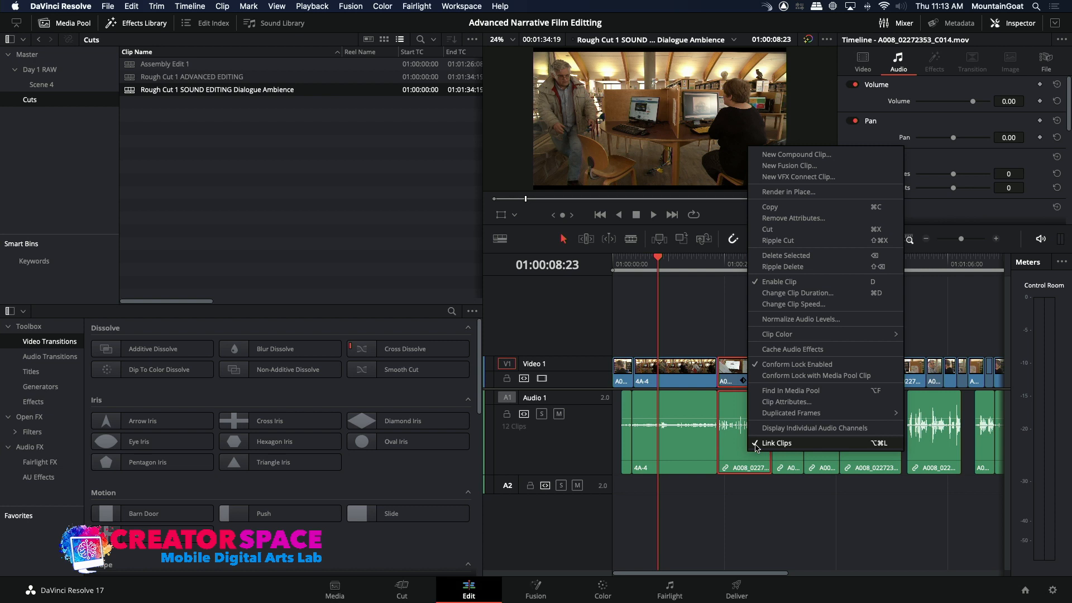
left_click(776, 443)
left_click(789, 449)
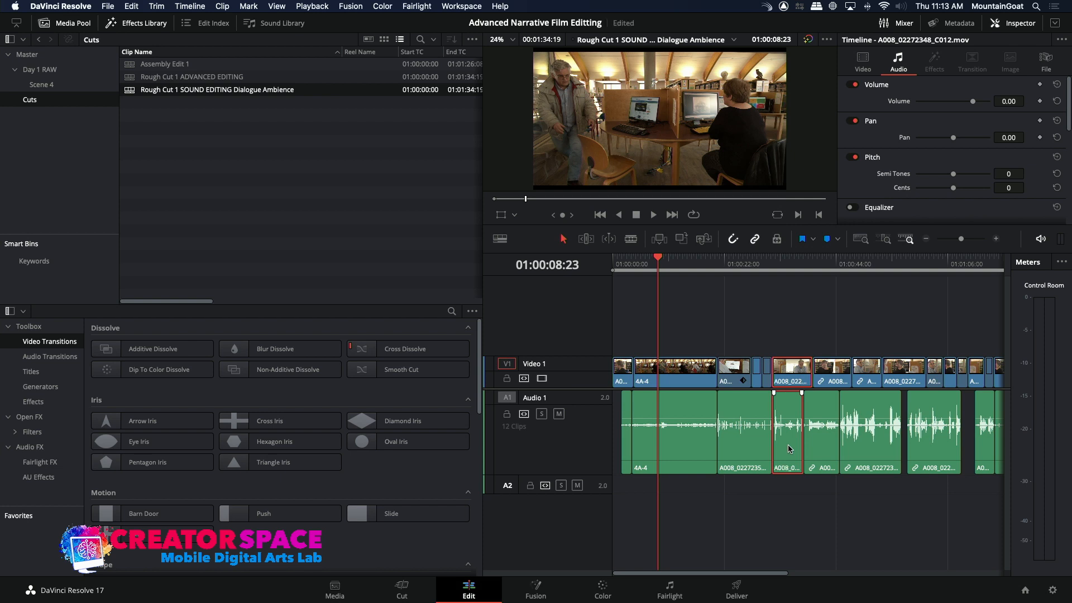
left_click(821, 451)
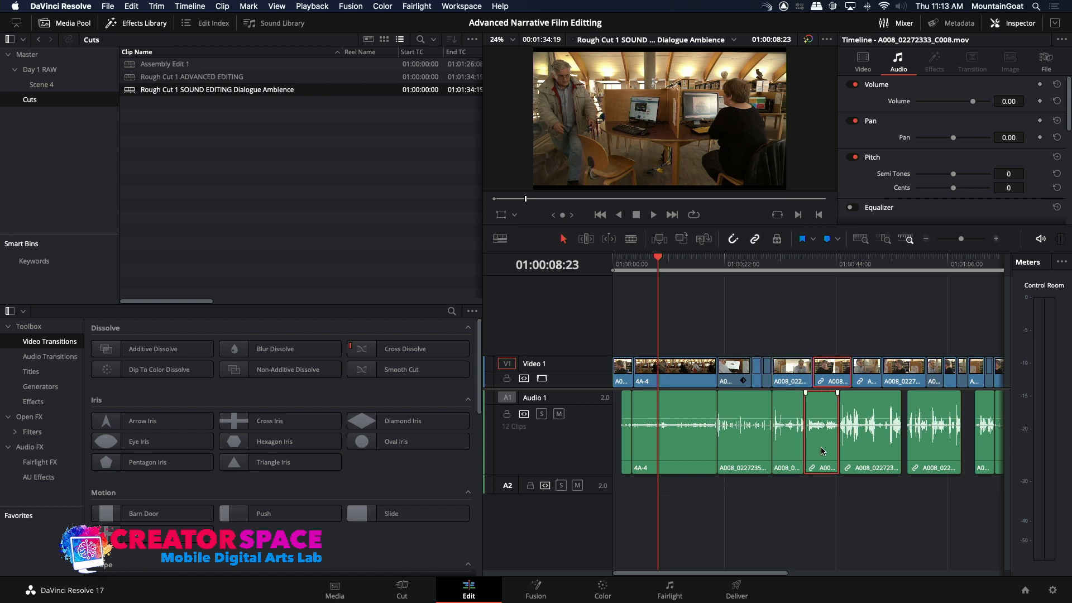
left_click(863, 459)
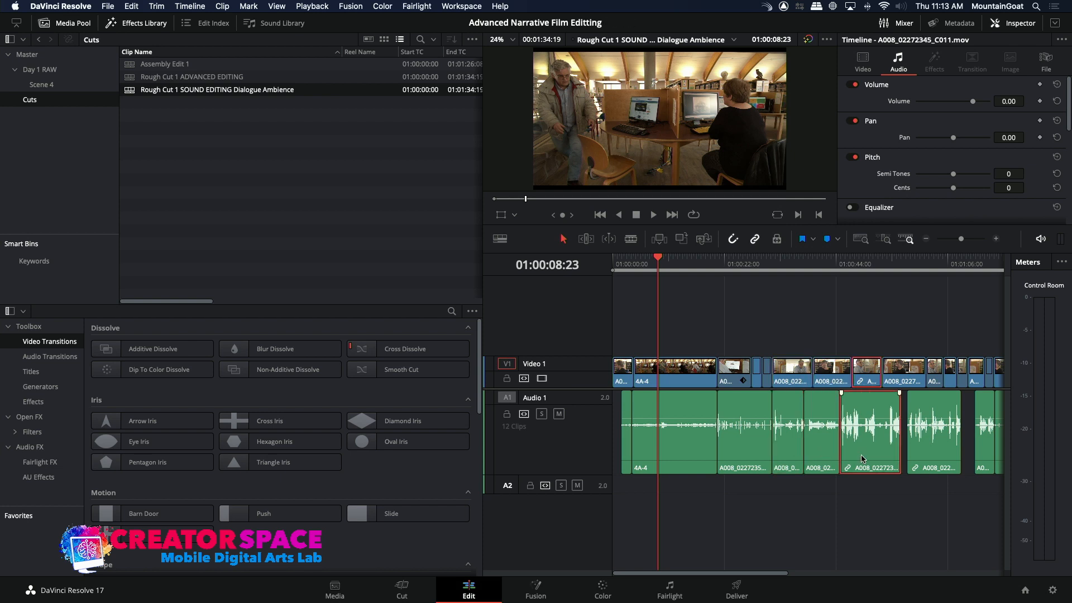
key("alt+super+l")
left_click(926, 460)
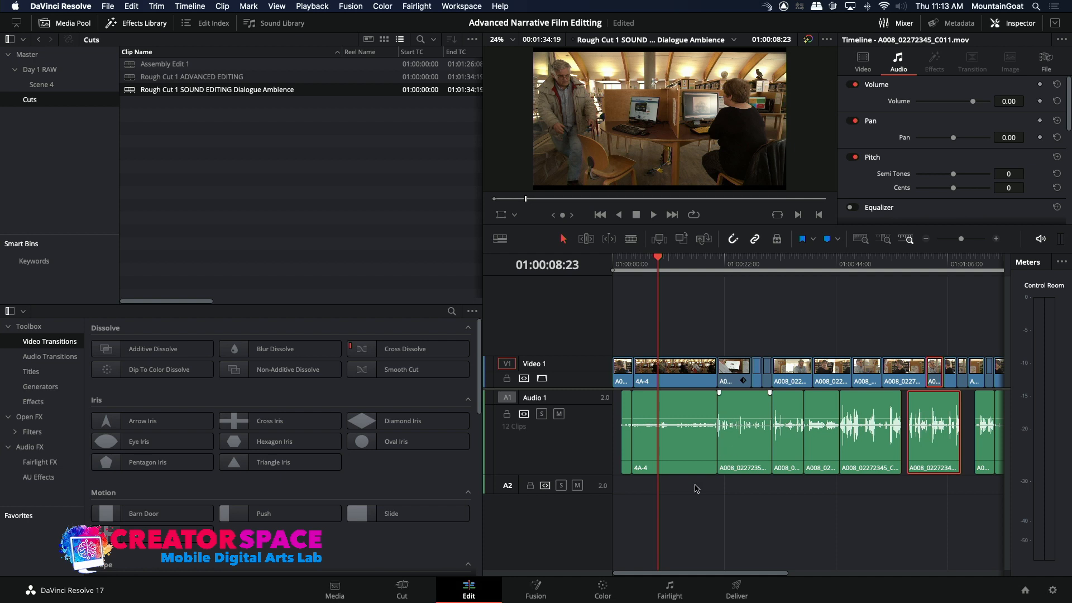
Move the first two audio clips from Audio 1 down to track A2, and play the timeline across the clips that follow
left_click_drag(687, 470, 628, 485)
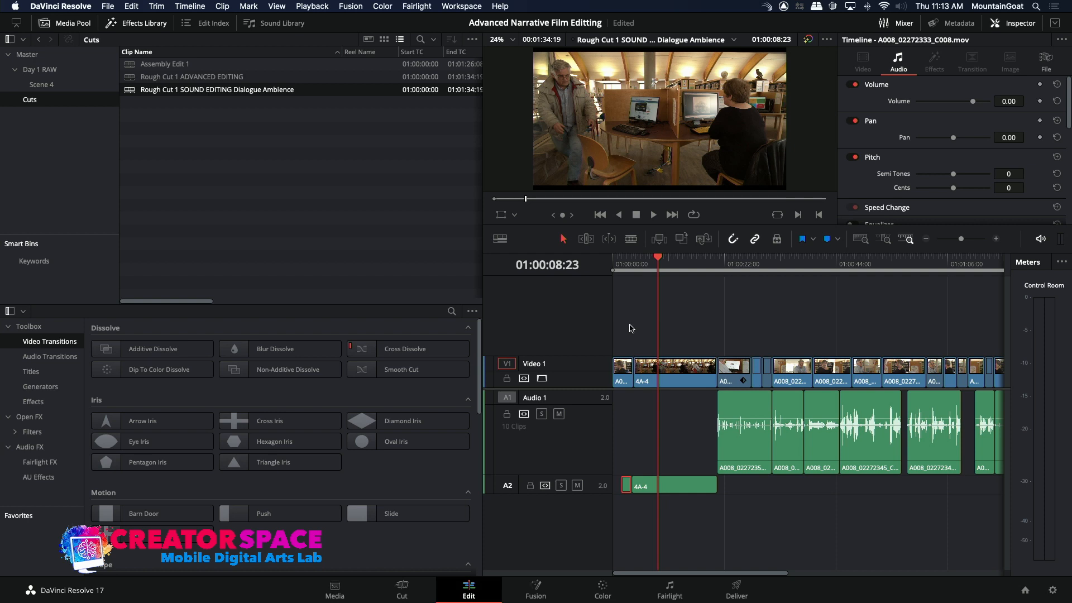
left_click(618, 269)
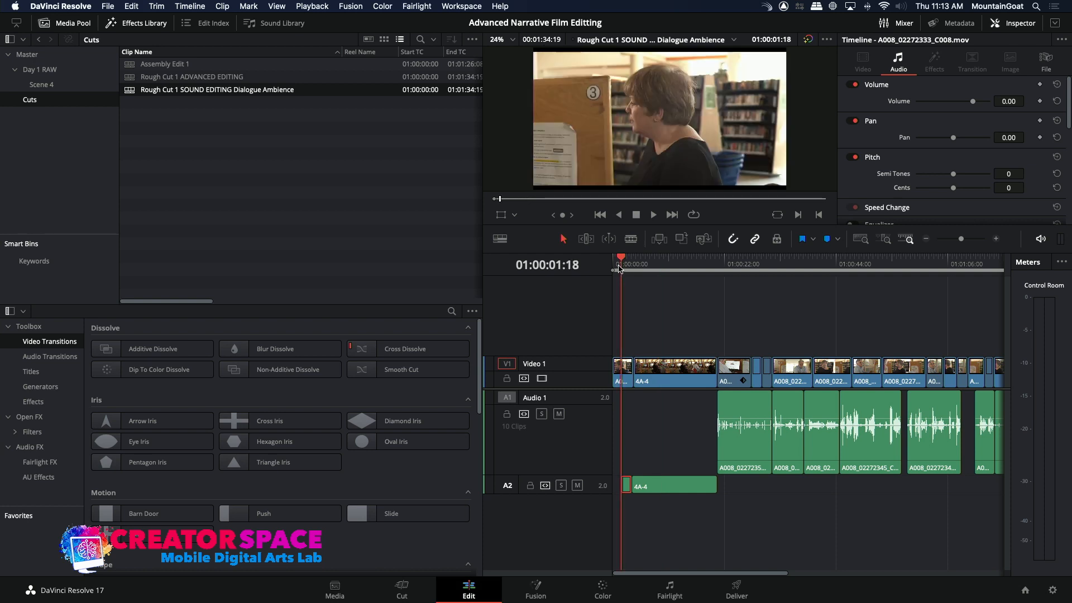
left_click(704, 263)
key("space")
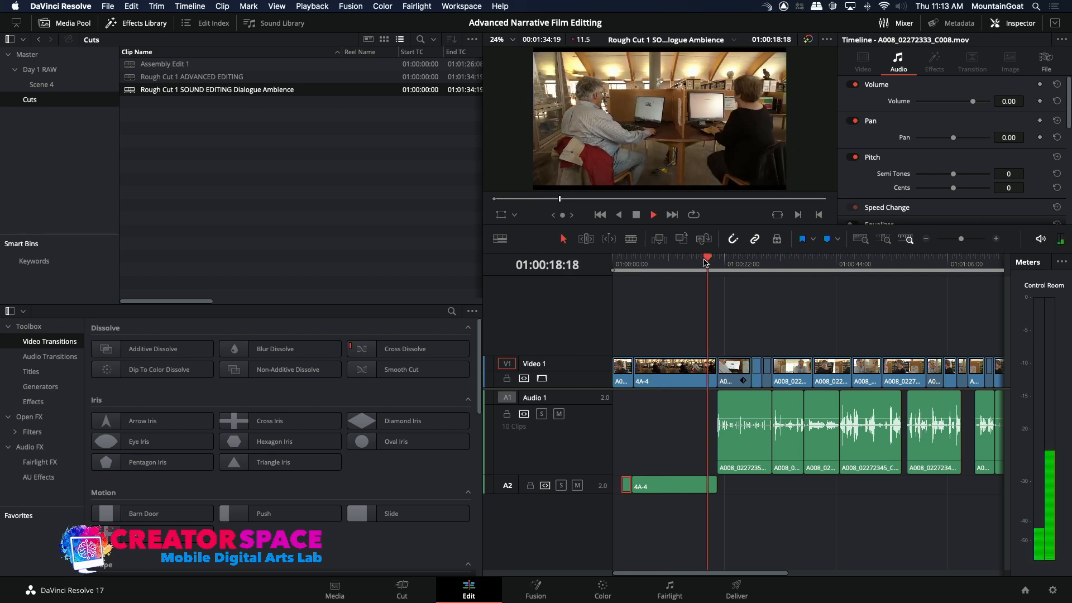
left_click(996, 239)
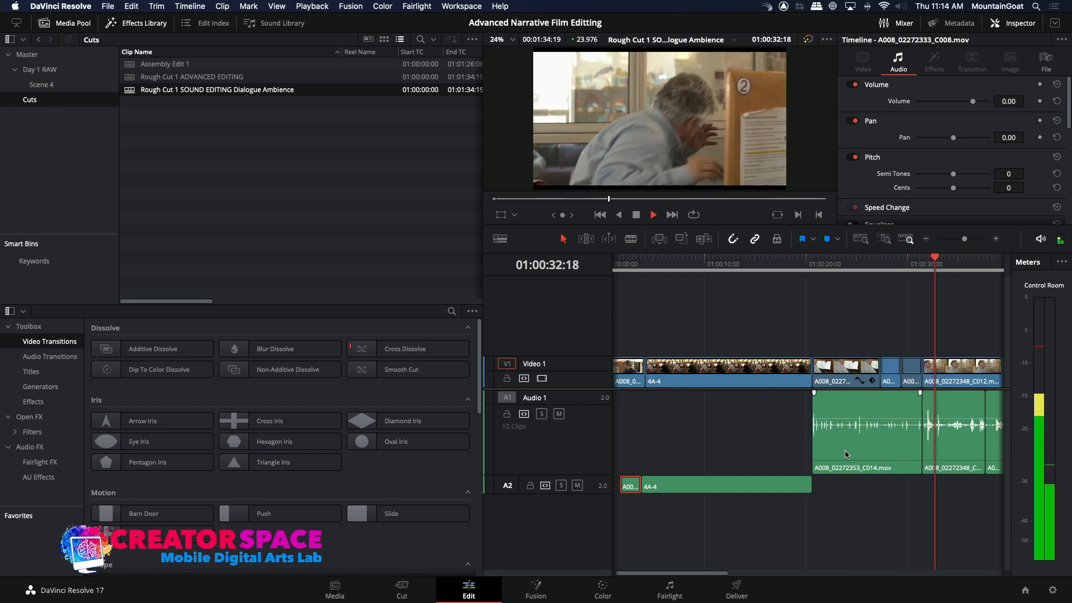
key("space")
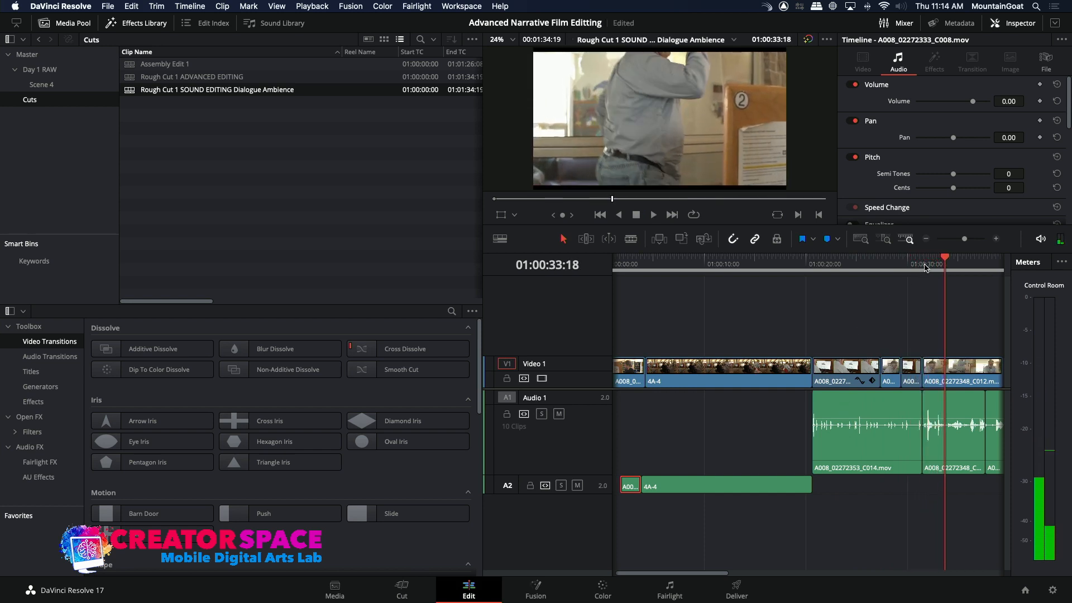
Place the playhead at 01:00:31:22, just before the loud peak near the start of the A008_02272348_C012.mov audio
left_click(925, 265)
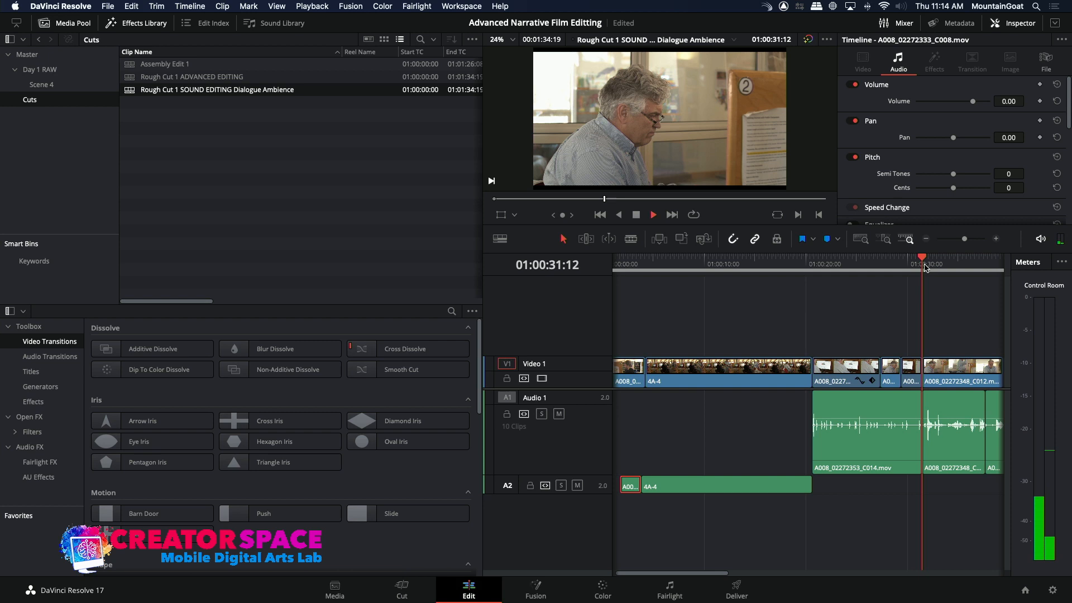
left_click(997, 239)
left_click(997, 239)
left_click(798, 267)
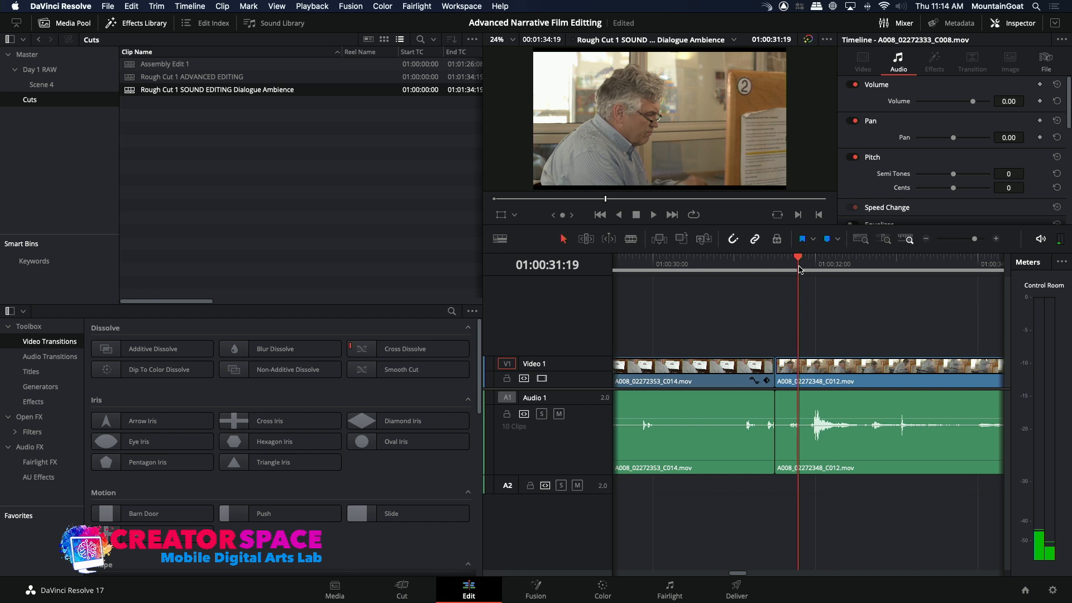
key("Right")
key("Right")
key("Right")
key("Left")
key("Left")
key("Left")
key("Right")
key("Right")
key("Right")
key("Right")
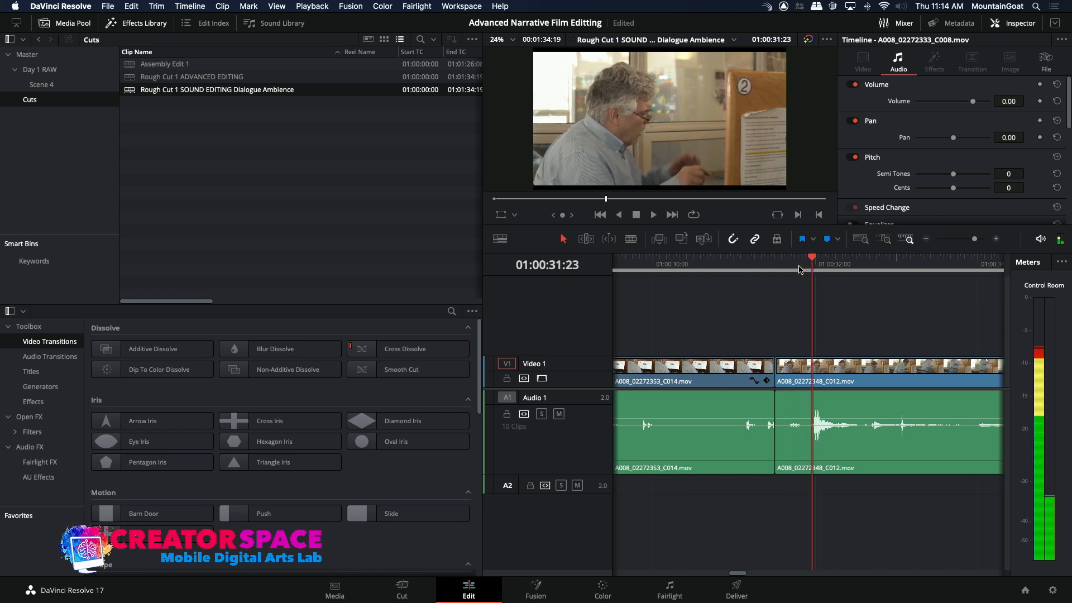
key("Left")
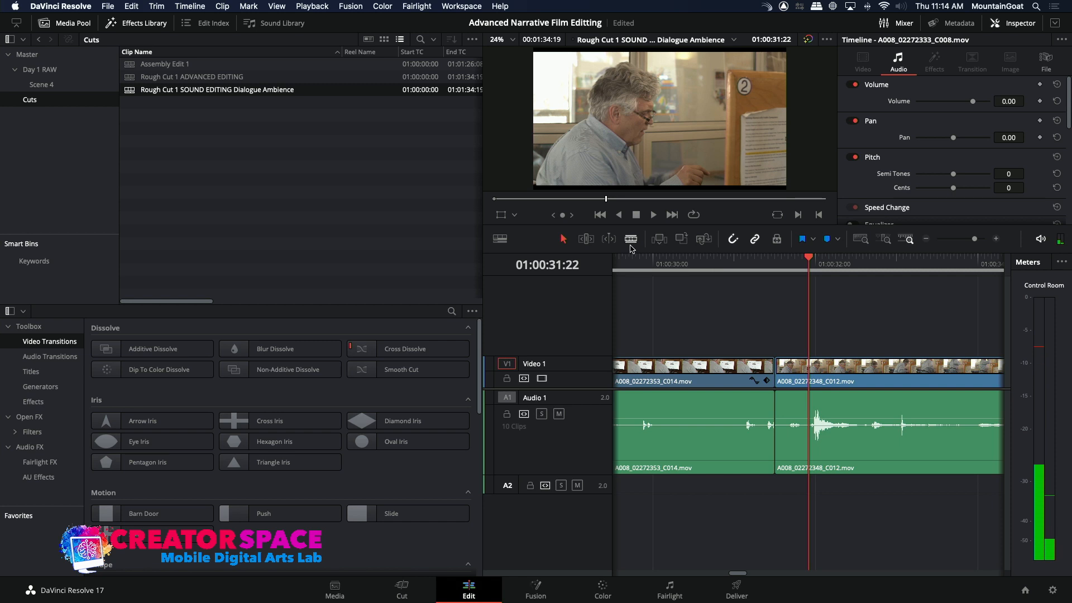
Split the A008_02272348_C012.mov audio clip at 01:00:31:22 with the Blade tool, and play on from the cut
left_click(631, 240)
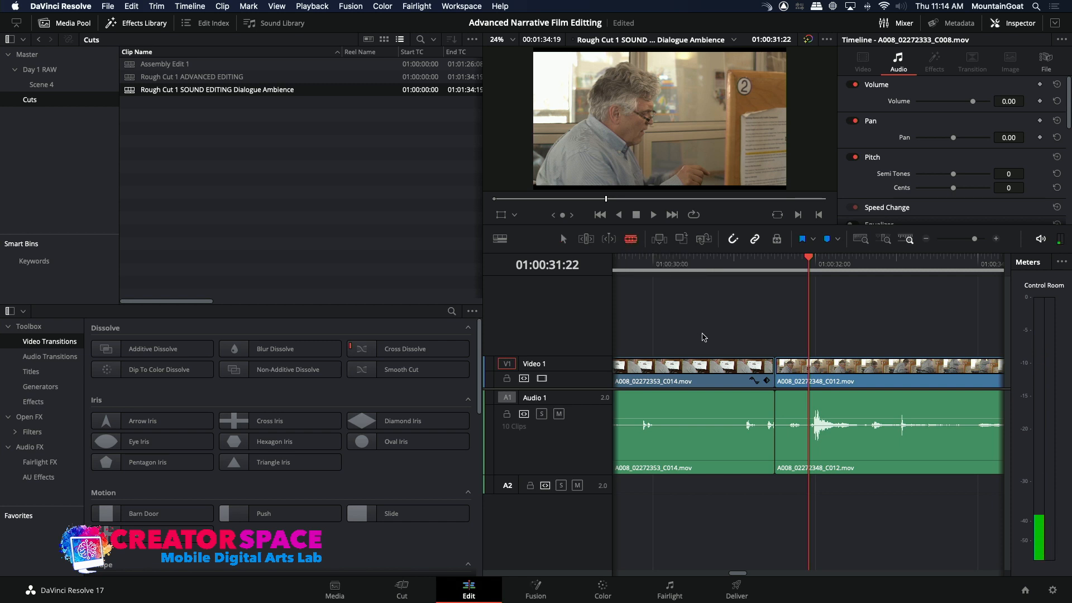
left_click(815, 419)
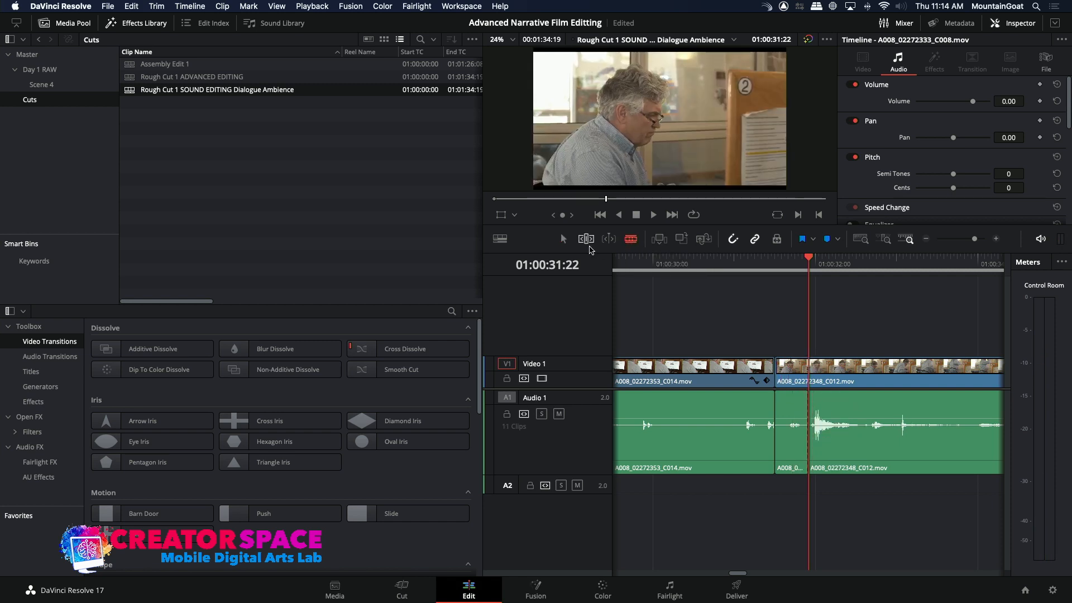
left_click(563, 239)
key("space")
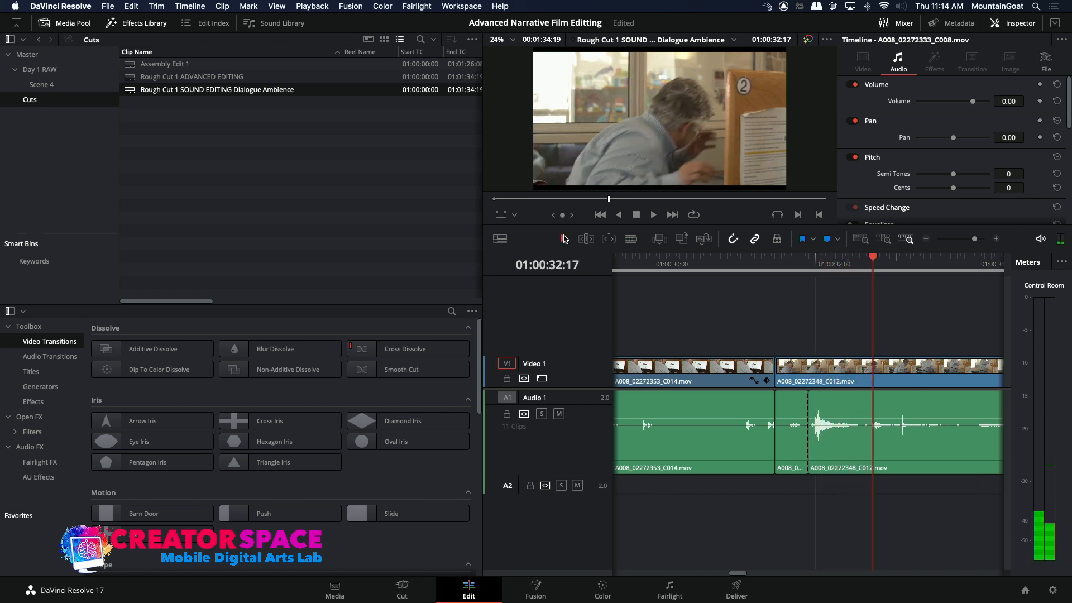
Split the A008_02272348_C012.mov audio clip at 01:00:33:01, just before its next sharp peak, with the Blade tool
key("Right")
key("Right")
key("Right")
key("Right")
key("Right")
key("Right")
key("Right")
key("Right")
key("Right")
key("Right")
key("Left")
key("Left")
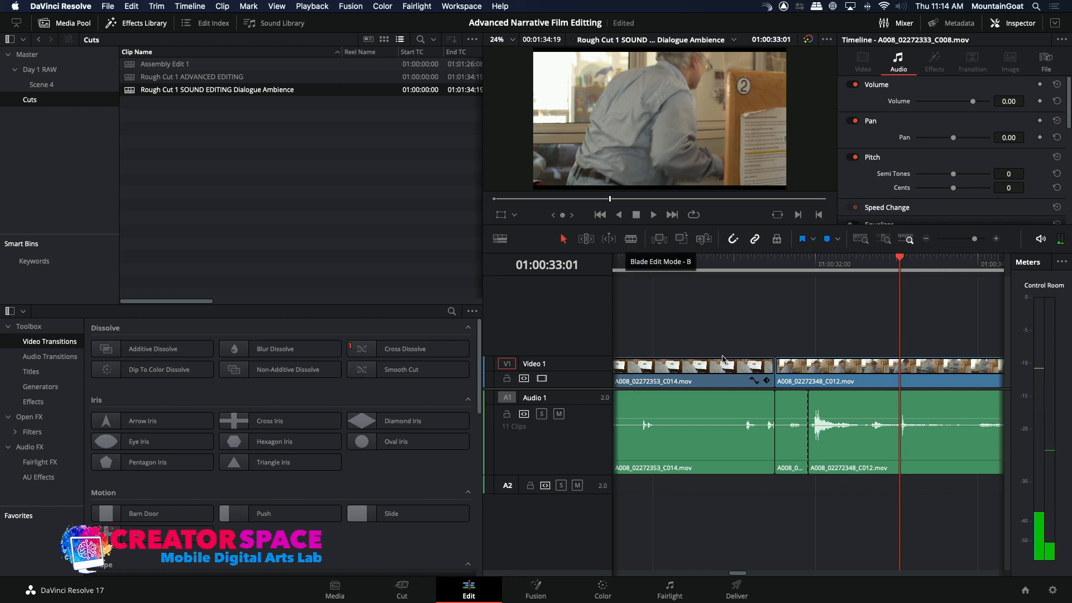
left_click(631, 239)
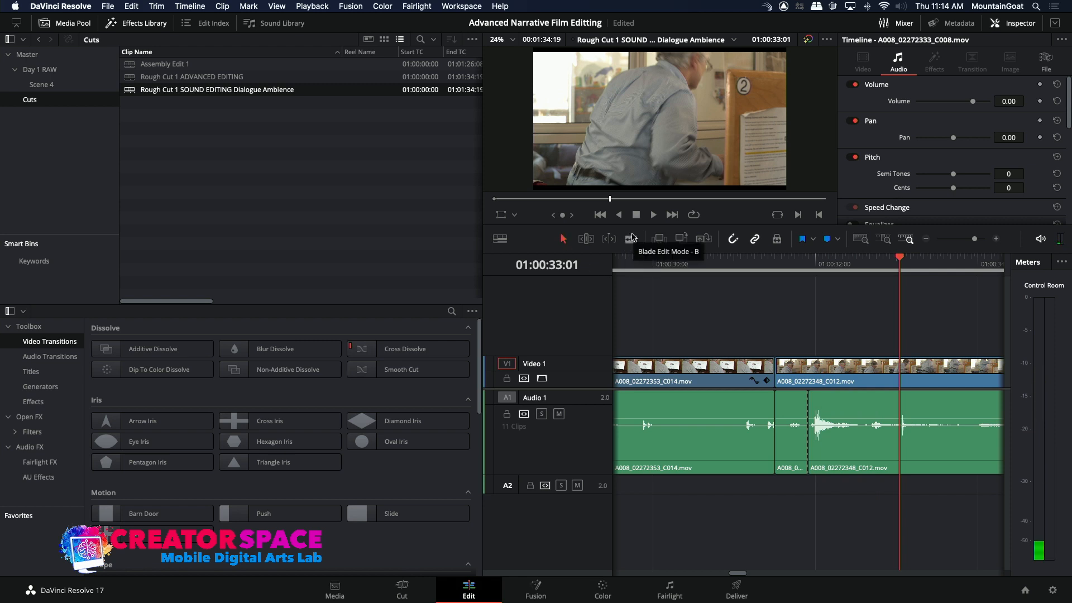
left_click(899, 420)
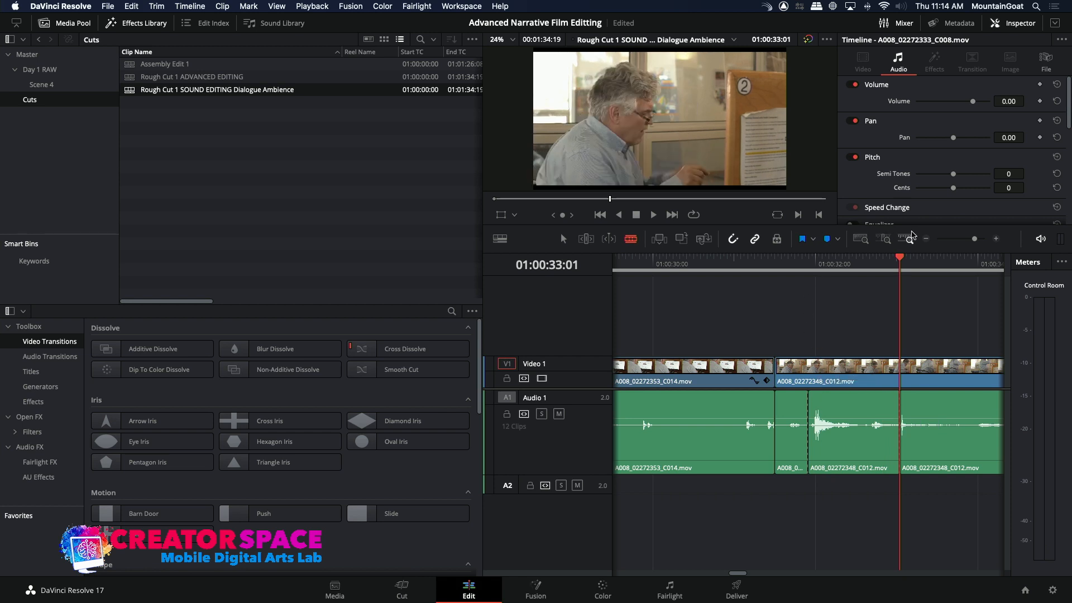
Move the A008_02272353_C014.mov audio and the short first piece of A008_02272348_C012.mov from Audio 1 down to track A2
left_click(927, 239)
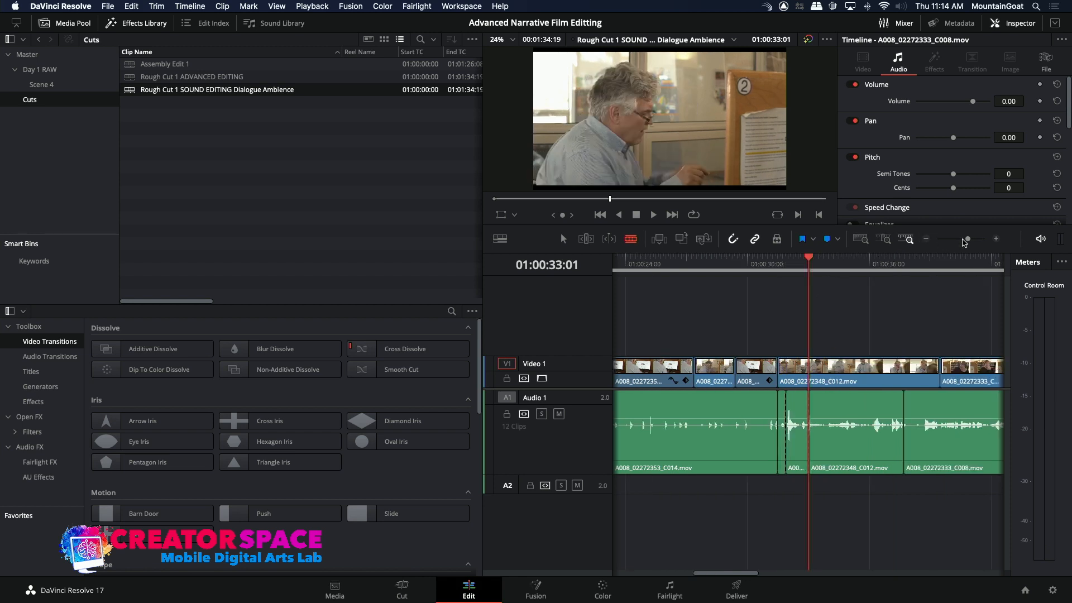
left_click(925, 239)
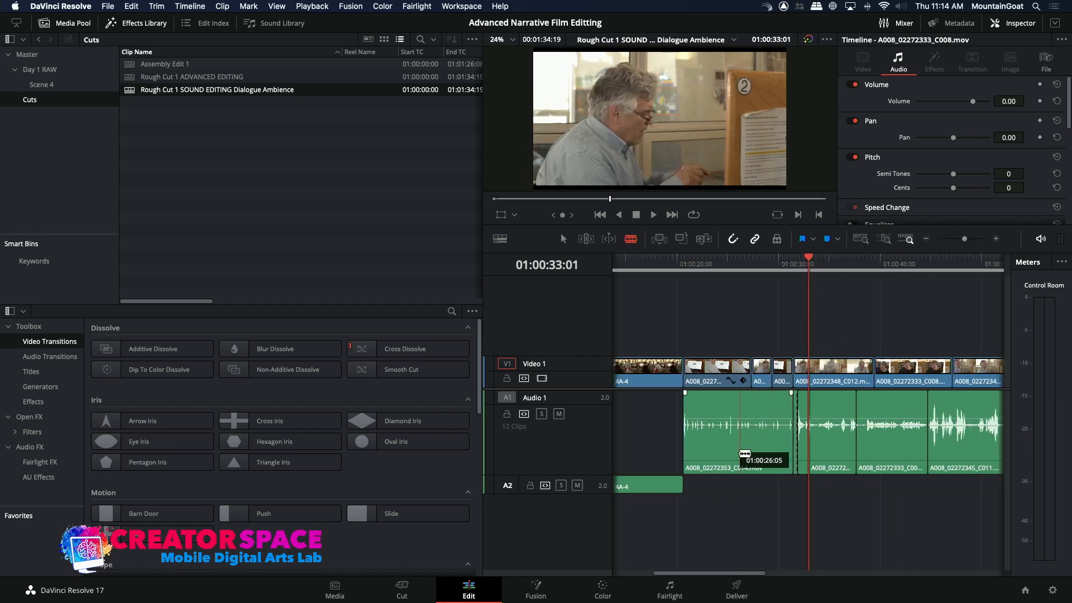
key("a")
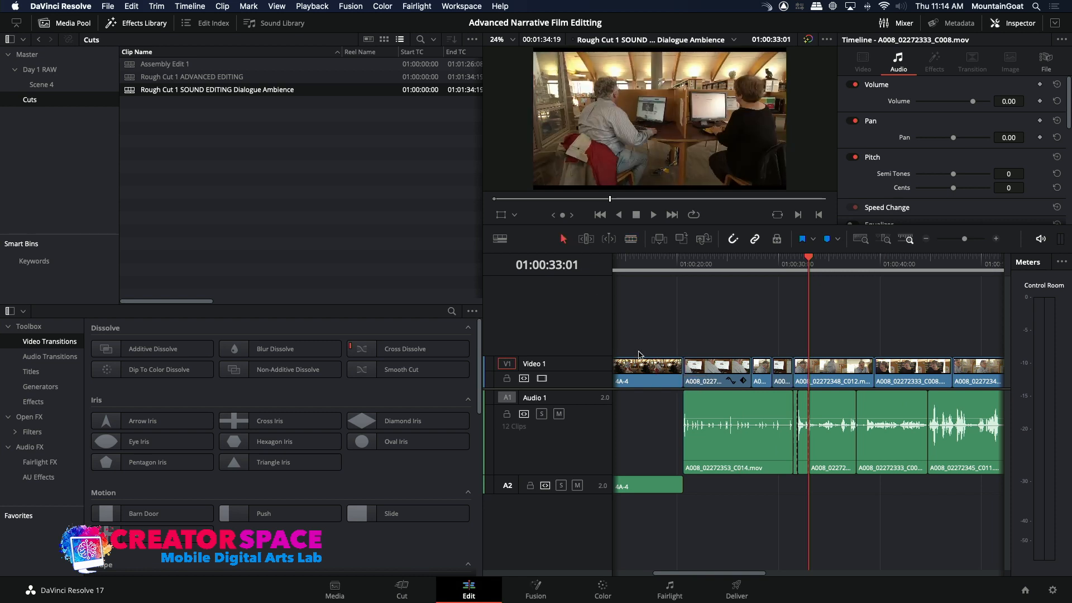
left_click_drag(709, 446, 728, 490)
left_click_drag(795, 462, 797, 484)
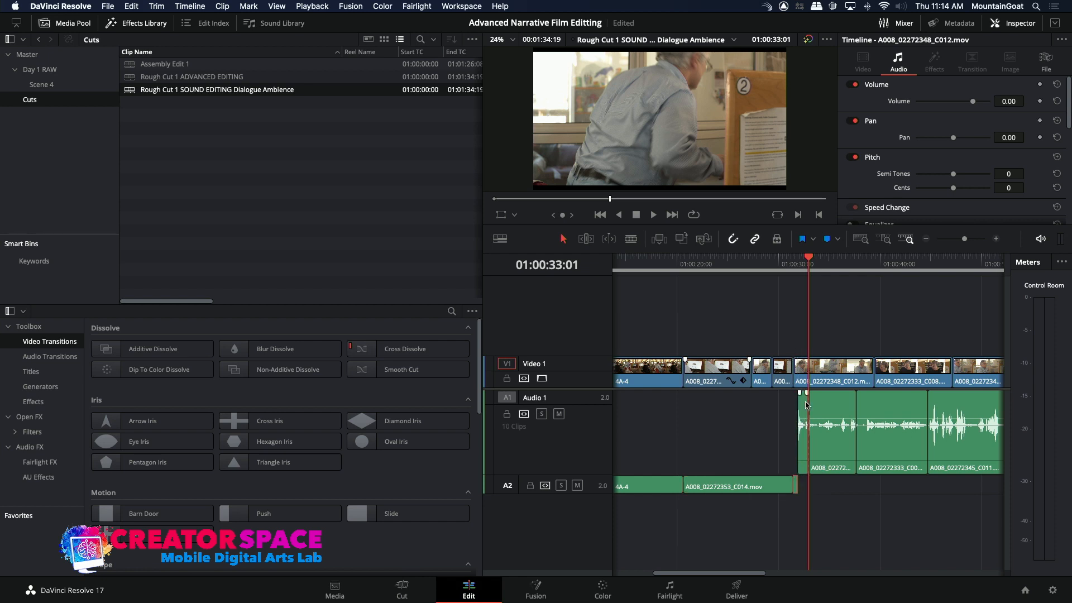
Play the A008_02272348_C012.mov audio just after the 01:00:33:01 cut and inspect its waveform for where the noise ends
key("space")
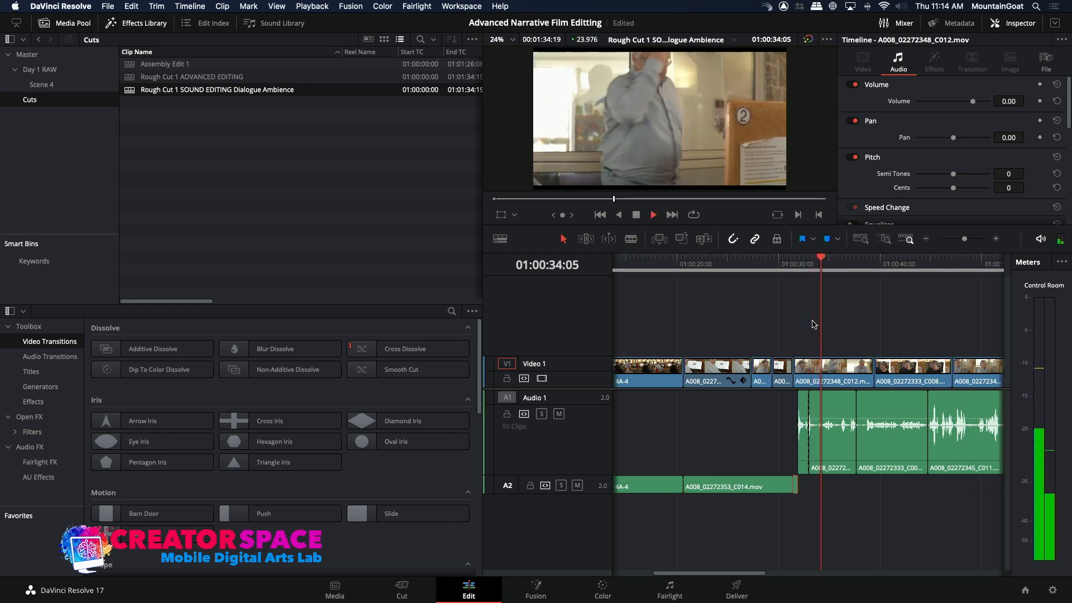
key("space")
left_click(811, 269)
key("space")
key("space")
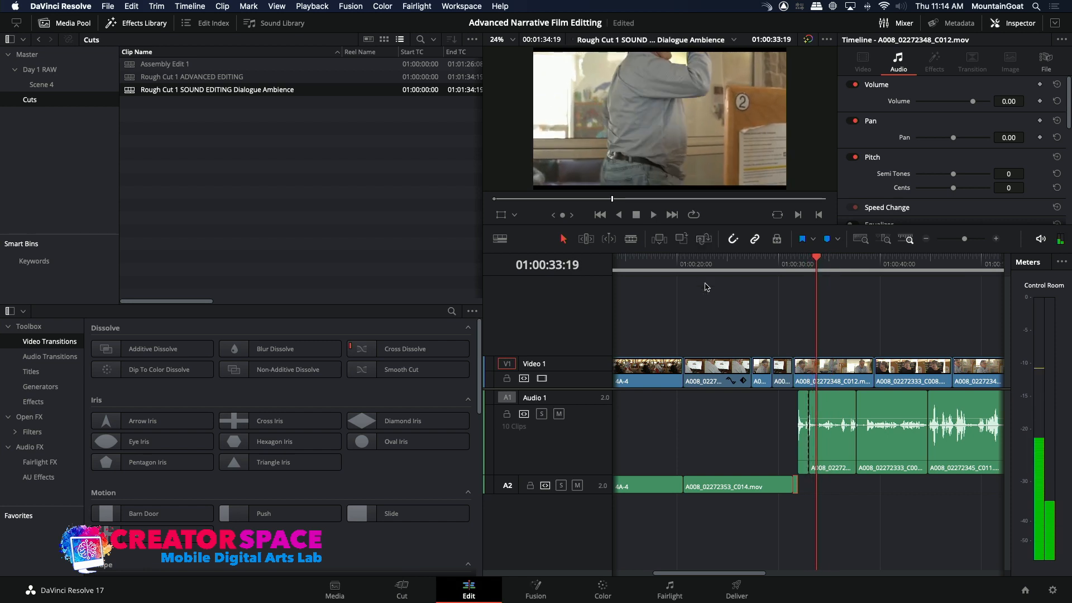
left_click(996, 238)
left_click(995, 239)
left_click(996, 239)
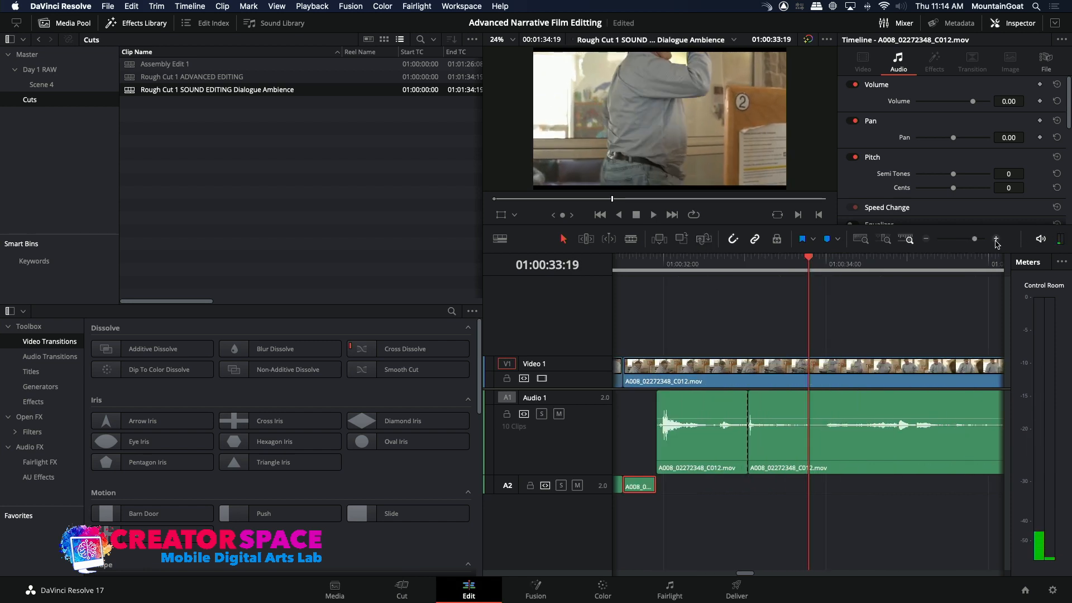
mouse_move(803, 263)
left_mouse_down()
mouse_move(747, 267)
mouse_move(828, 274)
mouse_move(819, 274)
left_mouse_up()
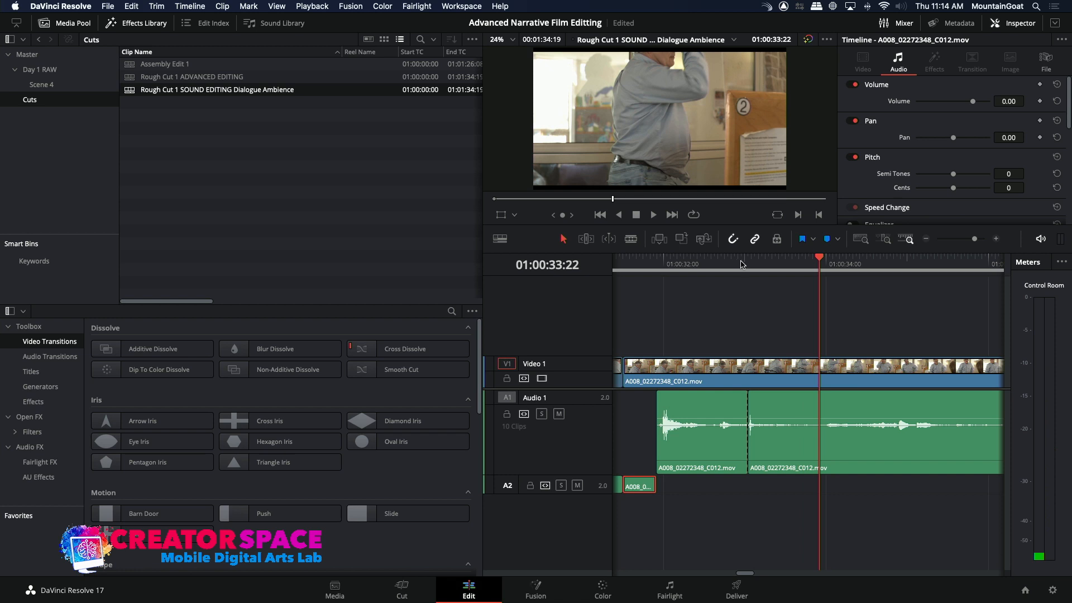
Replay from the last cut and split the A008_02272348_C012.mov audio at 01:00:33:09 with the Blade tool
left_click(743, 265)
key("space")
key("space")
left_click(747, 266)
key("space")
key("space")
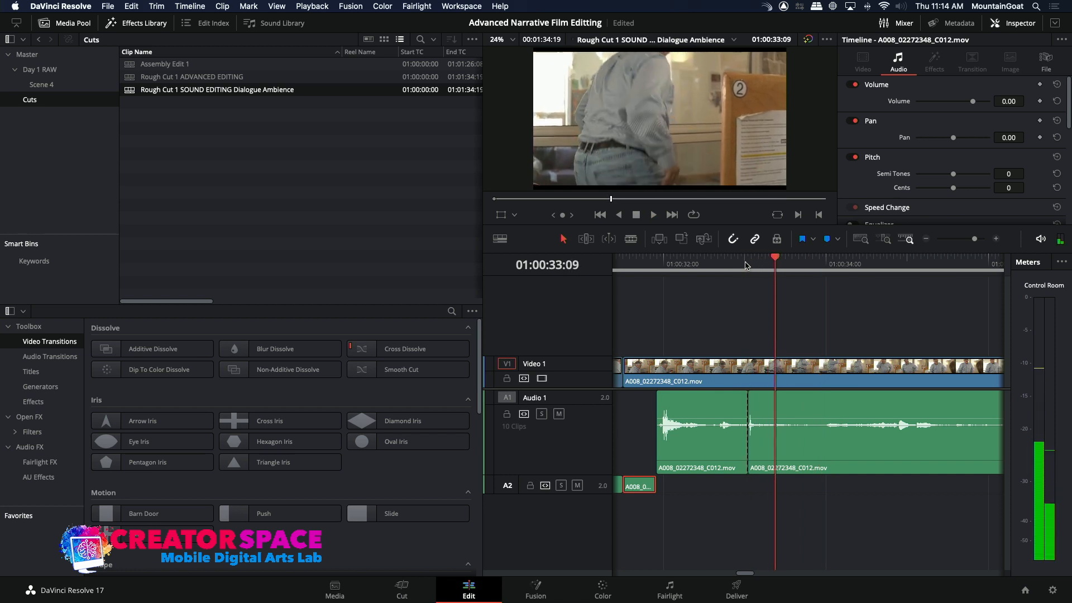
left_click(631, 238)
left_click(775, 409)
left_click(563, 238)
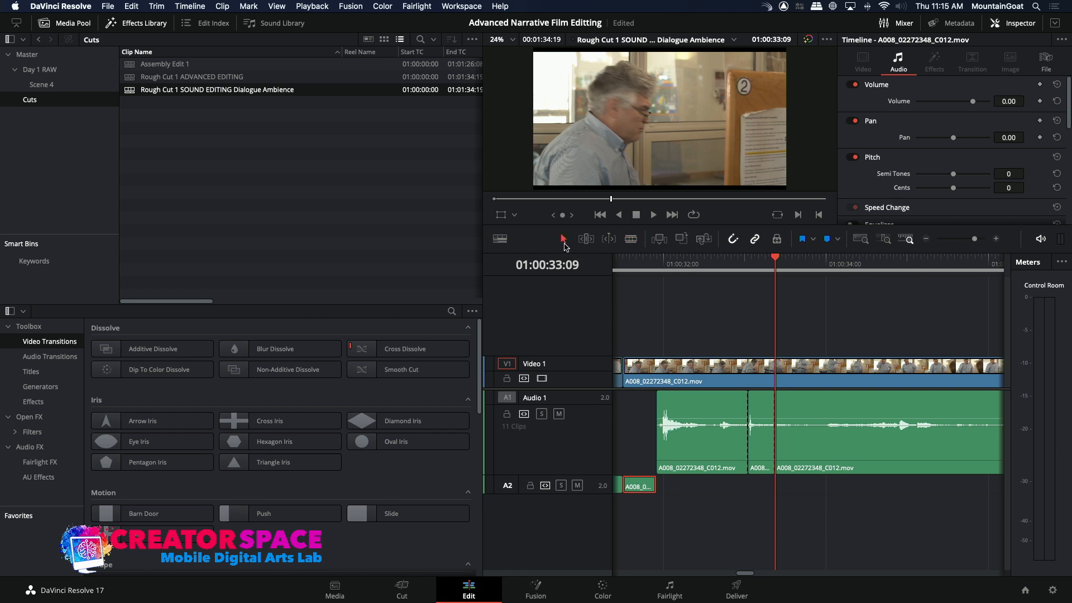
Move the short audio piece between 01:00:33:01 and 01:00:33:09 down to track A2, and play on through the following dialogue clips
left_click_drag(758, 478, 759, 479)
key("space")
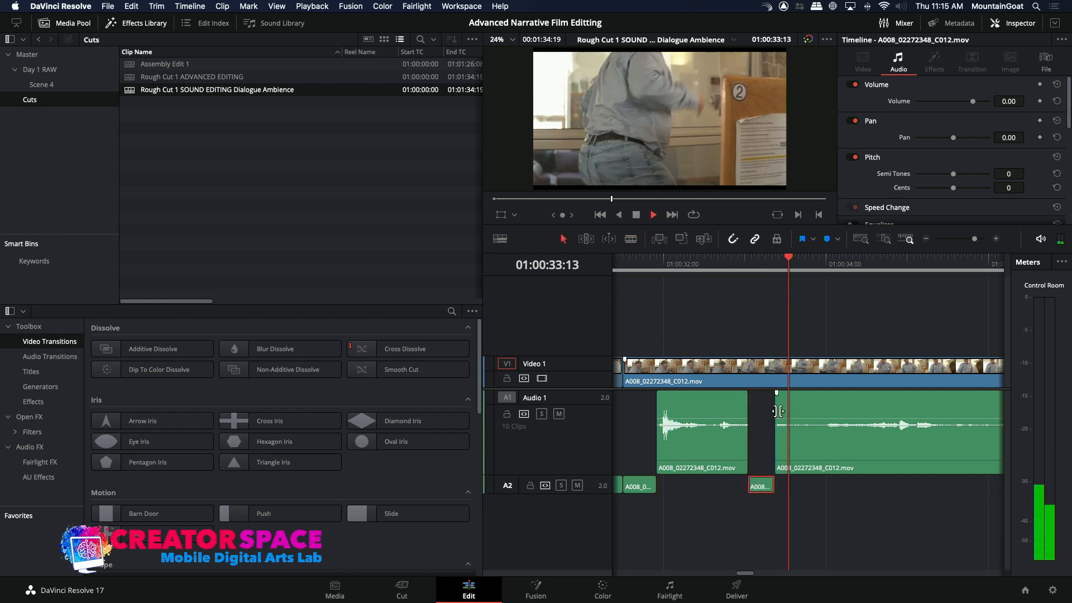
left_click(925, 240)
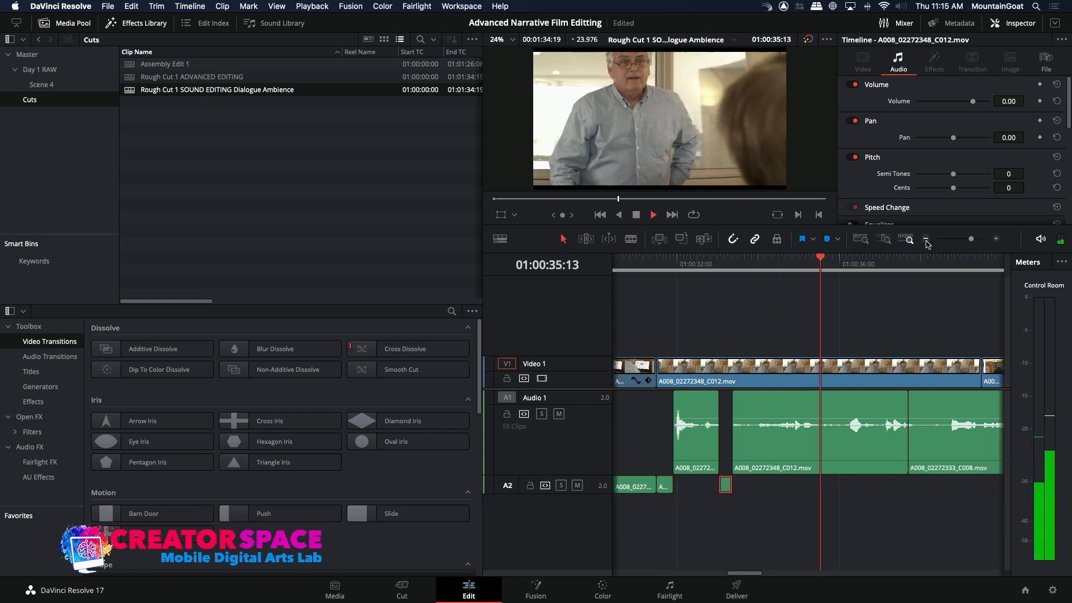
left_click(926, 240)
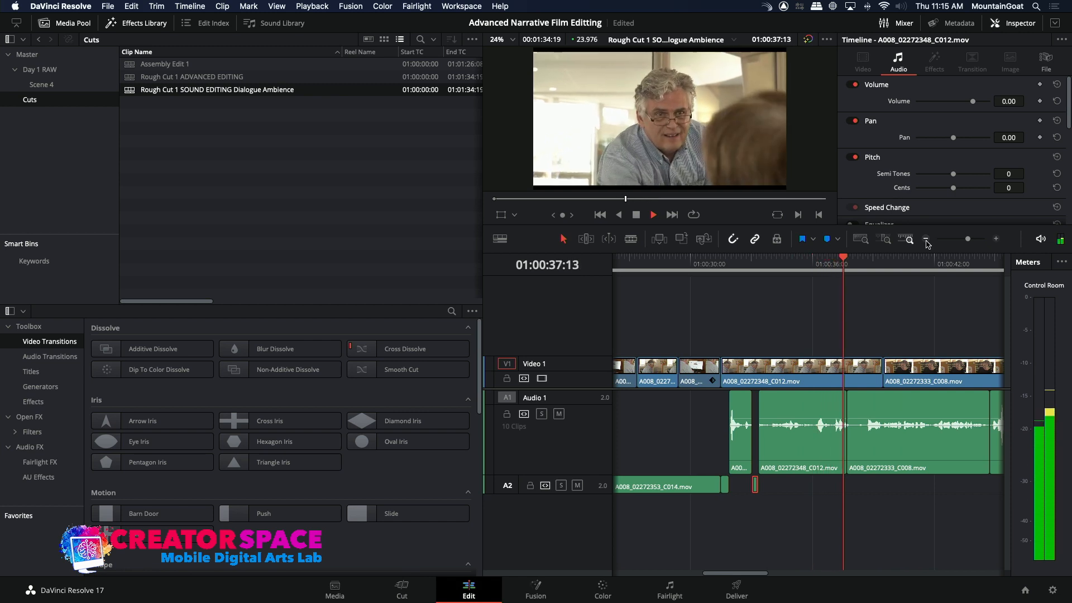
left_click(926, 241)
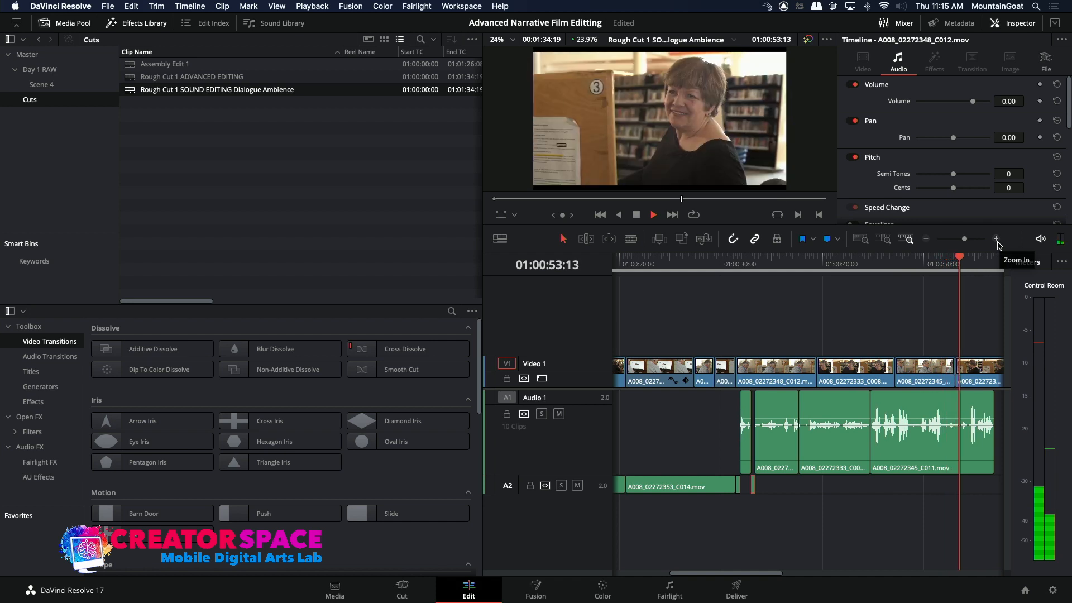
left_click(928, 239)
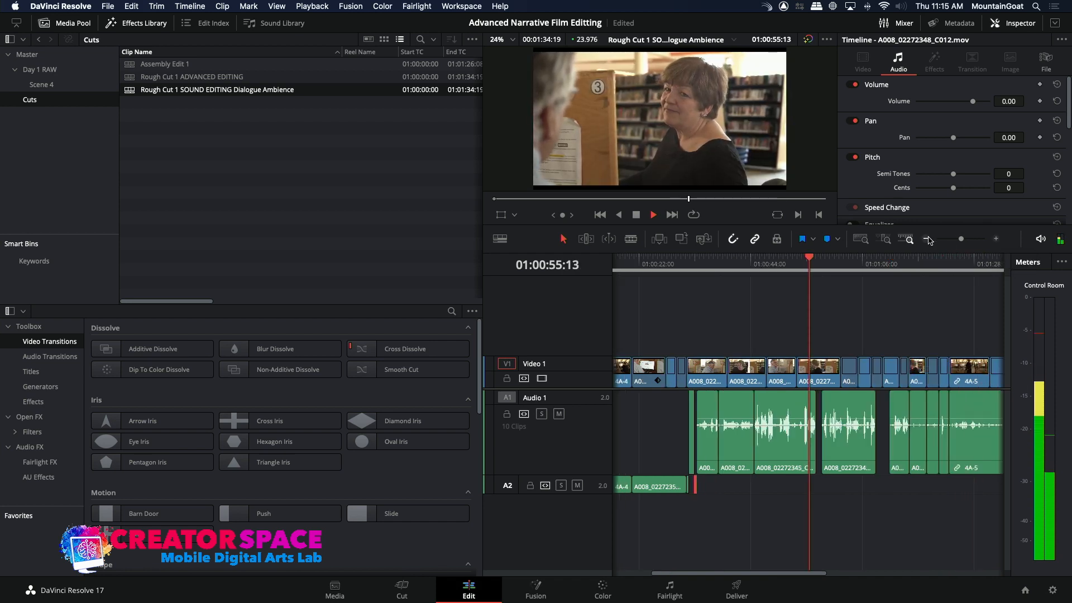
left_click(995, 239)
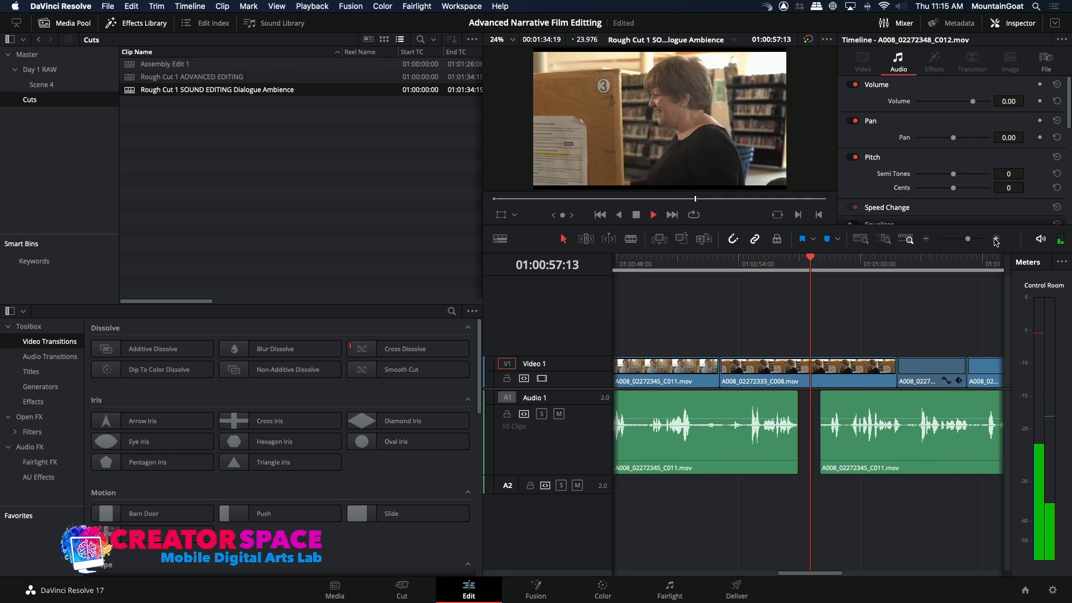
key("space")
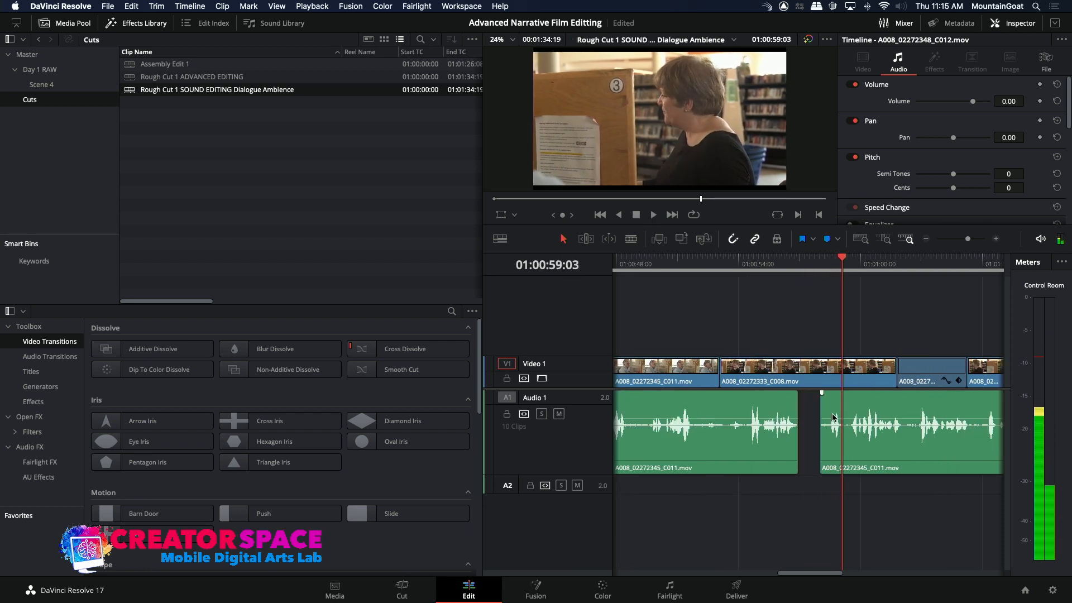
Trim the start of the A008_02272345_C011.mov audio clip after the gap to just before its first words, and replay the transition
left_click(774, 274)
key("space")
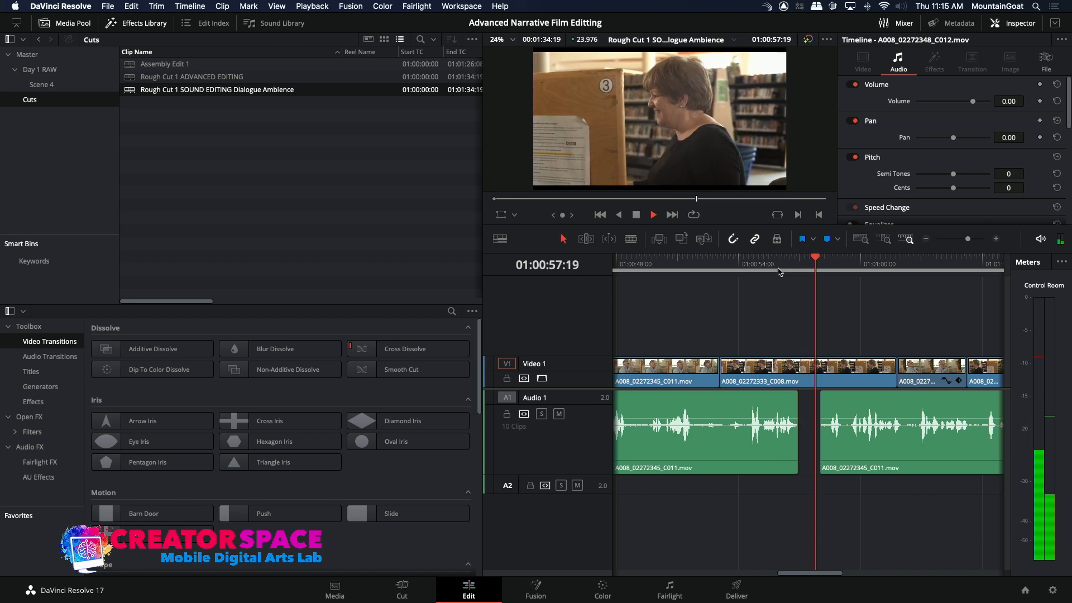
key("space")
left_click(819, 413)
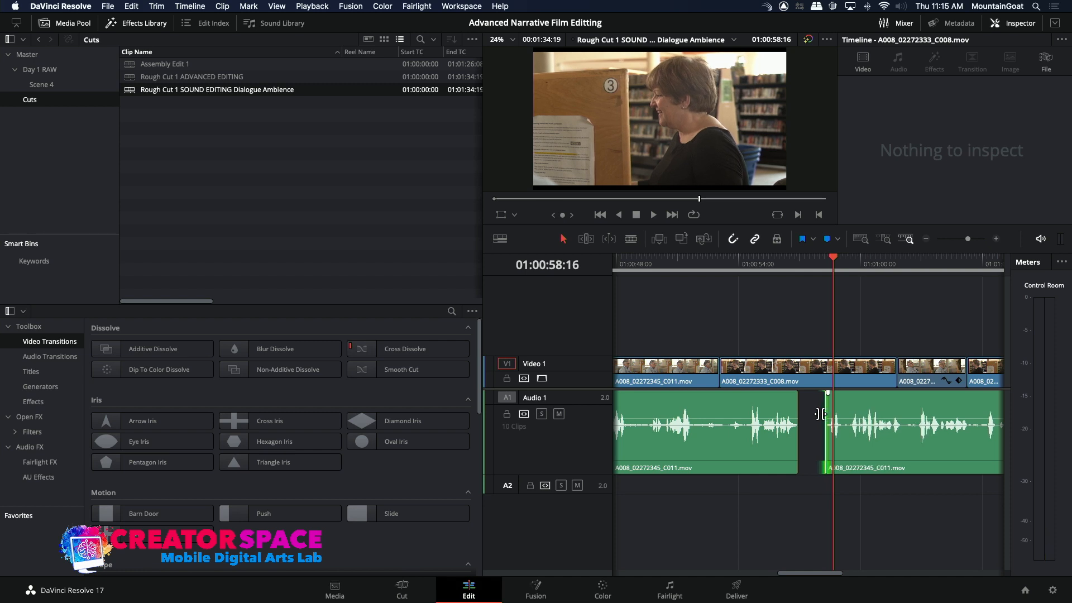
left_click(826, 264)
key("space")
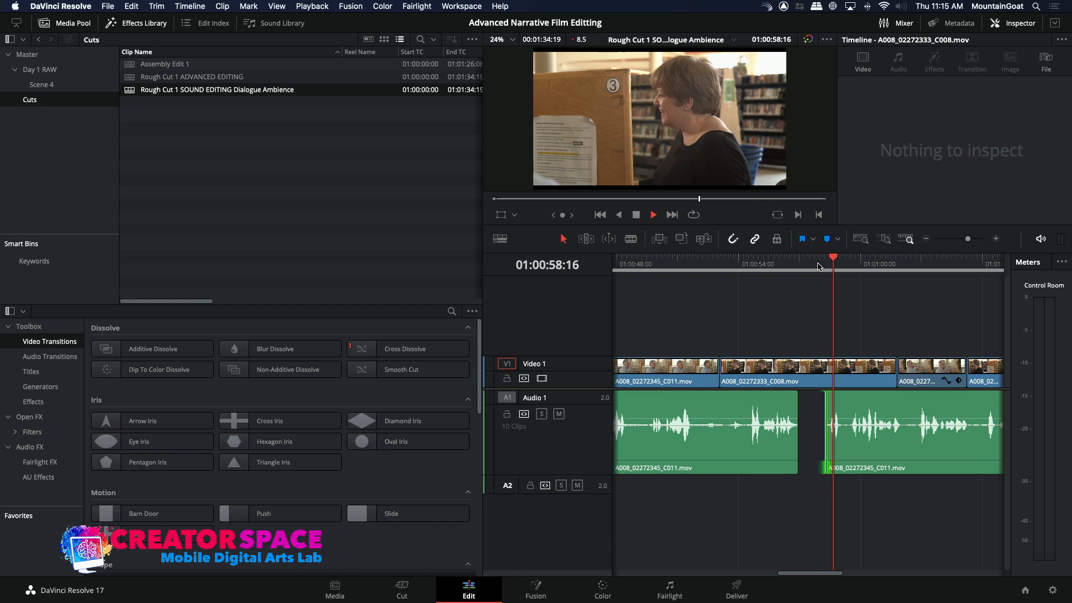
left_click(814, 262)
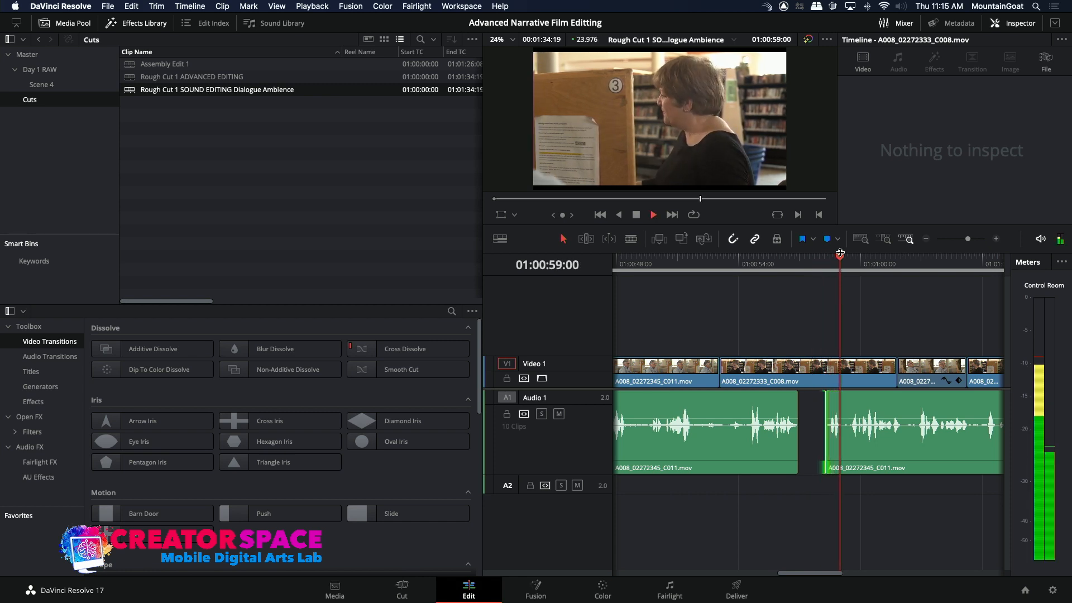
Play the rest of the dialogue on Audio 1 up to about 01:01:18, checking the gap and the still-linked clips
left_click(925, 240)
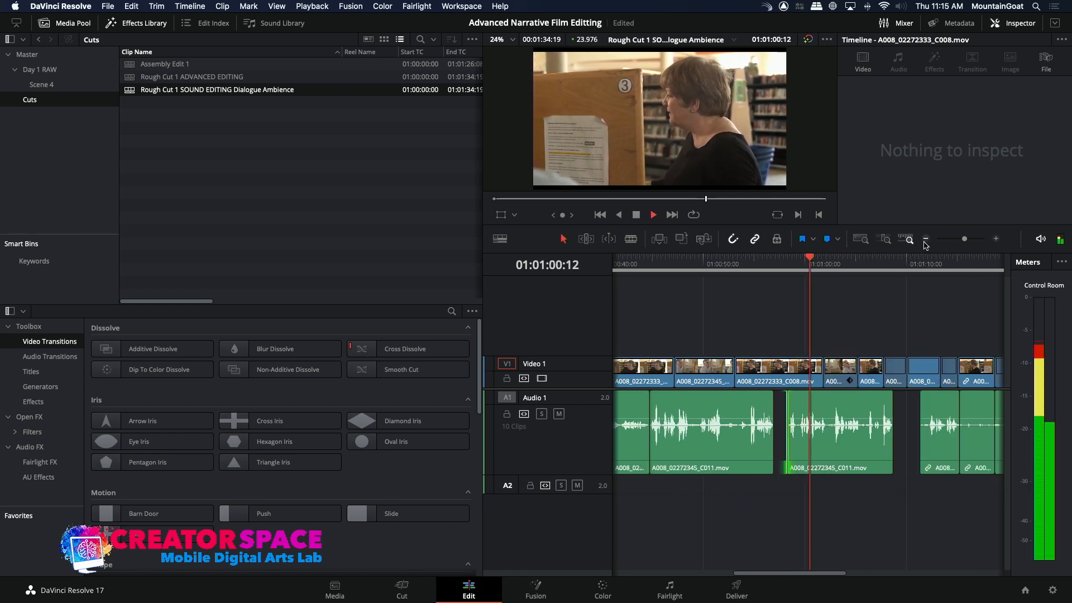
left_click(998, 238)
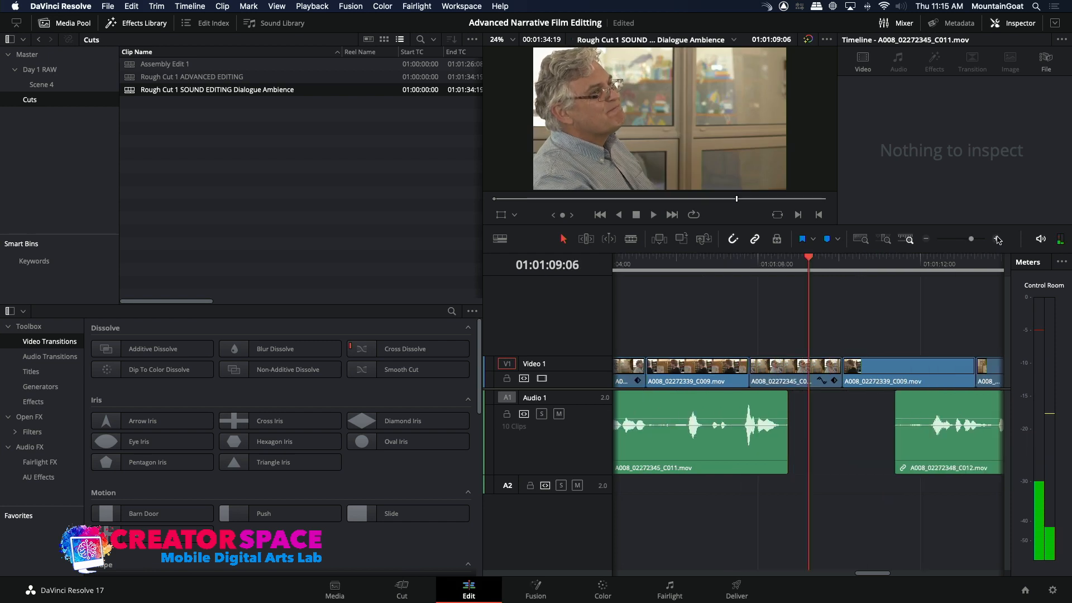
left_click(926, 239)
left_click(925, 239)
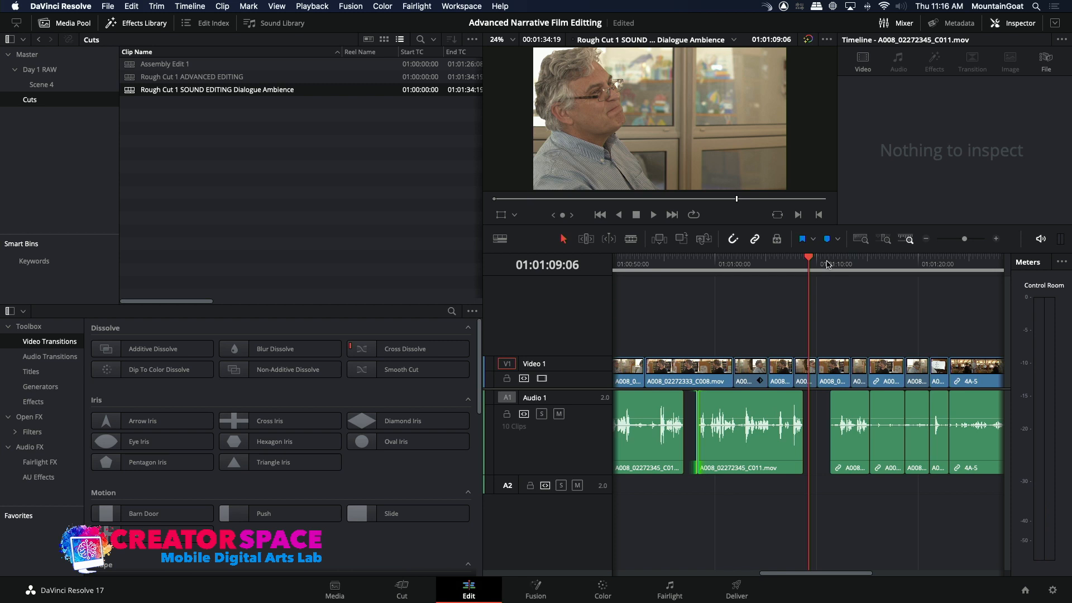
left_click(827, 264)
key("space")
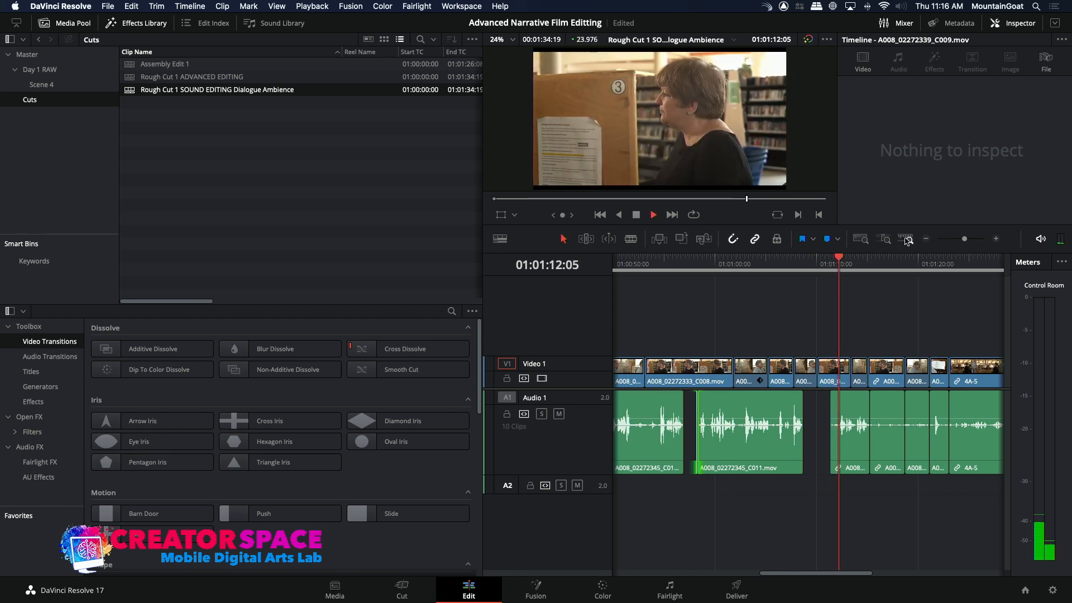
left_click(997, 240)
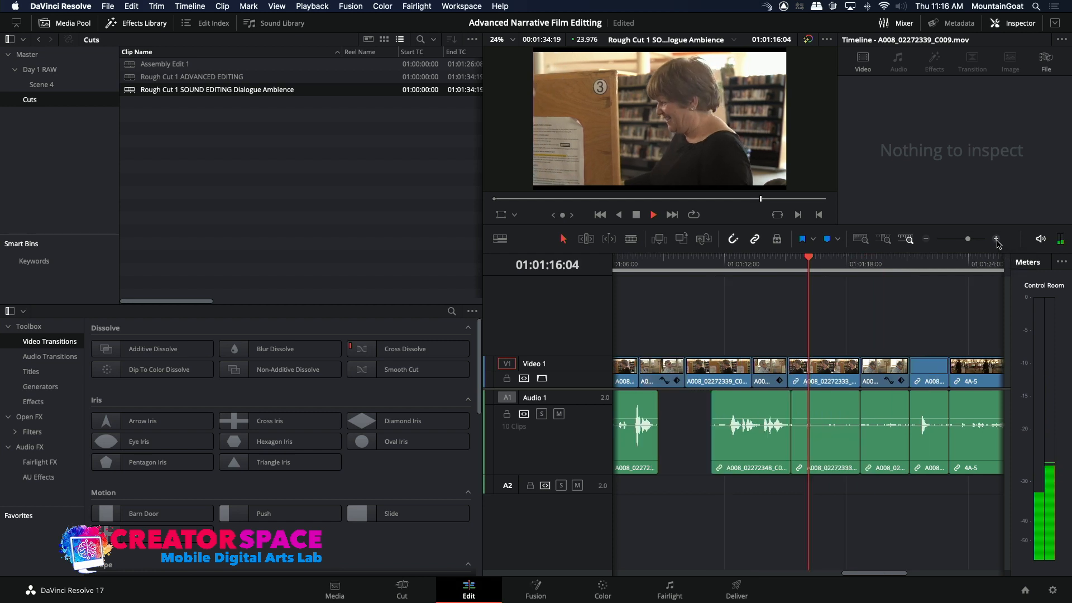
left_click(996, 240)
left_click(926, 240)
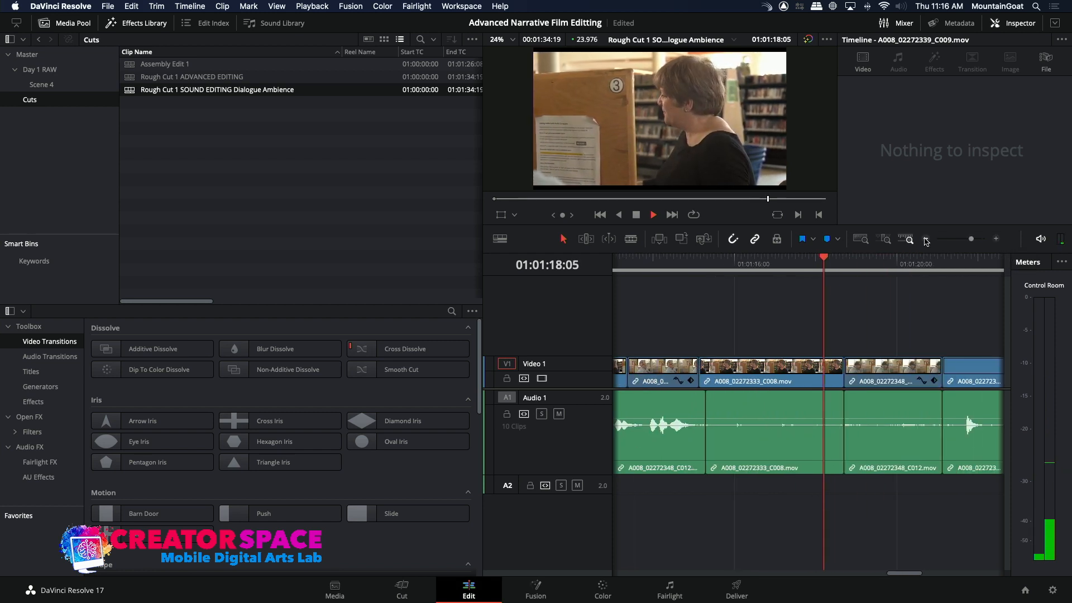
key("space")
Replay the join near 01:01:15, unlink the A008_02272333_C008.mov audio there from its video, and play on into the next clip
left_click(681, 264)
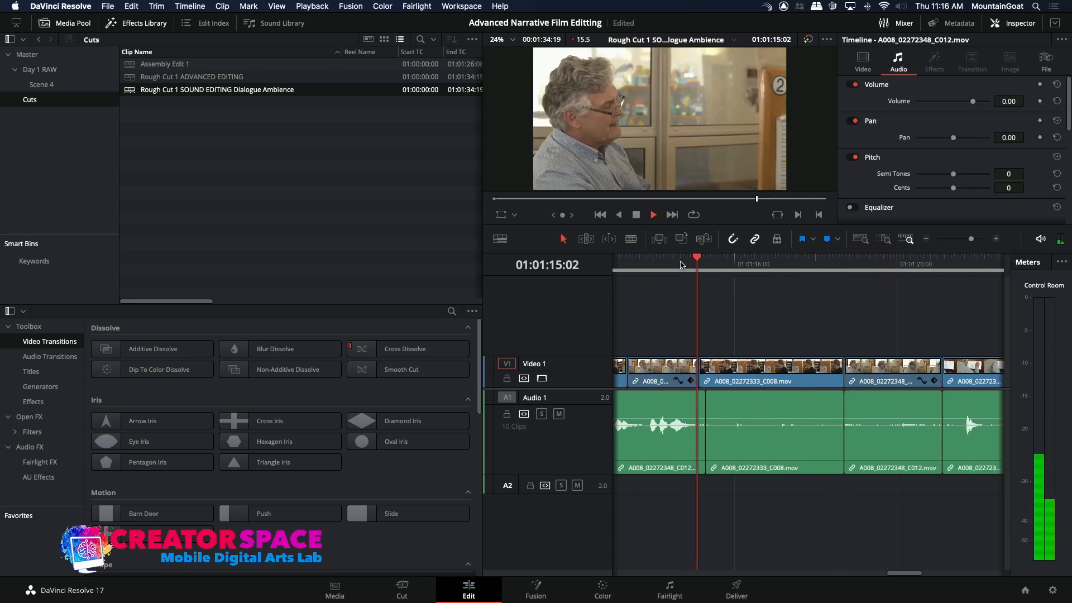
left_click(681, 264)
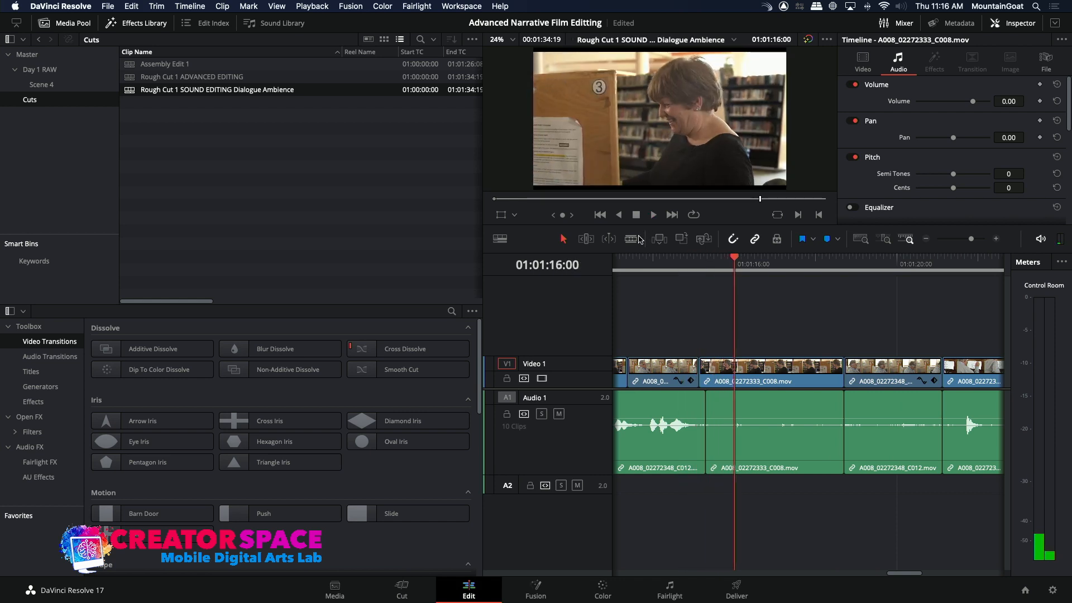
left_click_drag(759, 428, 762, 432)
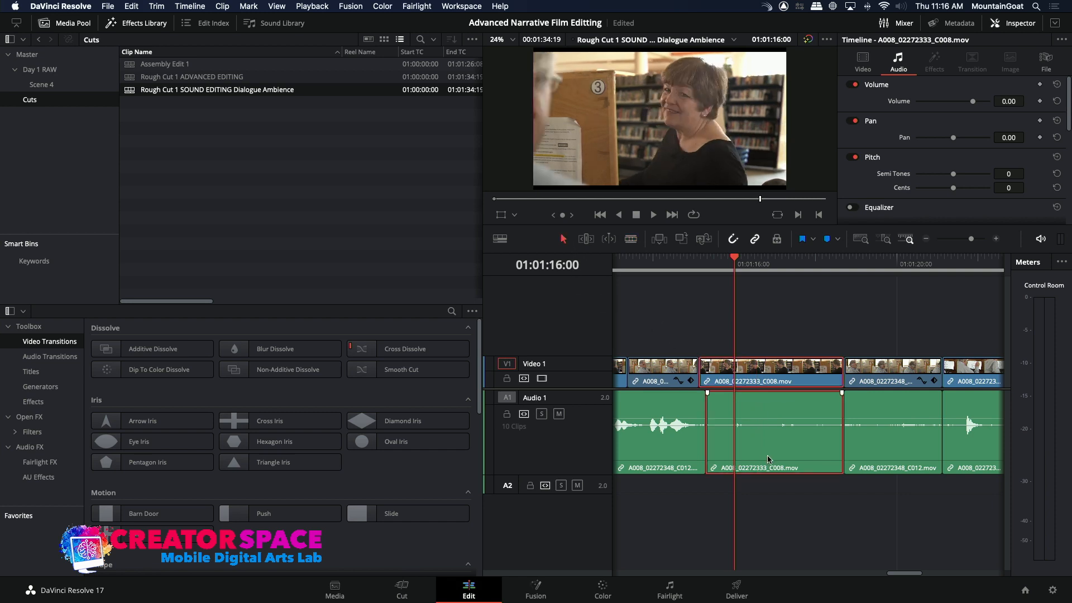
key("alt+super+l")
key("space")
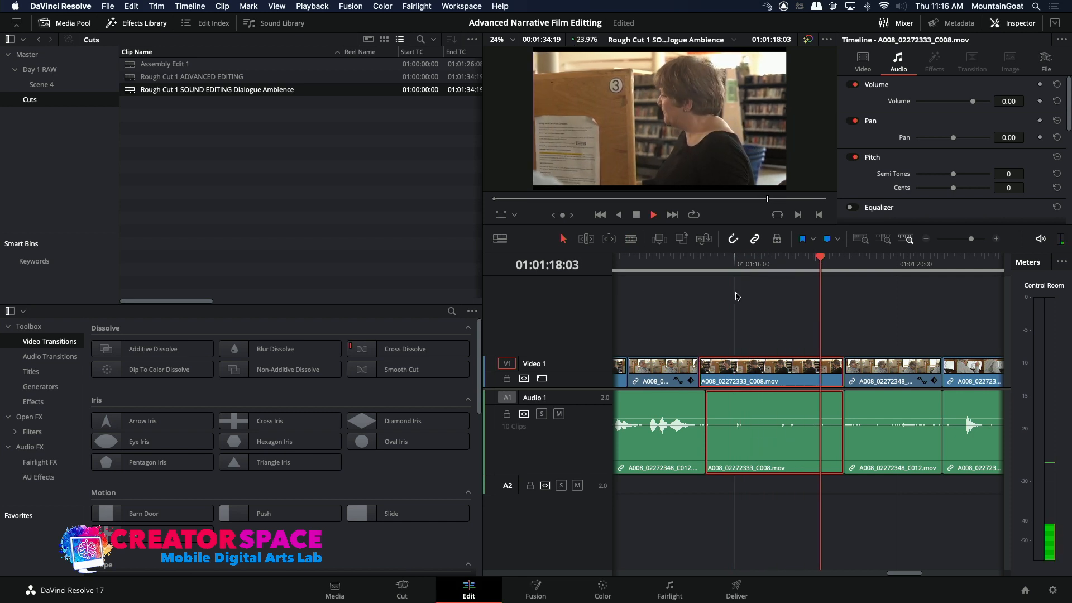
key("space")
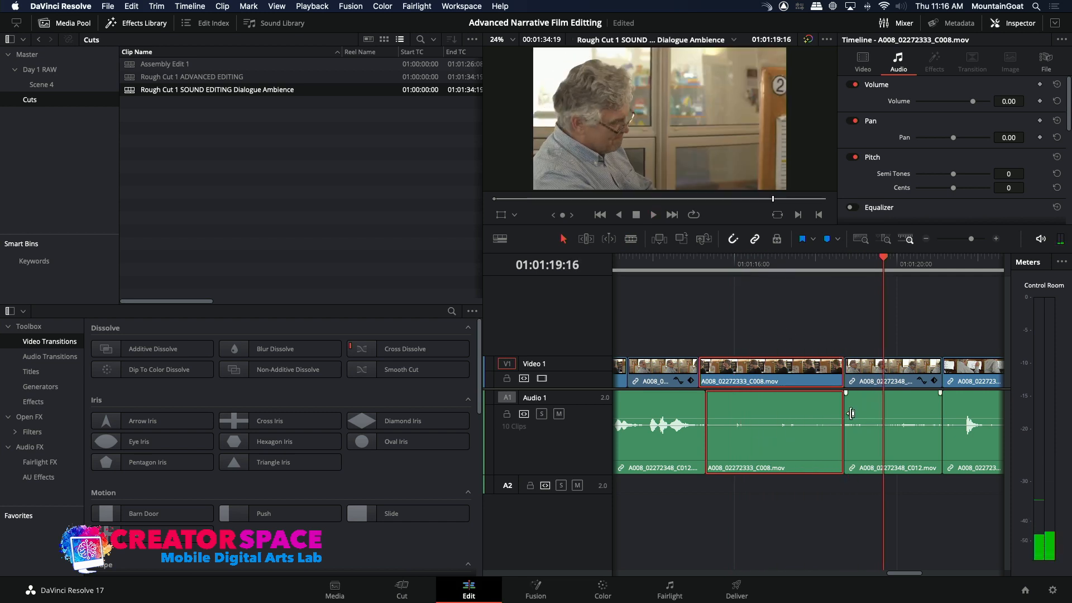
Split the unlinked A008_02272333_C008.mov audio at 01:01:16:00, move its second part down to track A2, and play through into the next clip
left_click(723, 267)
key("space")
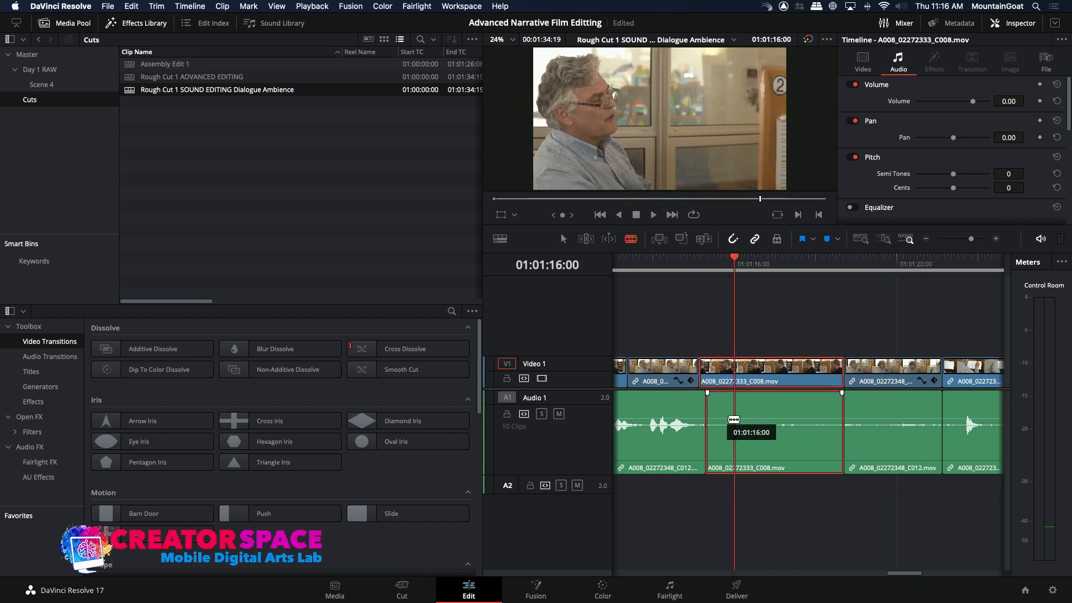
left_click(734, 418)
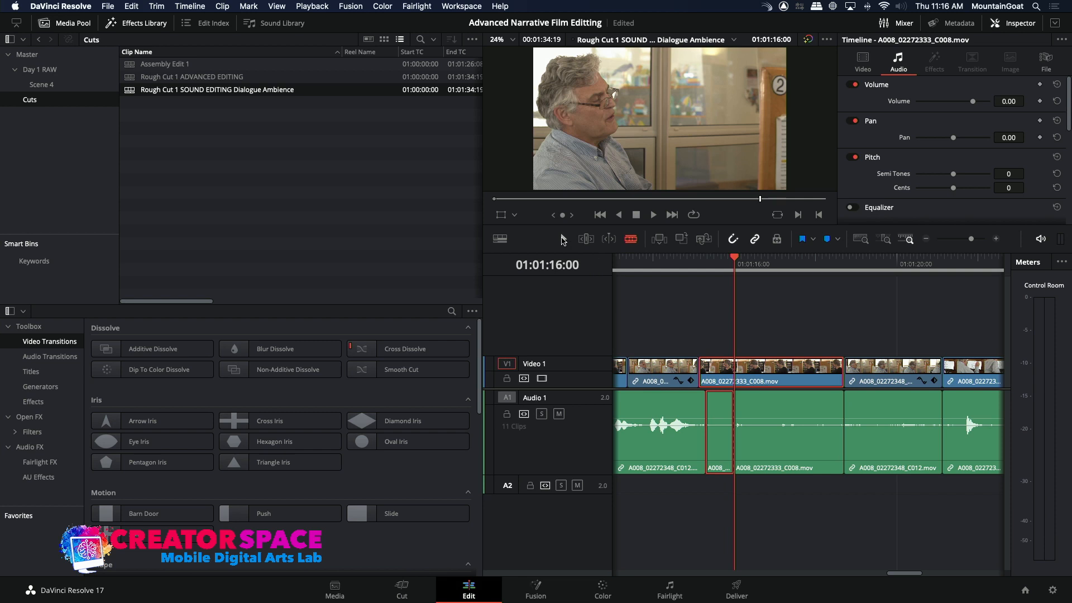
left_click_drag(768, 460, 770, 483)
key("space")
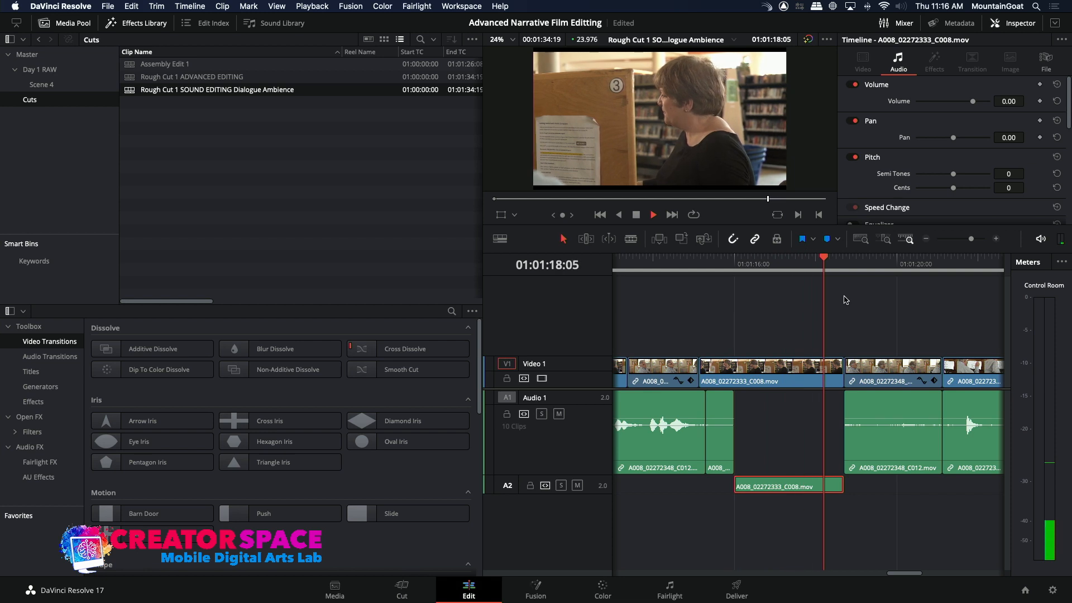
key("space")
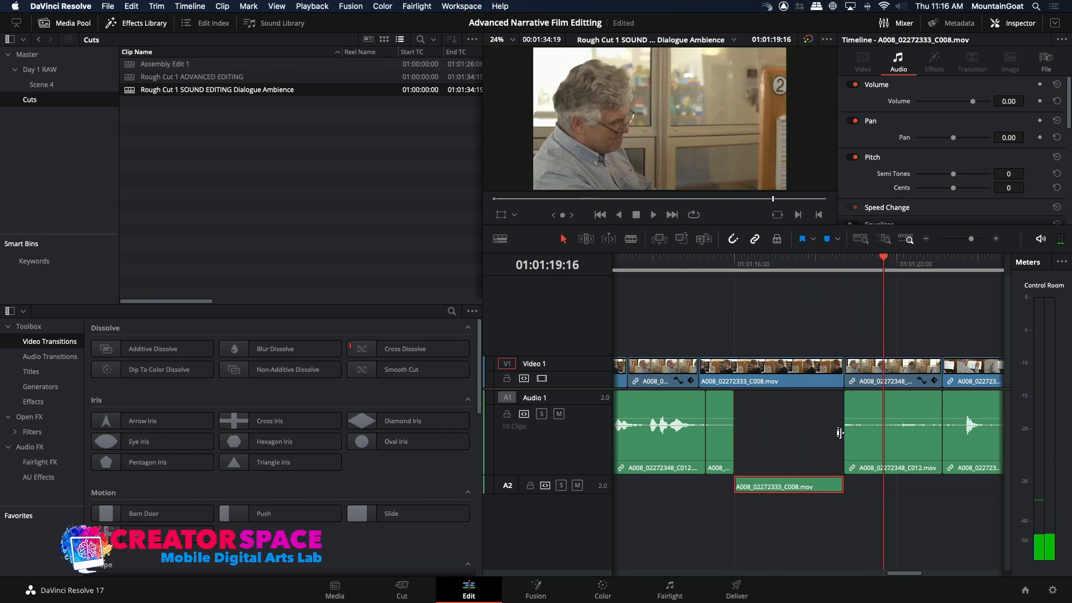
Unlink the following A008_02272348_C012.mov audio on Audio 1, trim its start slightly past the picture cut, and replay the transition
left_click(844, 430)
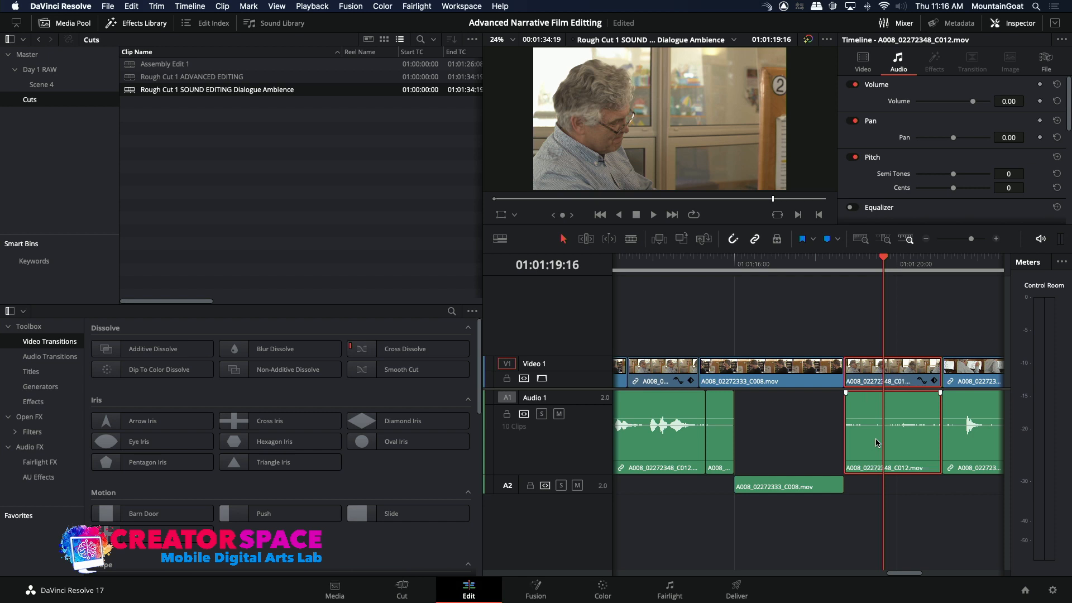
left_click(845, 443)
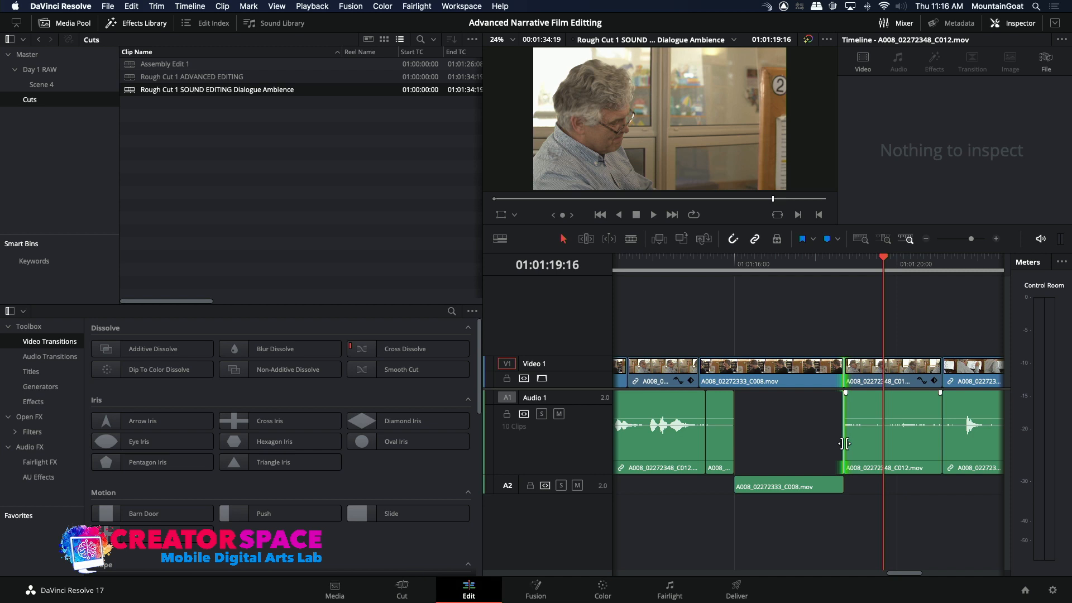
left_click_drag(846, 456, 861, 456)
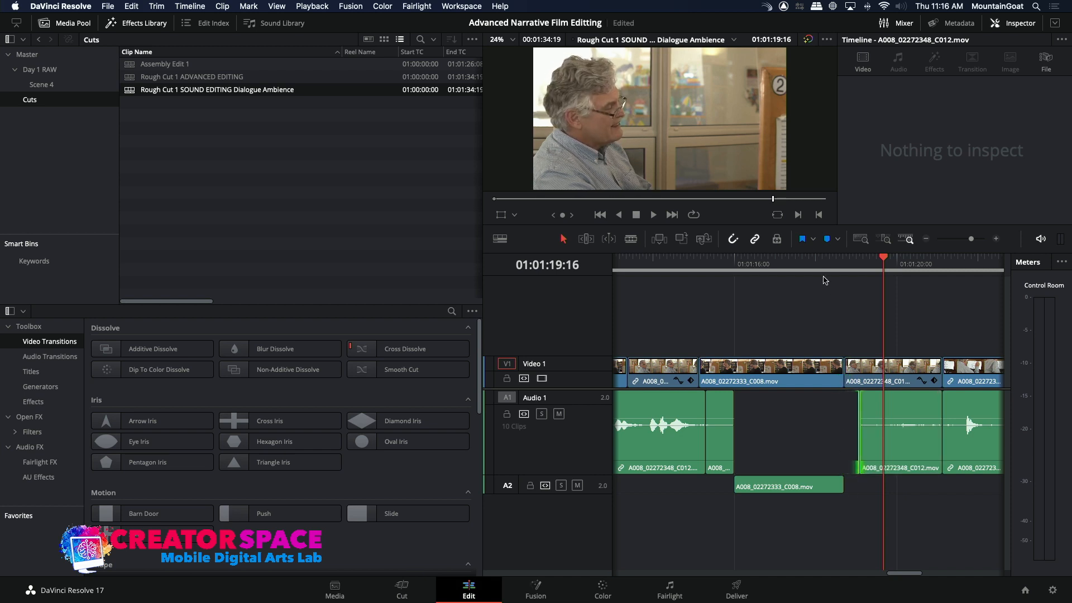
left_click(824, 274)
key("space")
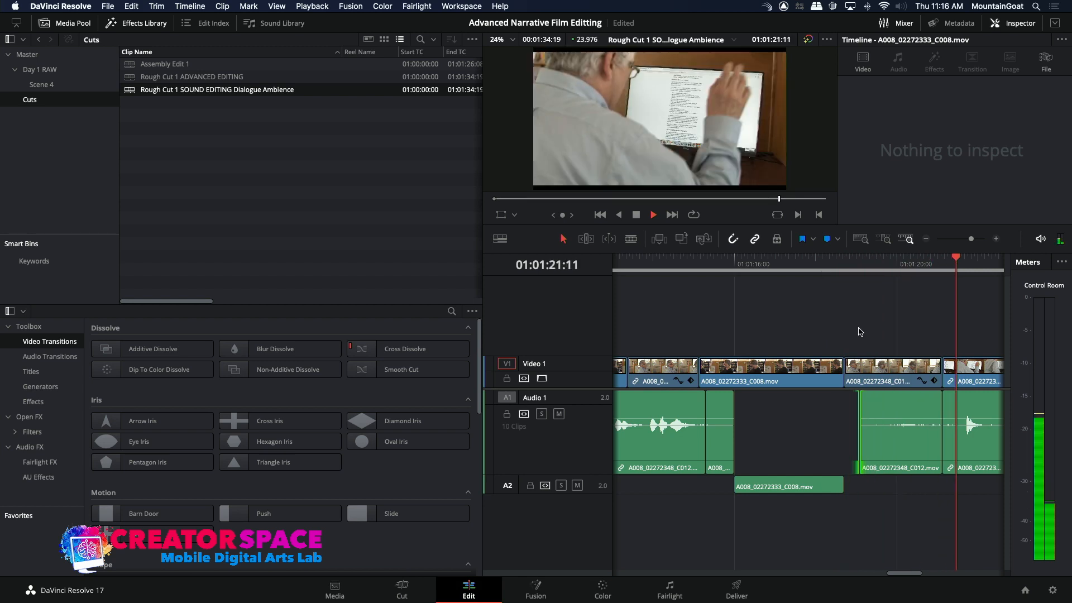
key("space")
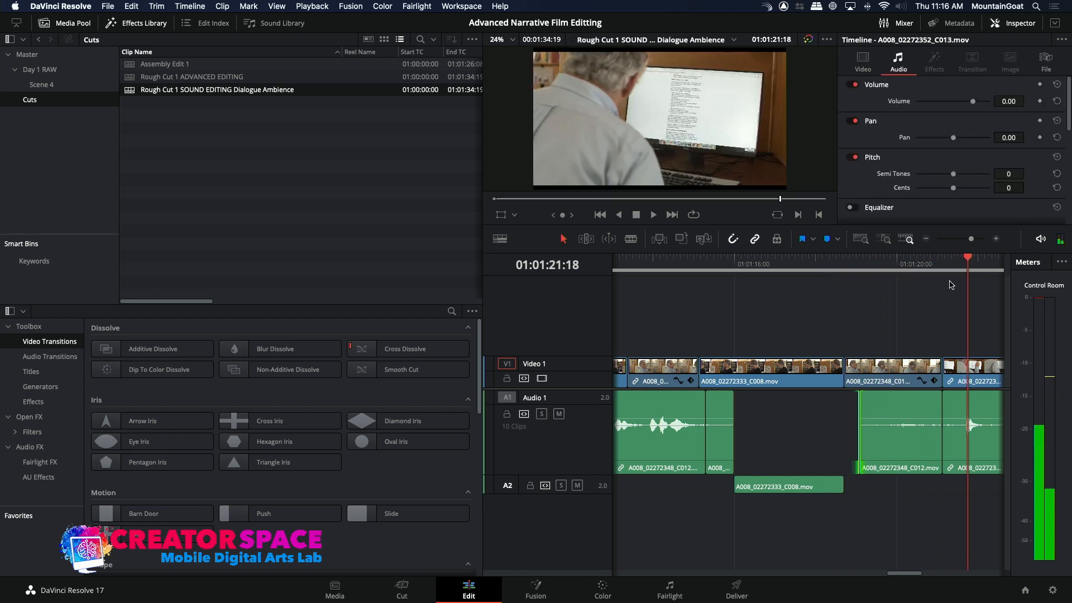
Unlink the A008_02272352_C013.mov audio from its video and split it at 01:01:21:15, just before the loud peak
left_click(944, 266)
key("space")
key("space")
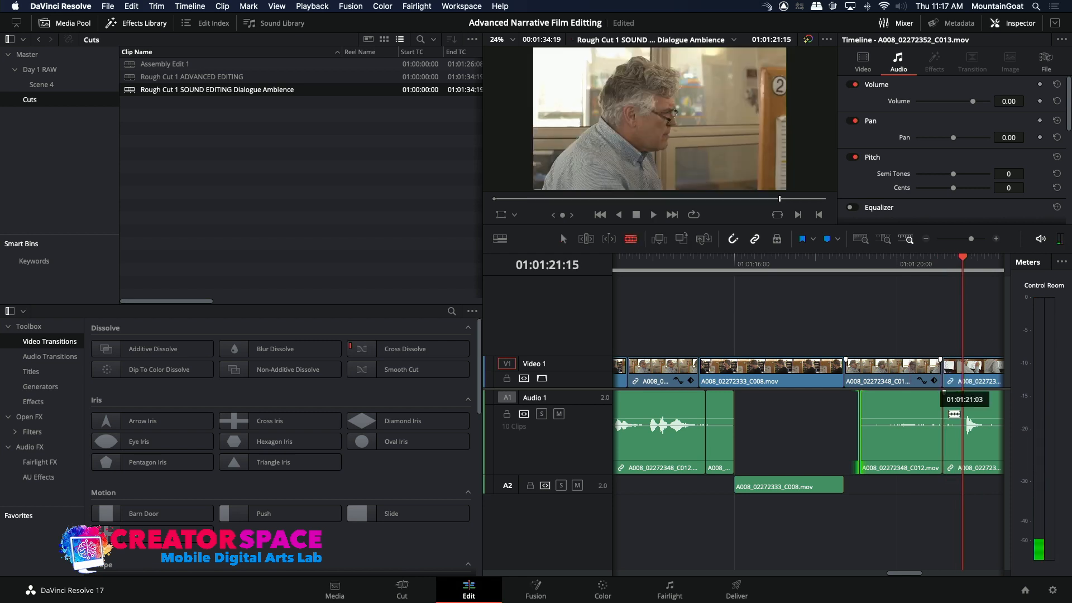
key("a")
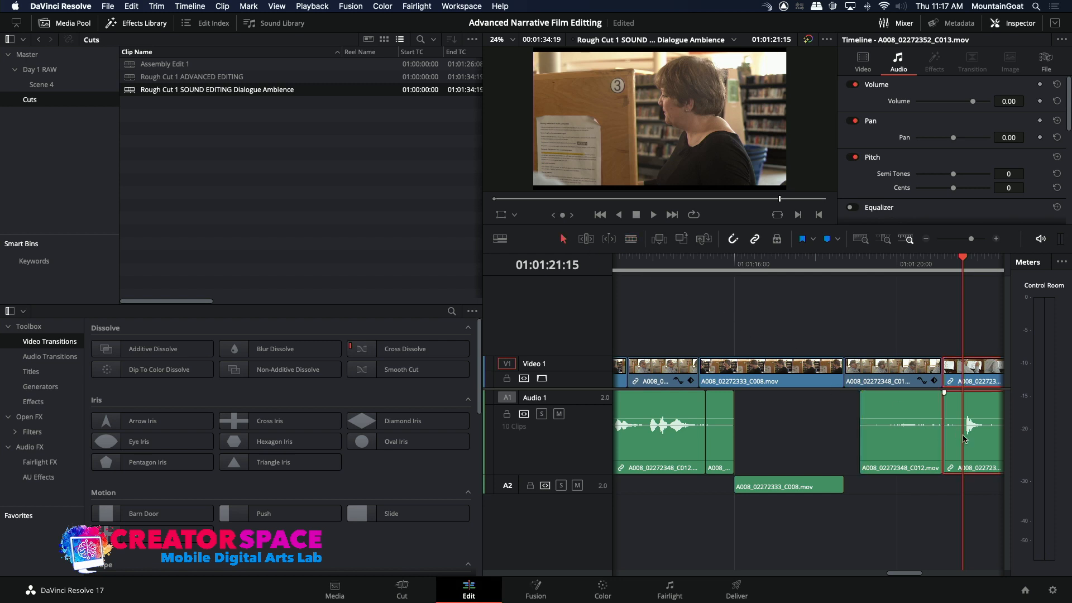
key("alt+super+l")
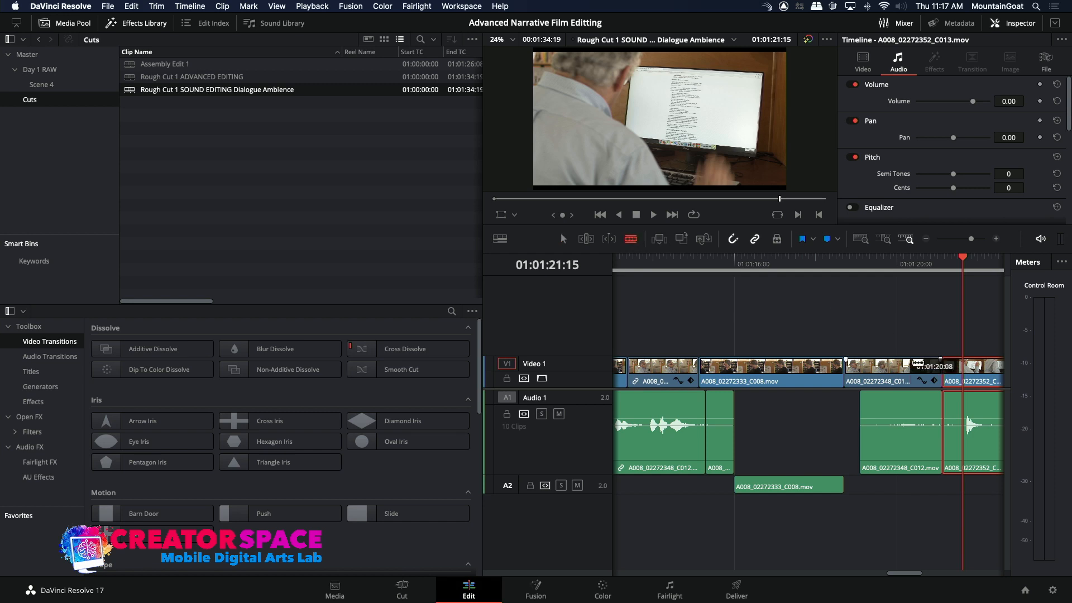
left_click(966, 414)
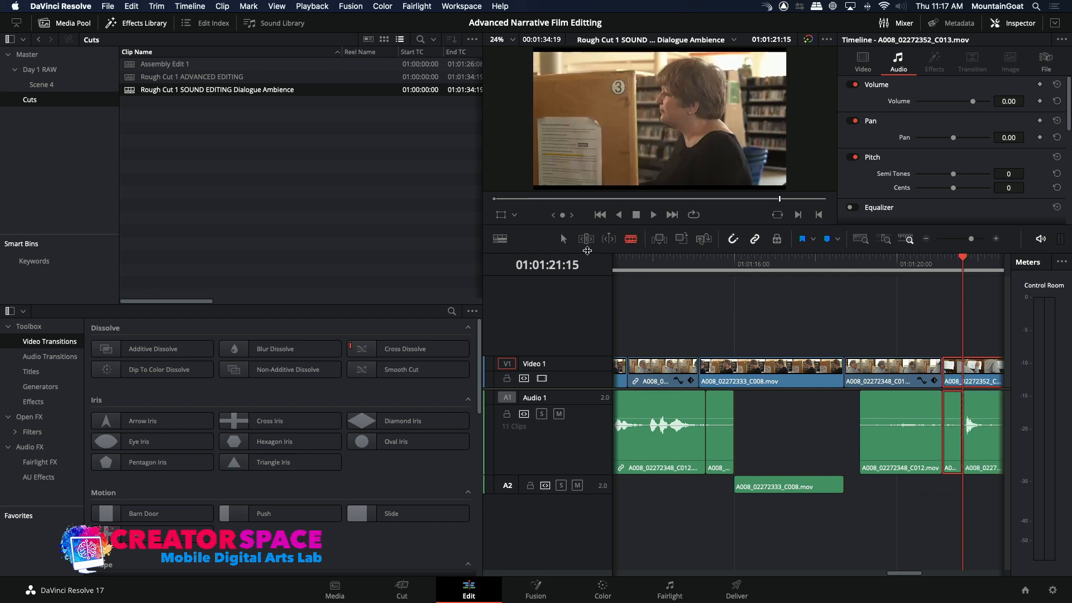
left_click(563, 238)
left_click(978, 457)
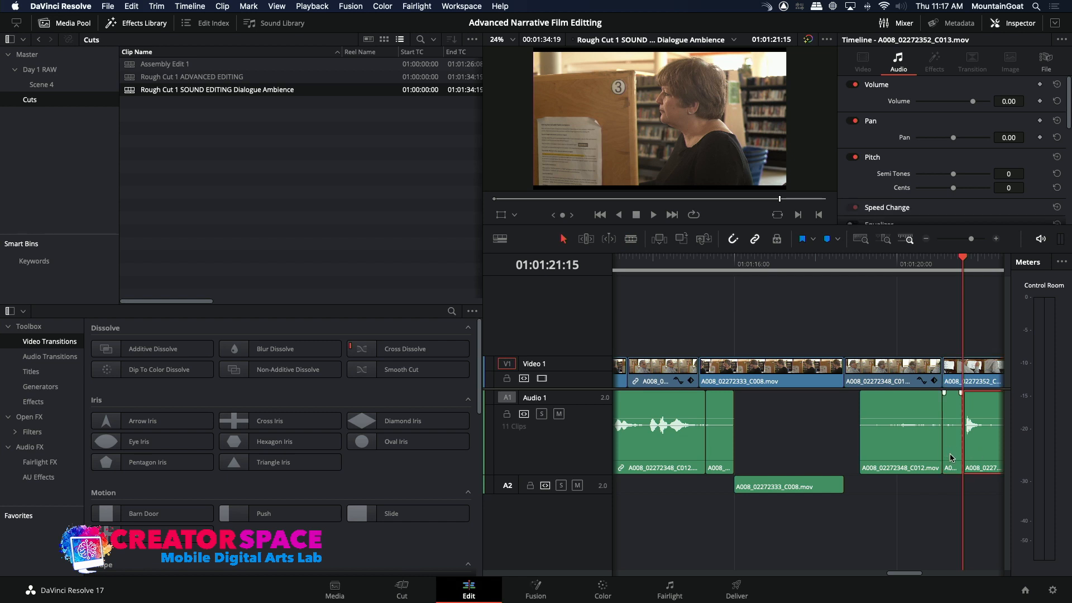
left_click_drag(952, 458, 953, 435)
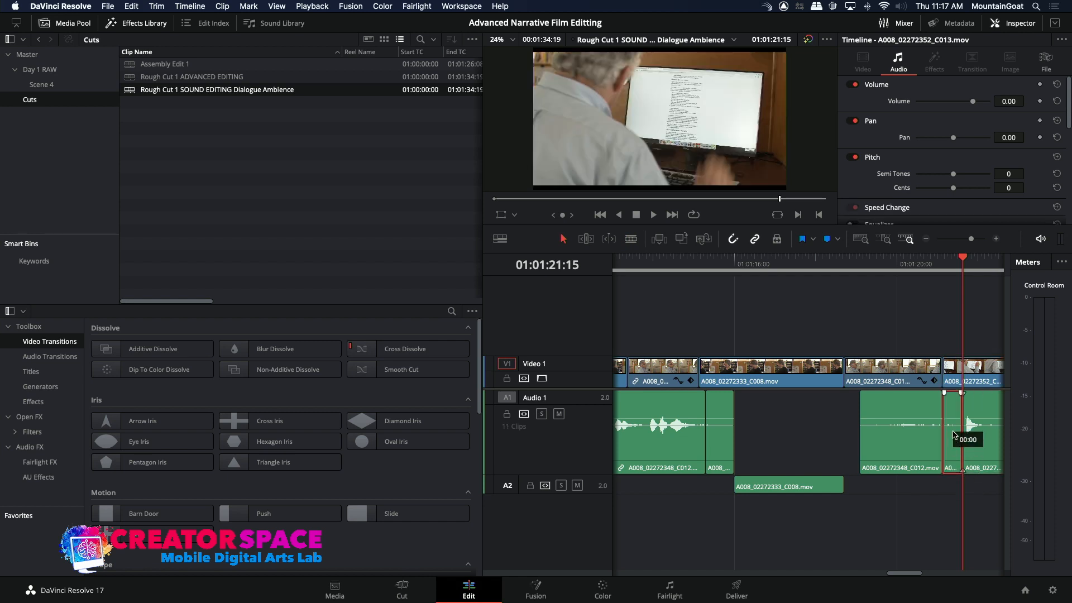
Split the A008_02272352_C013.mov audio again at 01:01:22:01, move the short piece with the loud peak down to track A2, and play on
left_click(925, 239)
key("space")
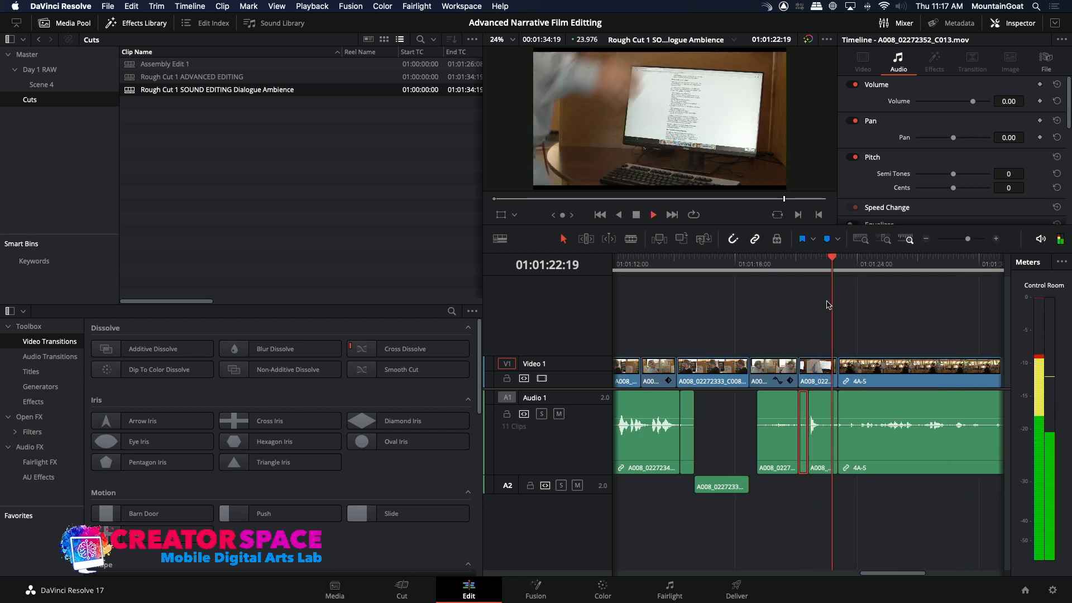
key("space")
left_click(807, 265)
key("space")
key("space")
left_click_drag(836, 412, 816, 411)
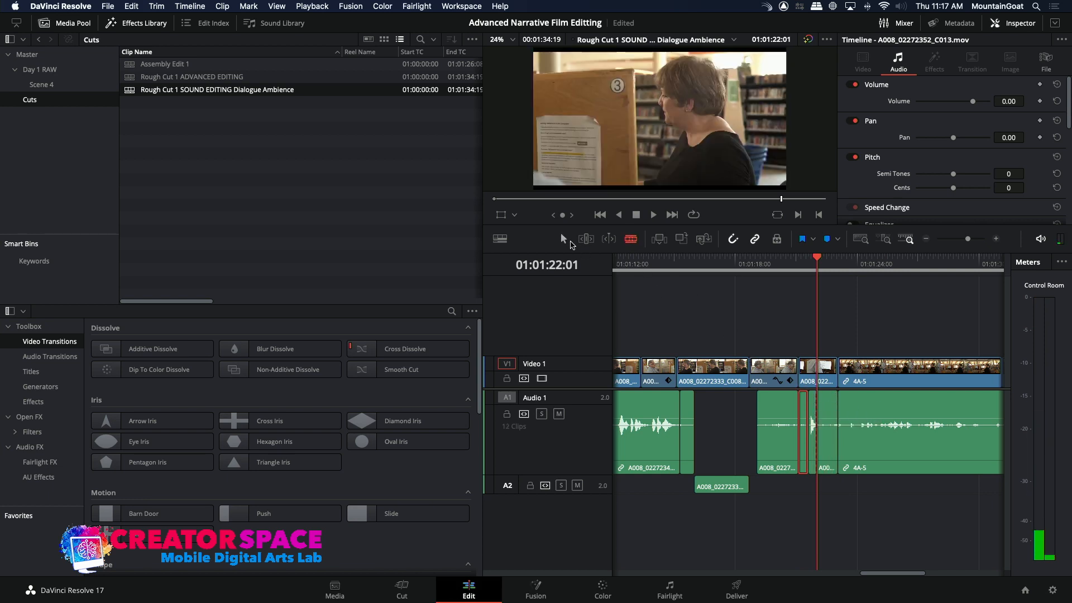
left_click_drag(813, 459, 812, 479)
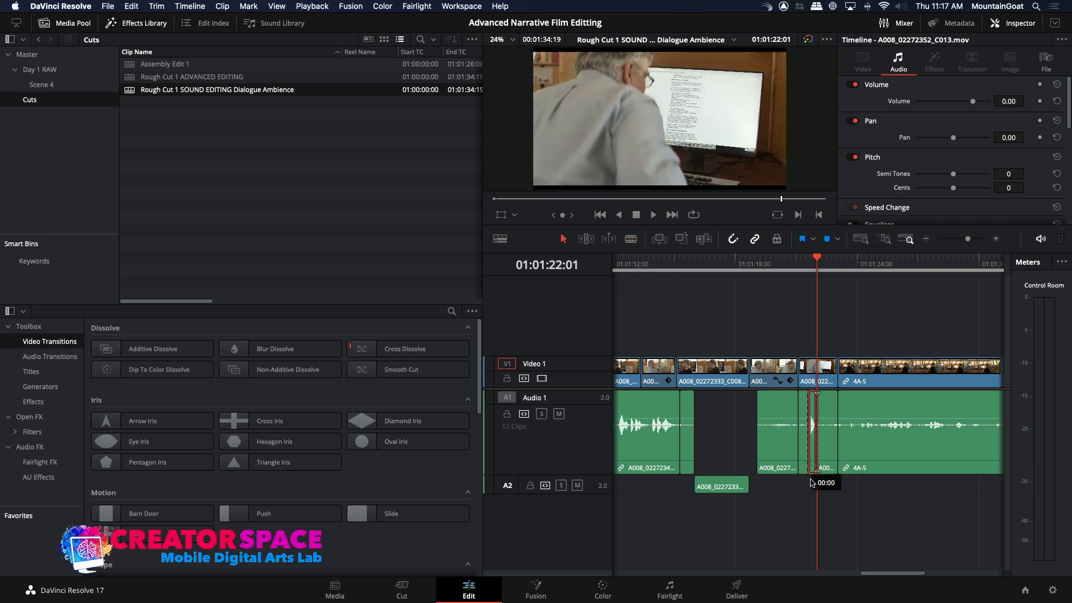
key("space")
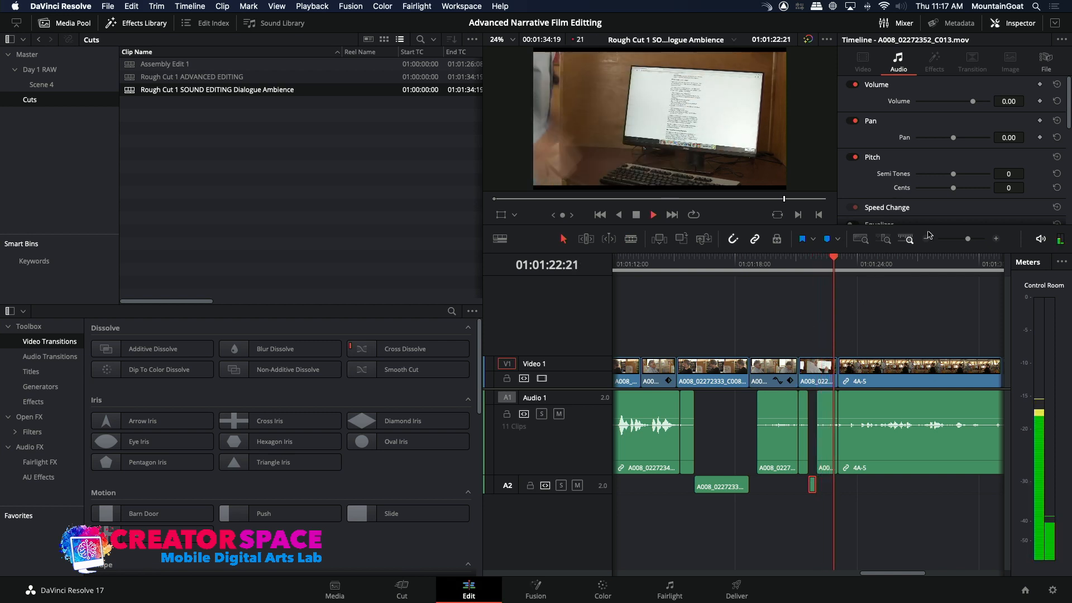
Unlink the 4A-5 audio and roll its join with the A008_02272352_C013.mov audio slightly past the picture cut, replaying the transition
left_click(997, 240)
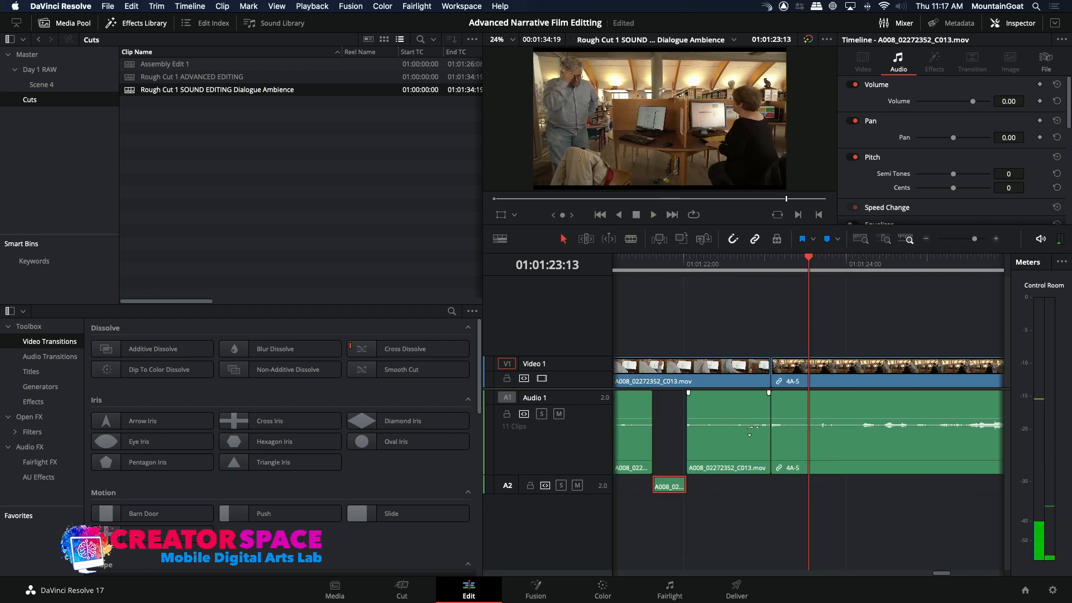
left_click(797, 463)
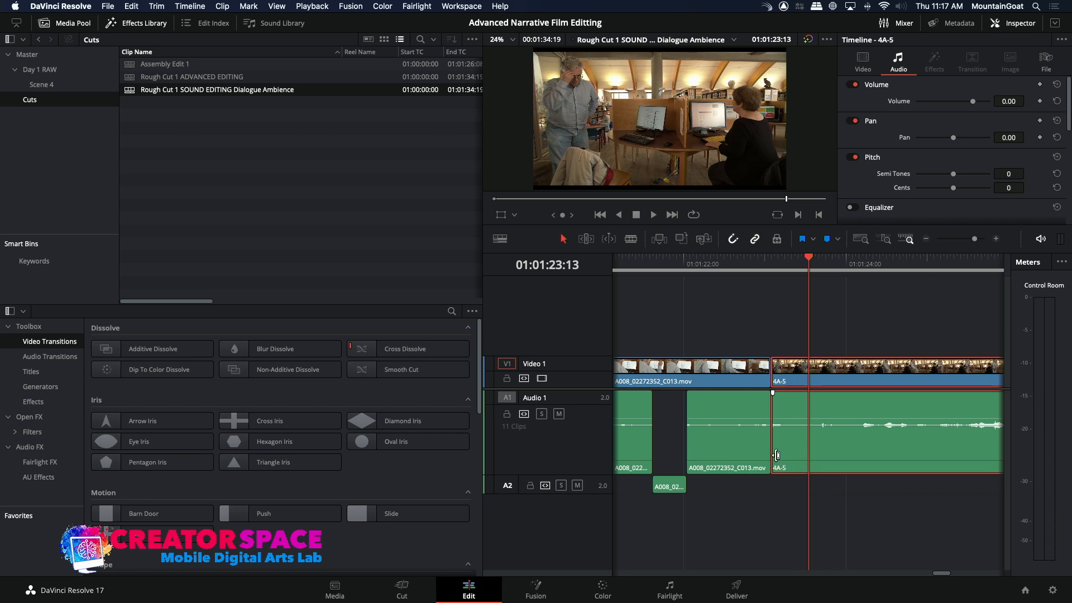
left_click(770, 454)
left_click(779, 453)
left_click(772, 447)
left_click(776, 452)
left_click(772, 459)
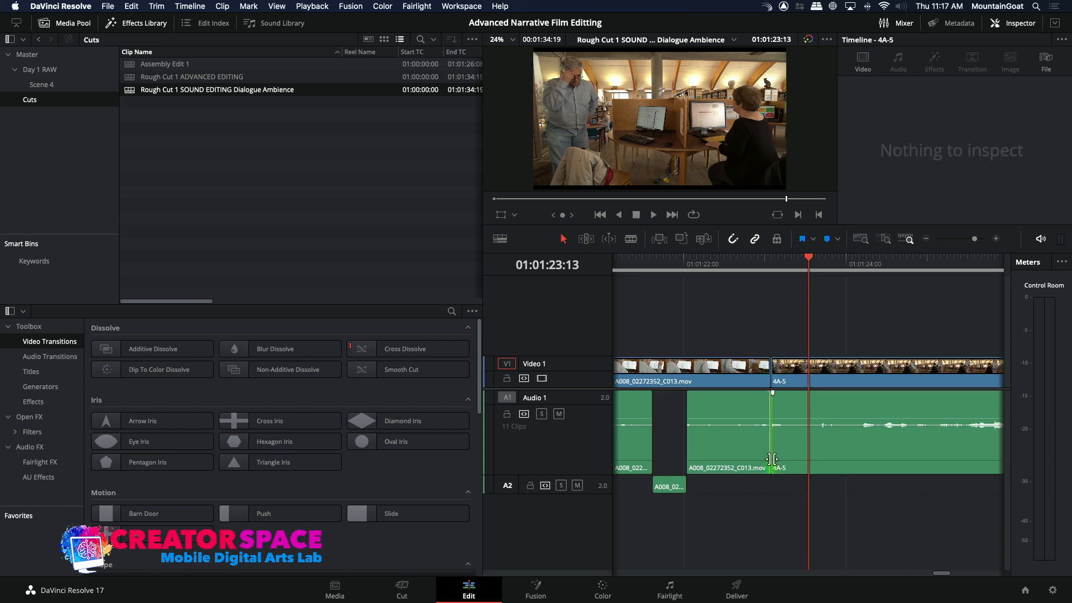
left_click_drag(772, 459, 787, 459)
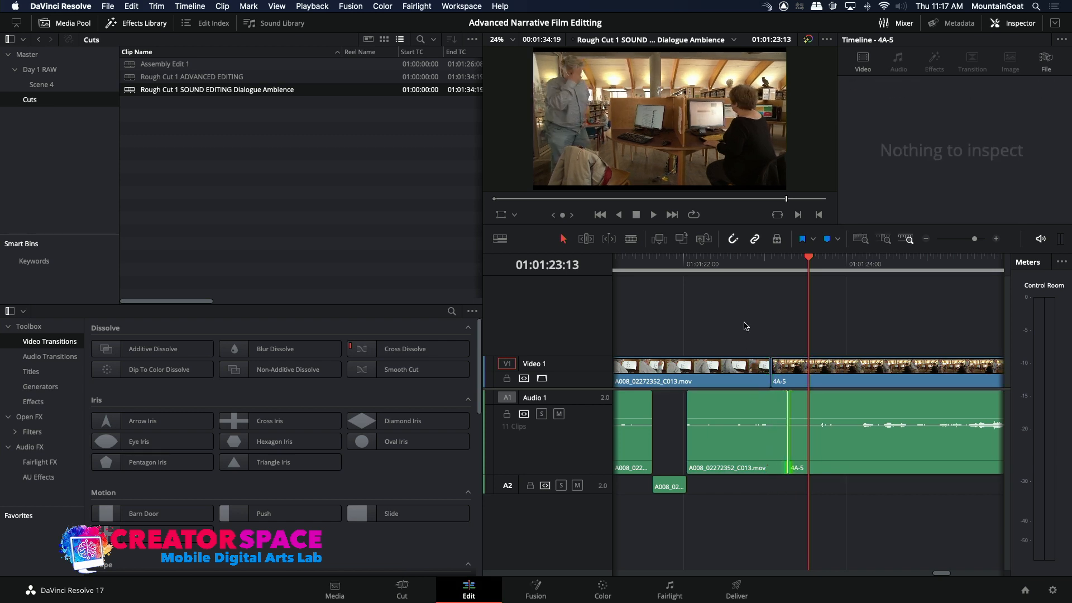
left_click(753, 270)
key("space")
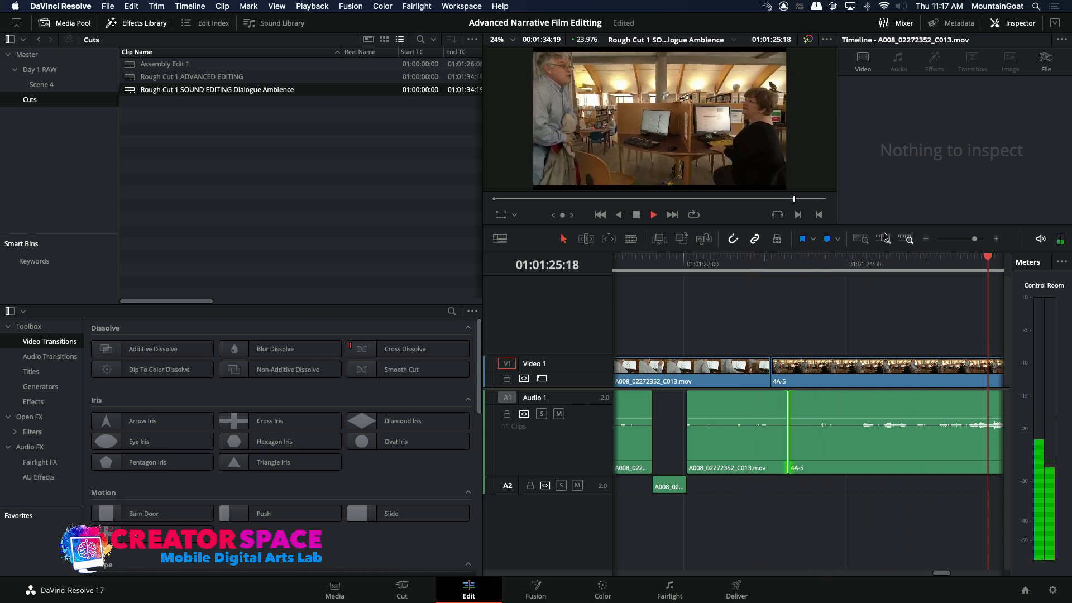
Play through the 4A-5 clip, split its audio at 01:01:29:13 after the dialogue, and move the remaining part down to track A2
left_click(924, 240)
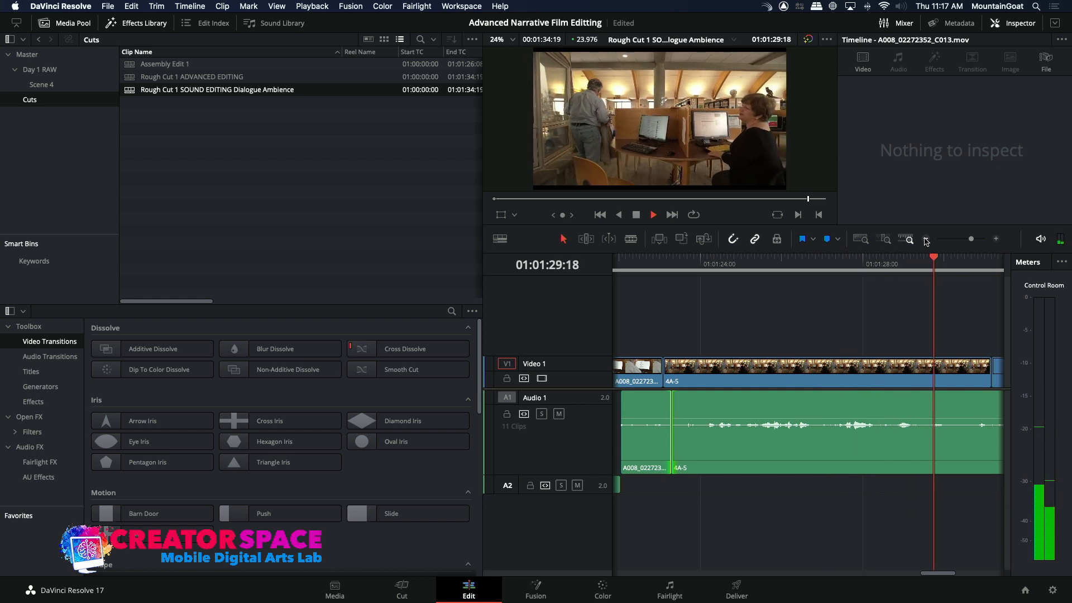
left_click(925, 239)
key("space")
left_click(754, 268)
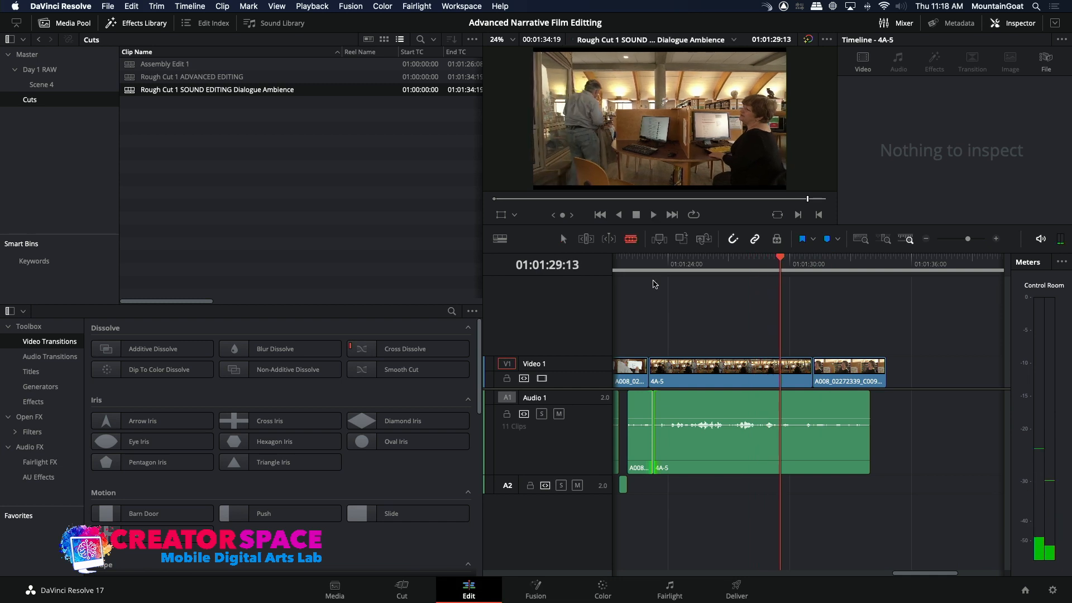
left_click(780, 427)
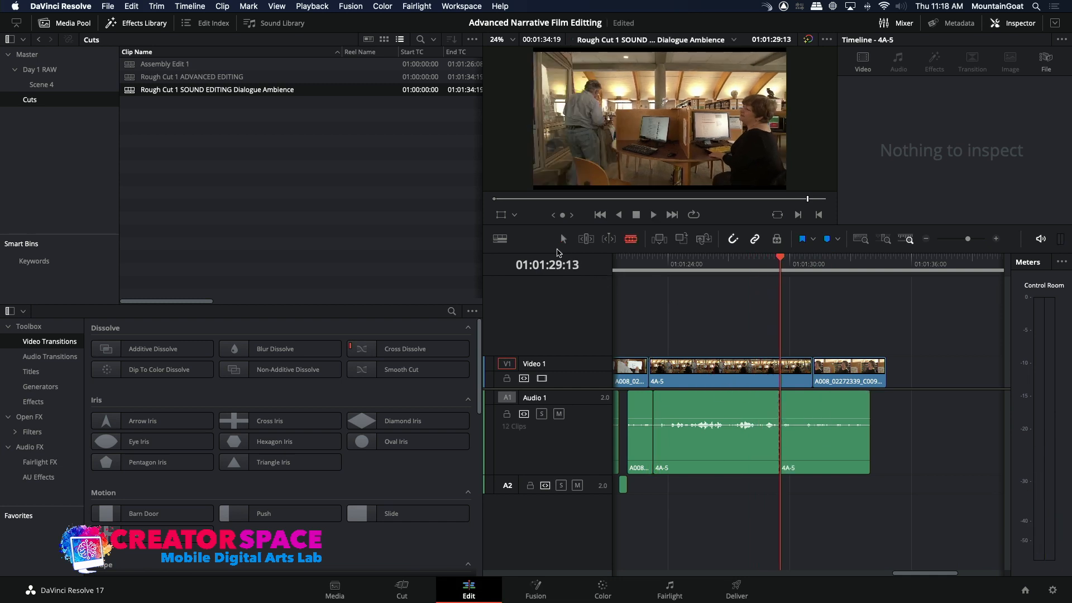
left_click(561, 234)
left_click_drag(831, 455, 834, 486)
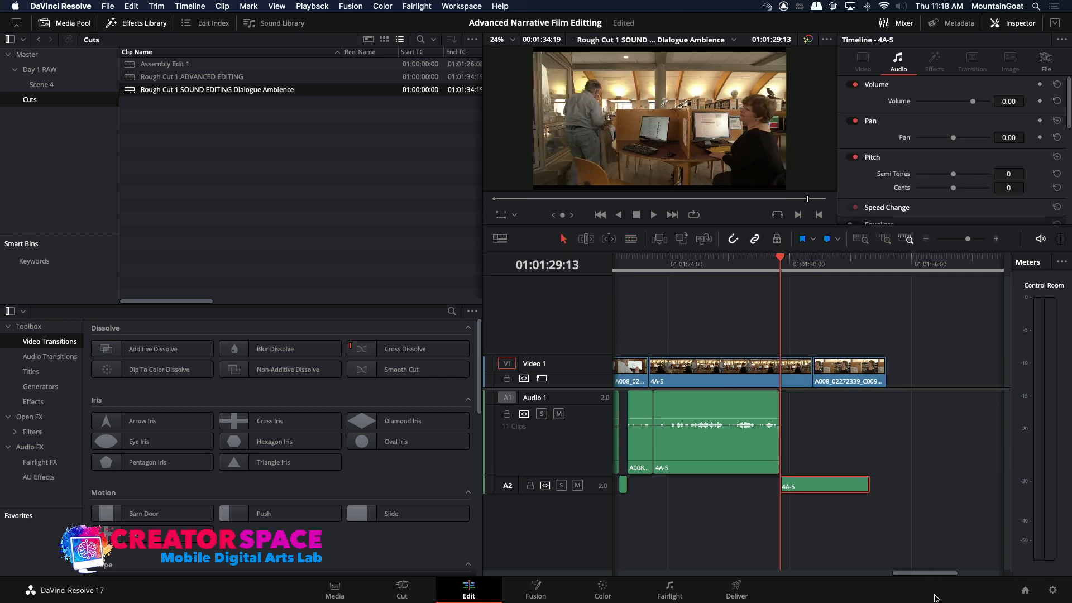
Return to 01:00:31:22 and replay the checkerboarded dialogue from there up to about 01:00:36:21, checking the changes between Audio 1 and A2
left_click_drag(936, 576, 749, 575)
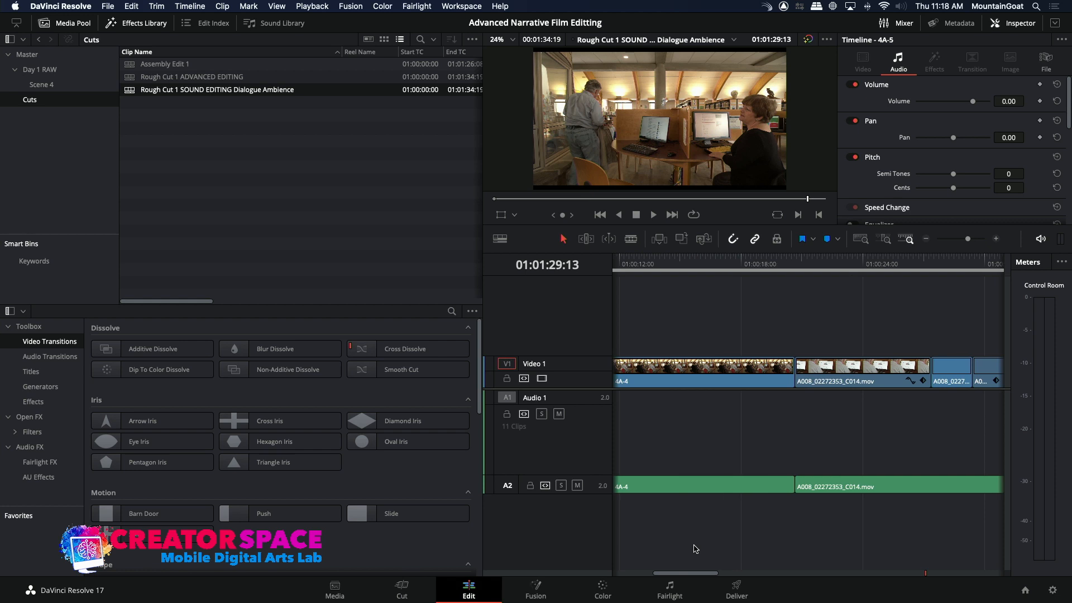
scroll(750, 546, "right", 2)
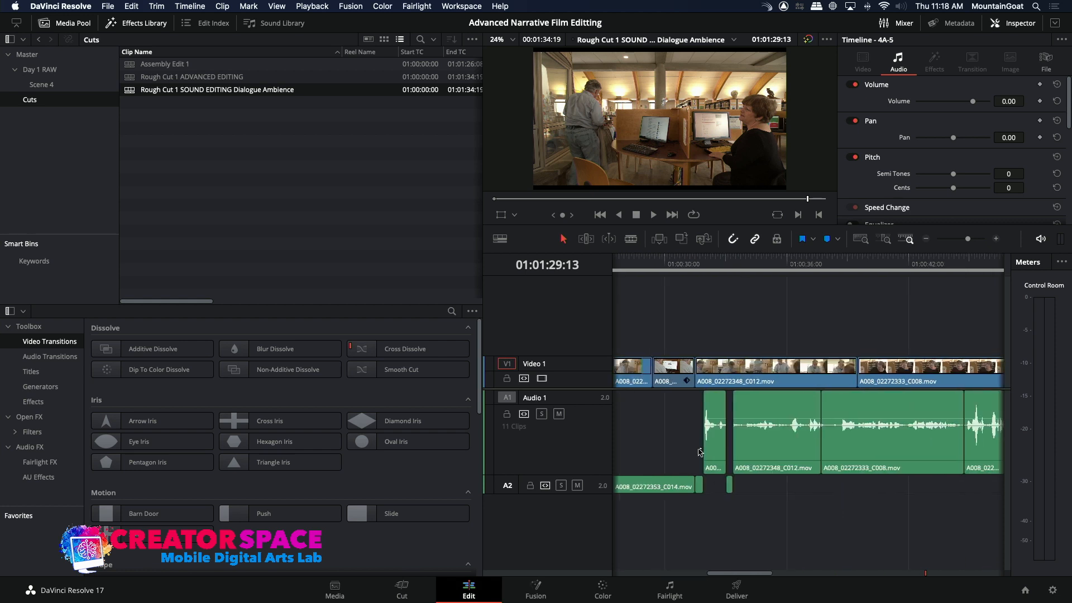
left_click(702, 263)
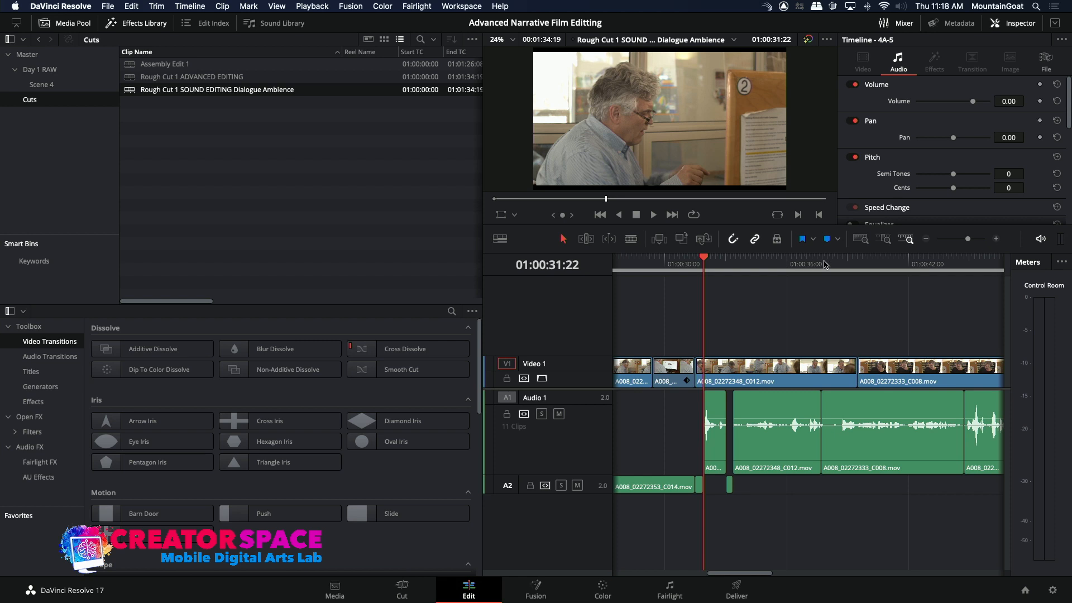
left_click(995, 240)
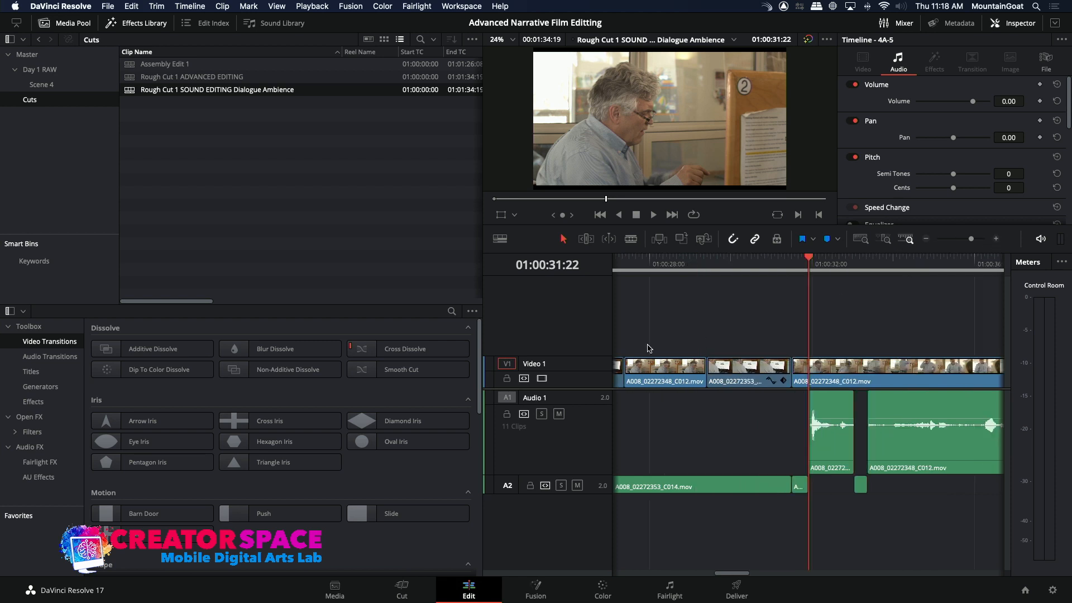
key("space")
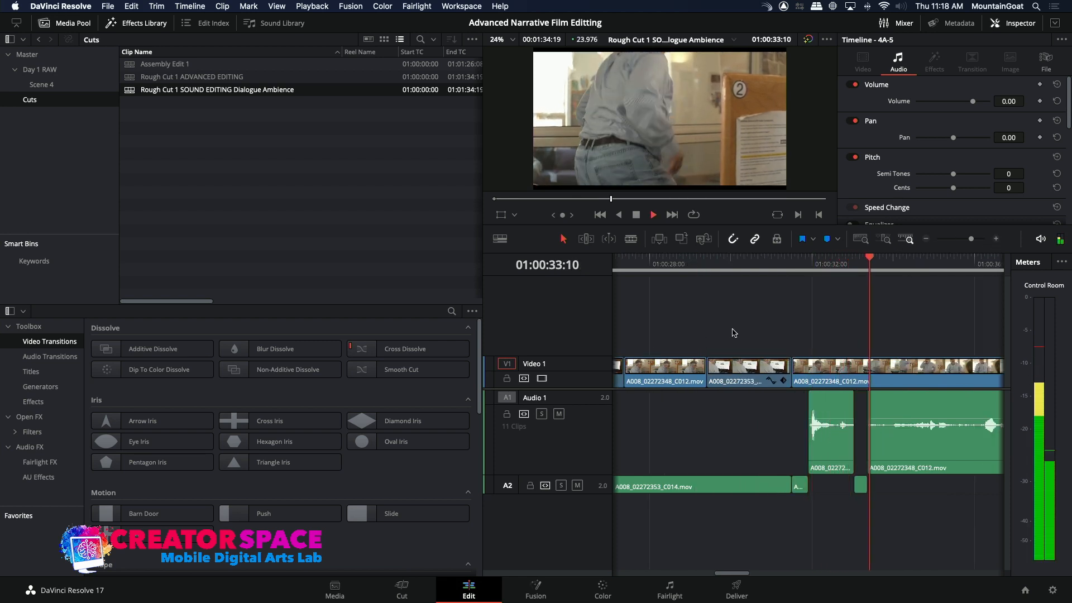
left_click(925, 239)
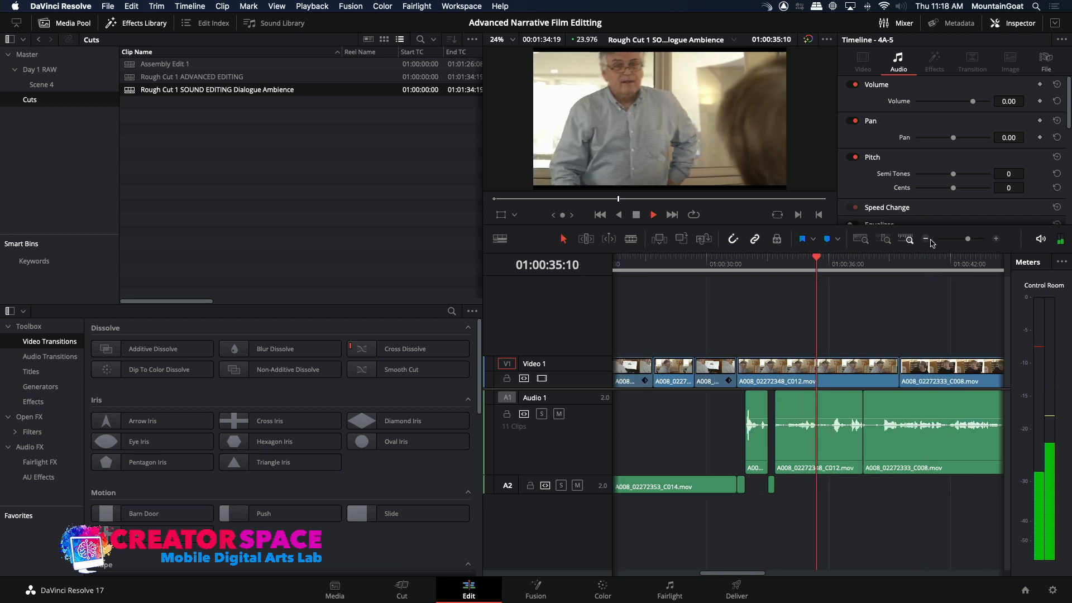
key("space")
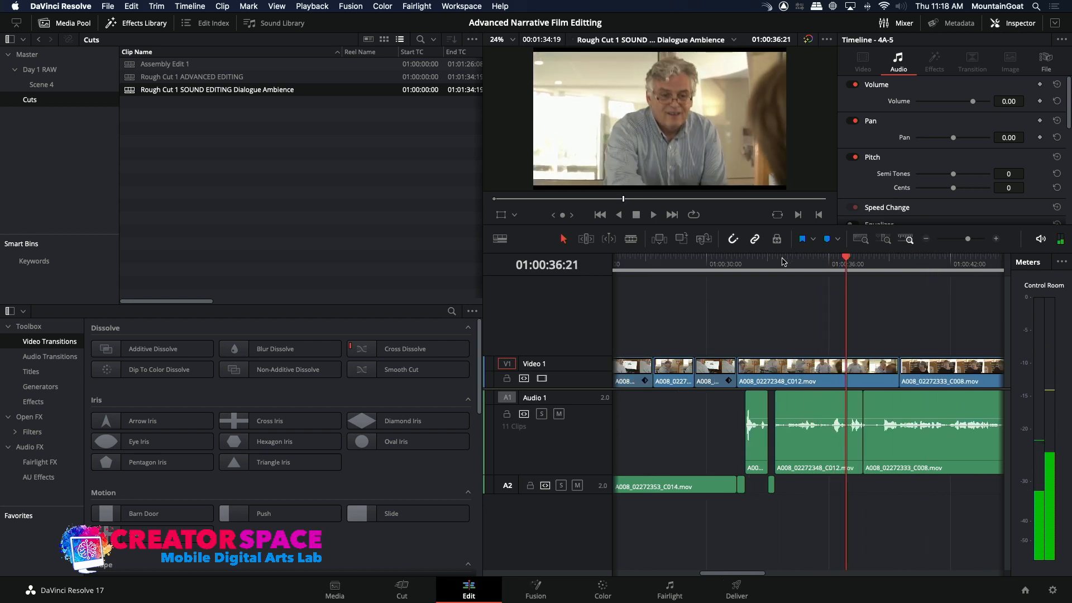
Play the line ending at 01:00:33:22, open A008_02272333_C008.mov from the Day 1 RAW bin, and find a replacement dialogue take around 23:33:53
left_click(776, 260)
key("space")
key("space")
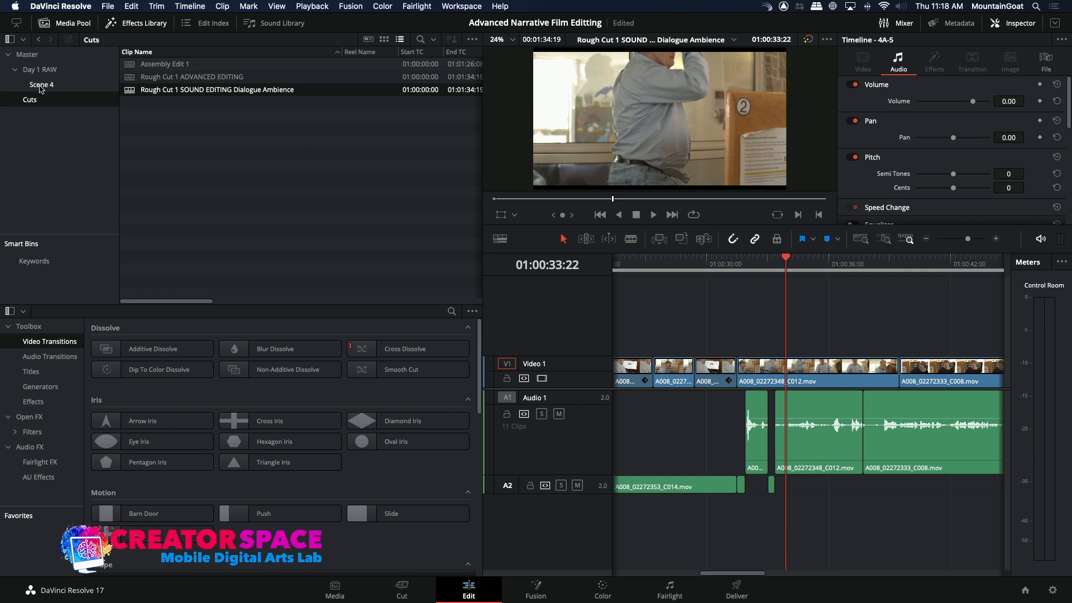
left_click(42, 69)
left_click(130, 78)
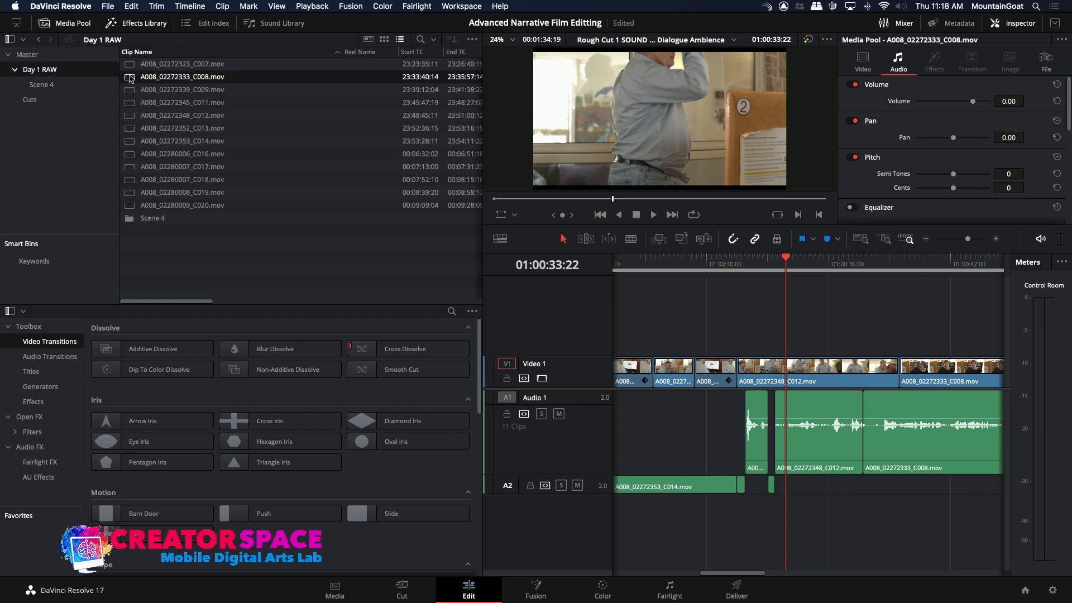
double_click(129, 78)
left_click(526, 199)
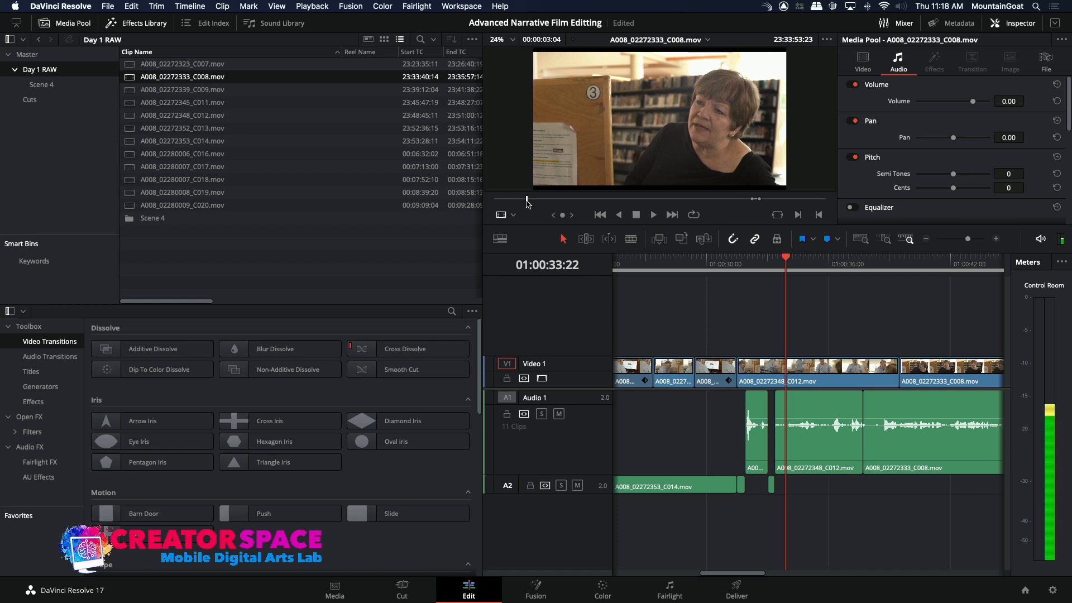
left_click_drag(527, 200, 522, 201)
key("space")
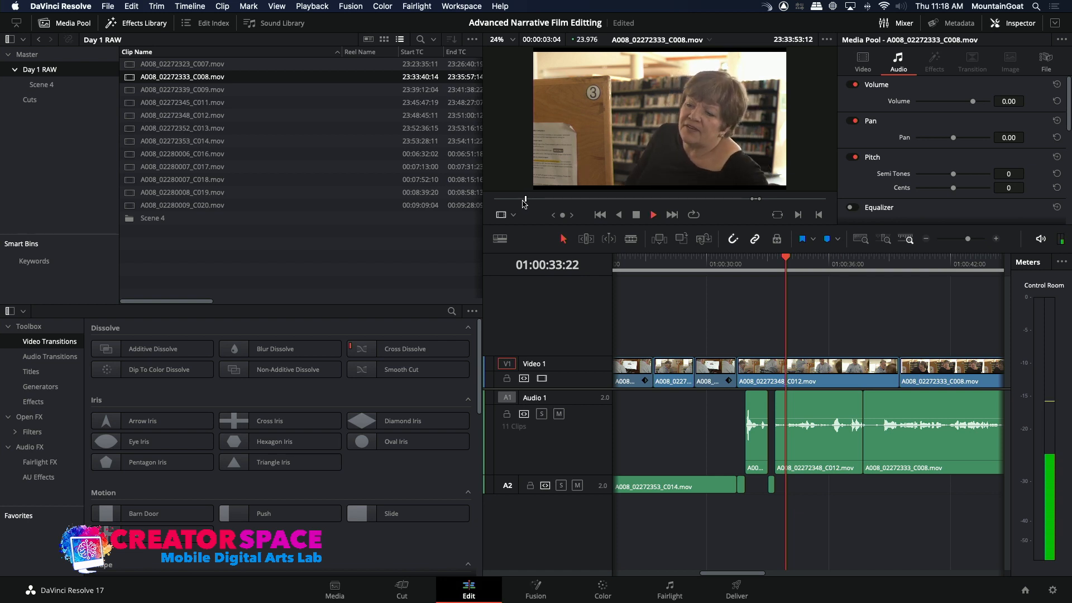
Mark in and out points around the replacement line in A008_02272333_C008.mov, ending it at 23:33:56:04
left_click(523, 201)
key("i")
key("space")
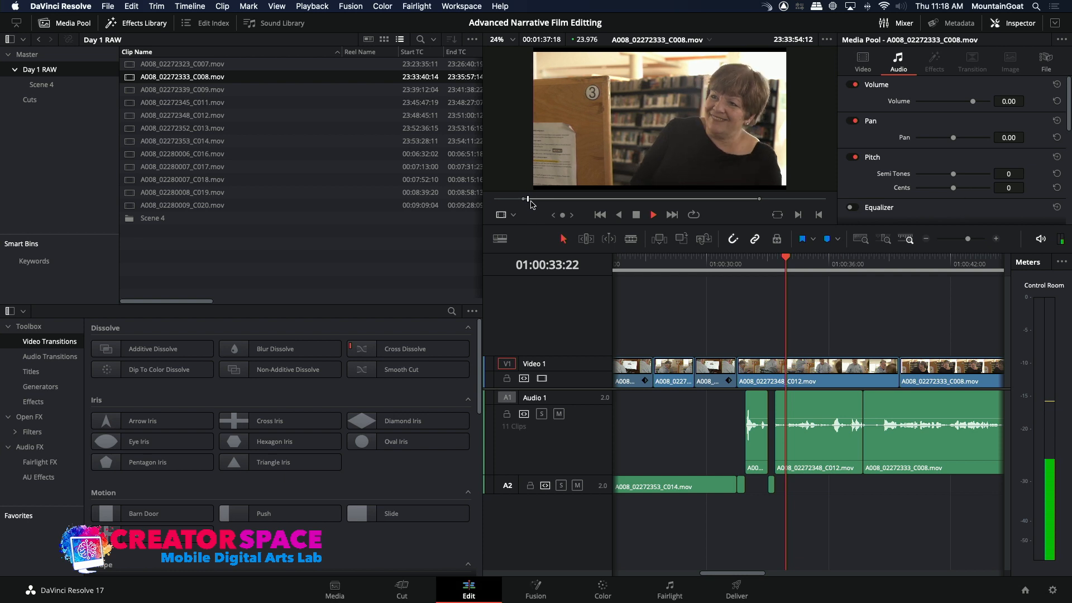
key("space")
key("o")
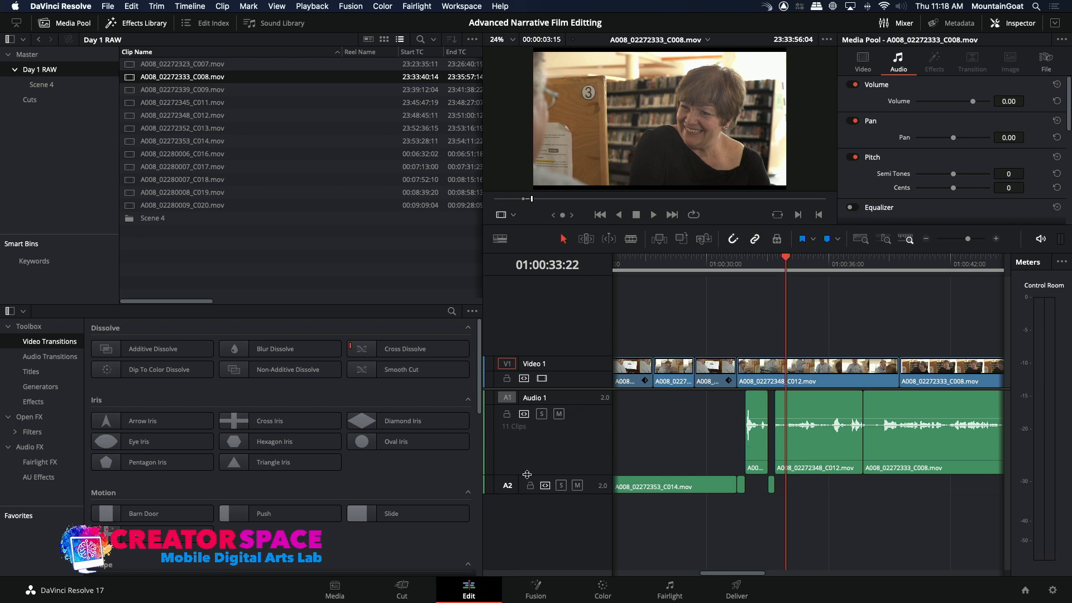
Add a stereo audio track and move it up one place so it sits directly below Audio 1
left_click(508, 484)
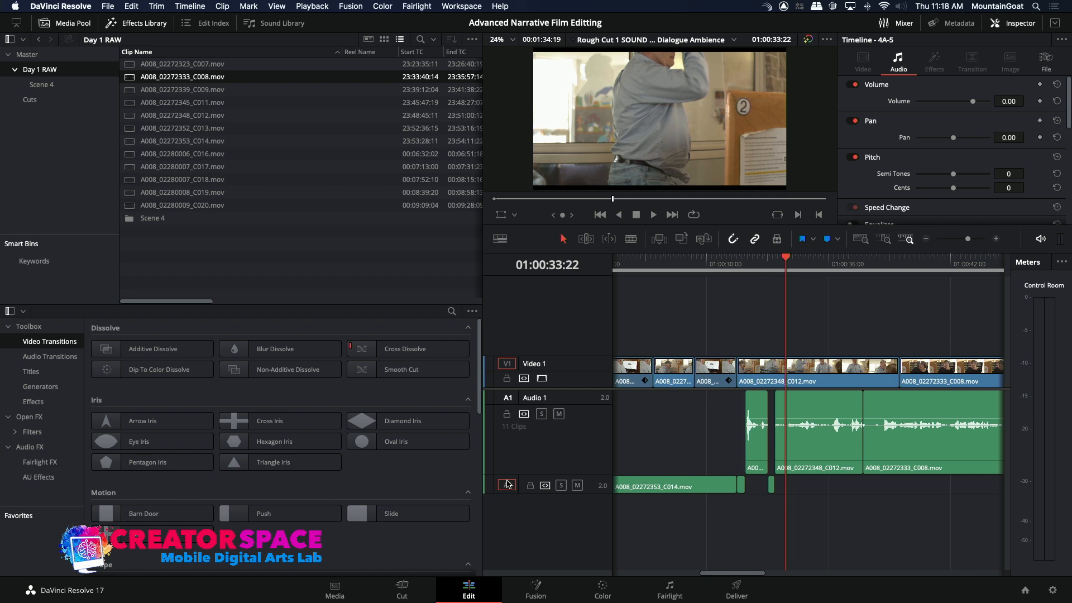
right_click(508, 483)
mouse_move(558, 357)
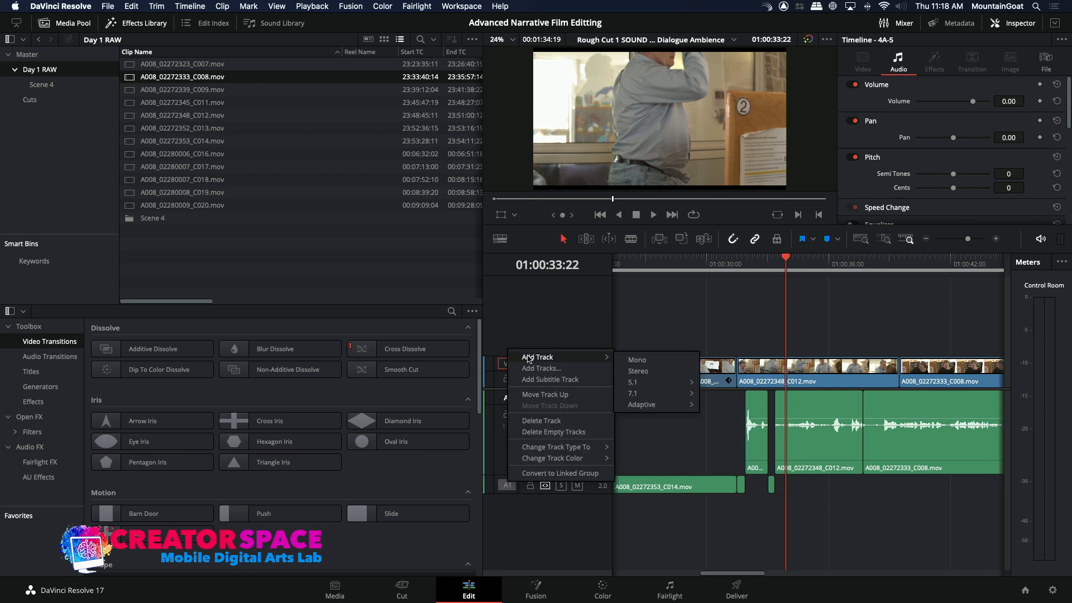
left_click(636, 370)
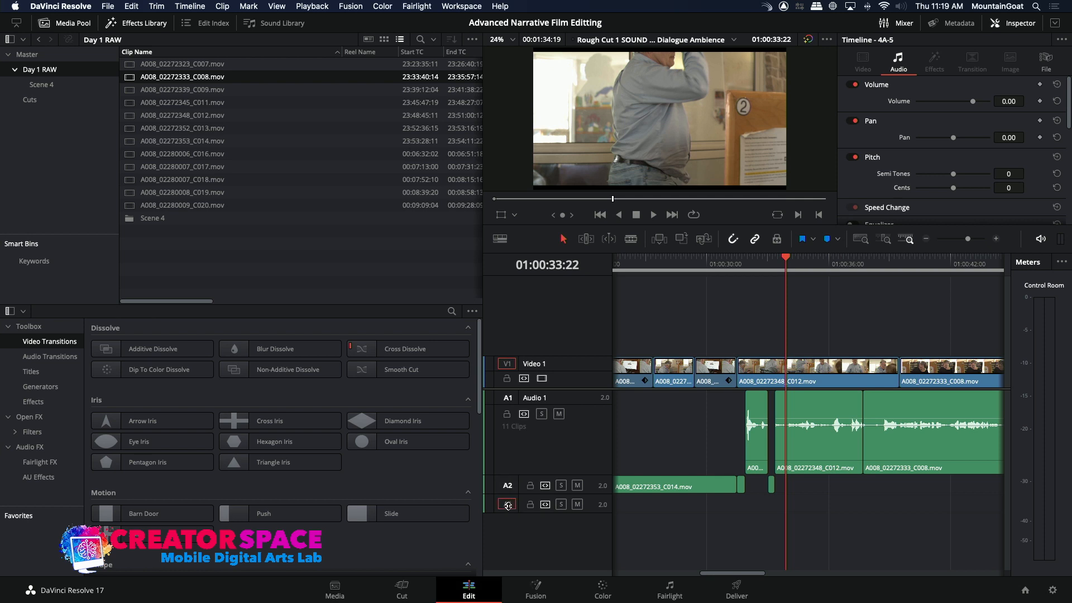
right_click(509, 506)
left_click(546, 419)
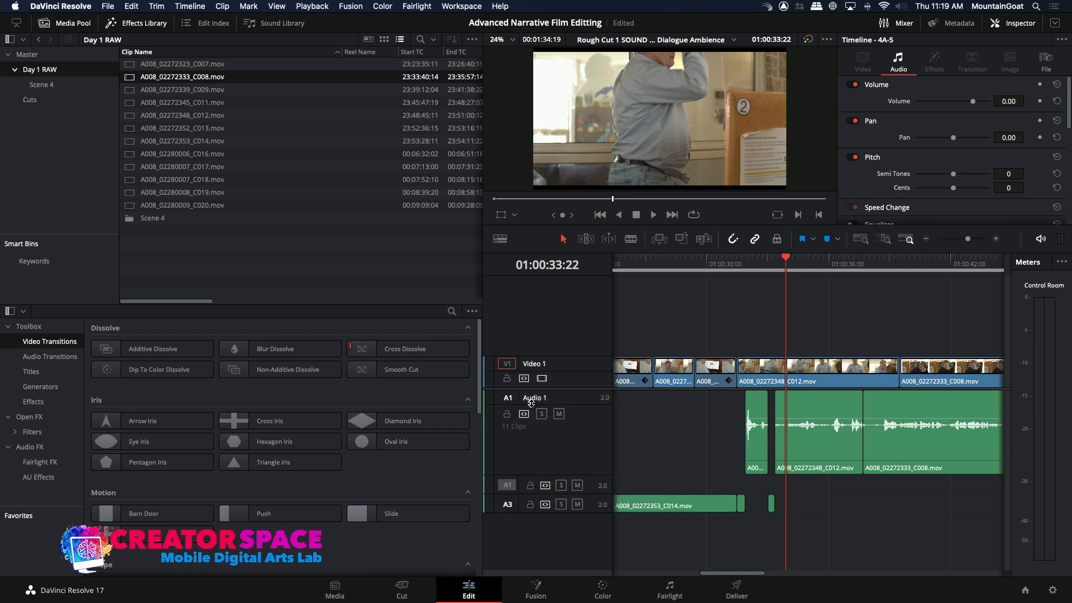
Name the three audio tracks DIAL 1, DIAL 2 and SYNC, enlarging the two lower tracks
left_click(531, 397)
left_click(529, 494)
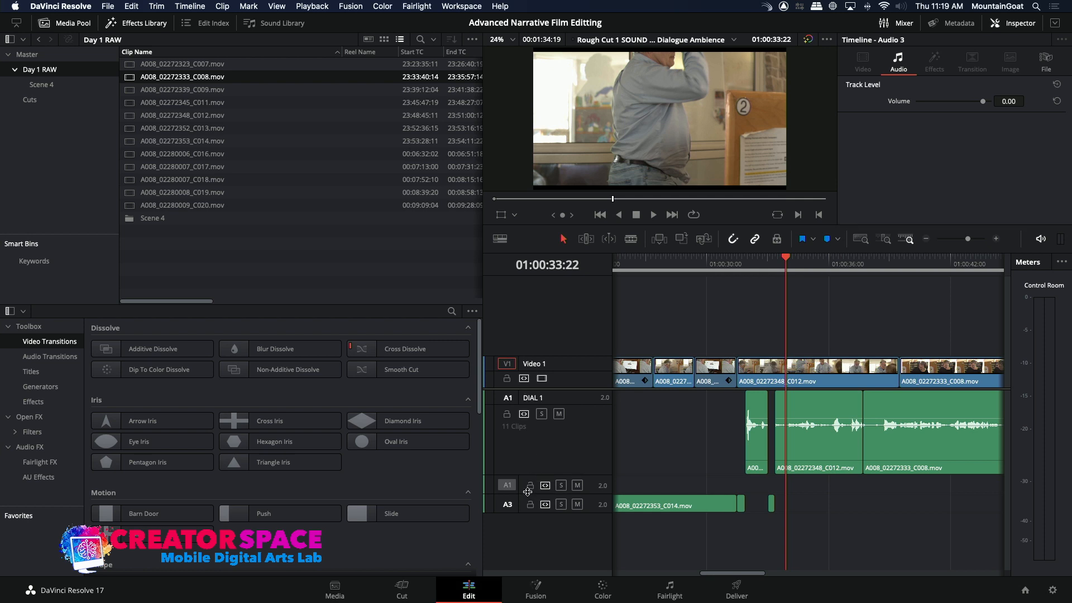
left_click_drag(527, 491, 530, 512)
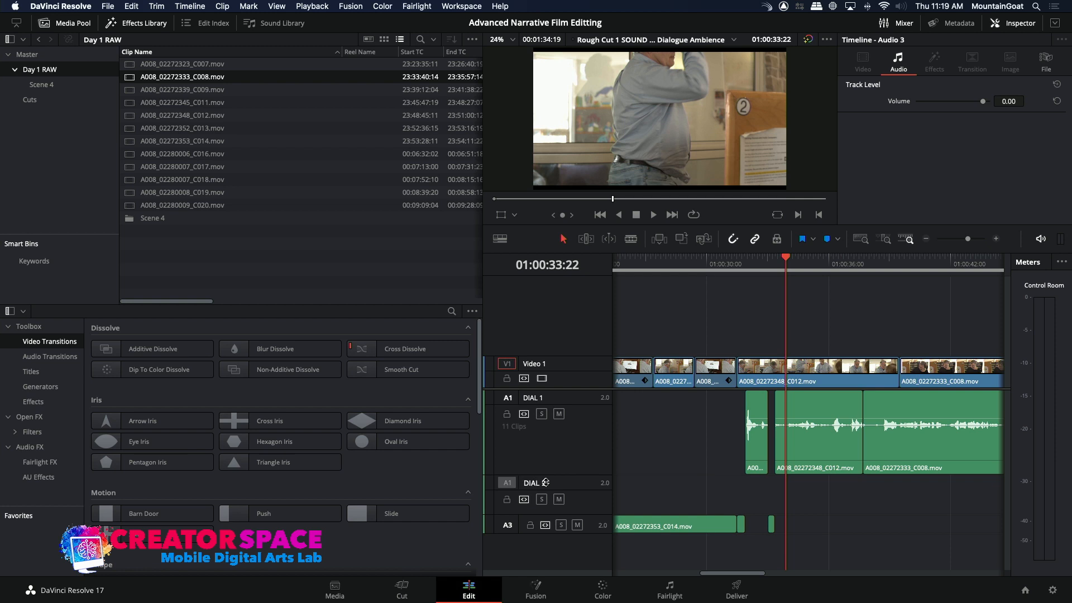
left_click_drag(521, 526, 511, 543)
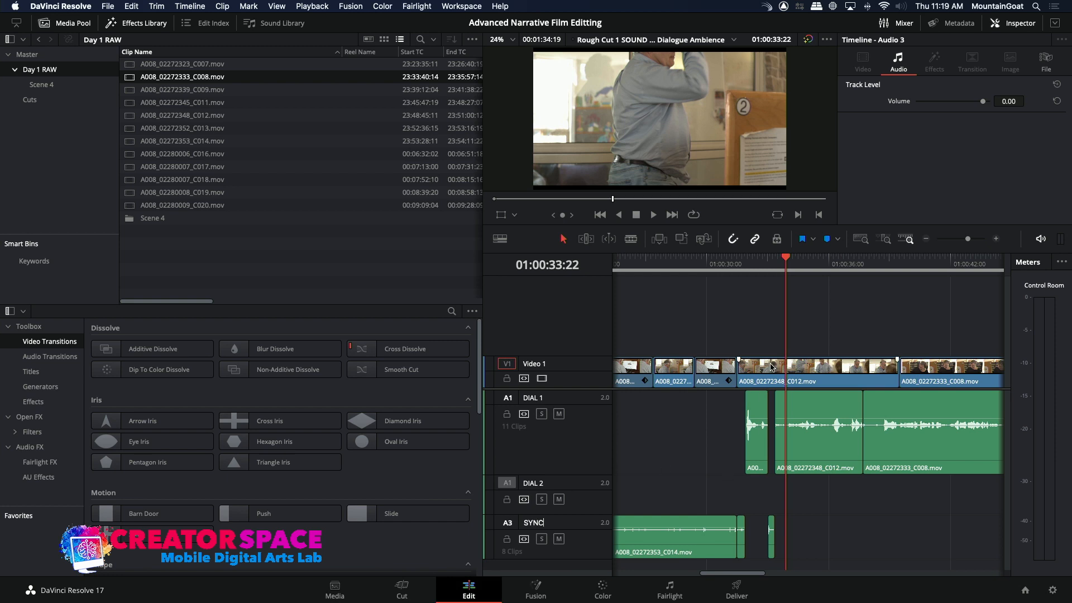
key("Return")
Play the cut from about 01:00:33:11 and mark a timeline in point at 01:00:34:13
key("space")
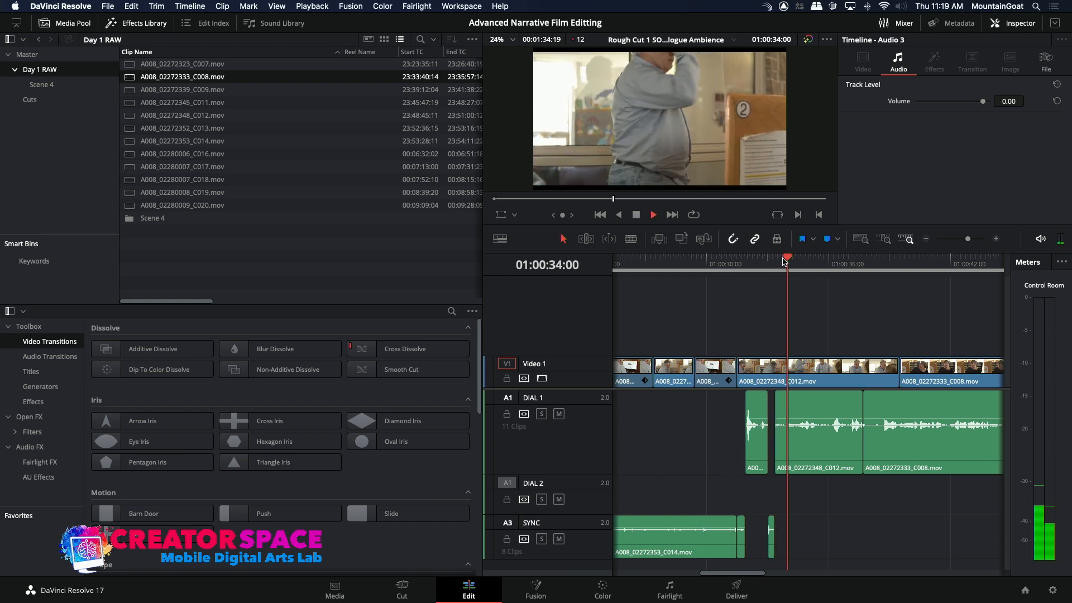
left_click(784, 260)
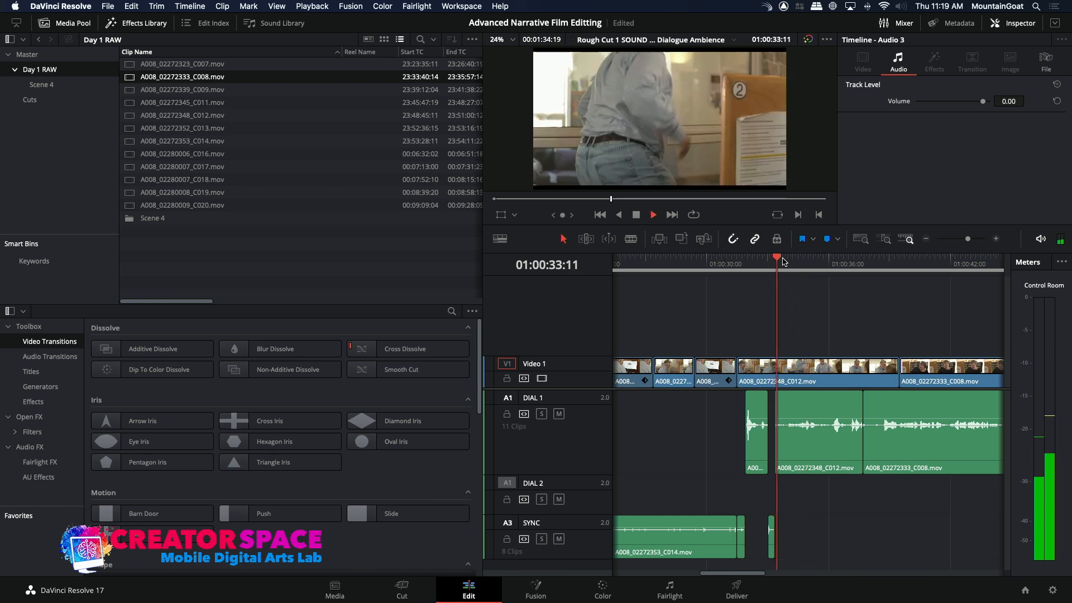
key("space")
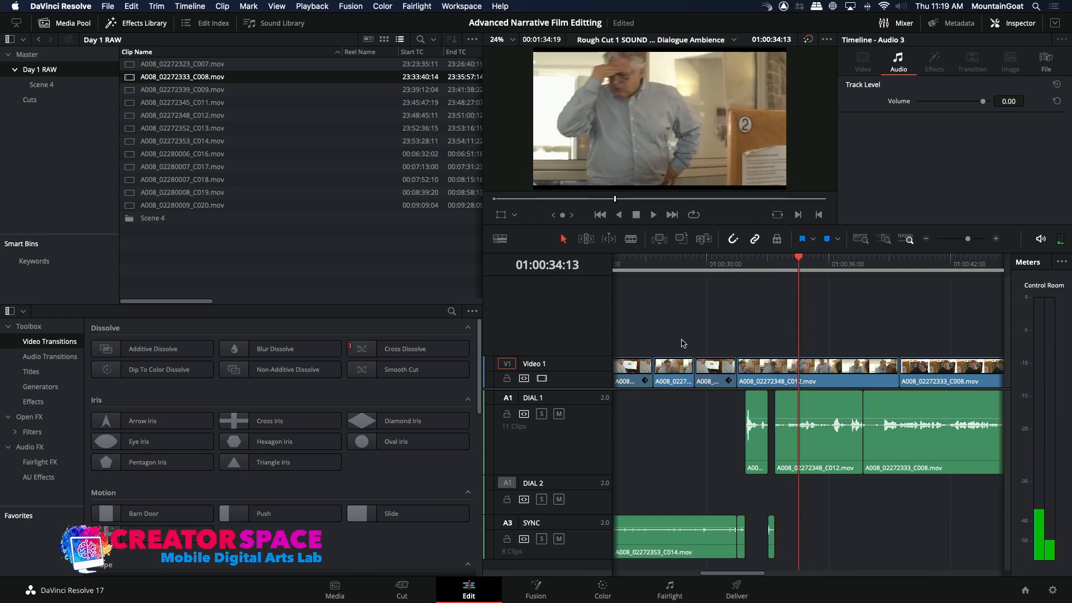
key("i")
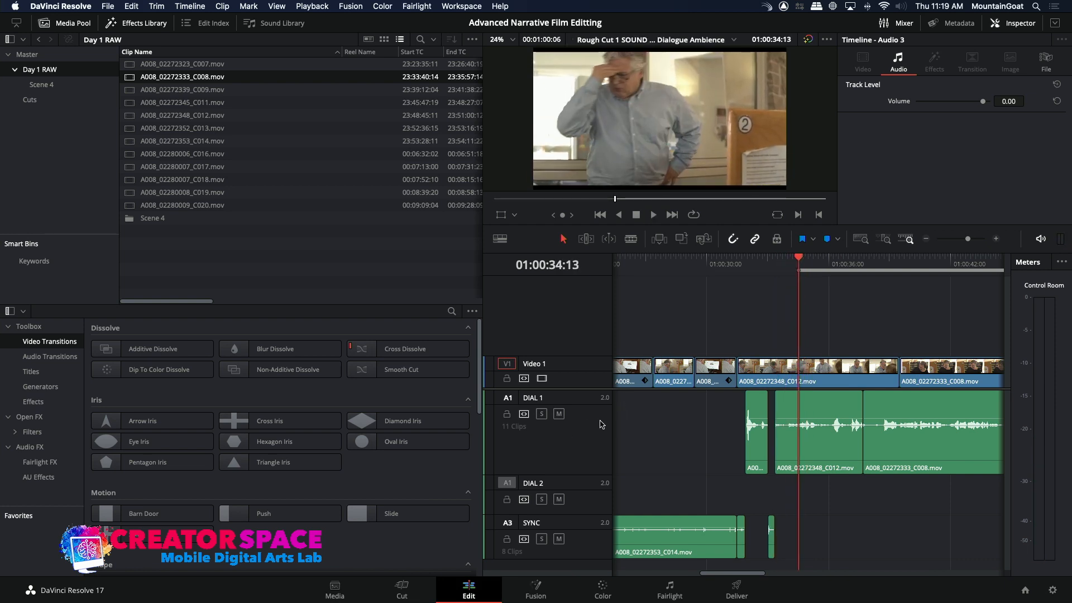
Overwrite only the audio of the marked A008_02272333_C008.mov line onto DIAL 2 at the in point, and play it back
left_click(507, 364)
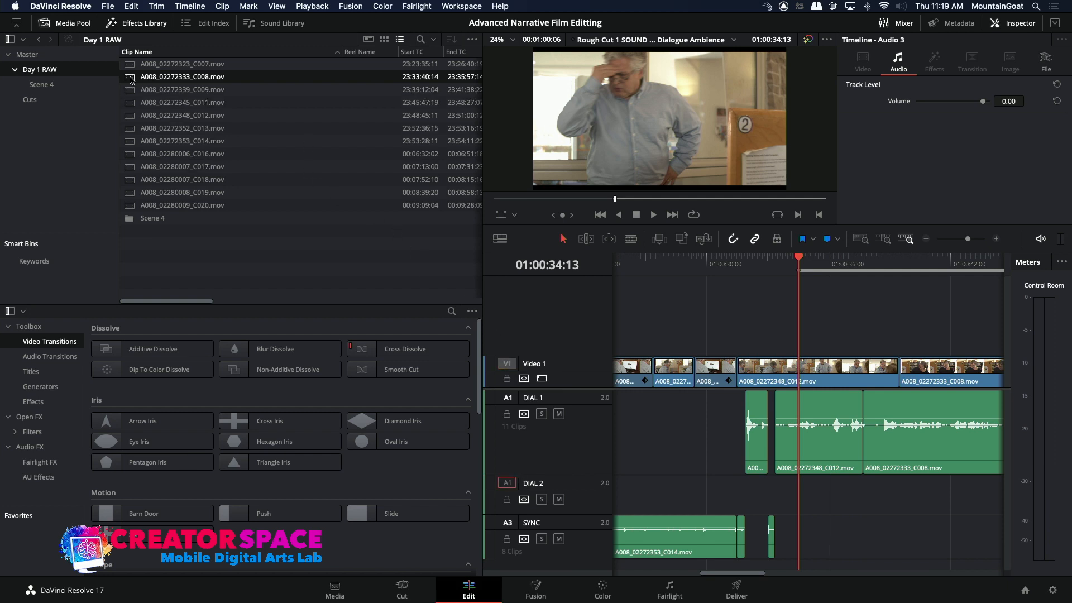
double_click(130, 78)
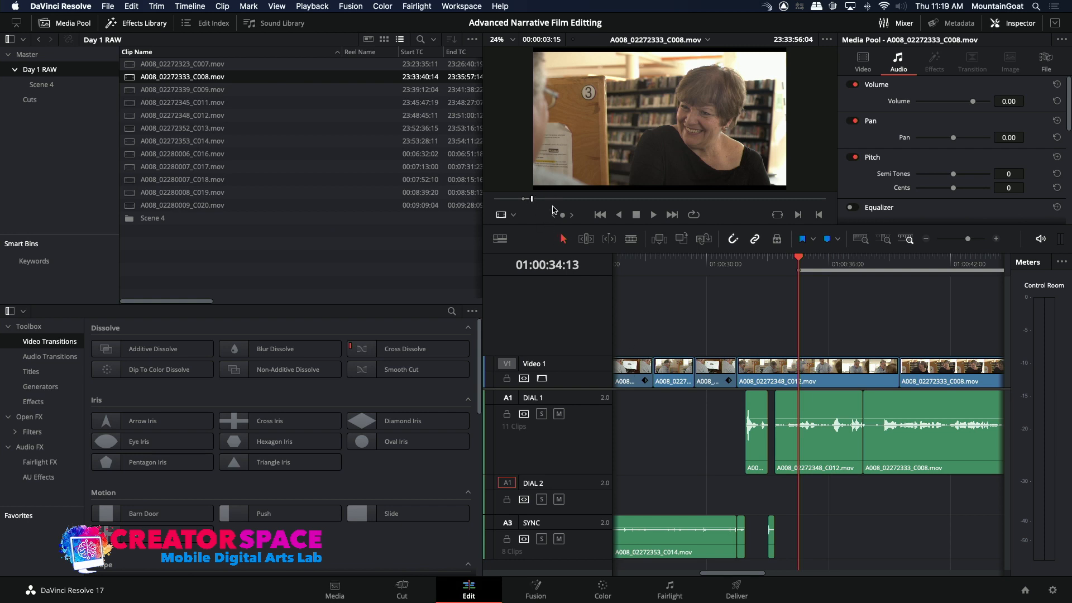
left_click(686, 243)
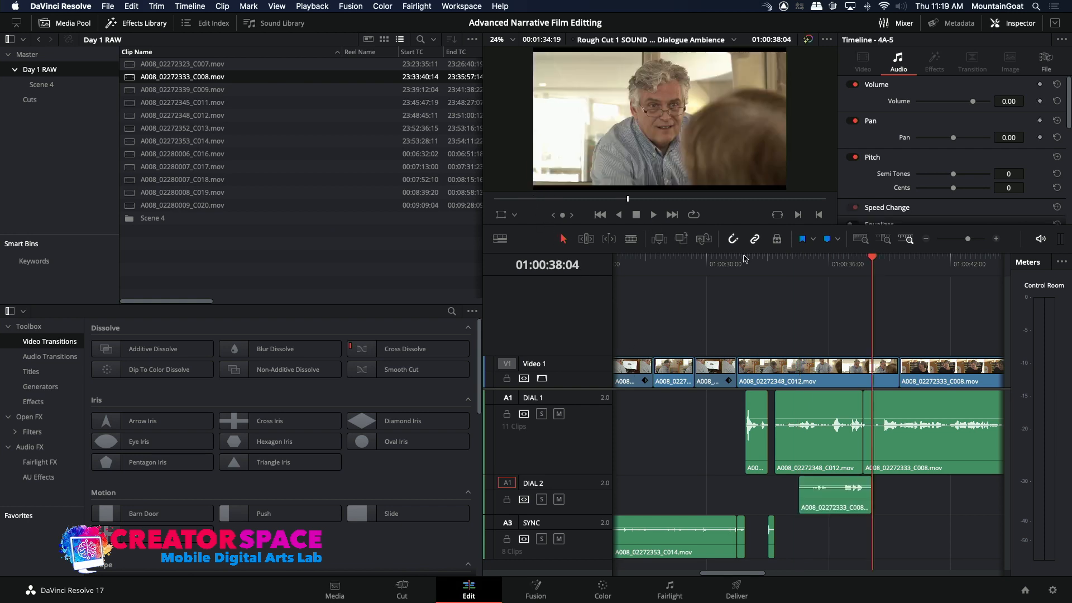
left_click(790, 262)
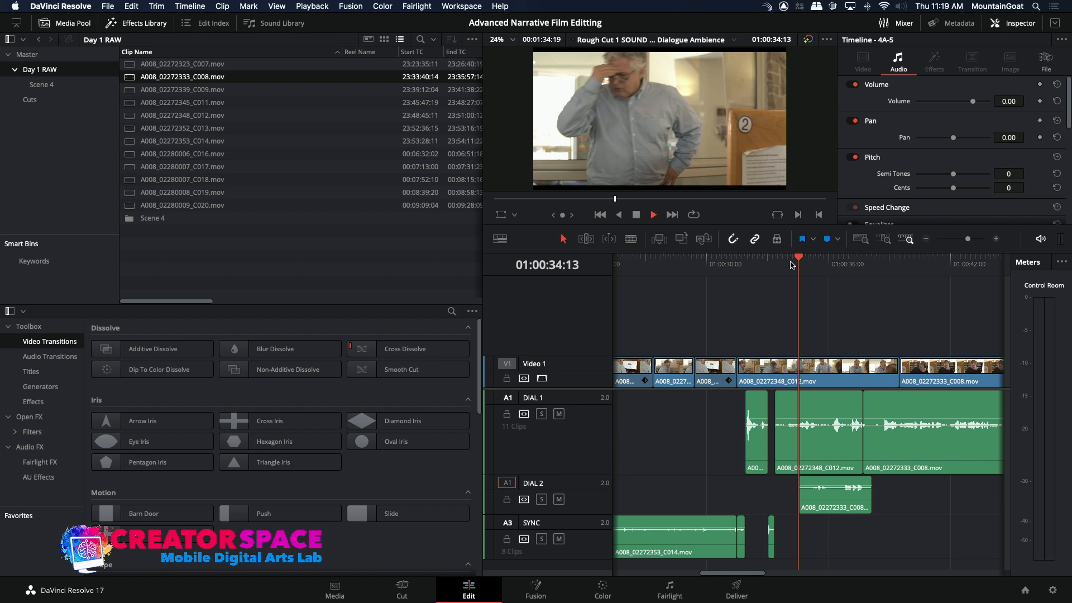
key("space")
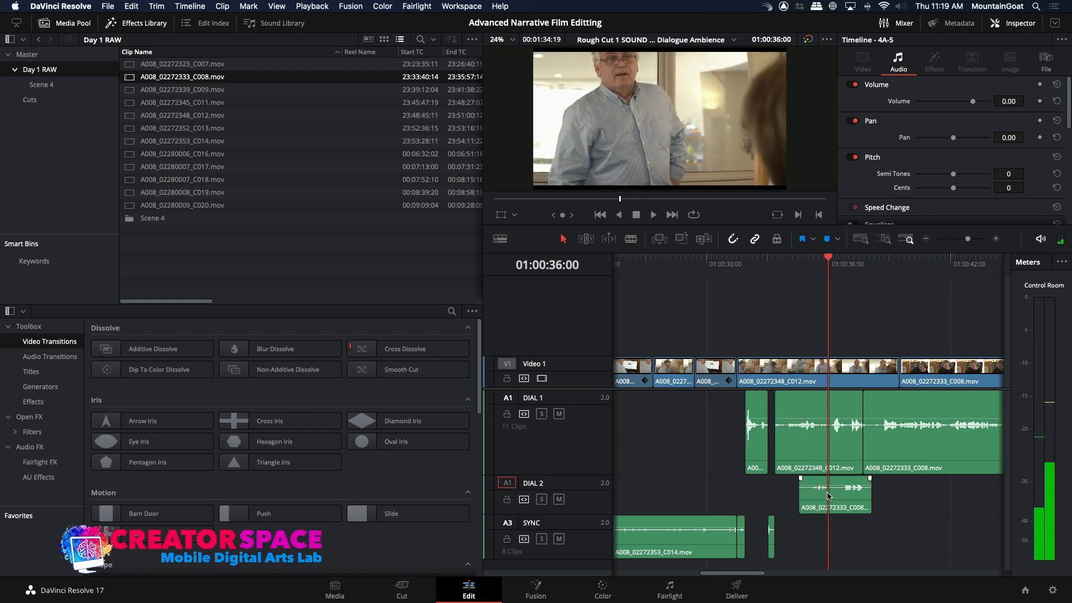
Enlarge the DIAL 2 track and nudge its new clip earlier until its waveform lines up with the dialogue on DIAL 1
left_click(828, 496)
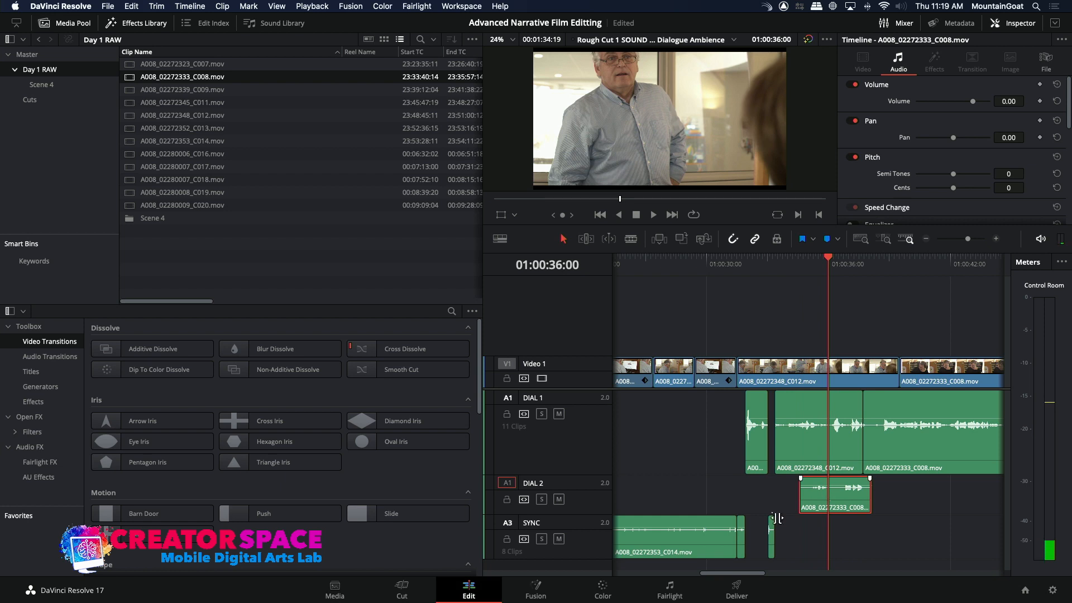
left_click_drag(576, 511, 576, 526)
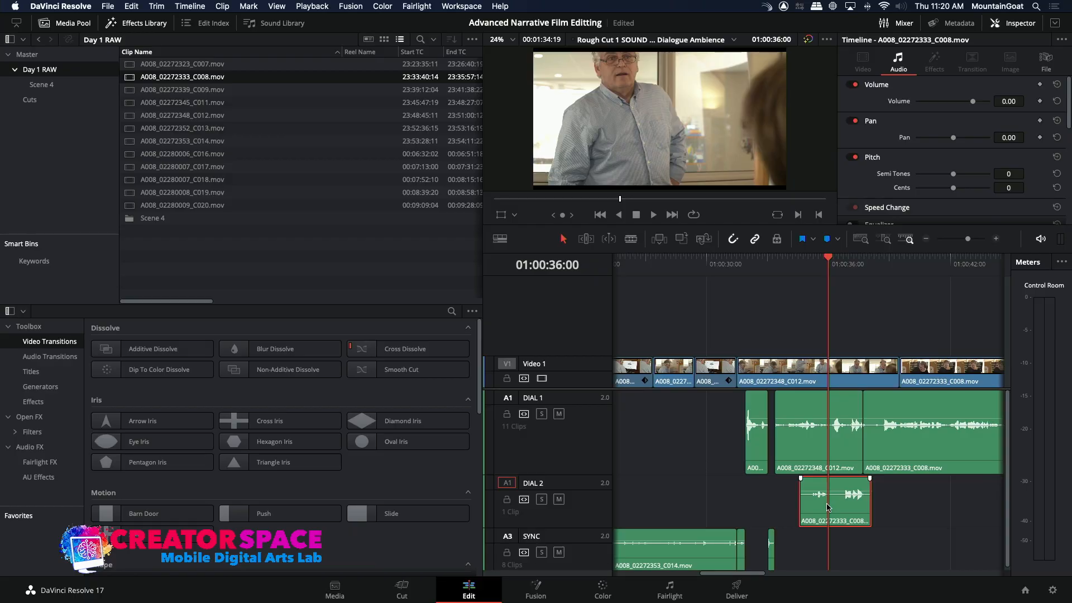
key("comma")
key("comma")
key("comma")
key("comma")
key("comma")
key("comma")
key("comma")
key("comma")
key("comma")
key("comma")
key("comma")
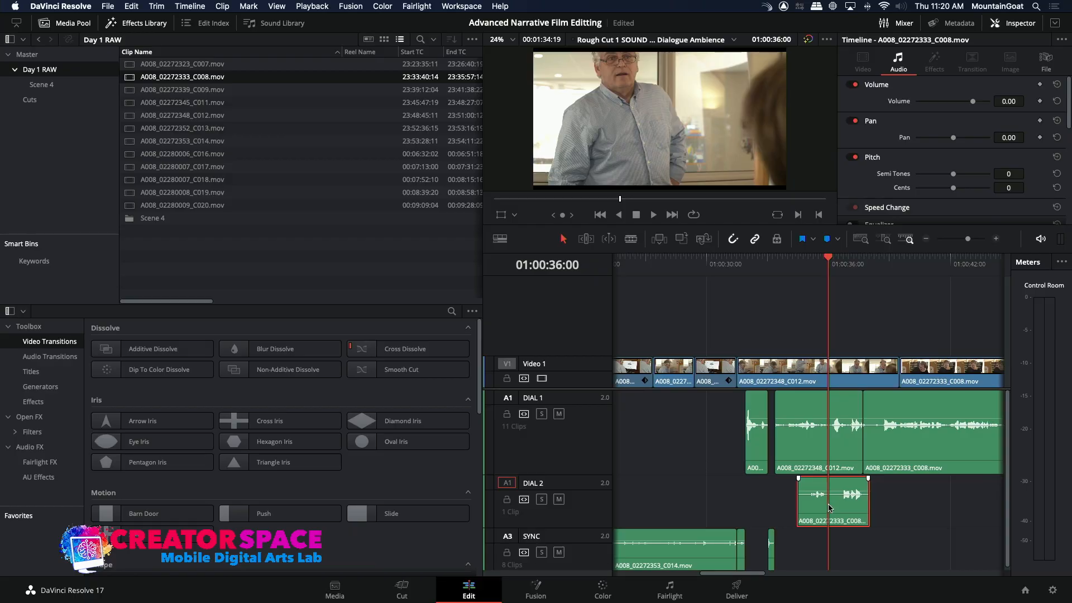
key("comma")
key("comma")
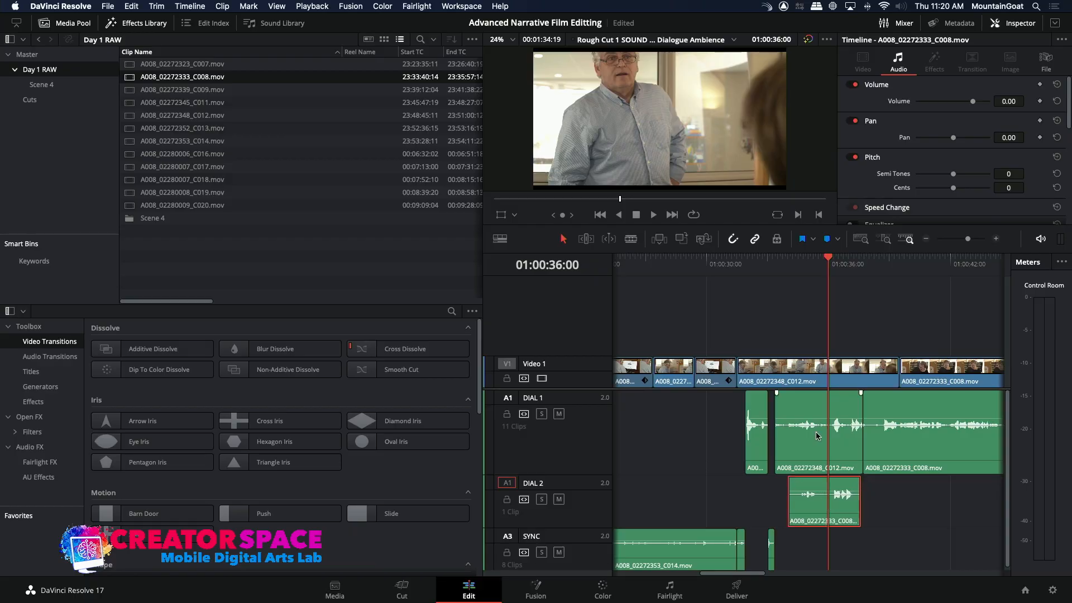
Replay the aligned takes, split the A008_02272348_C012.mov audio on DIAL 1 at 01:00:34:14, and disable the part after the split
key("slash")
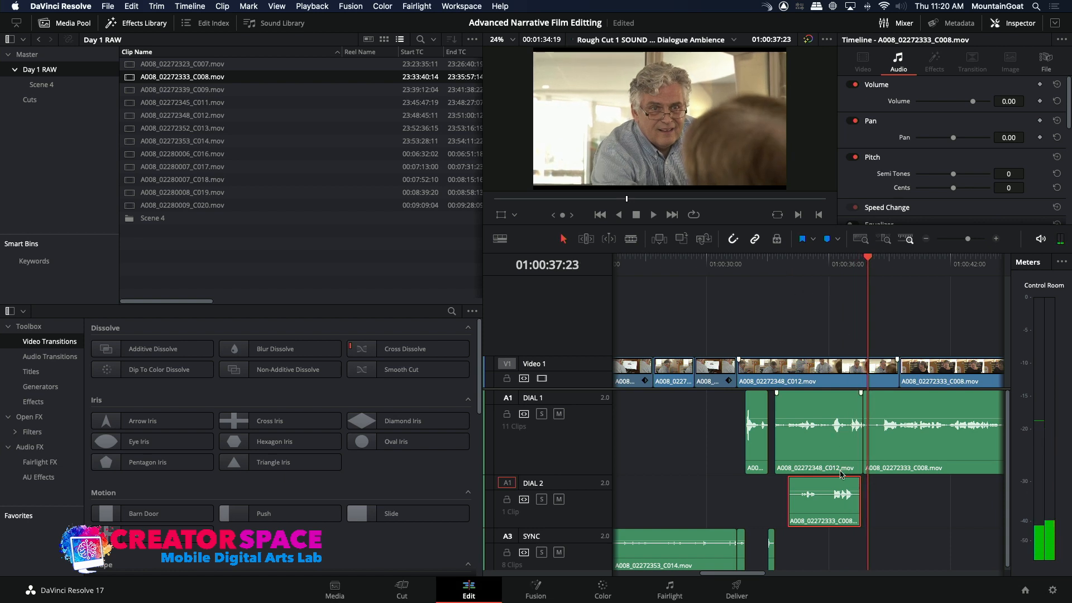
left_click(779, 267)
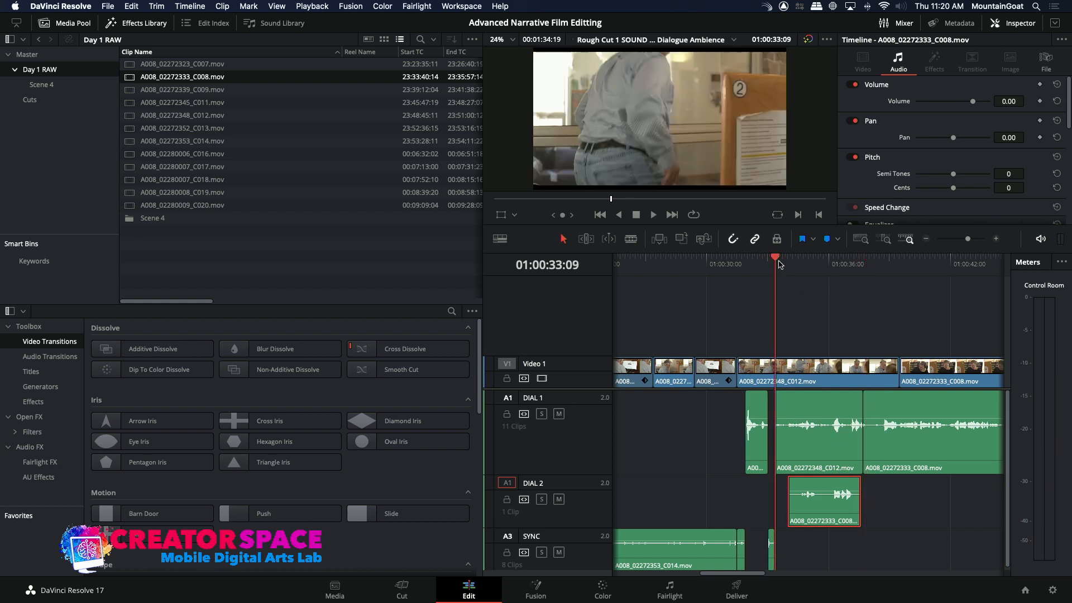
key("space")
key("space")
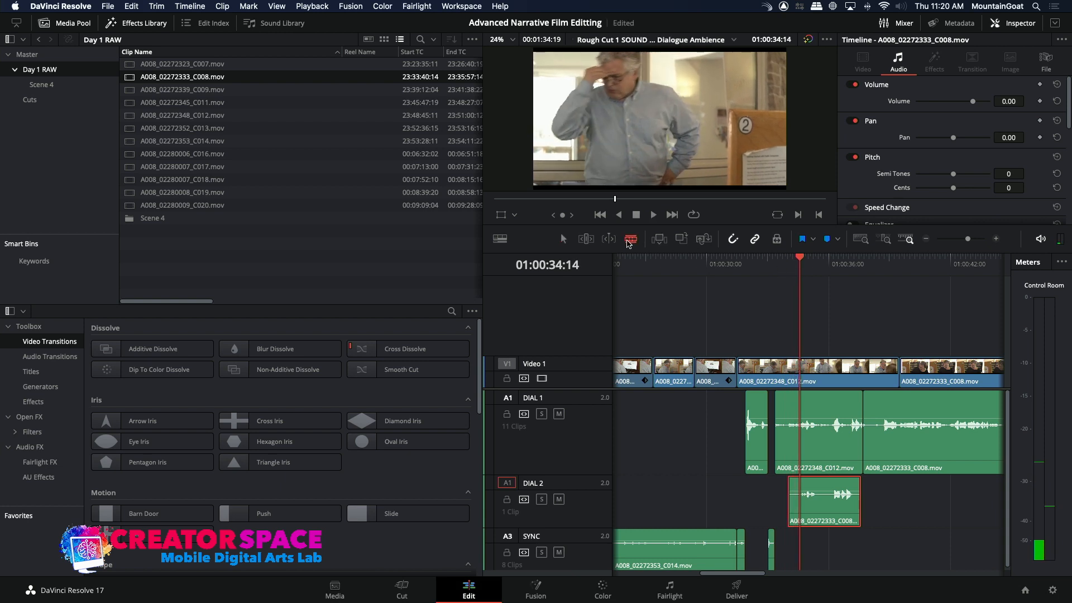
left_click(508, 397)
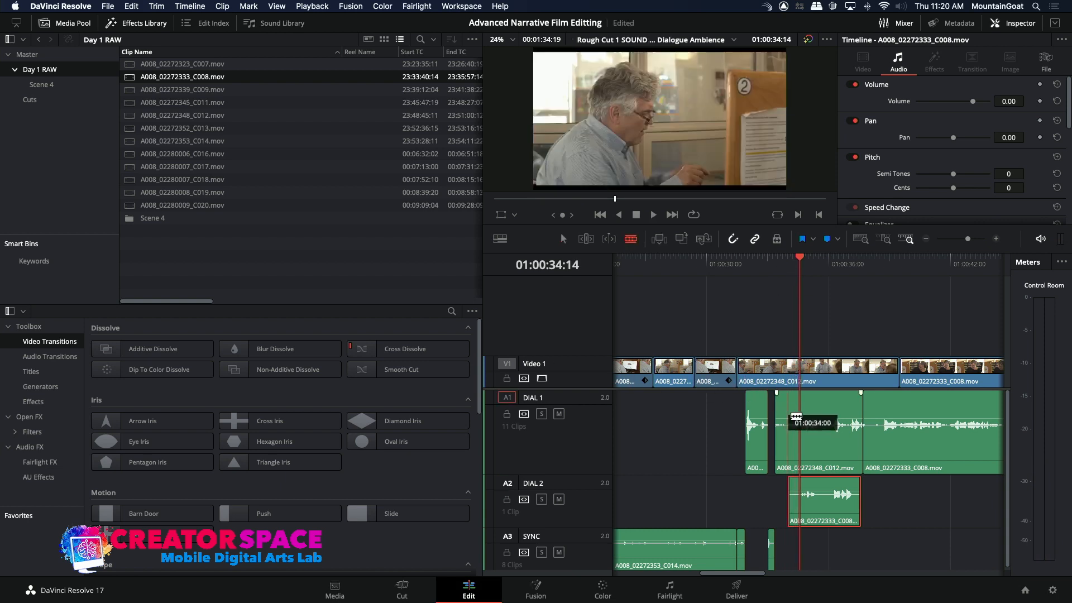
left_click(799, 415)
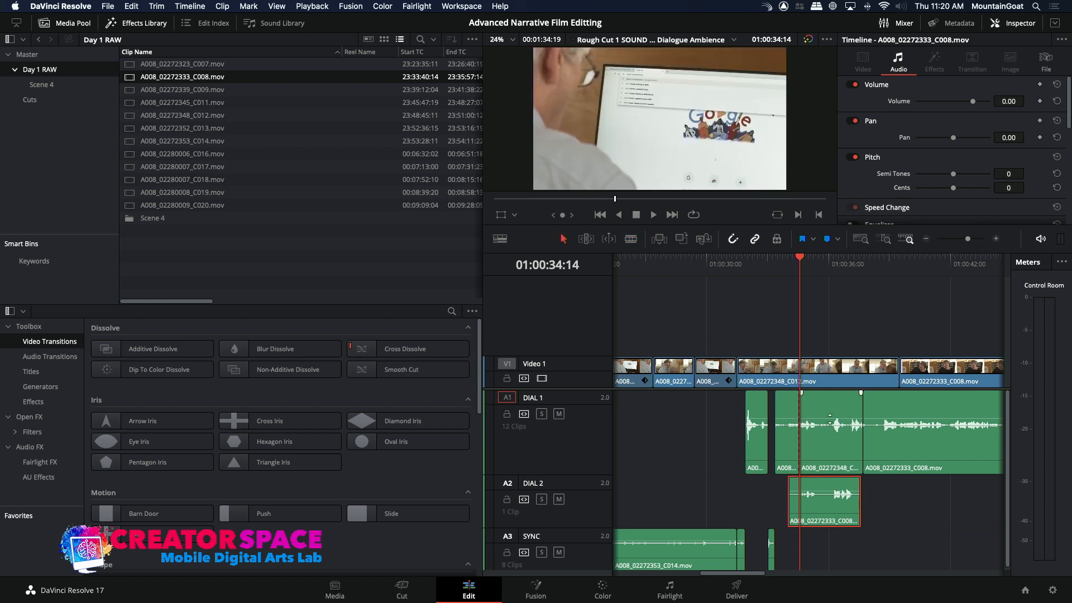
left_click_drag(829, 419, 833, 481)
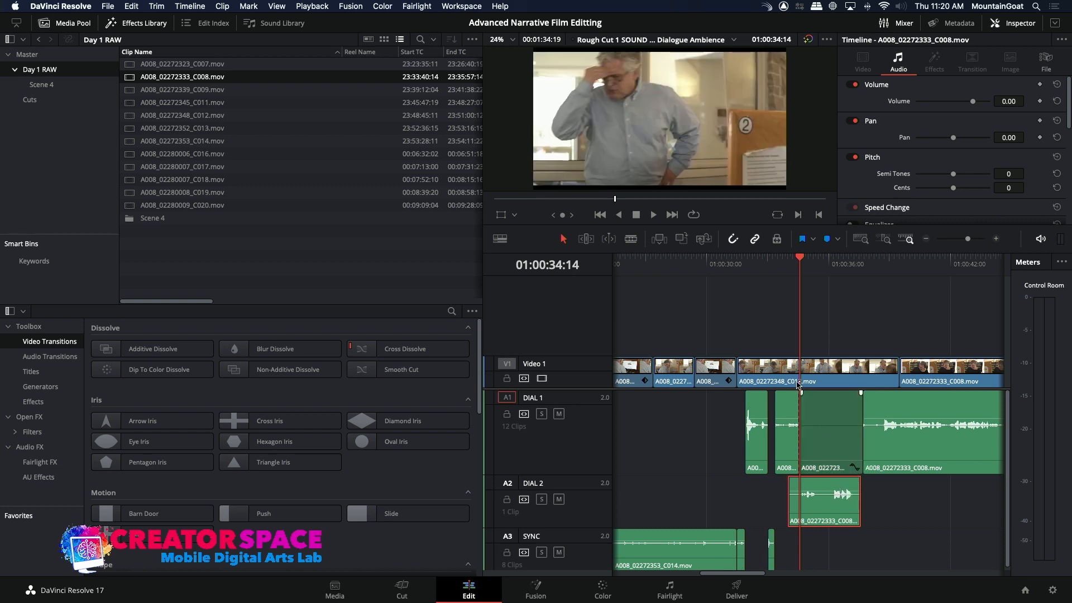
Play the replaced dialogue from 01:00:33:09 to 01:00:40:20 to check how the new line fits
left_click(774, 268)
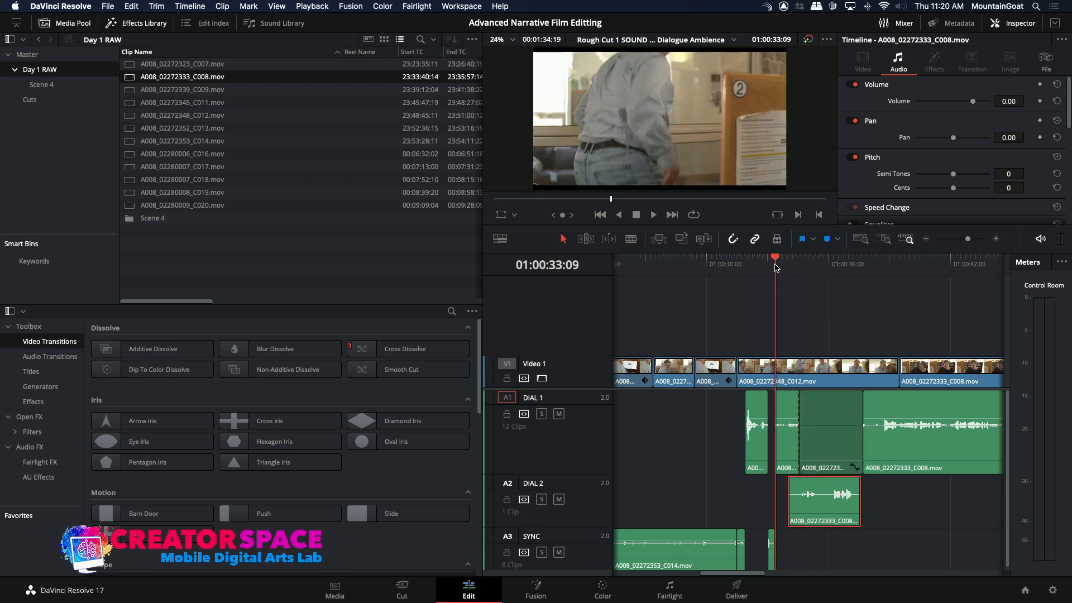
key("space")
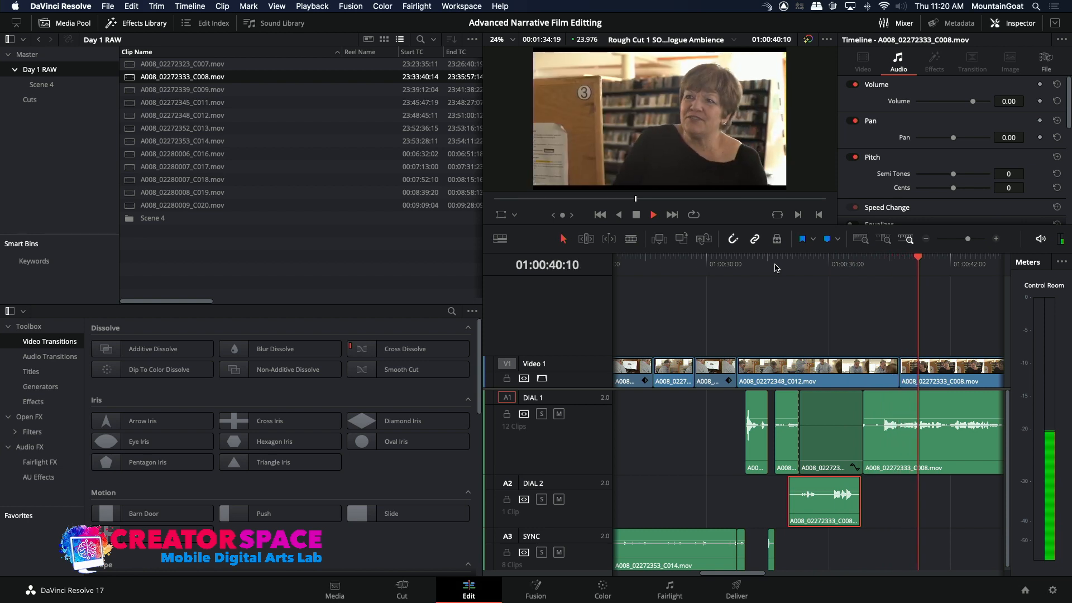
key("space")
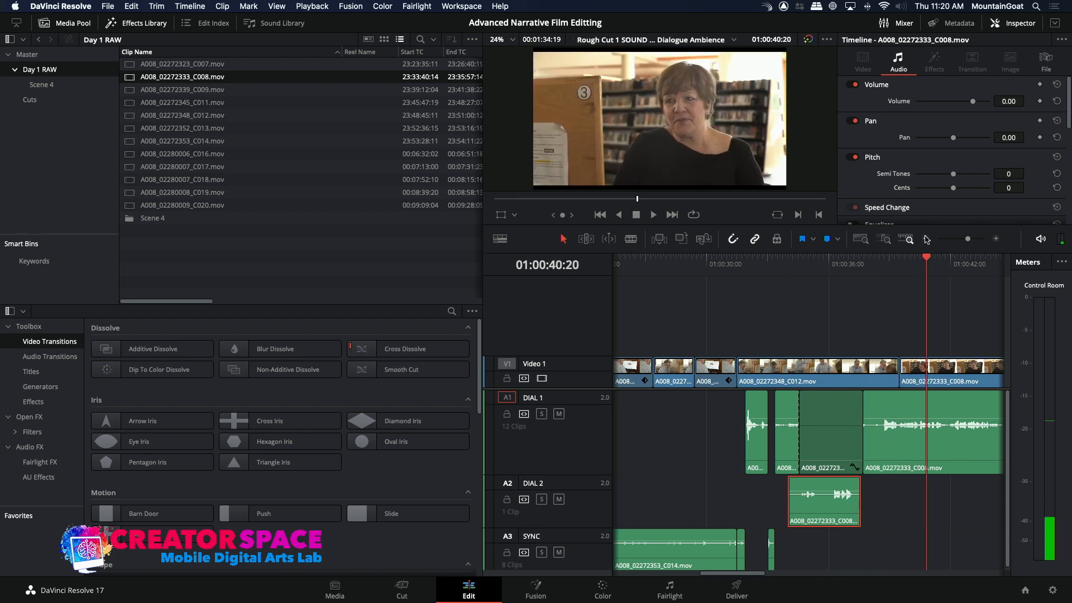
Play the timeline from 01:00:42:00 to listen for the next dialogue line that needs a replacement take
left_click(926, 239)
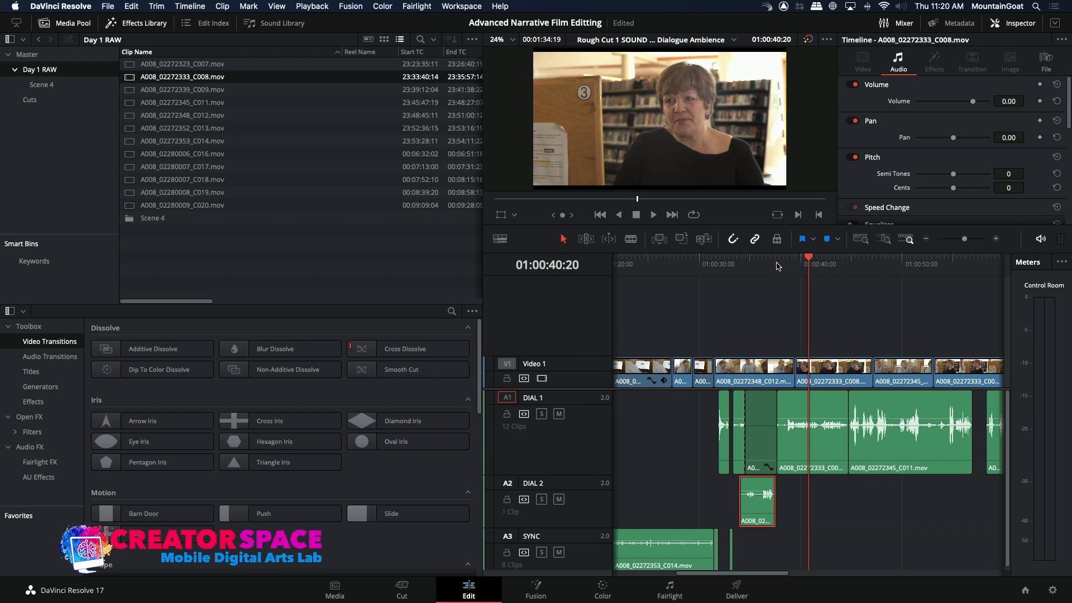
left_click(820, 258)
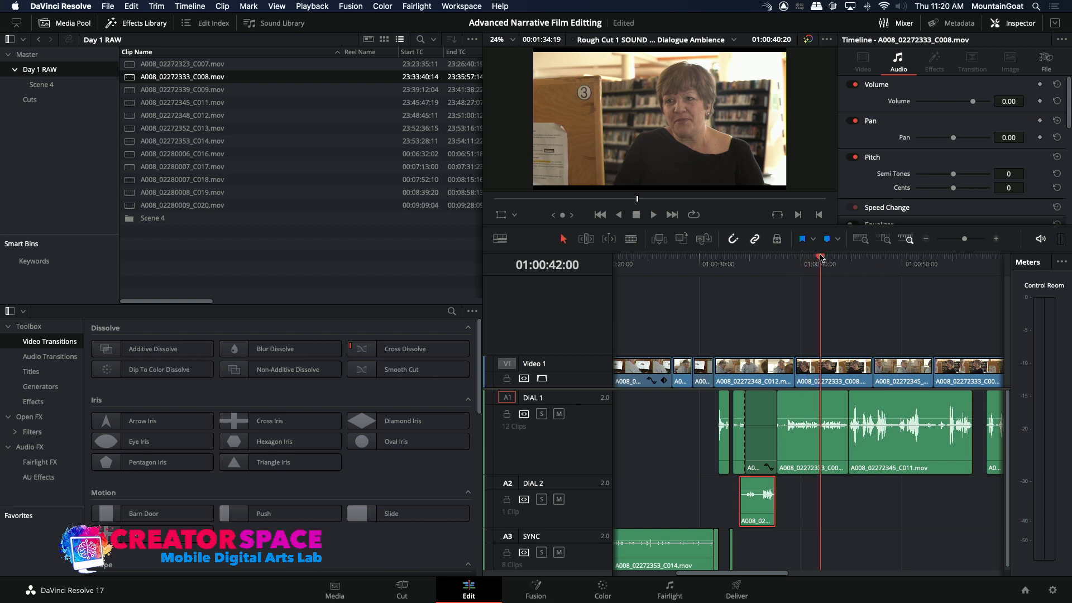
key("space")
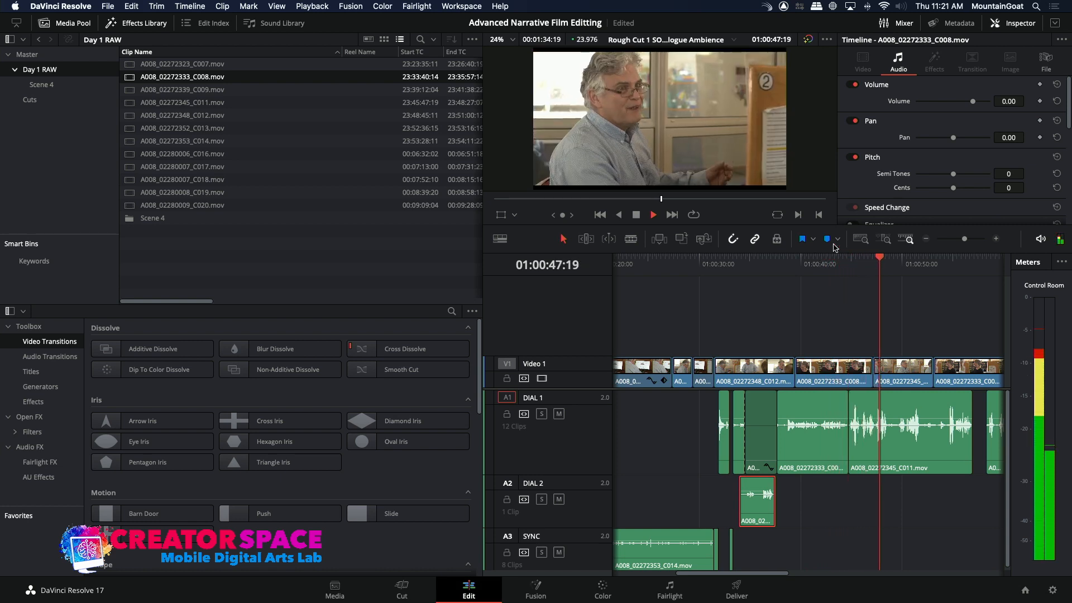
left_click(925, 239)
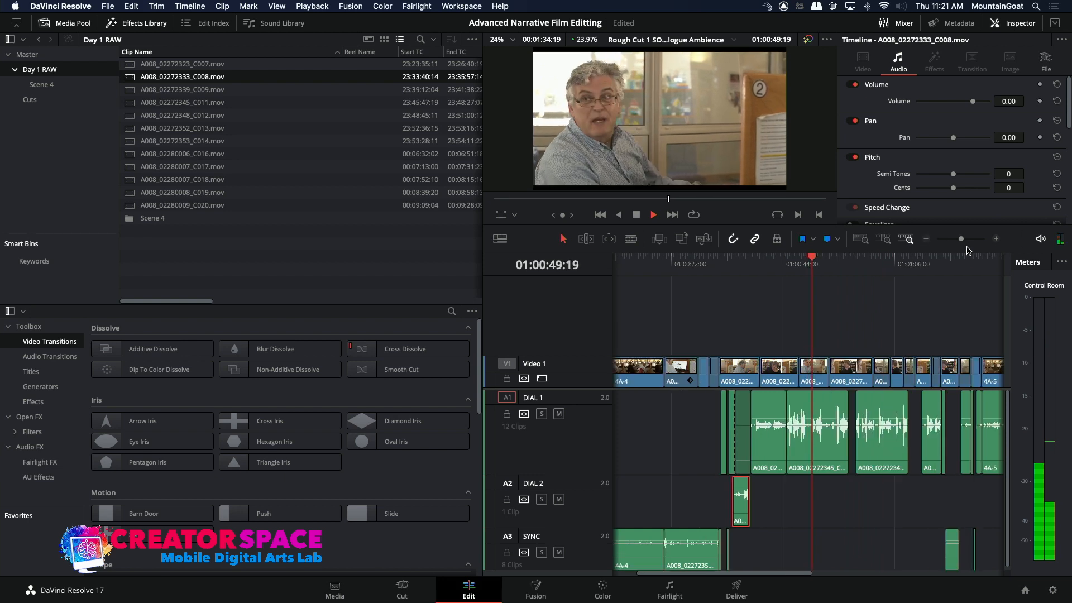
left_click(996, 239)
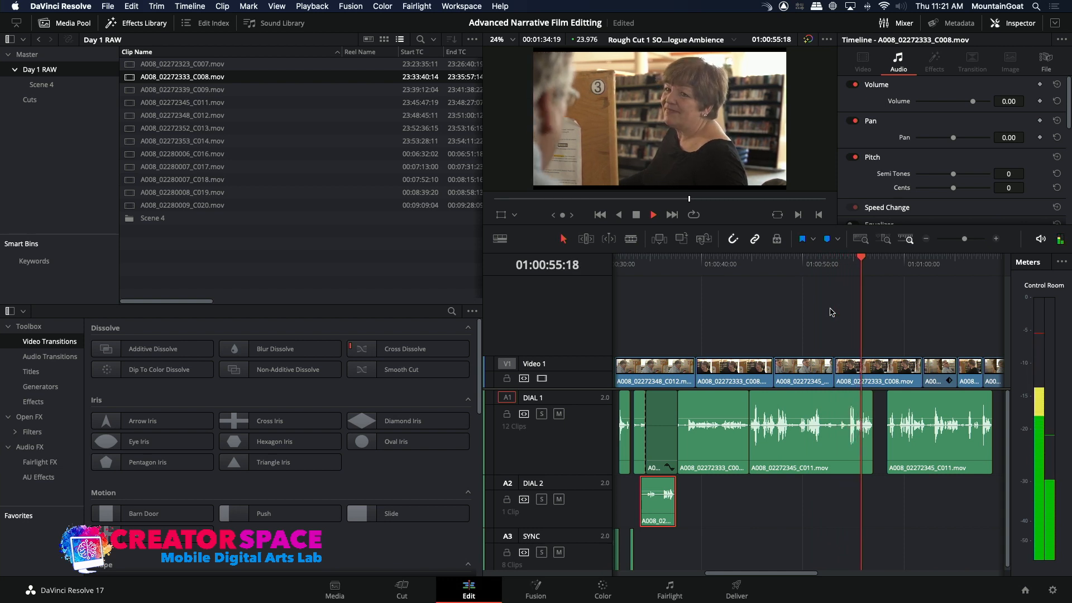
Park the timeline at 01:00:51:19 and mark a range of 00:00:01:07 around the alternate line in A008_02272339_C009.mov
left_click(820, 267)
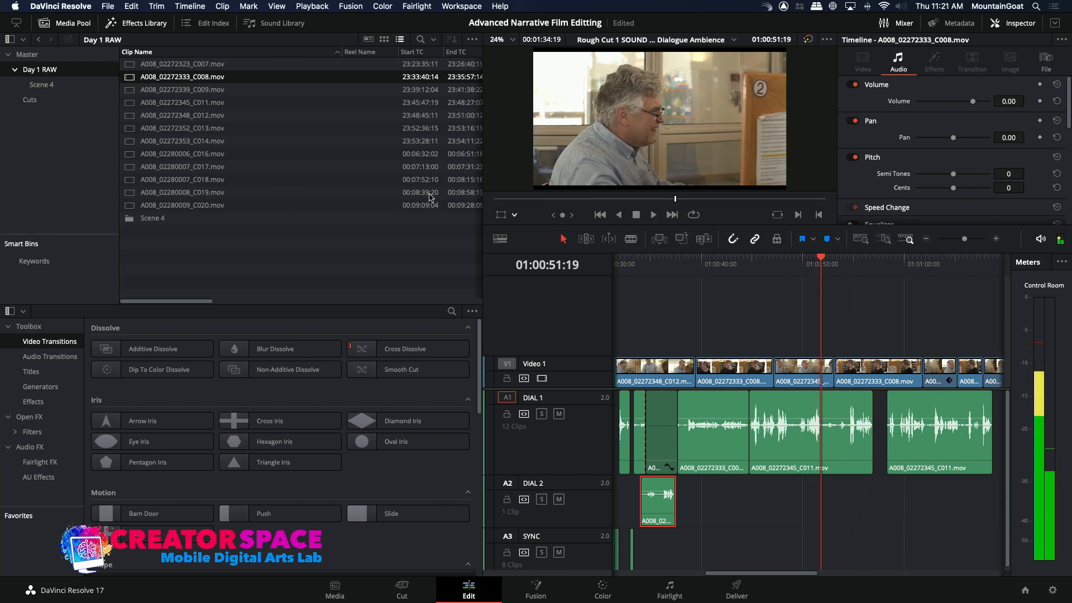
double_click(129, 90)
left_click_drag(627, 200, 727, 212)
key("space")
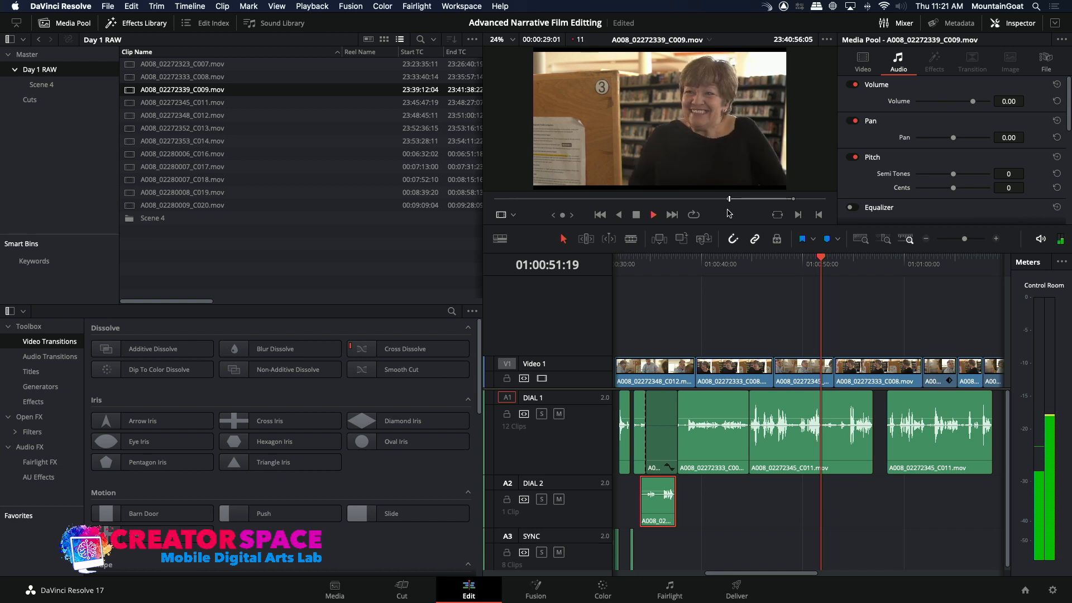
key("i")
key("o")
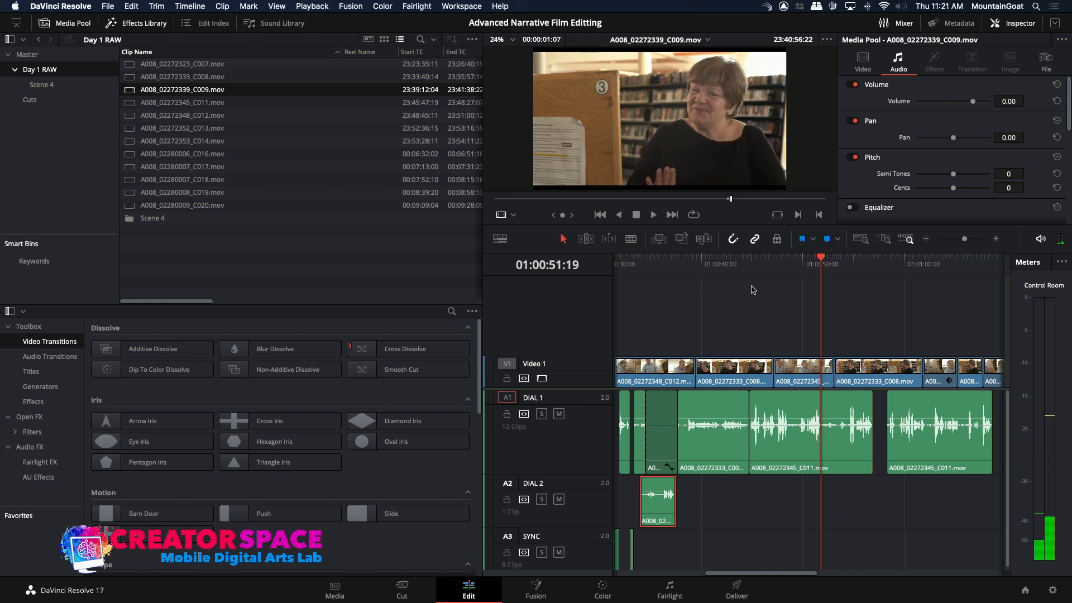
Overwrite only the marked A008_02272339_C009.mov audio onto DIAL 2 at 01:00:51:19, and play the dialogue through to 01:01:02:16
left_click(507, 483)
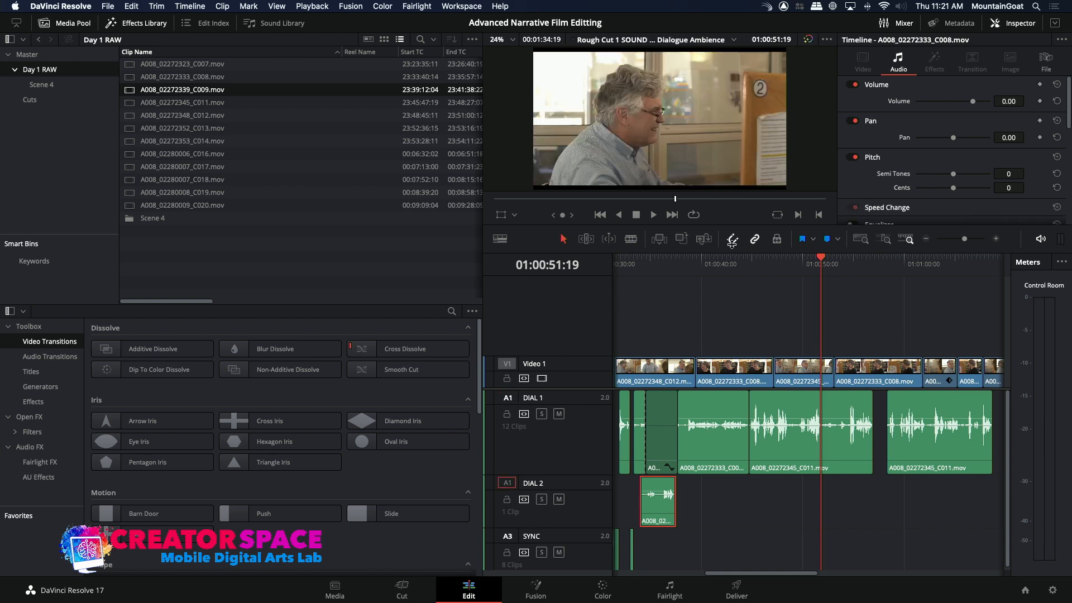
left_click(682, 239)
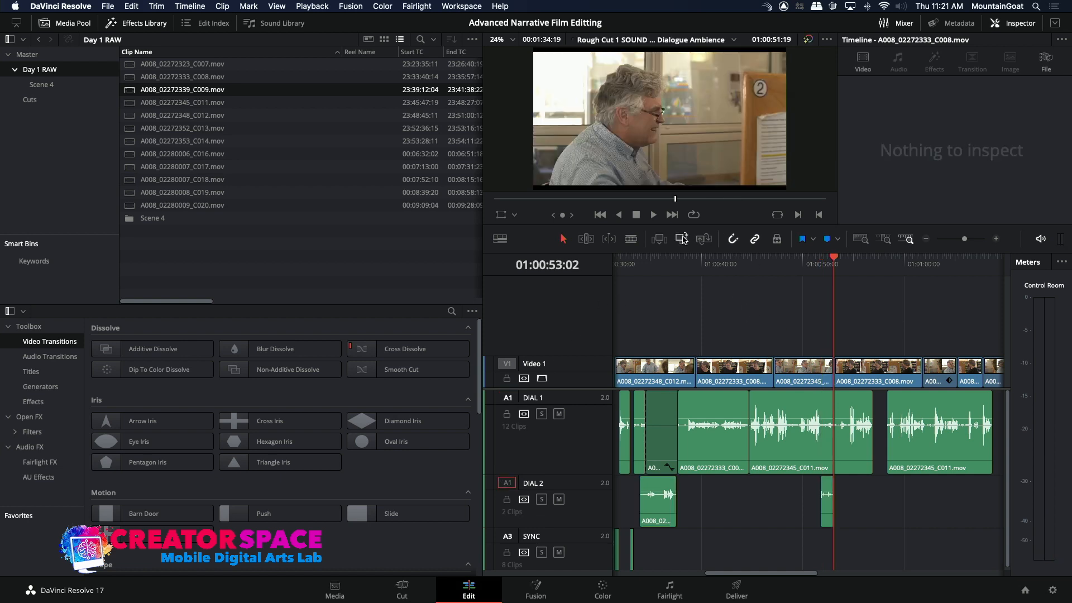
left_click(802, 270)
key("space")
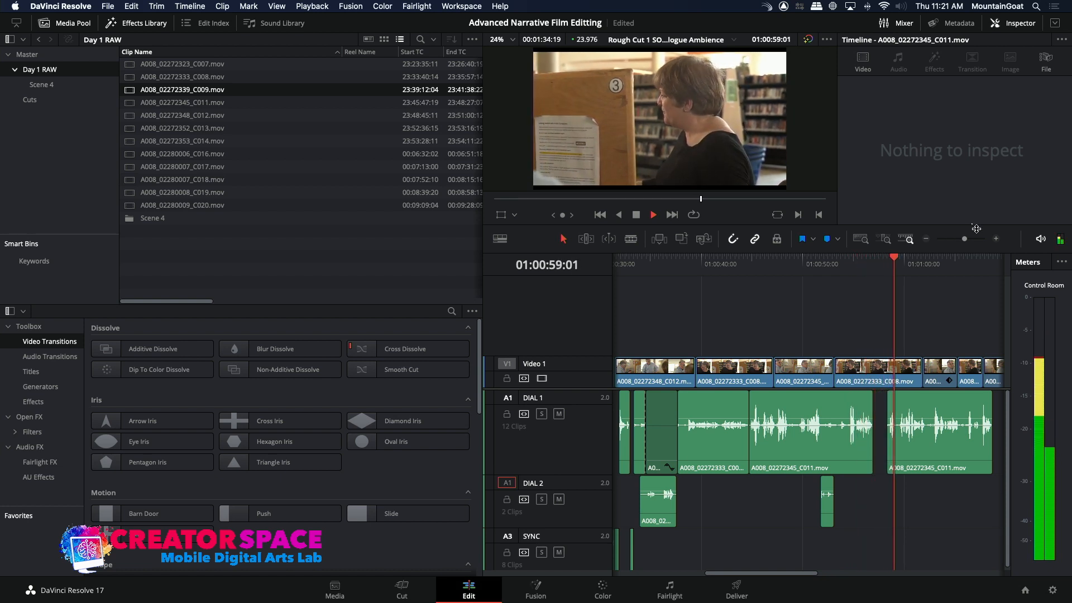
left_click(926, 238)
left_click(996, 238)
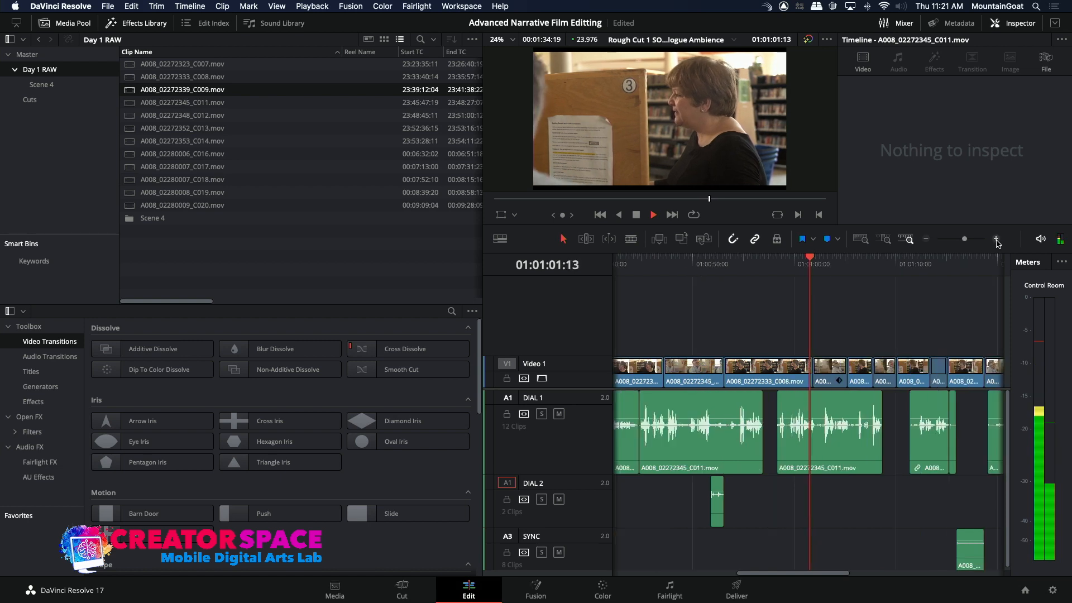
key("space")
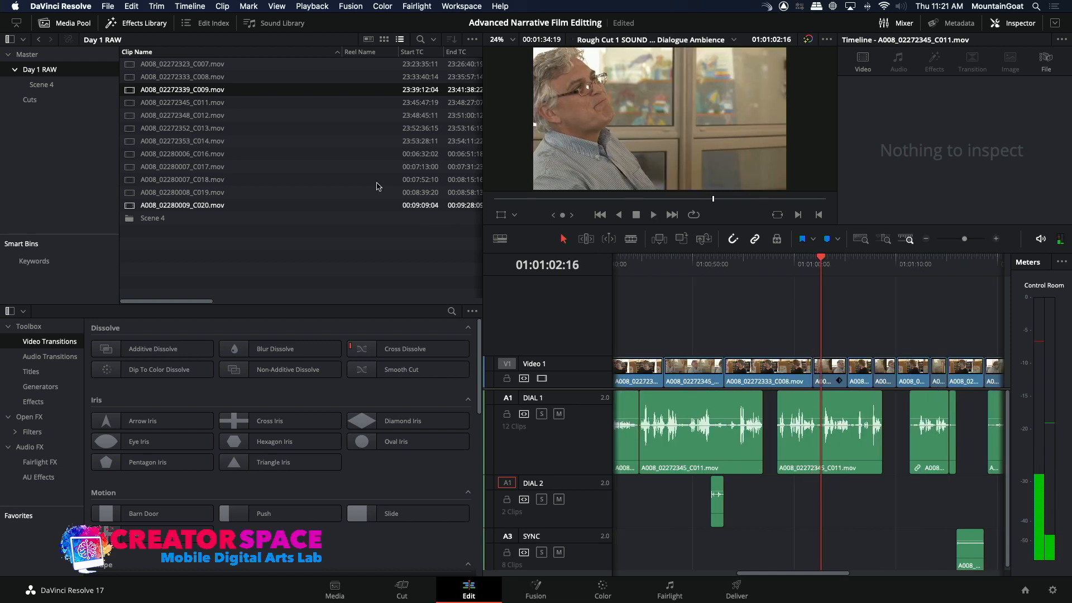
Find the matching line in A008_02272348_C012.mov and mark a range of 00:00:03:16 around it
left_click(132, 115)
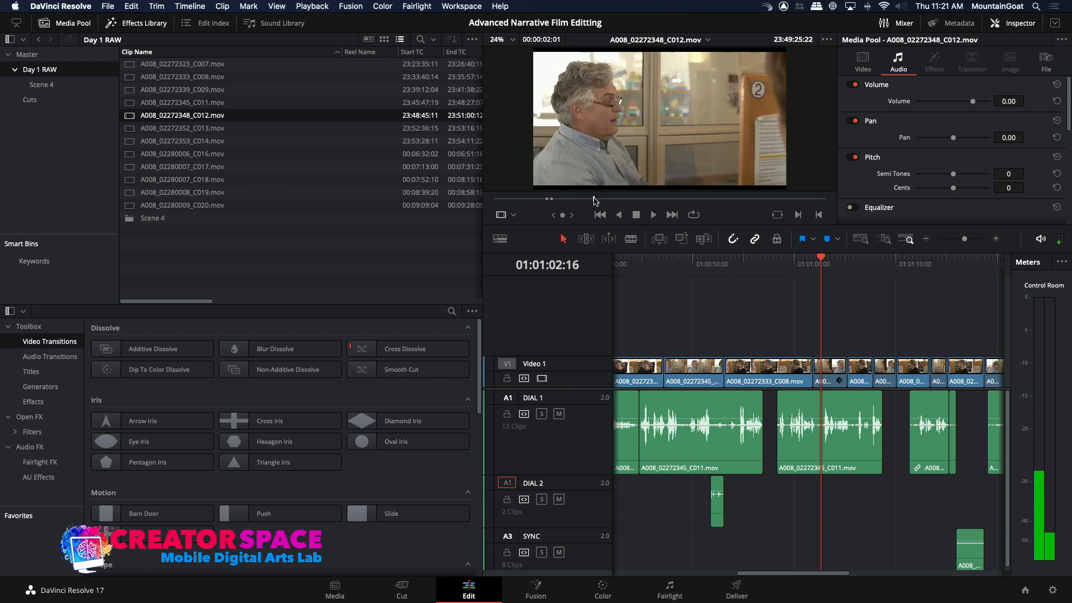
left_click_drag(595, 199, 603, 199)
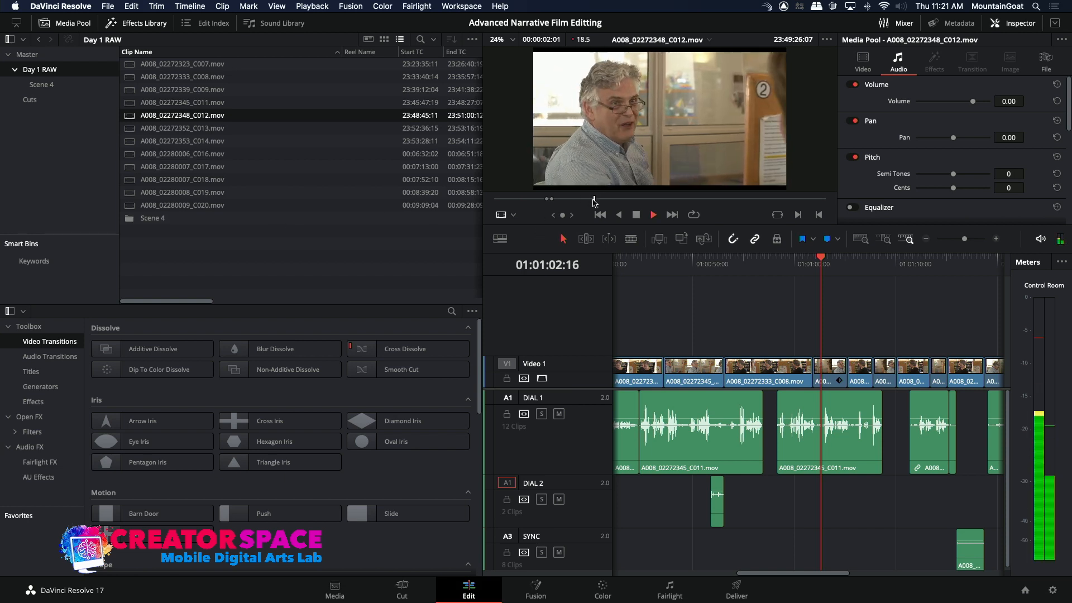
left_click_drag(614, 200, 632, 201)
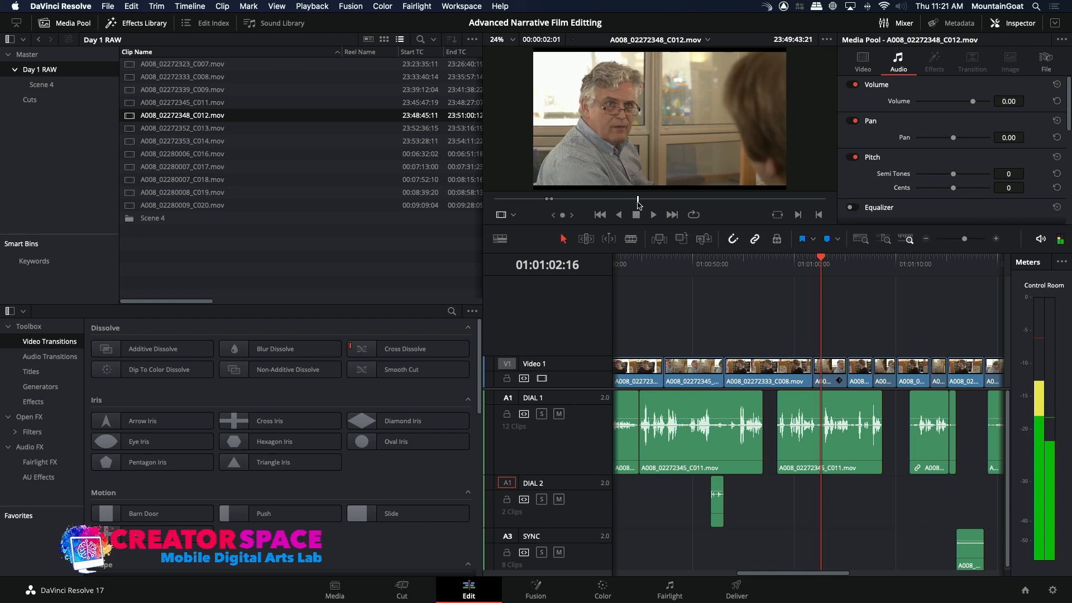
left_click_drag(664, 203, 669, 203)
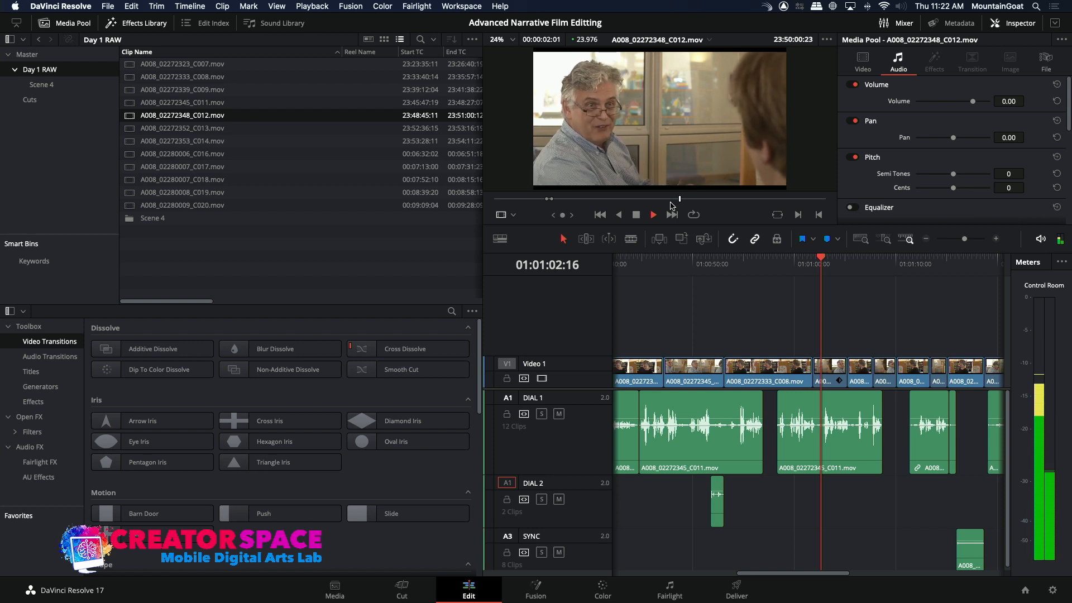
left_click_drag(680, 200, 676, 200)
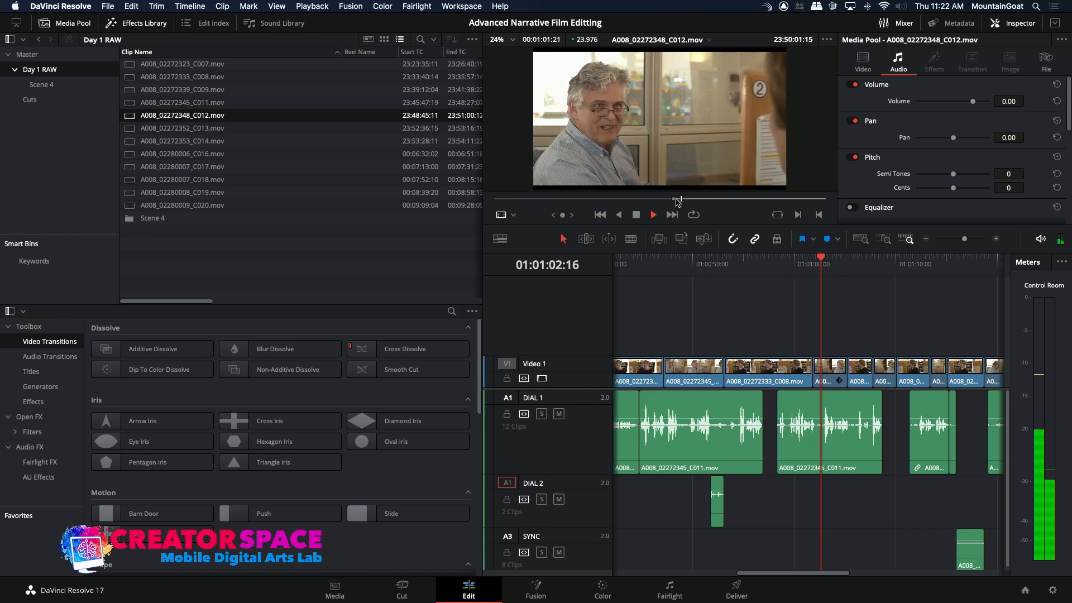
key("space")
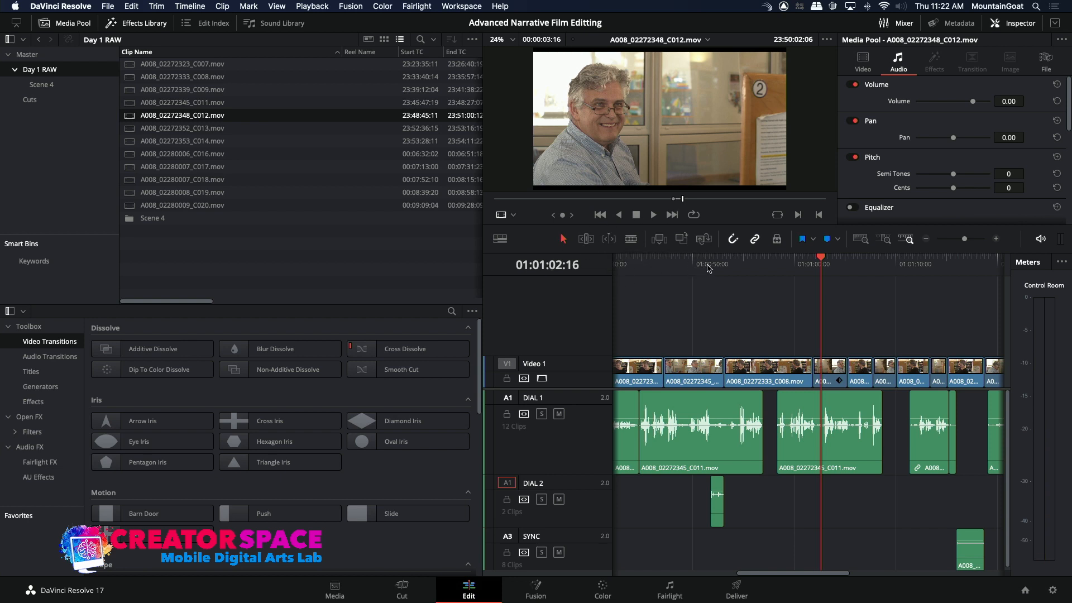
Overwrite only the audio of the marked A008_02272348_C012.mov line onto DIAL 2 at 01:00:58:08, and play it back against DIAL 1
left_click(777, 263)
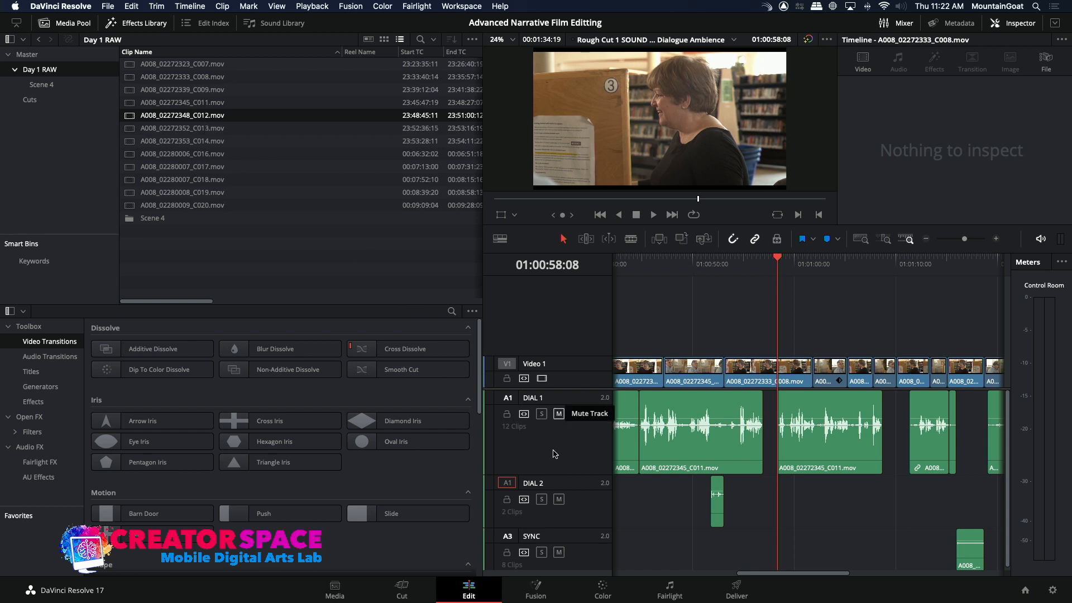
left_click(680, 240)
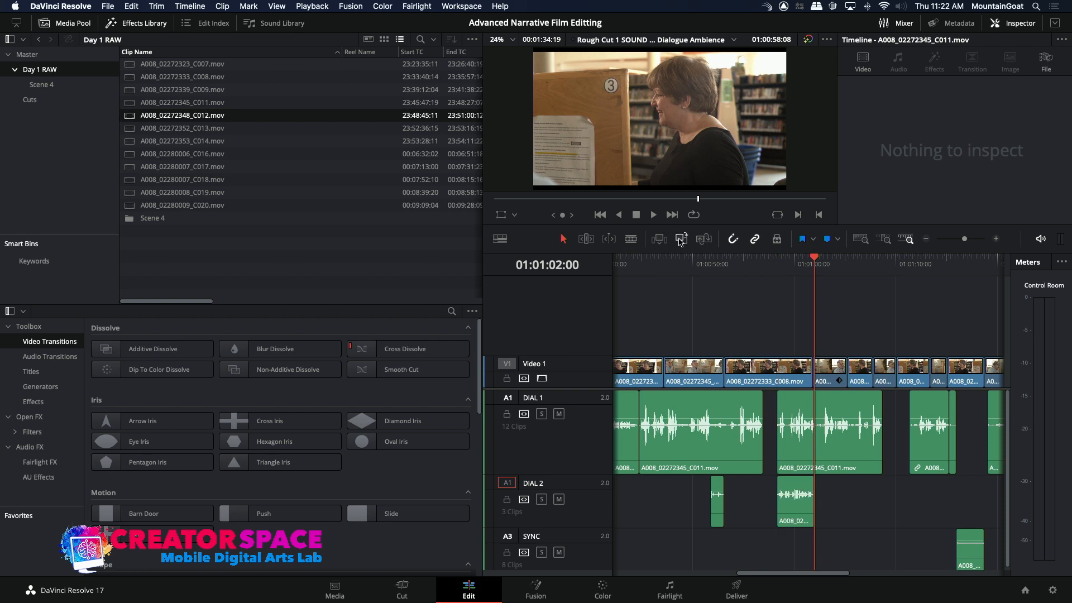
left_click(775, 267)
key("space")
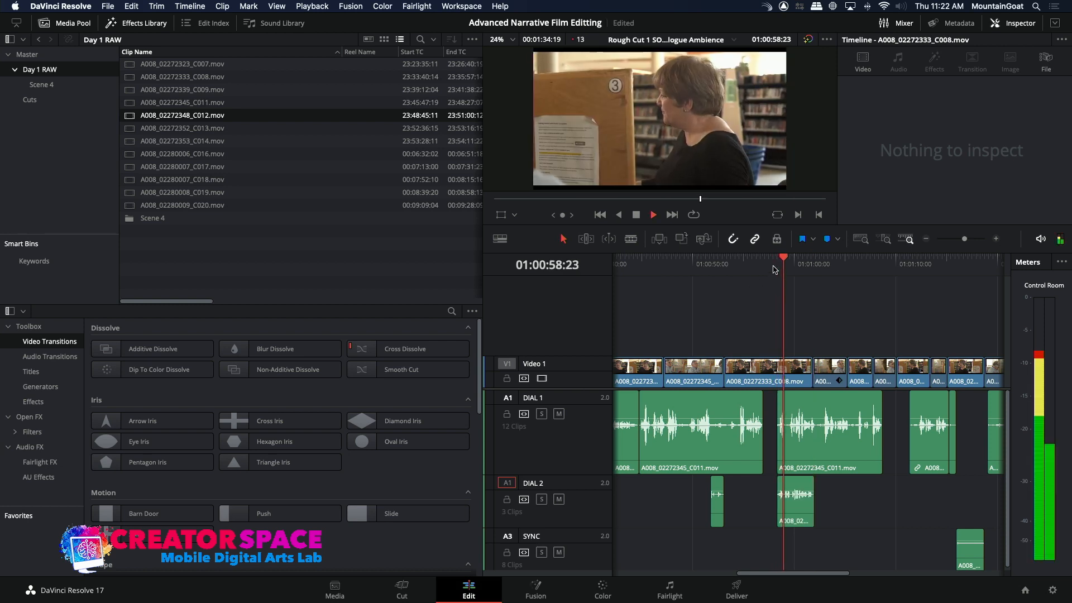
left_click(996, 238)
key("space")
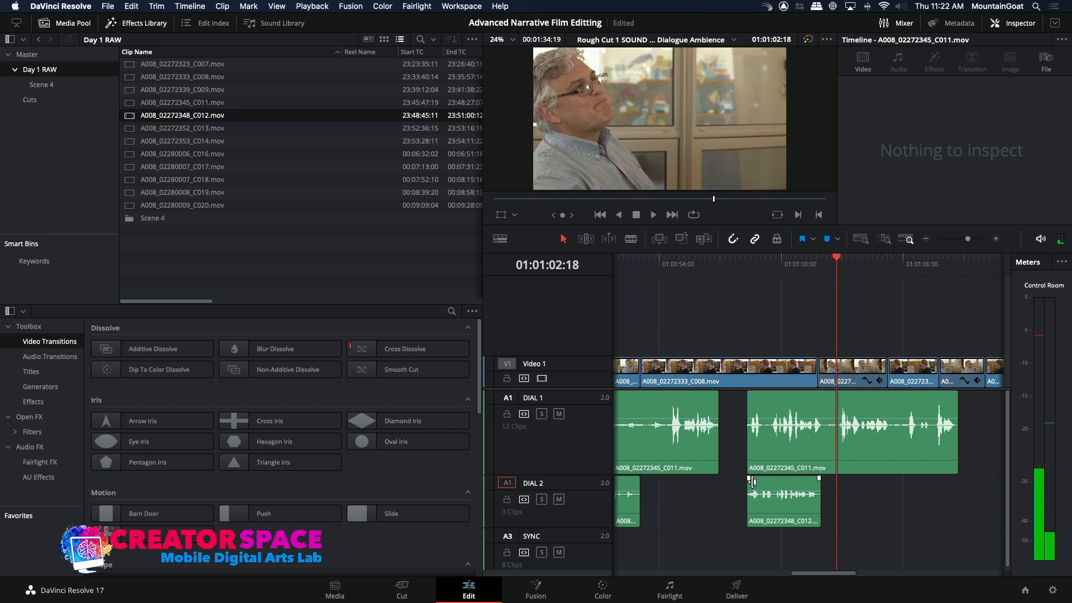
Split the A008_02272345_C011.mov audio on DIAL 1 at 01:01:02:05 and lower the volume of the part before the split to silence
left_click(779, 510)
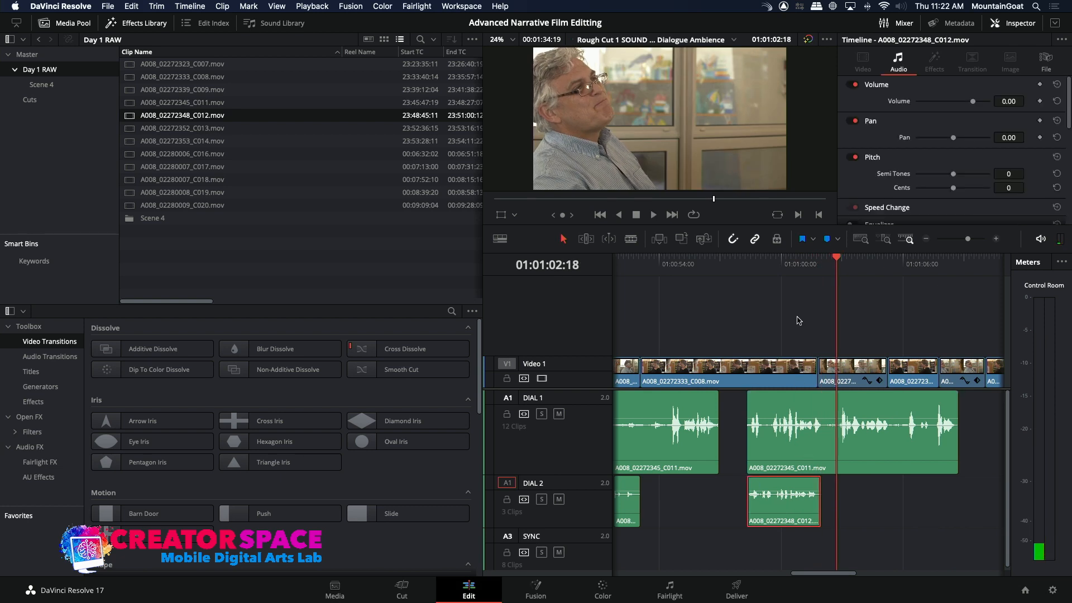
left_click(812, 262)
key("space")
key("space")
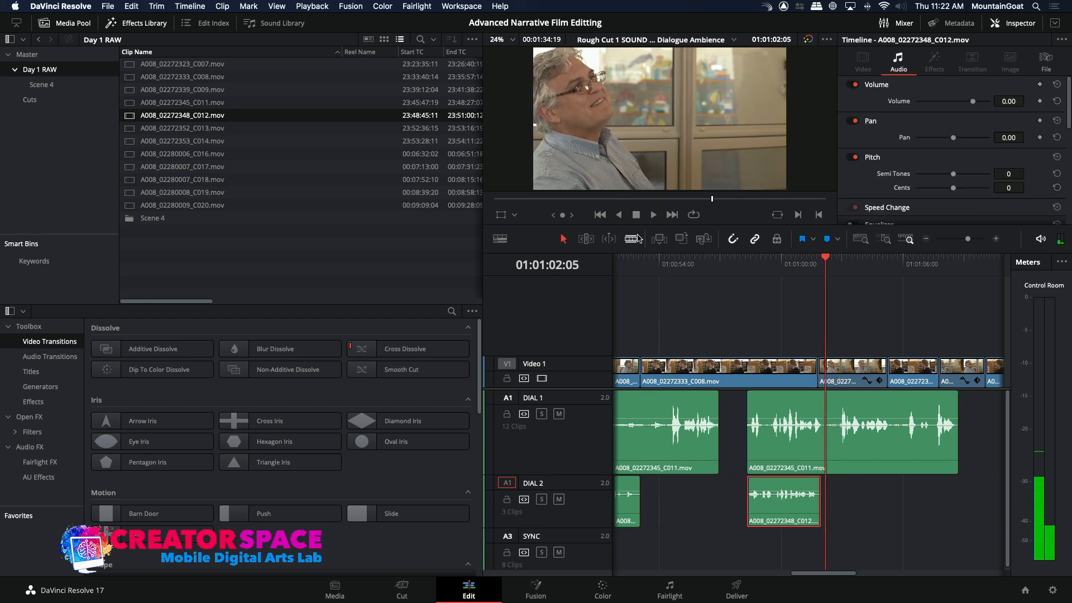
left_click(829, 424)
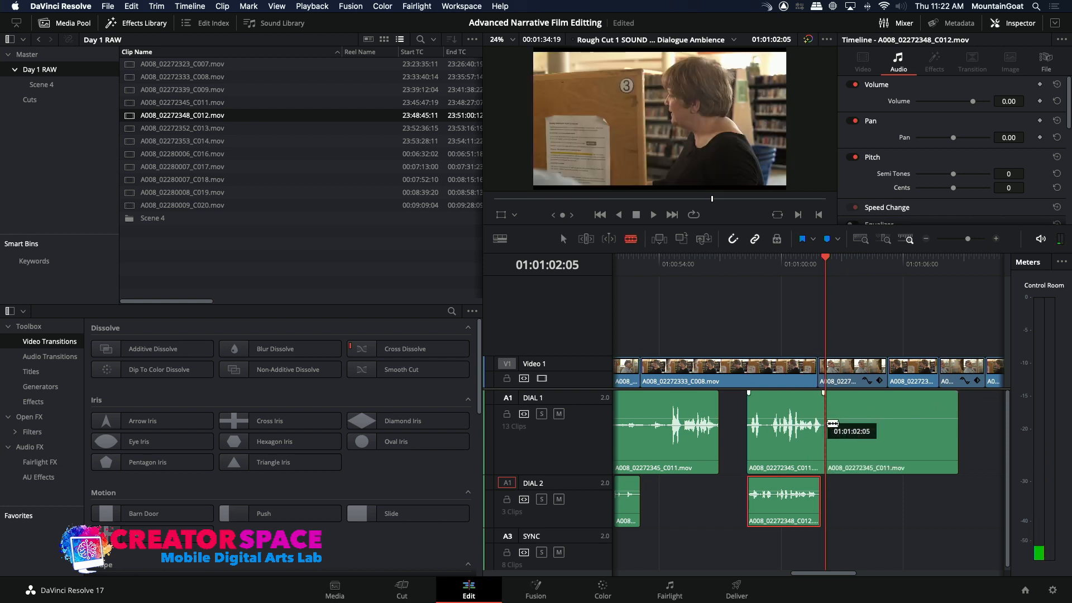
left_click(564, 239)
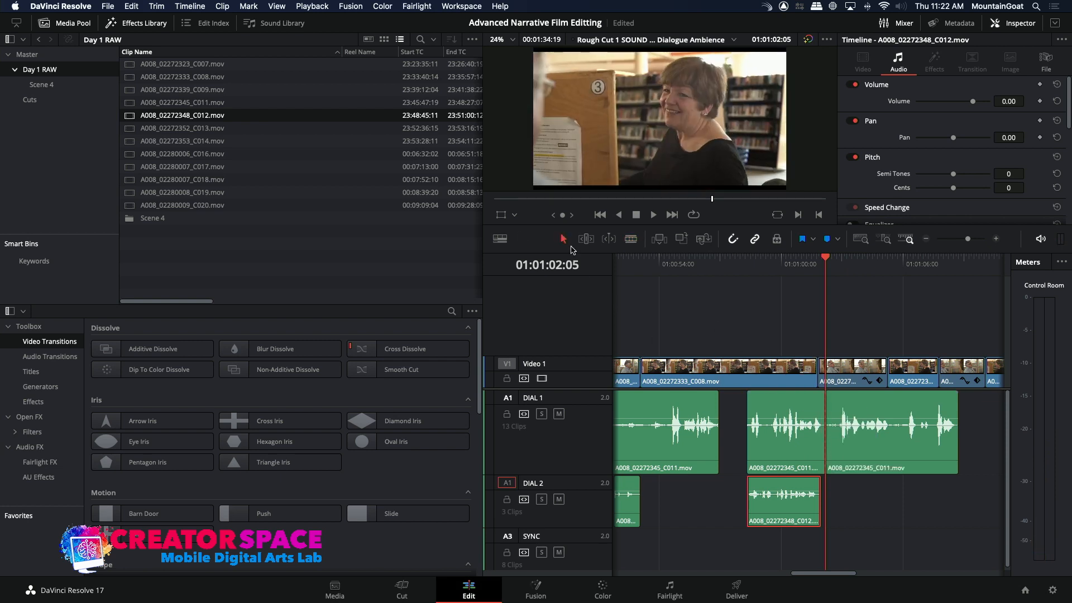
left_click_drag(773, 417, 773, 490)
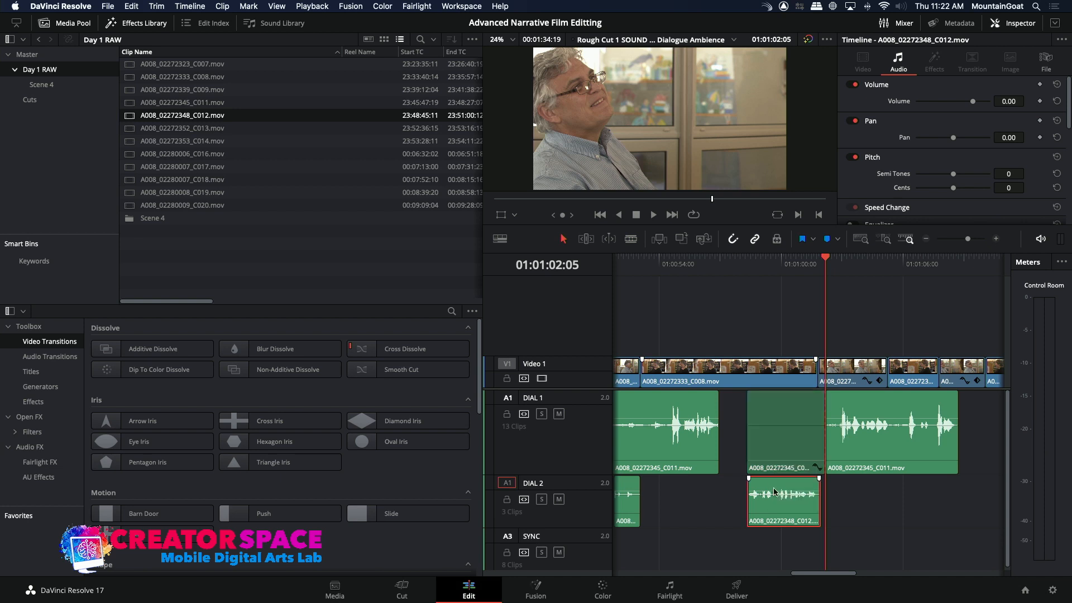
Play the replacement line from 01:00:57:13 and raise its A008_02272348_C012.mov clip on DIAL 2 to a volume of 3.36
left_click(731, 263)
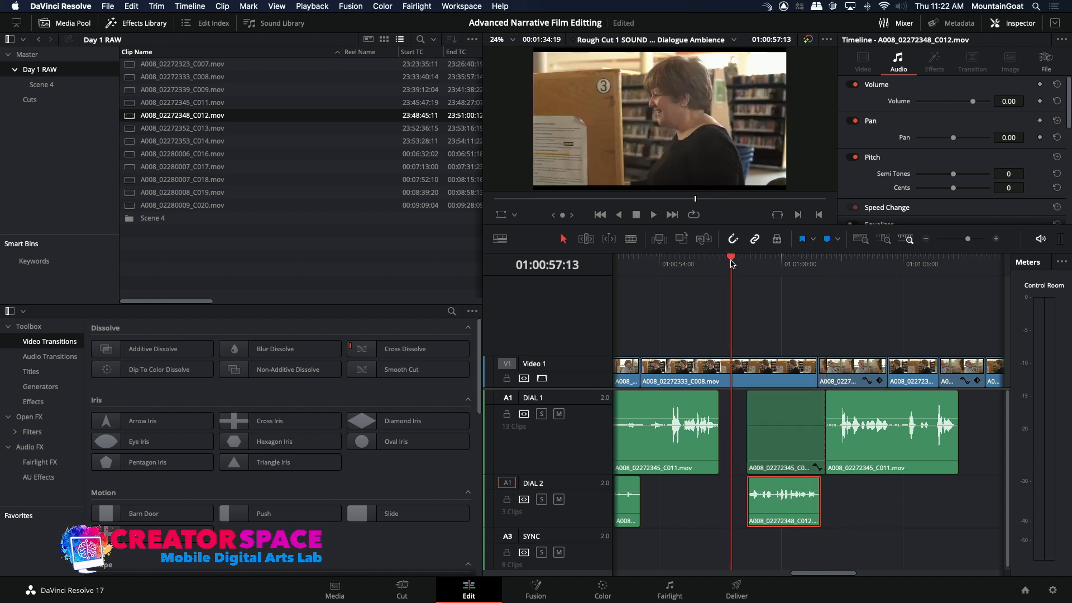
key("space")
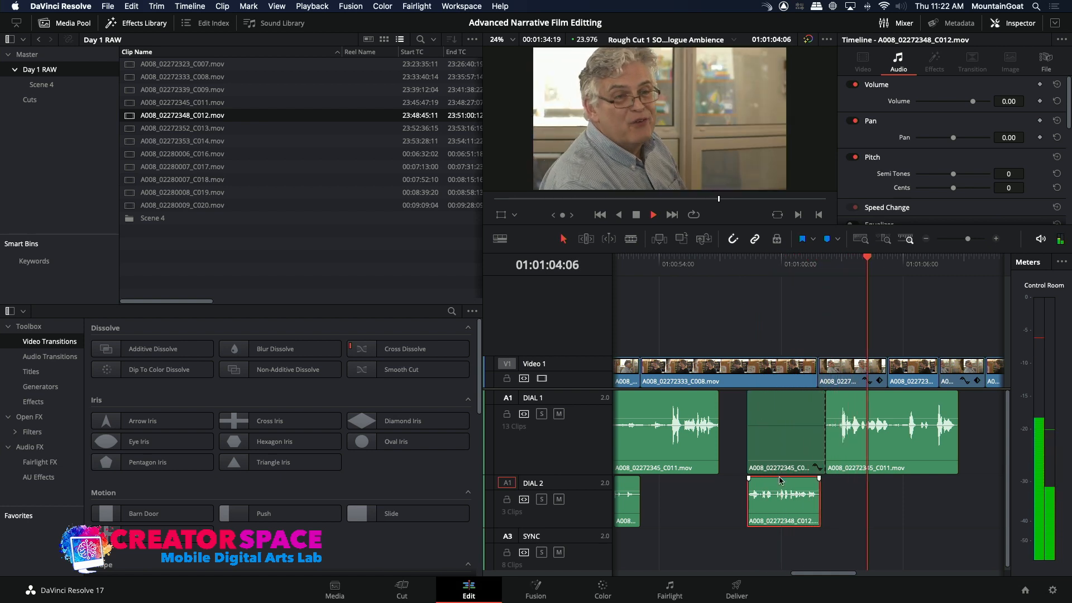
key("space")
left_click_drag(781, 488, 781, 484)
left_click(735, 260)
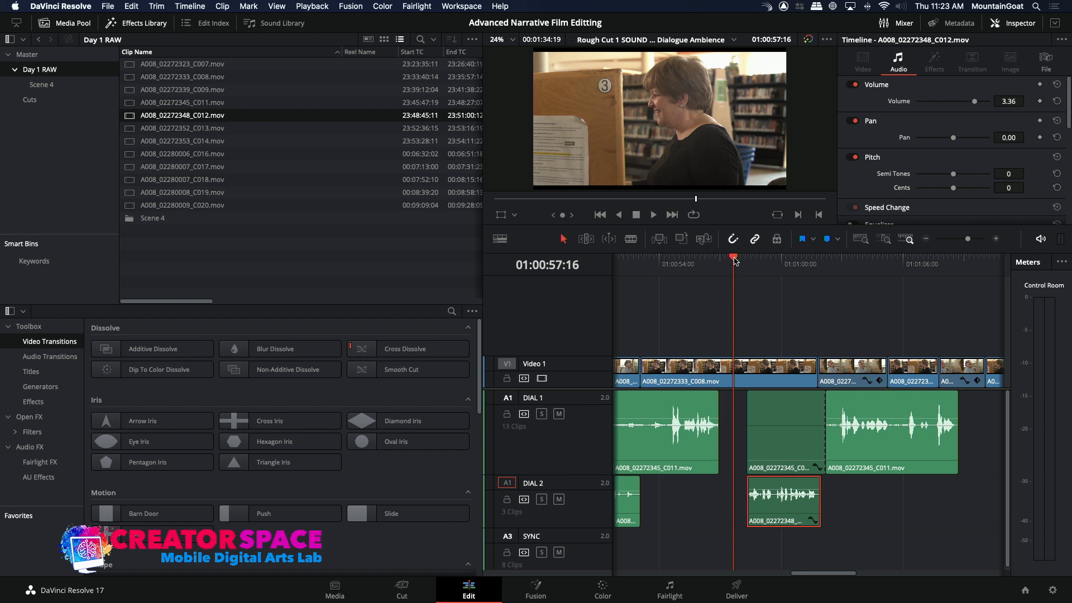
key("space")
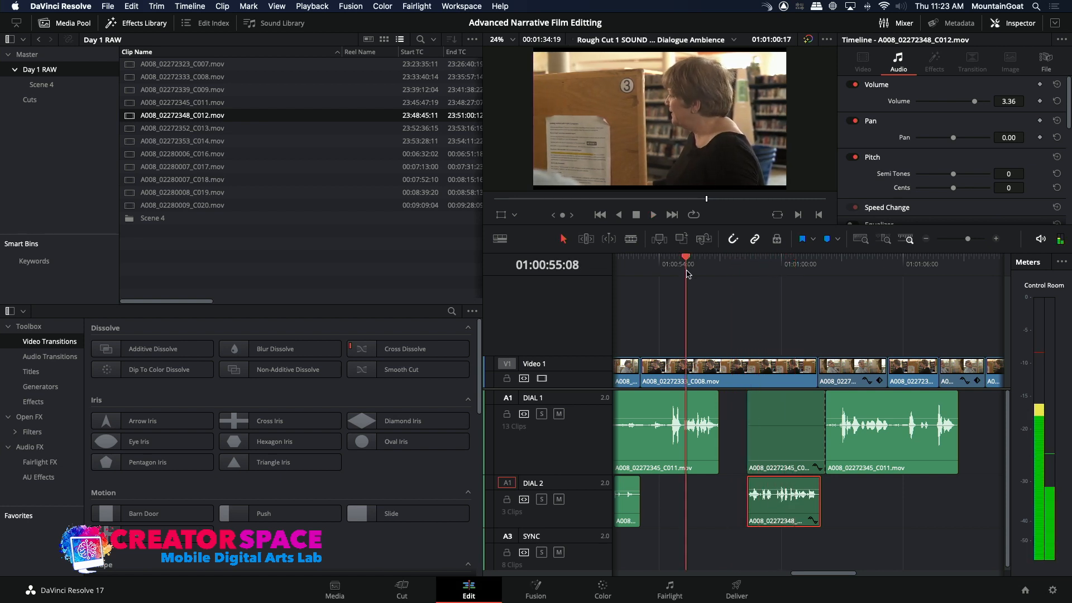
Trim the start of the A008_02272348_C012.mov clip on DIAL 2 to just before its first words, and replay the line
left_click(687, 272)
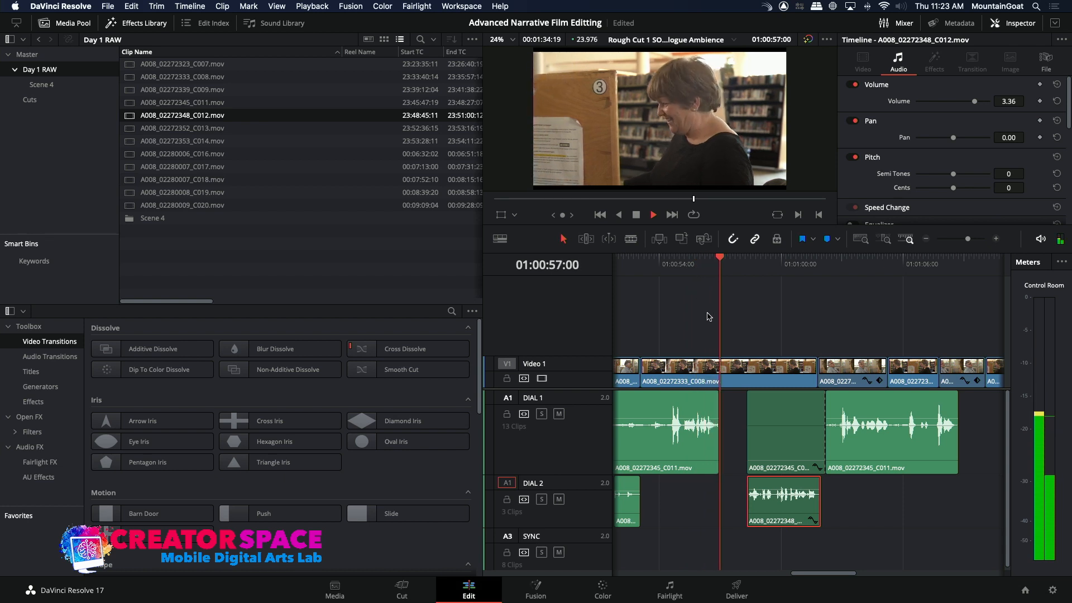
key("space")
left_click_drag(744, 494, 760, 494)
key("space")
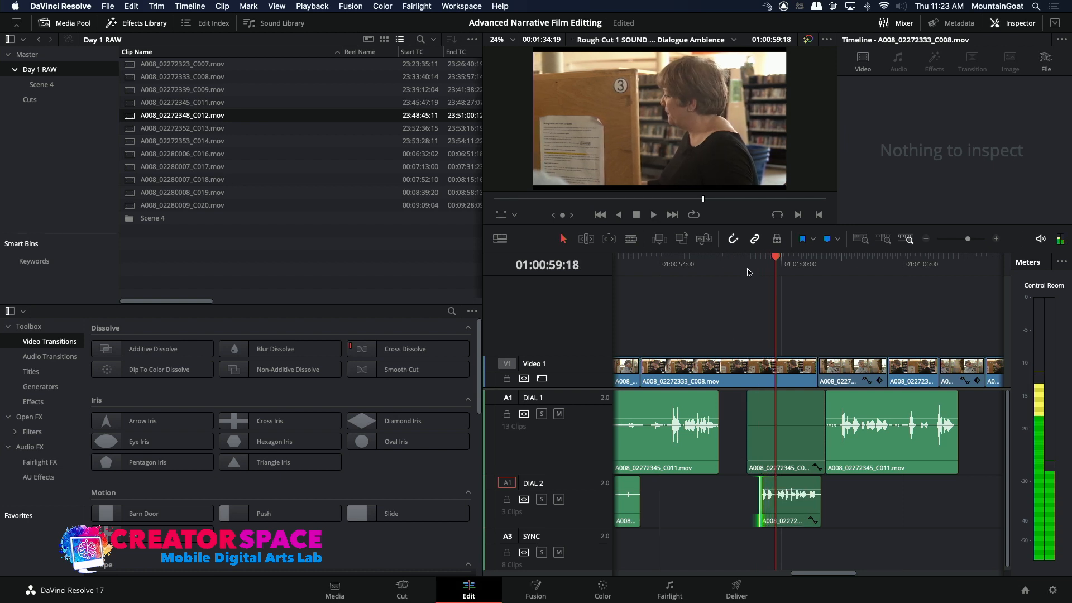
left_click(747, 267)
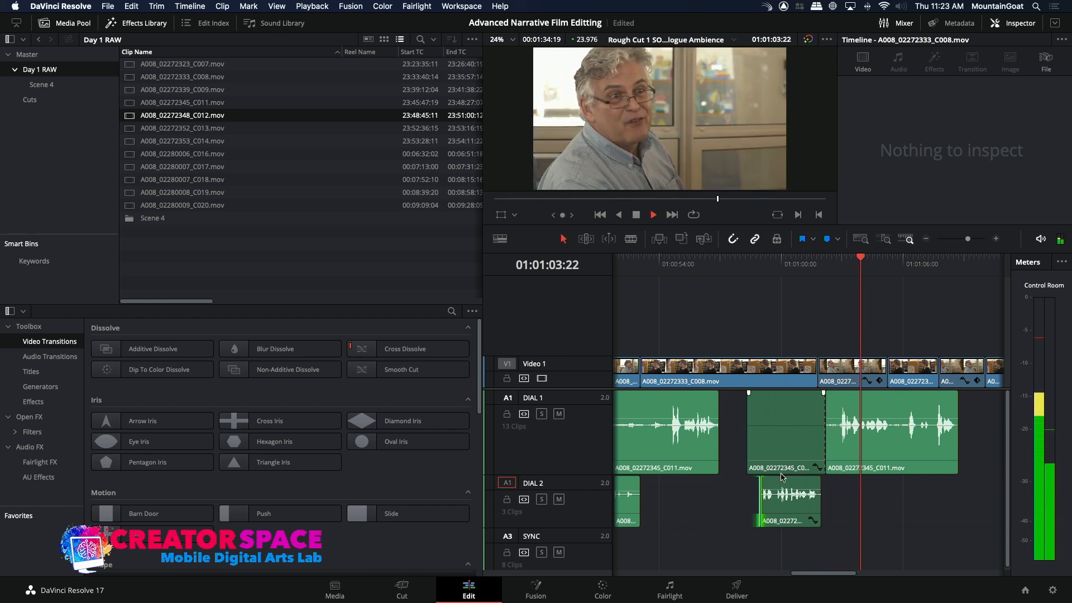
Move the A008_02272348_C012.mov clip on DIAL 2 earlier to start with the silenced DIAL 1 part, and play the scene through to 01:01:17:01
key("space")
left_click_drag(787, 508, 776, 510)
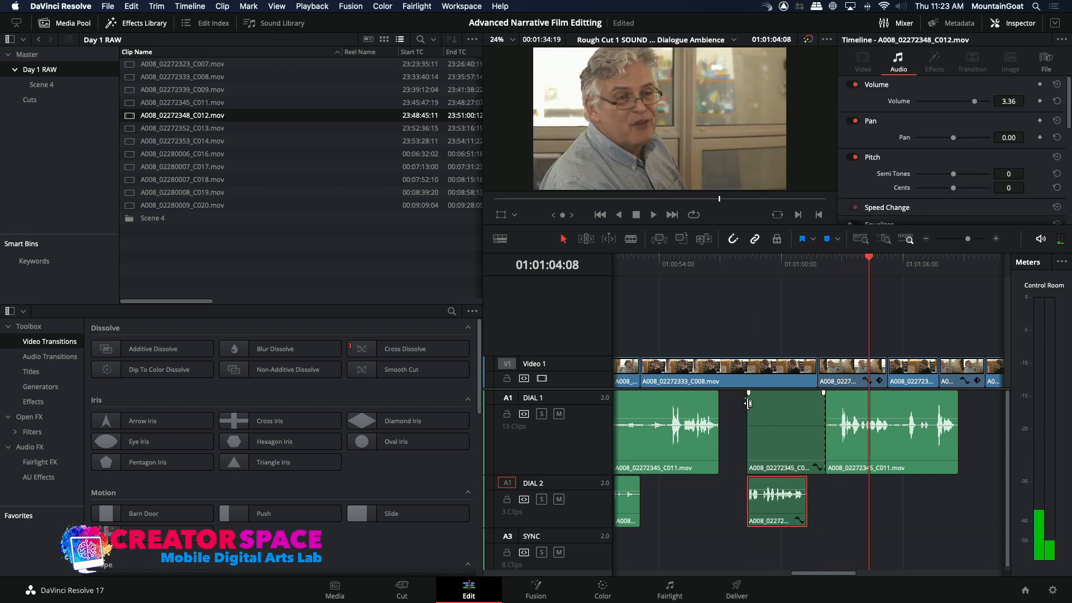
left_click(723, 256)
key("space")
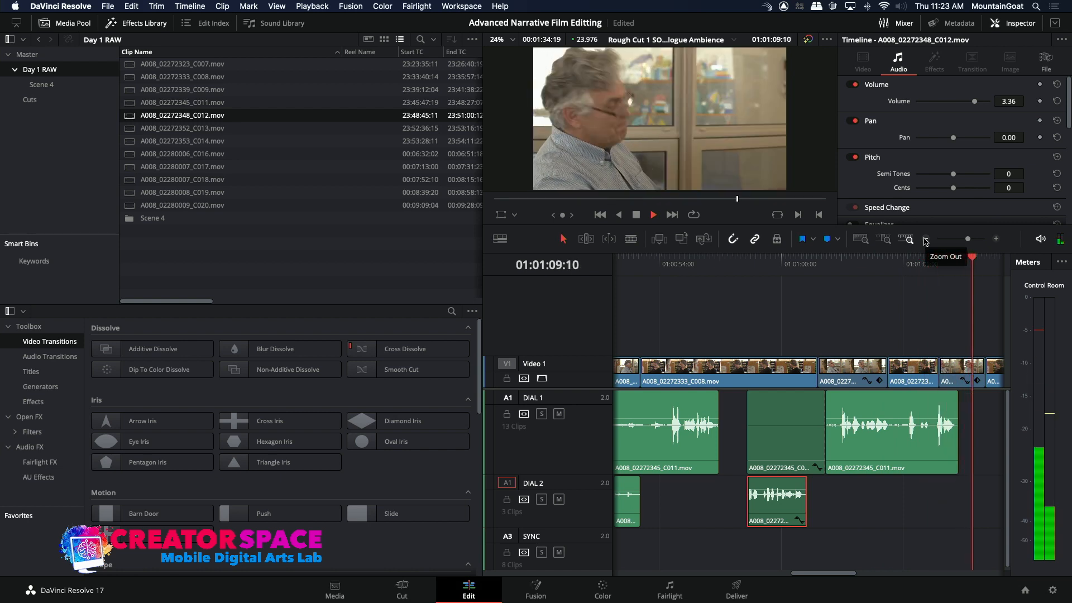
left_click(926, 240)
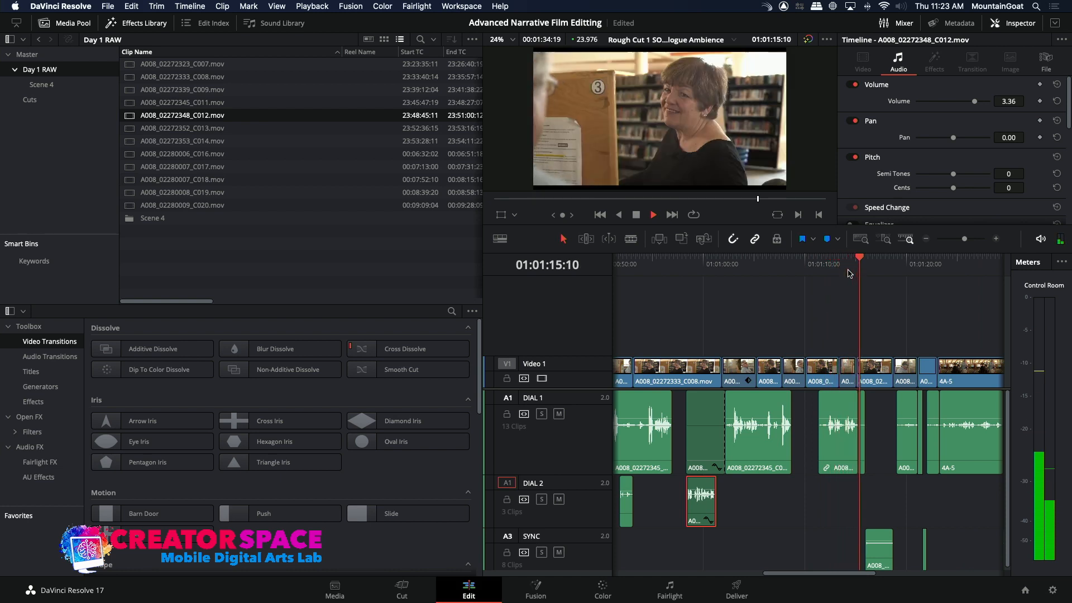
key("space")
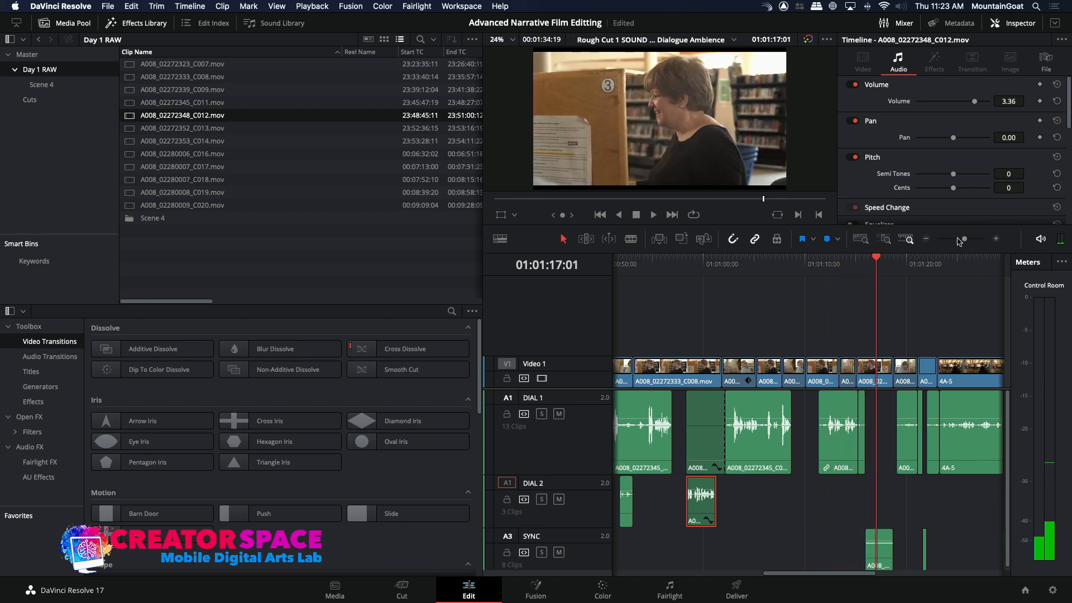
Replay the audio cuts around 01:01:15:10 and move the short A008_02272333_C008.mov clip before 01:01:16:00 from DIAL 1 down to DIAL 2
left_click(997, 239)
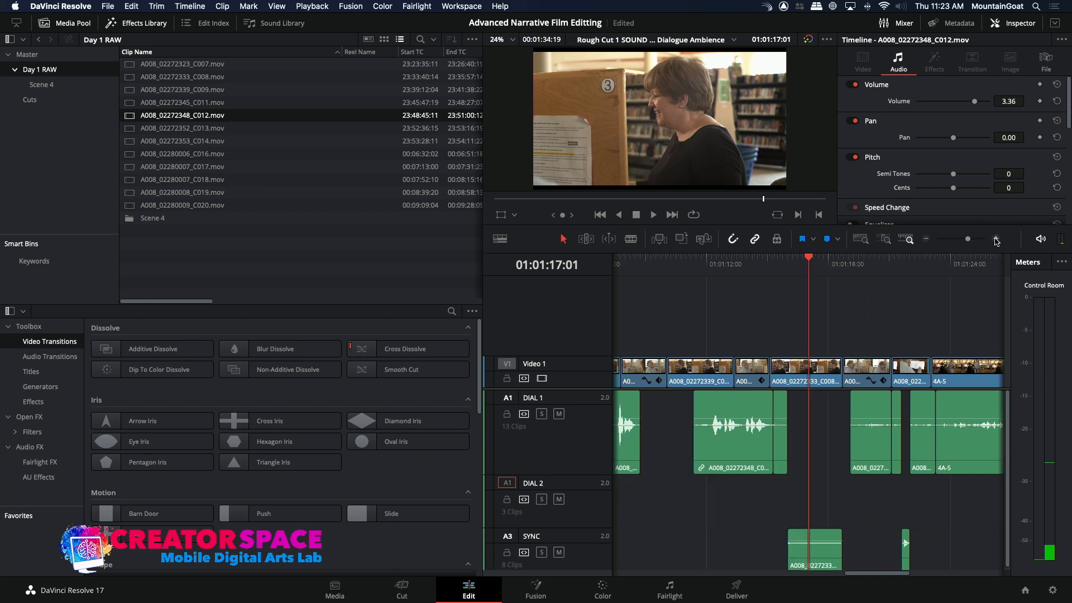
left_click(704, 263)
key("space")
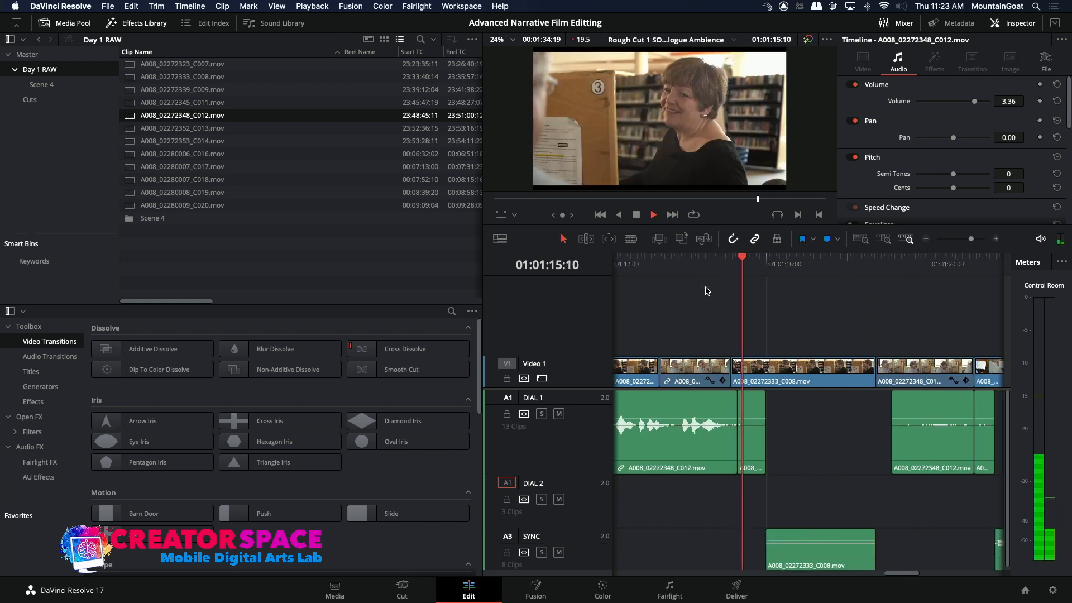
key("space")
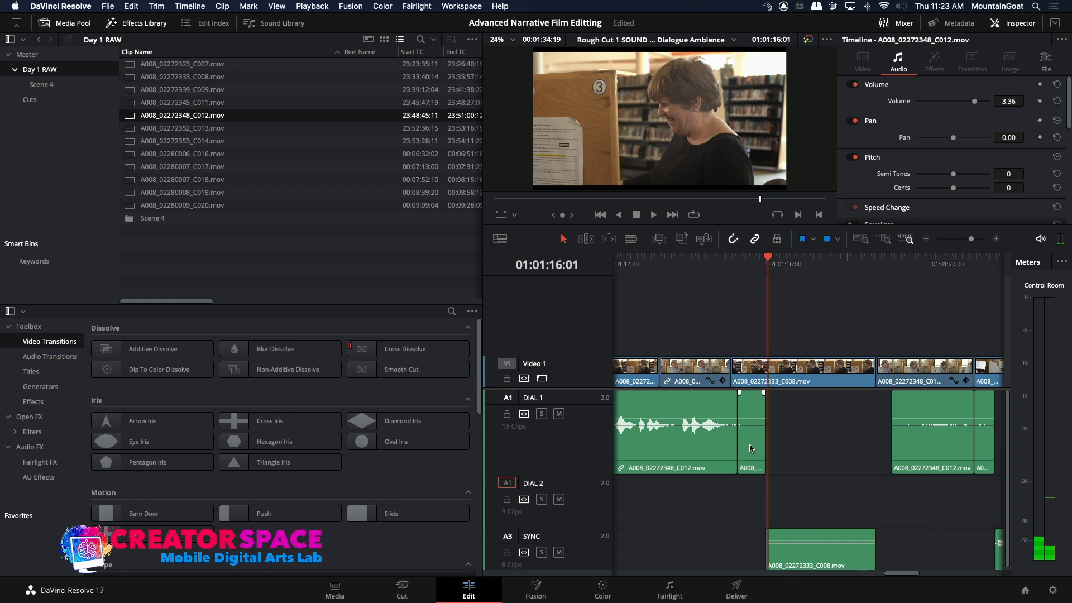
key("space")
key("space")
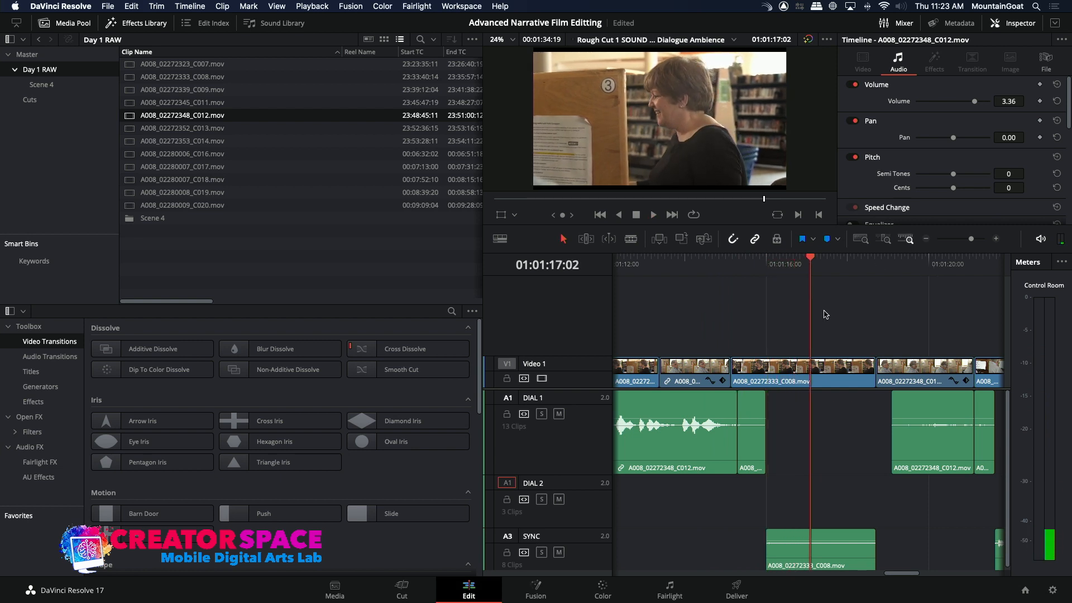
left_click_drag(755, 458, 752, 501)
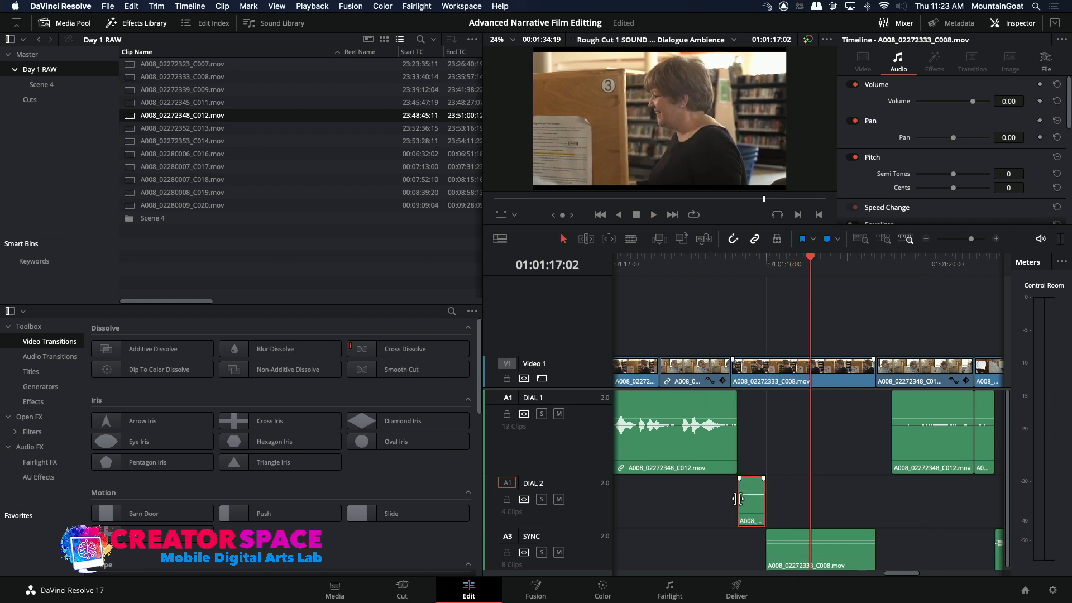
Extend the start of the short A008_02272333_C008.mov clip on DIAL 2 to overlap the end of the DIAL 1 clip, and play the transition
left_click(738, 498)
left_click_drag(738, 499, 727, 498)
left_click(707, 259)
key("space")
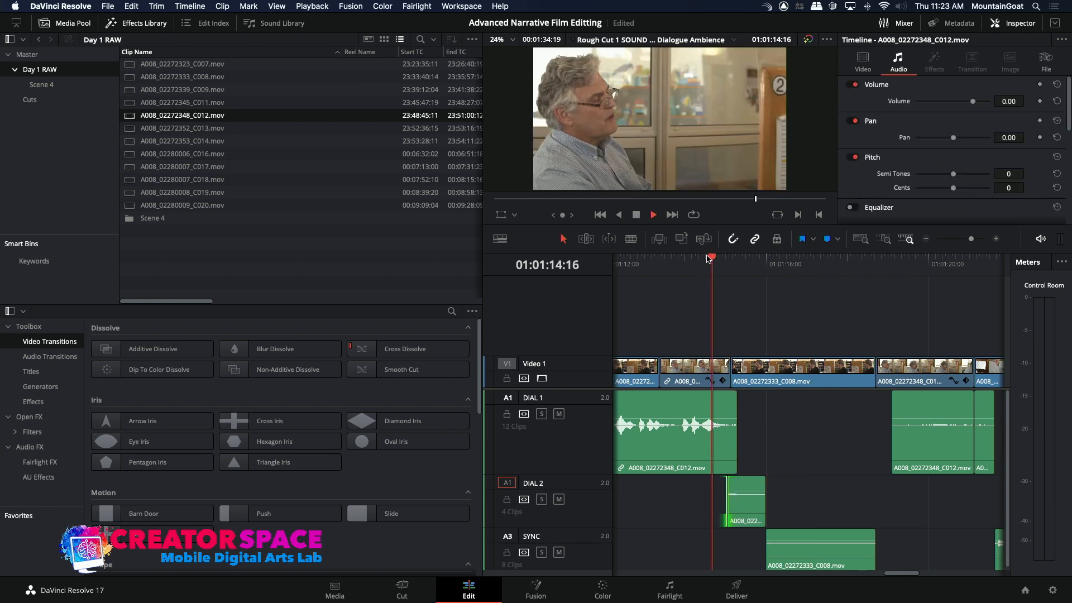
key("space")
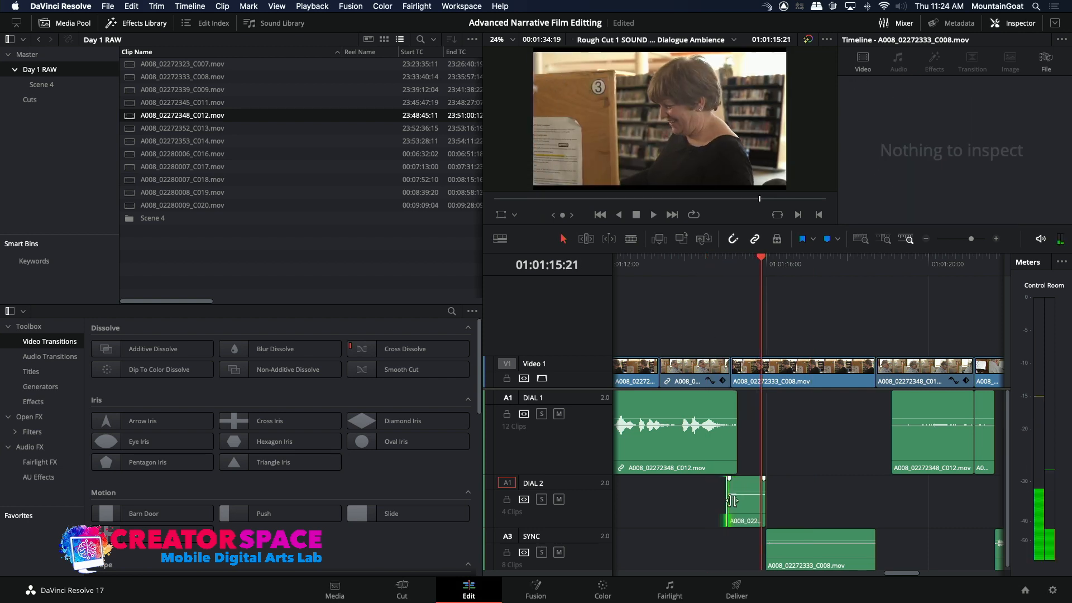
Shorten the end of the A008_02272333_C008.mov clip on DIAL 2 in two small trims, replaying the transition after each
left_click_drag(729, 500, 758, 506)
left_click(747, 518)
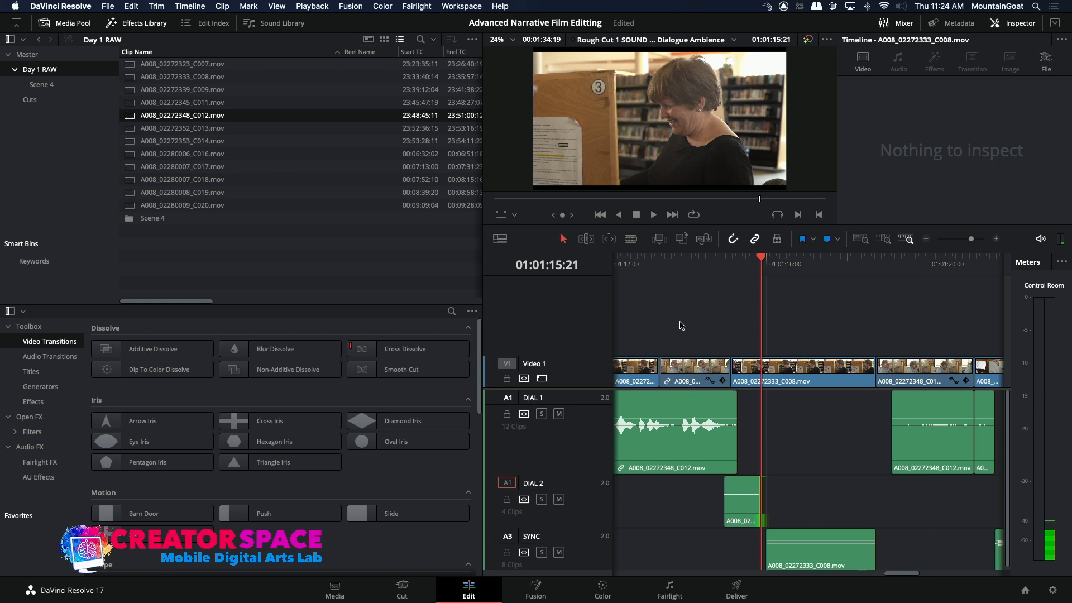
left_click(703, 272)
key("space")
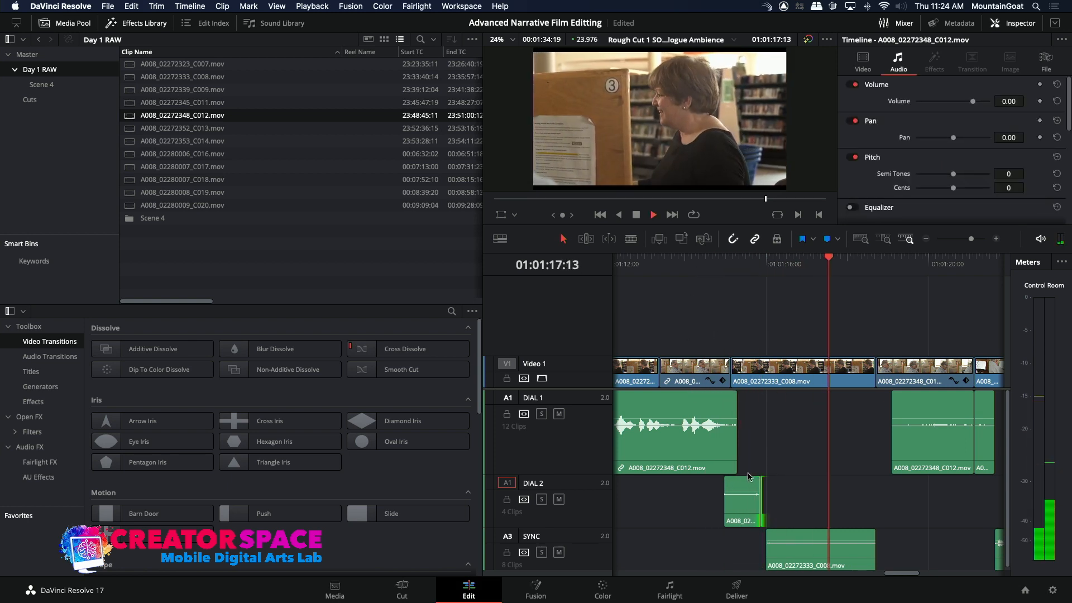
key("space")
left_click(746, 514)
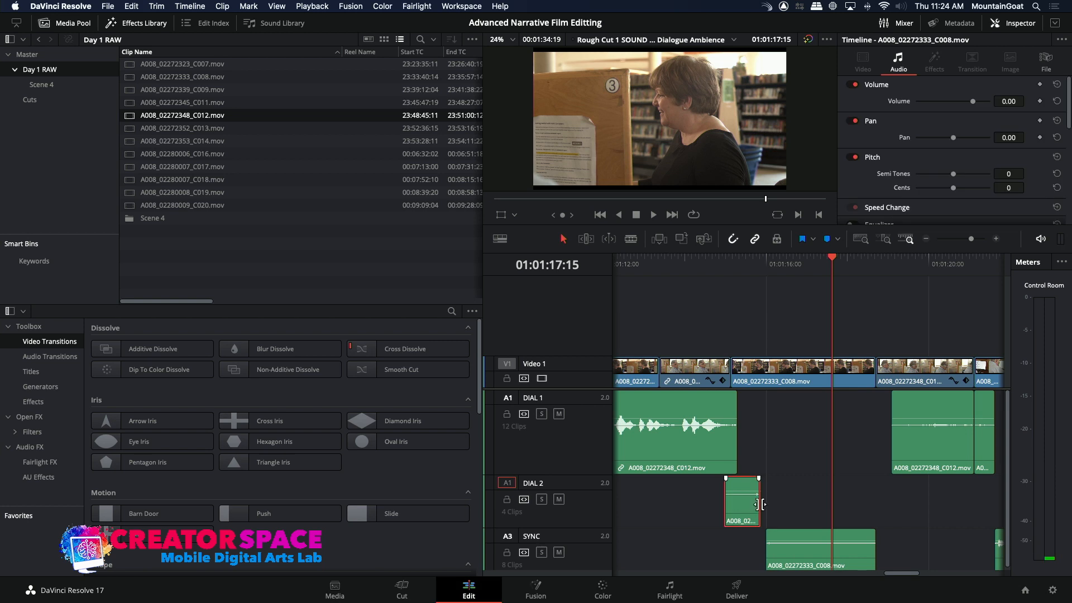
left_click(758, 504)
left_click(712, 261)
key("space")
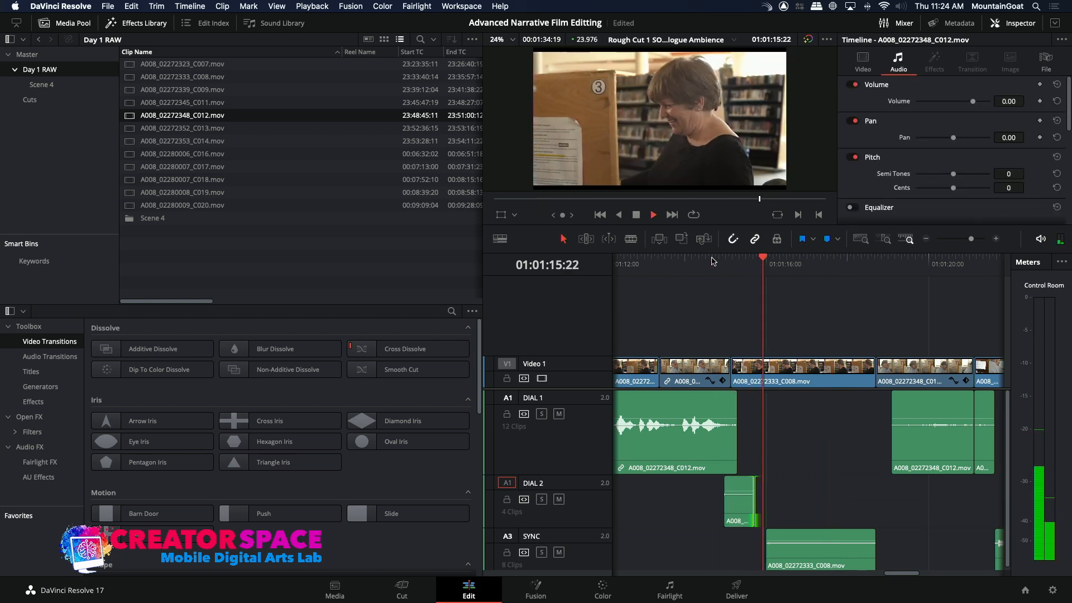
Play the following dialogue through to 01:01:29:16, and park the playhead on the 4A-5 line at 01:01:27:04
left_click(925, 241)
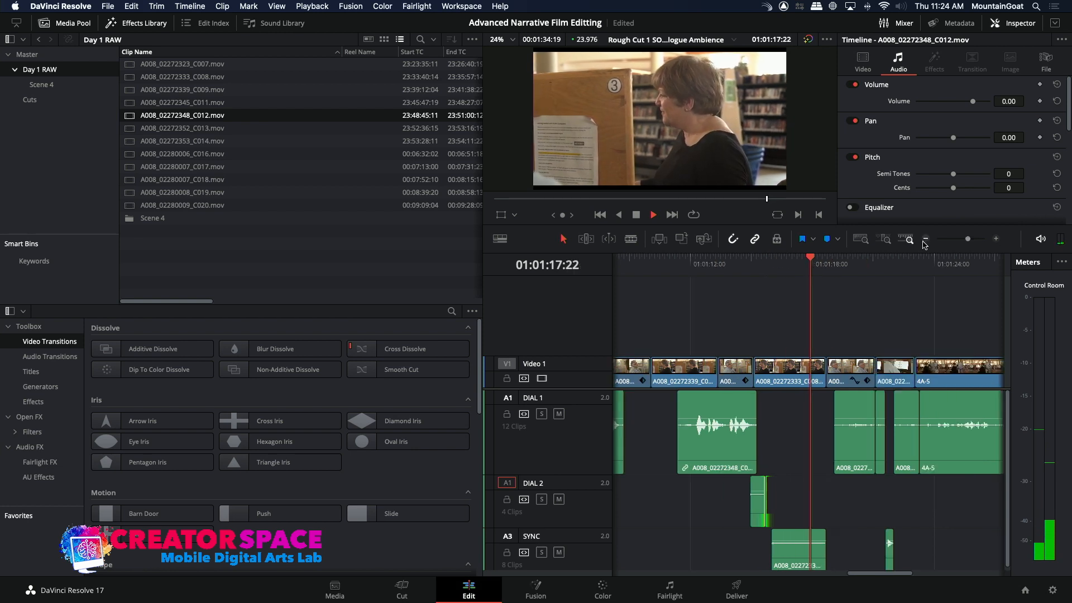
left_click(925, 241)
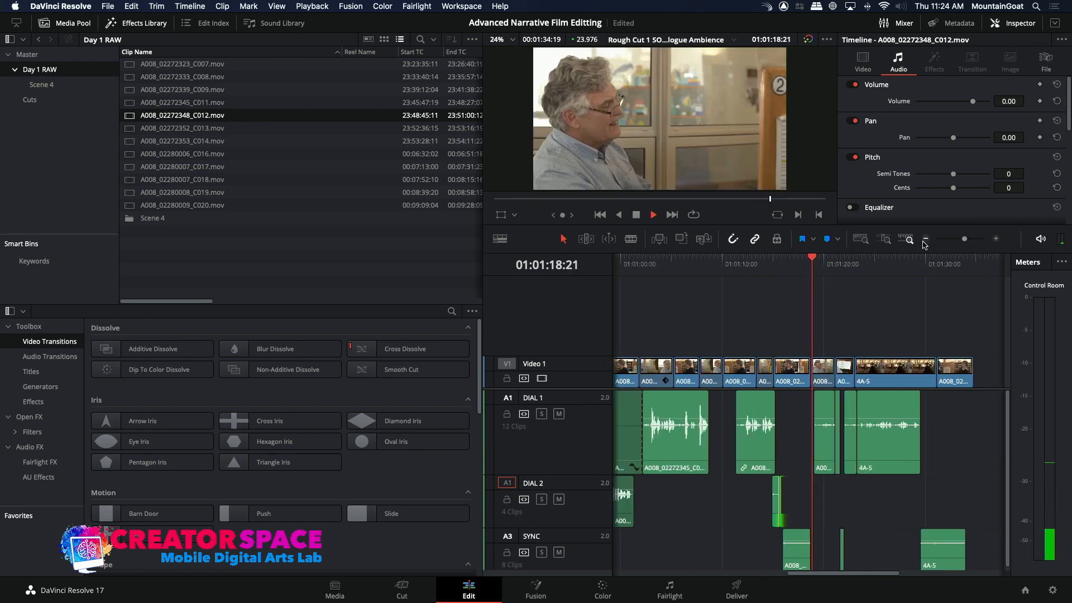
left_click(998, 240)
left_click(999, 240)
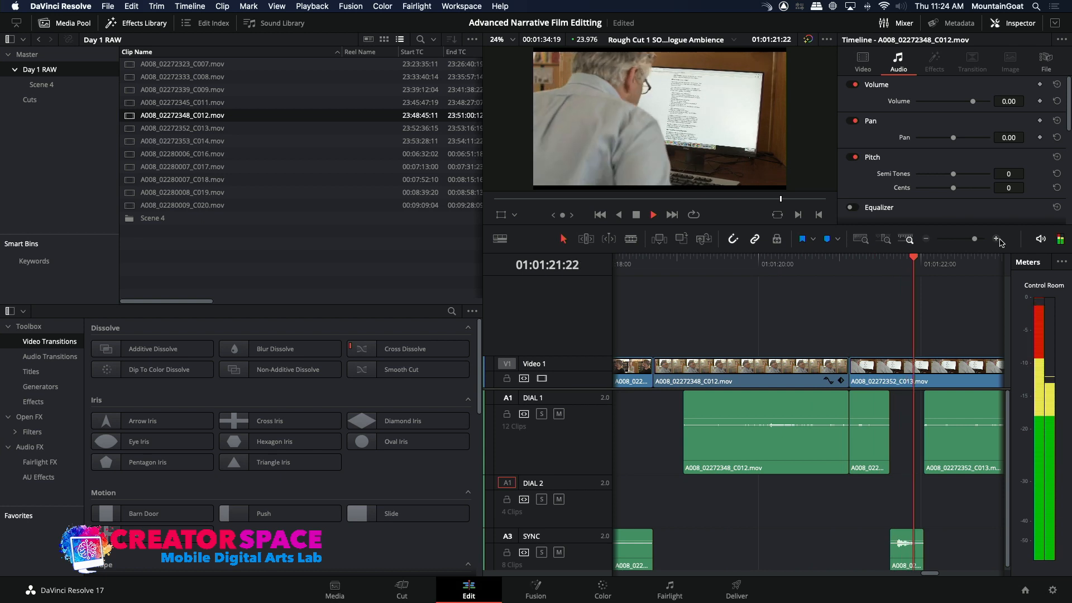
left_click(926, 239)
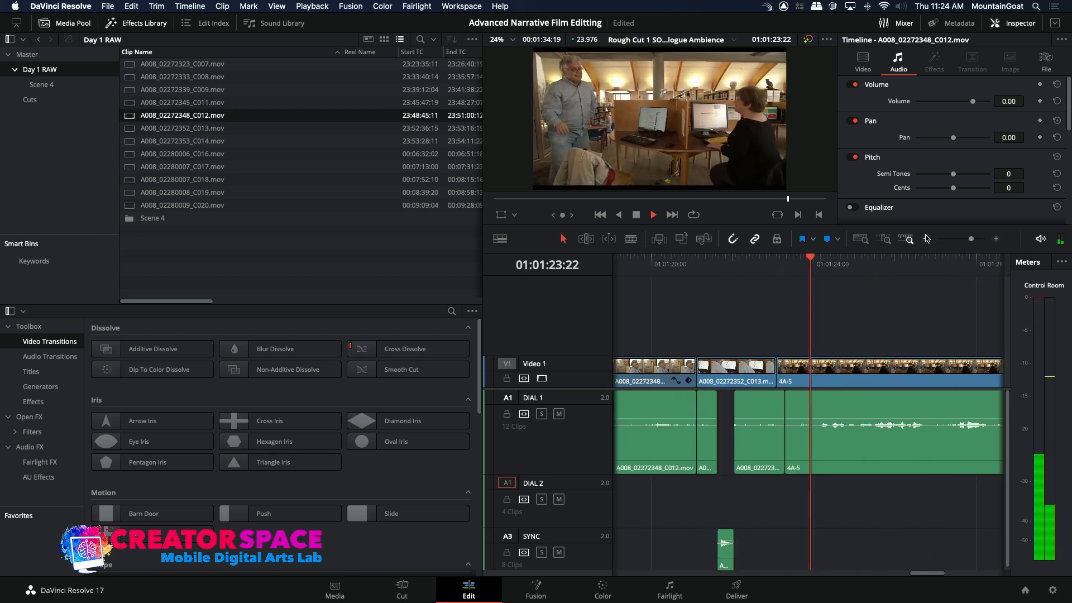
left_click(926, 239)
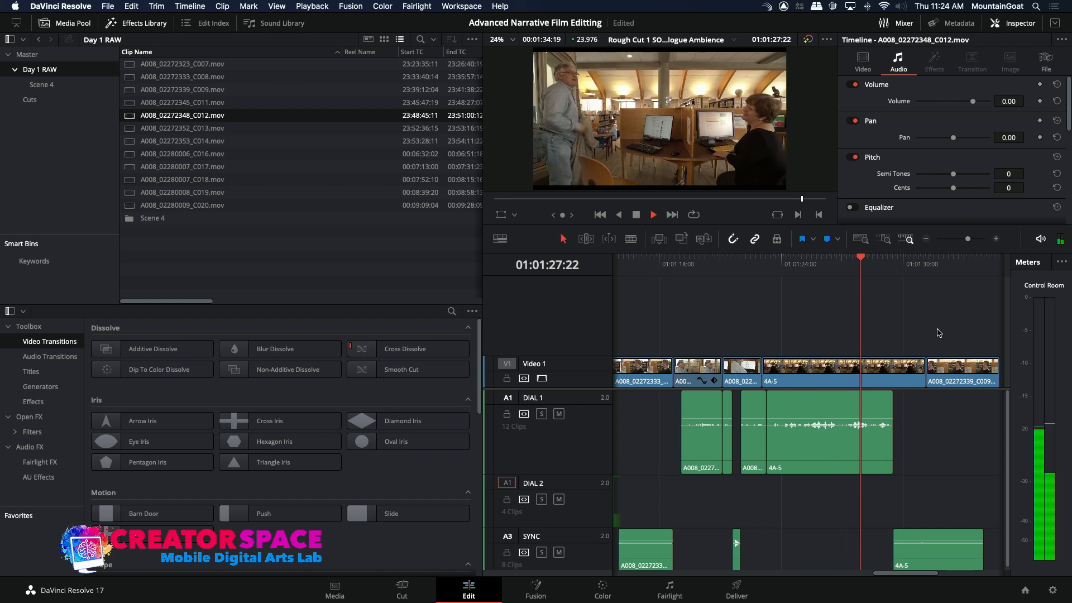
left_click(848, 286)
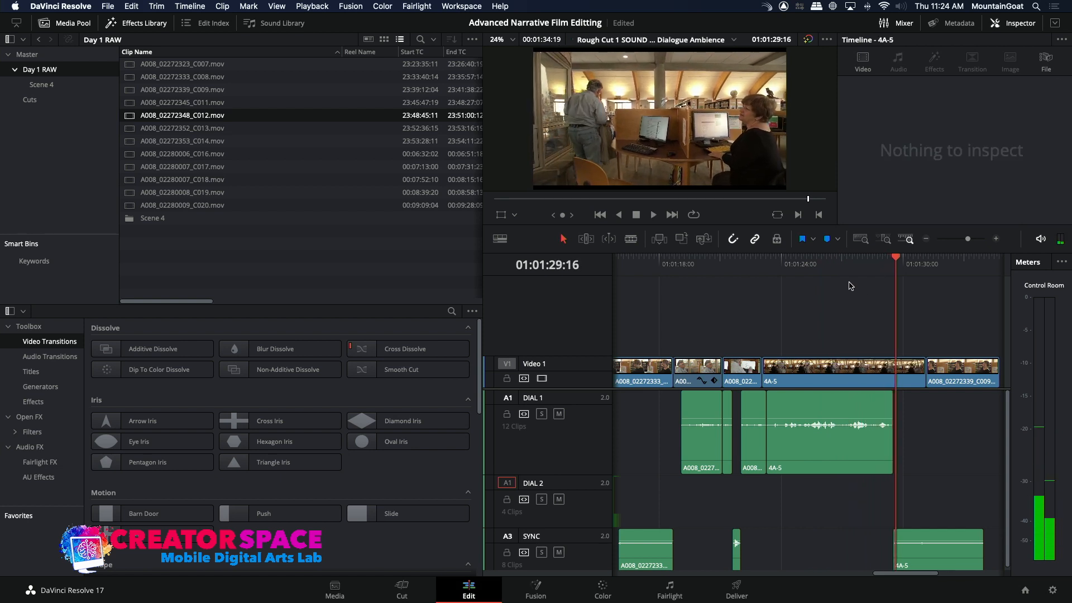
left_click(846, 271)
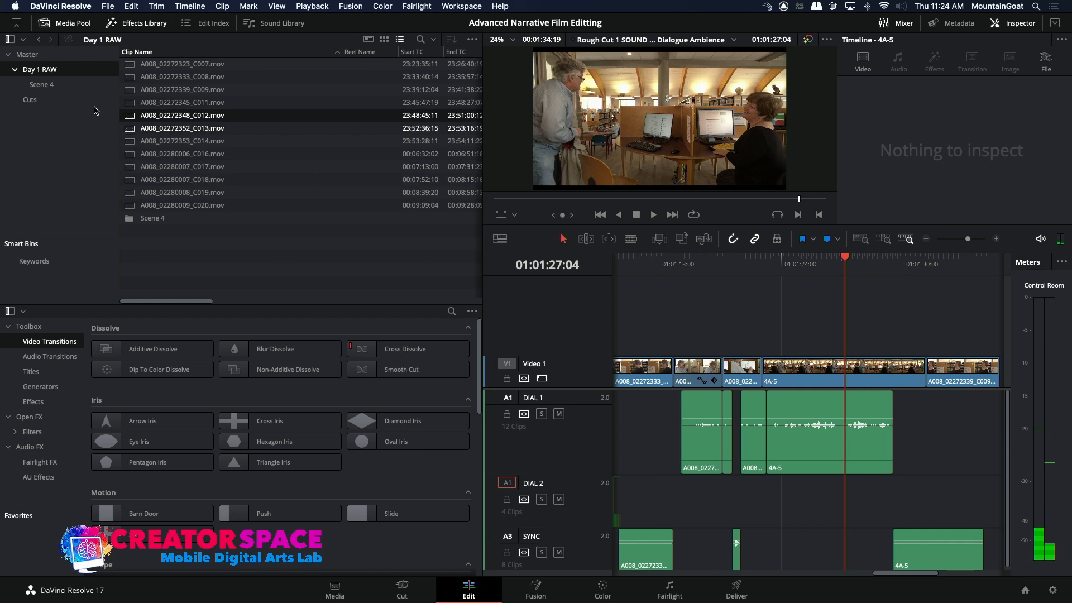
Audition the 4A-4 clips in the Scene 4 bin for an alternate reading of the 4A-5 line, checking 4A-4 around 23:17:00
left_click(41, 87)
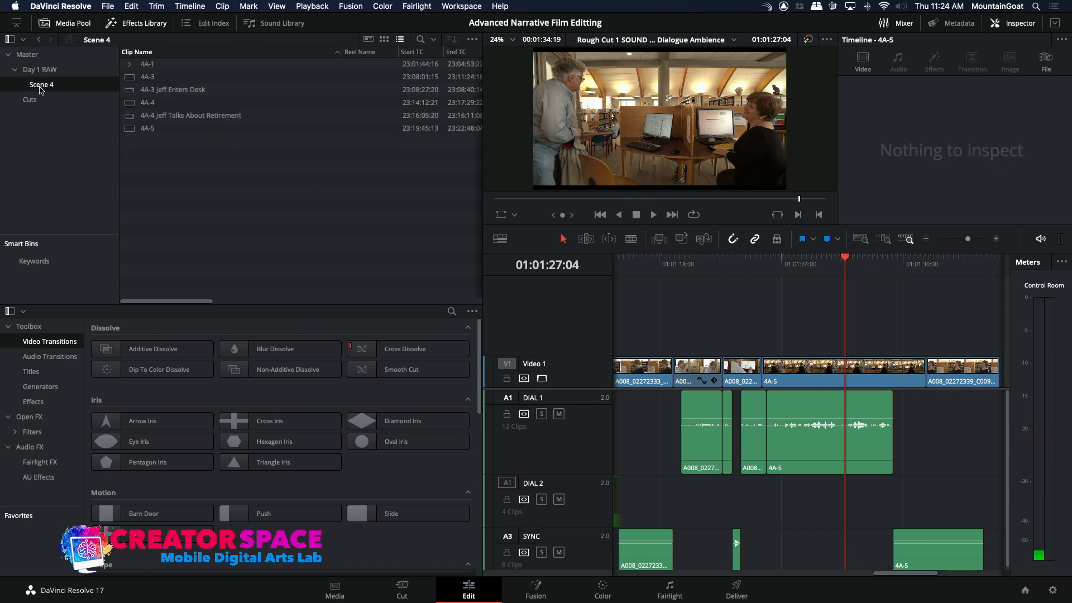
double_click(129, 117)
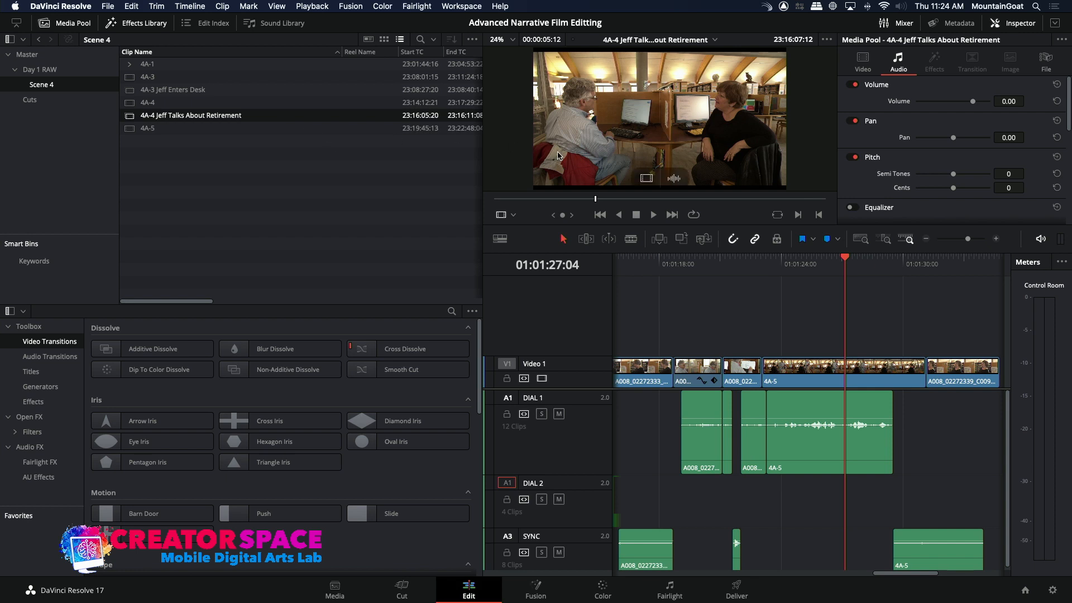
left_click_drag(744, 202, 815, 218)
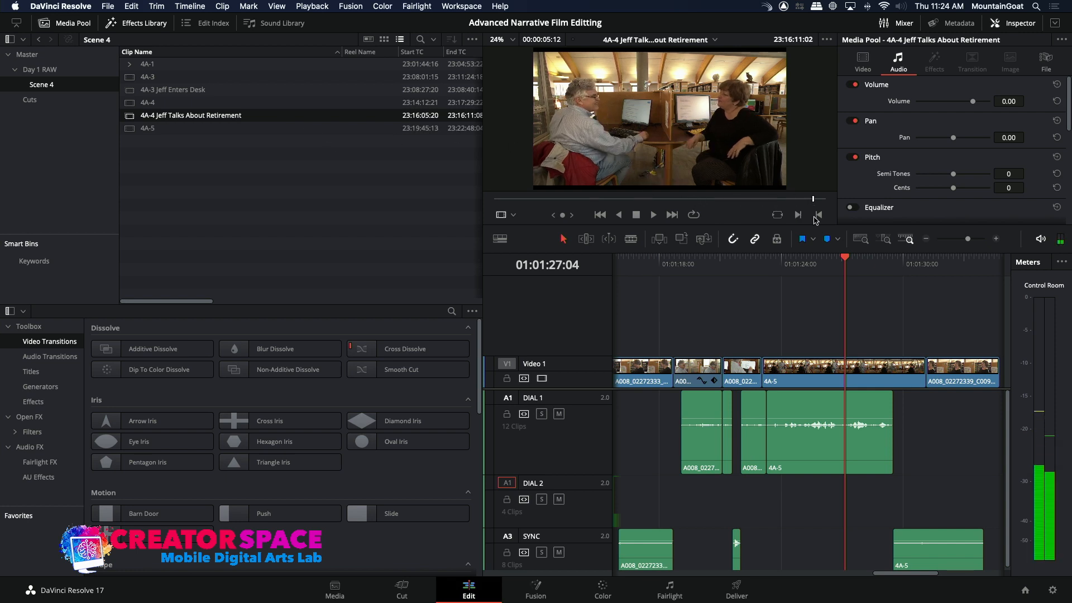
left_click(134, 103)
left_click(133, 90)
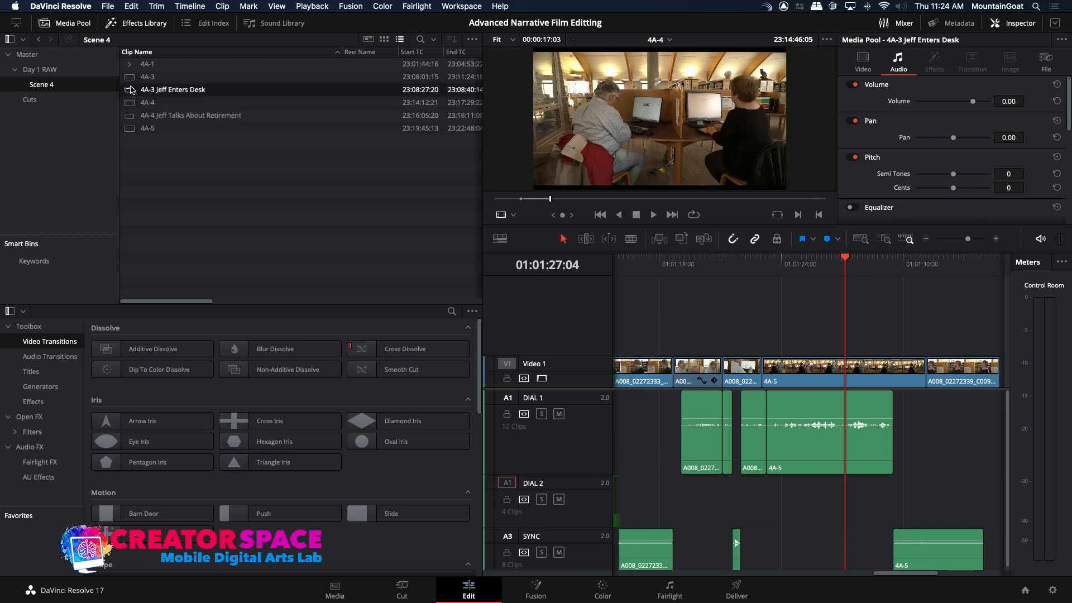
left_click(157, 103)
left_click_drag(739, 205, 775, 202)
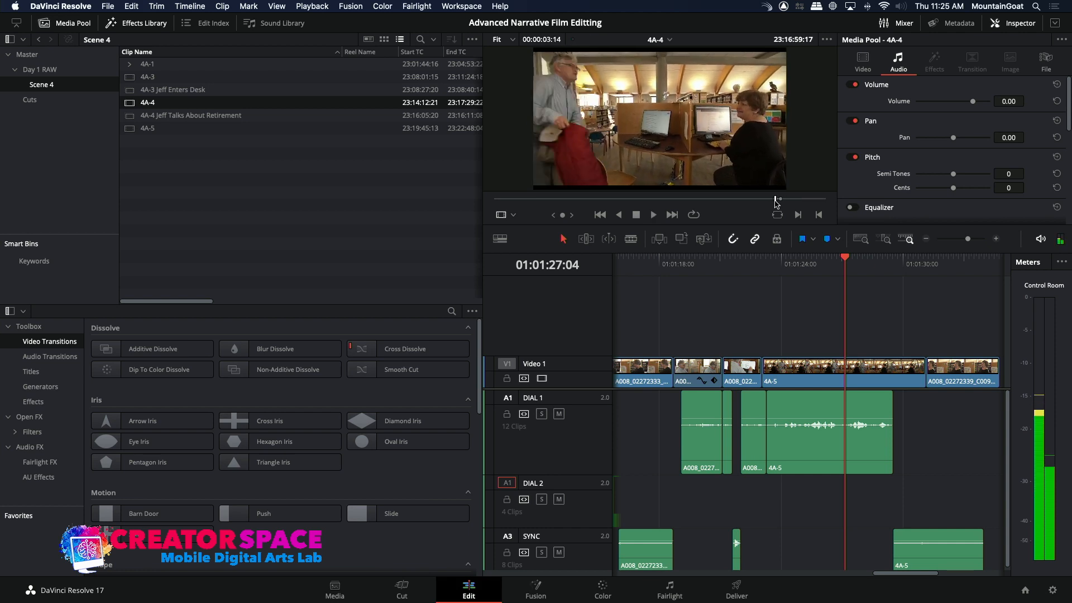
key("space")
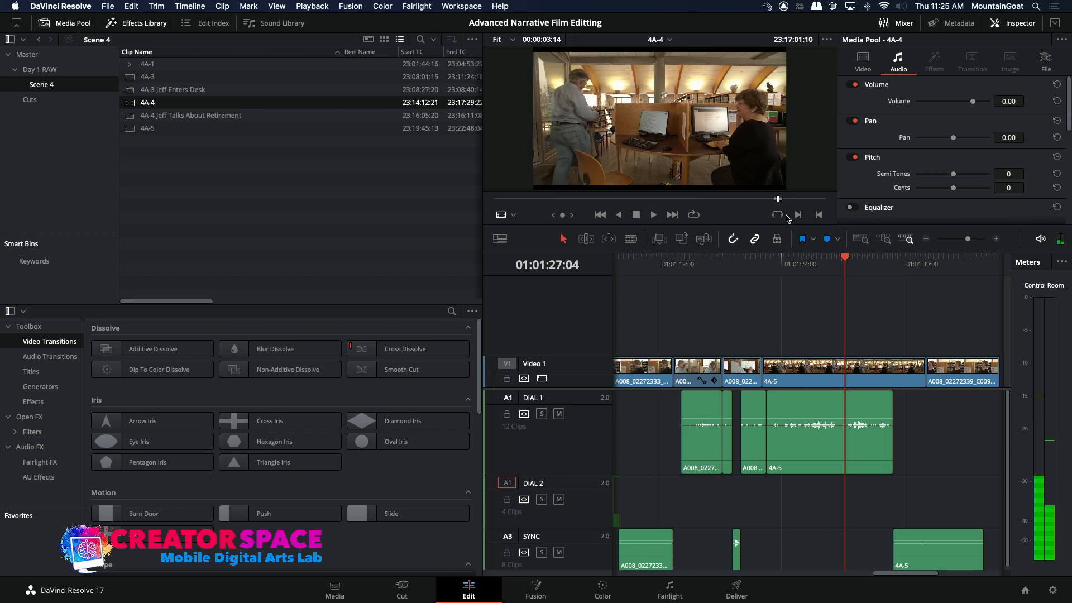
Replay the original 4A-5 line on DIAL 1 from around 01:01:26 to 01:01:27:20 for comparison
left_click(823, 258)
key("space")
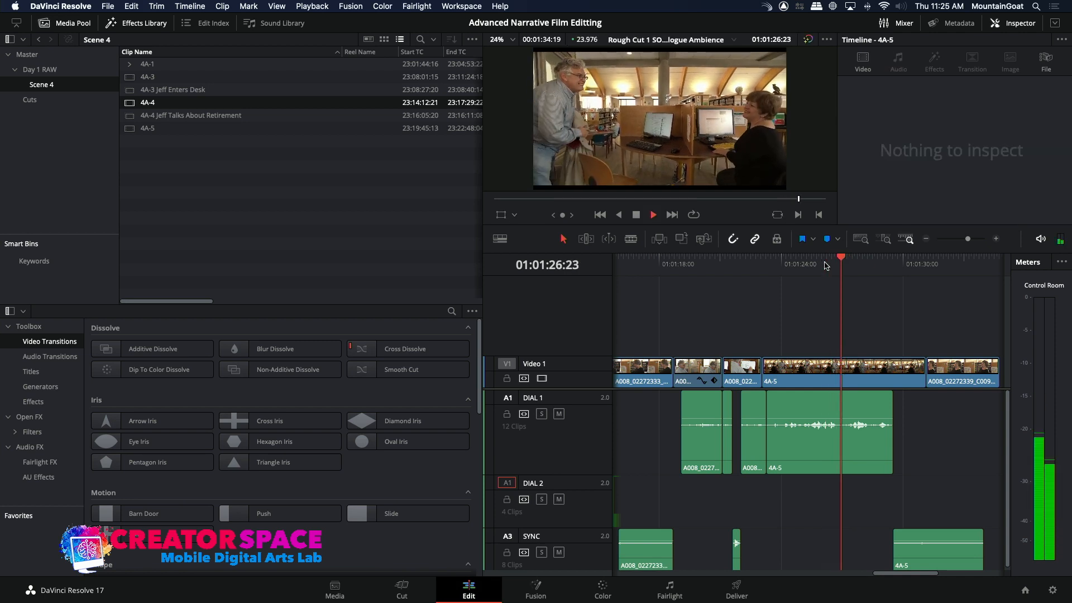
key("space")
key("space")
key("space")
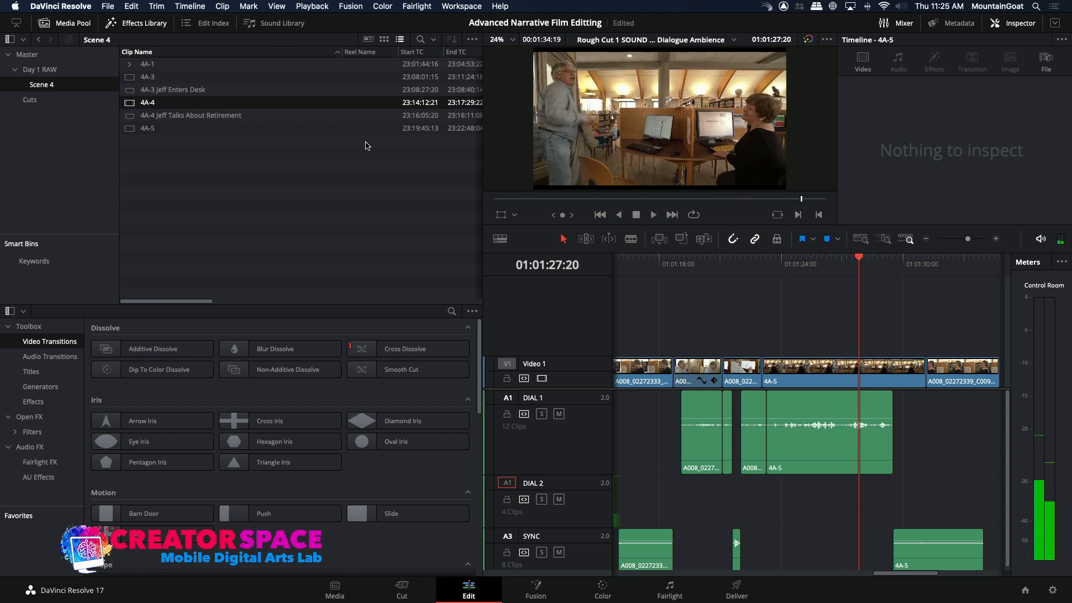
Mark the matching line in take 4A-3 around 23:11:04 and overwrite only its audio onto DIAL 2 at 01:01:27:11
double_click(130, 78)
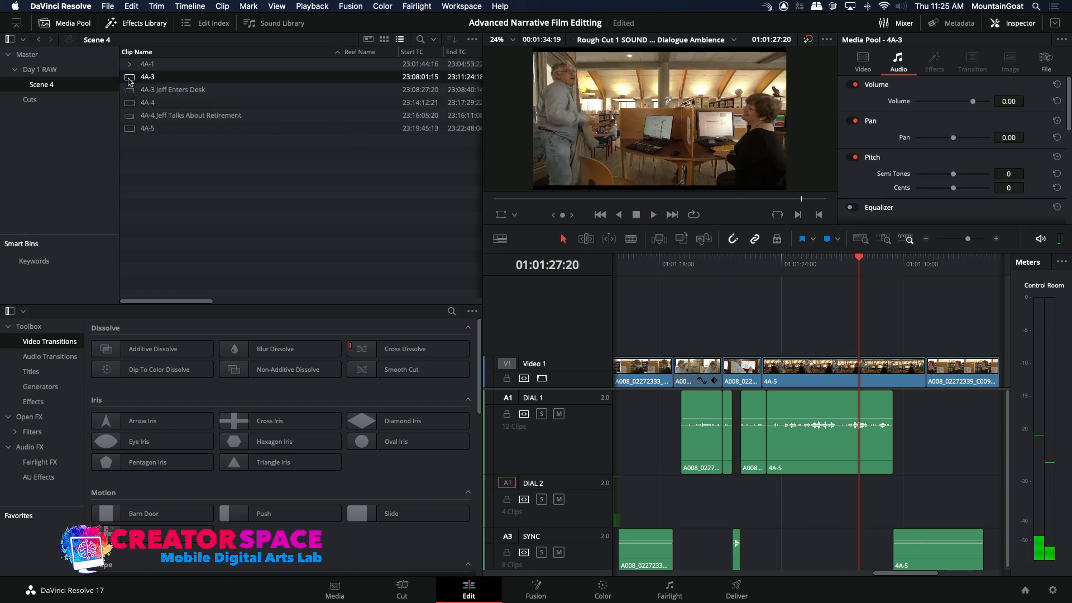
left_click(778, 199)
left_click_drag(778, 202, 783, 205)
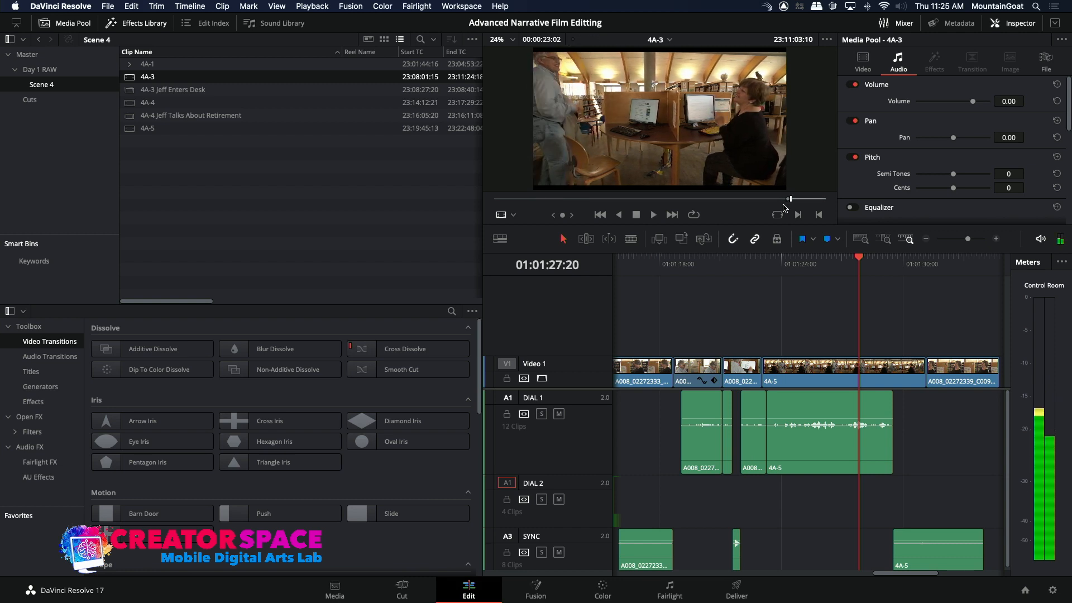
key("space")
key("space")
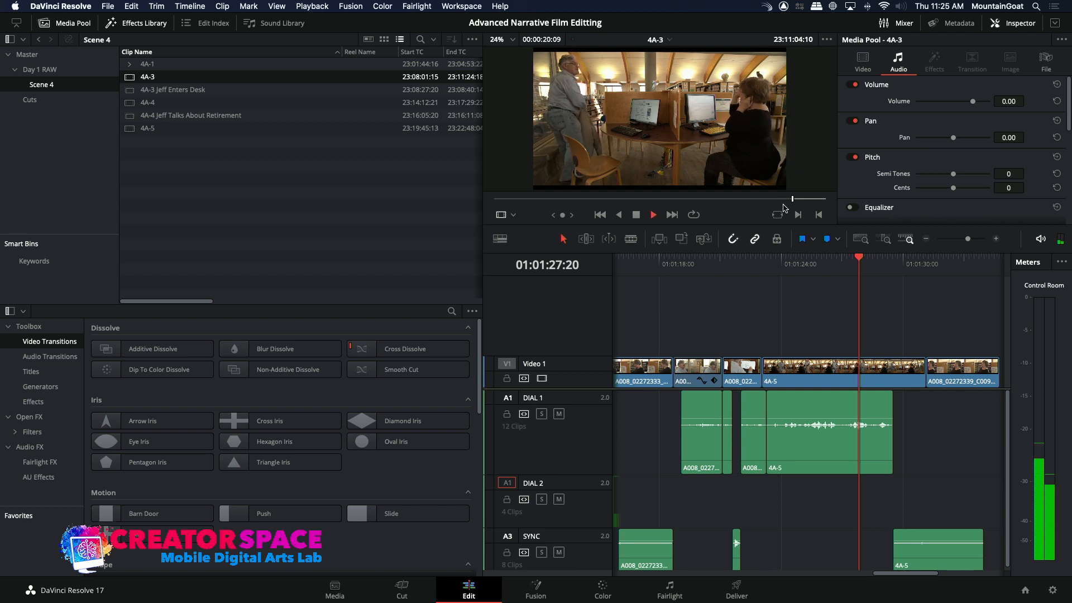
key("space")
left_click(846, 283)
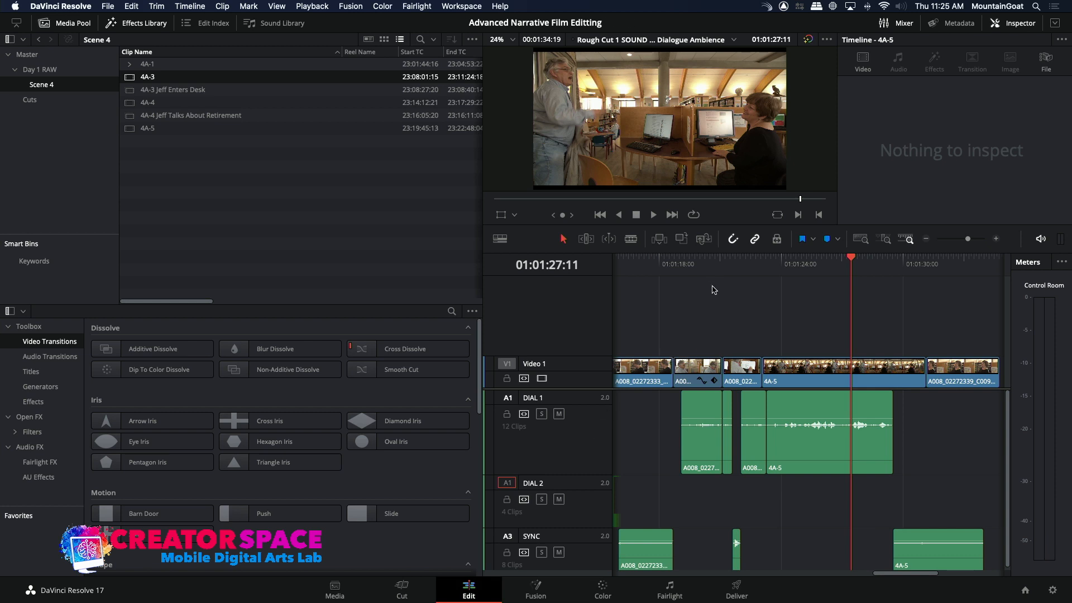
left_click(681, 240)
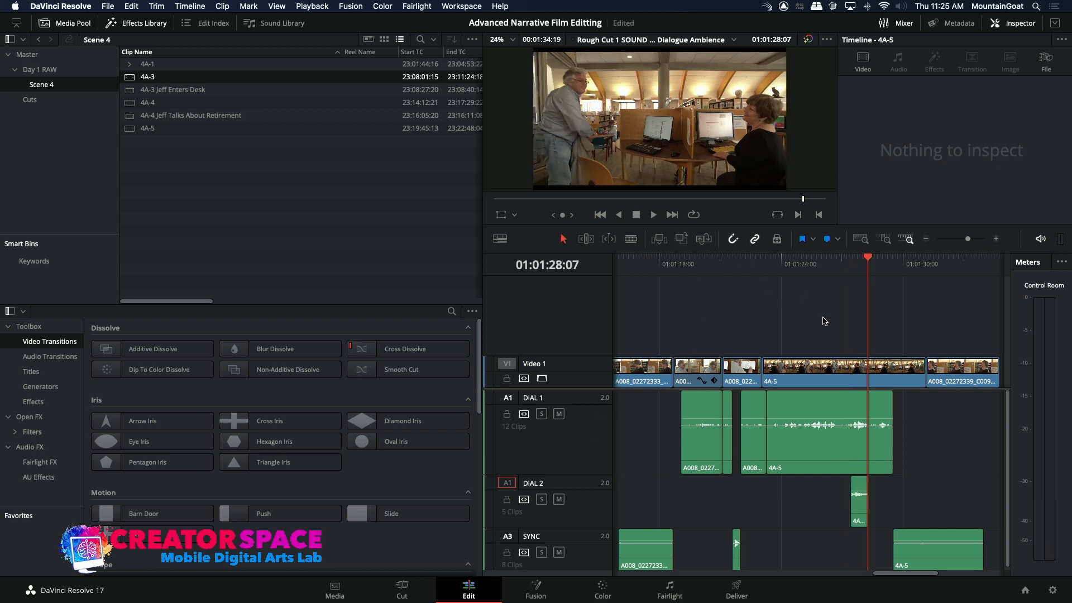
Play the replacement line from around 01:01:27, and nudge the 4A-3 clip on DIAL 2 two frames later to start at 01:01:27:13
left_click(846, 261)
key("space")
key("space")
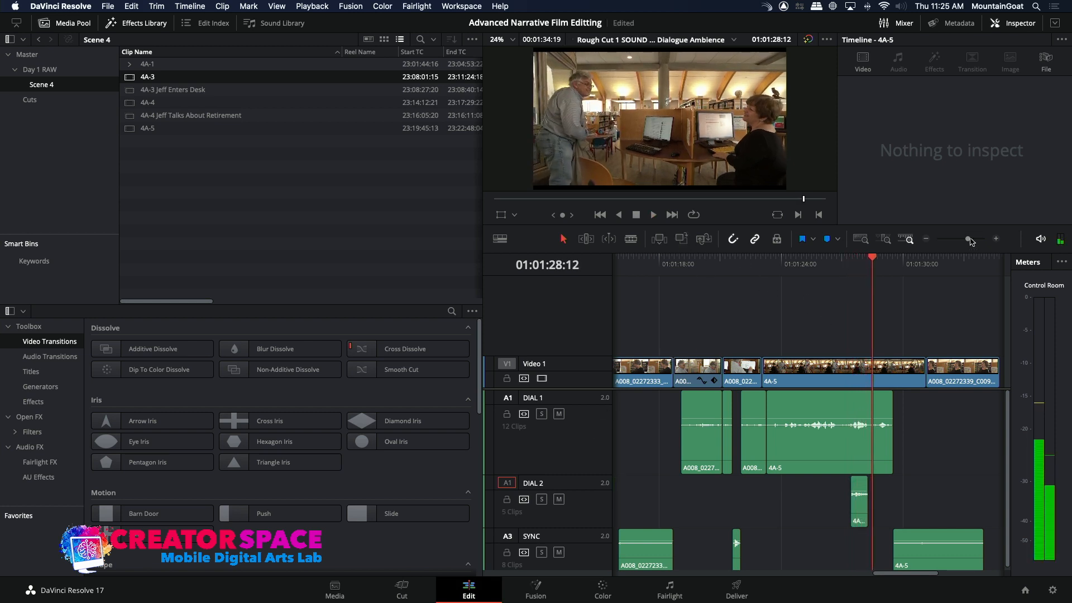
left_click(996, 239)
left_click(790, 509)
key("period")
key("period")
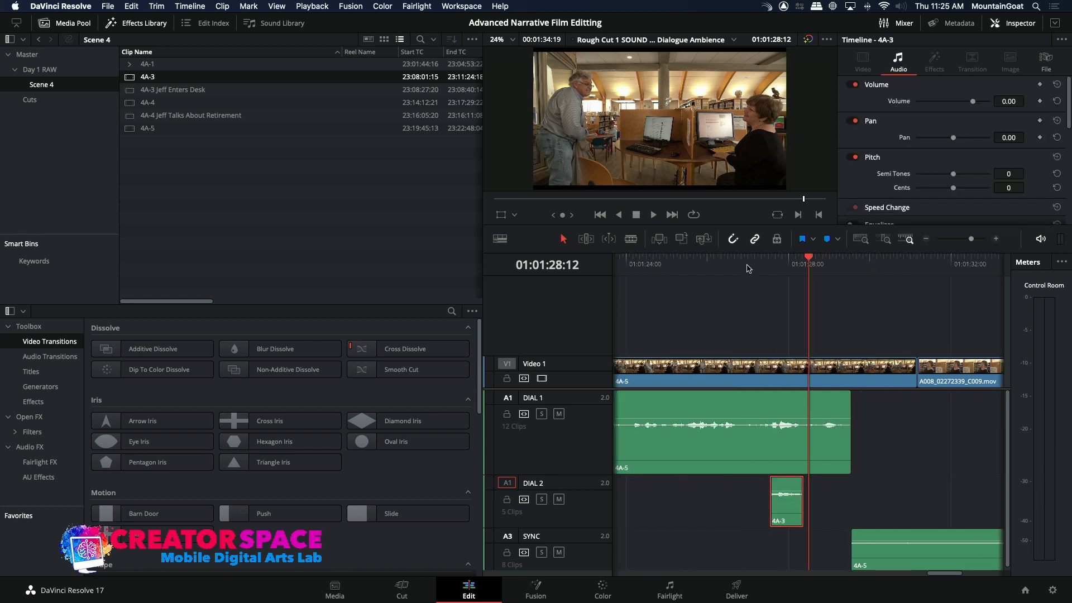
Replay the nudged 4A-3 line several times from around 01:01:27:00 to check its timing against the picture
left_click(748, 269)
key("space")
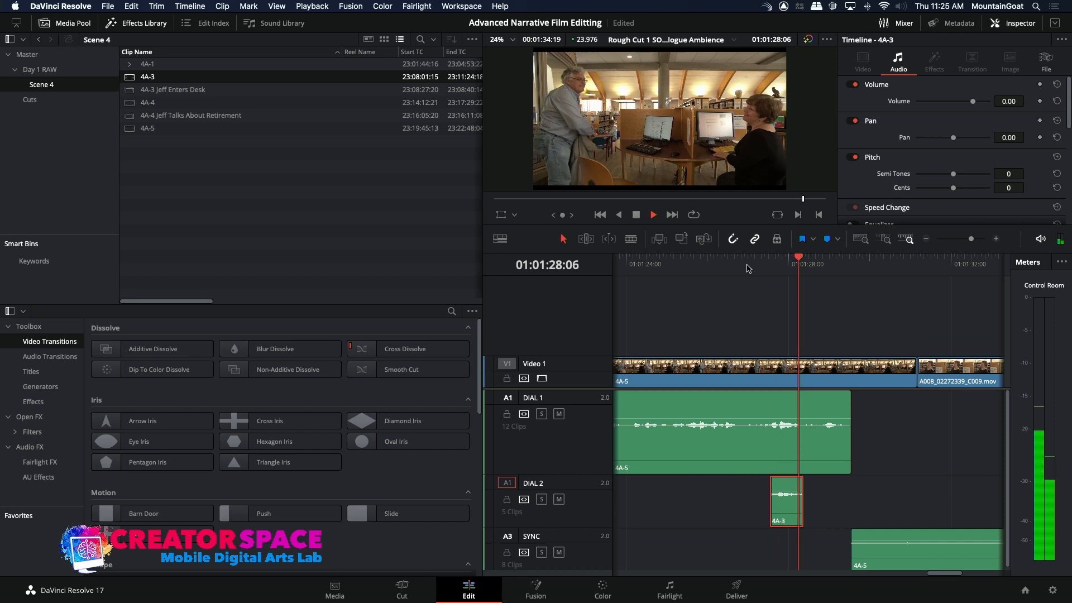
key("space")
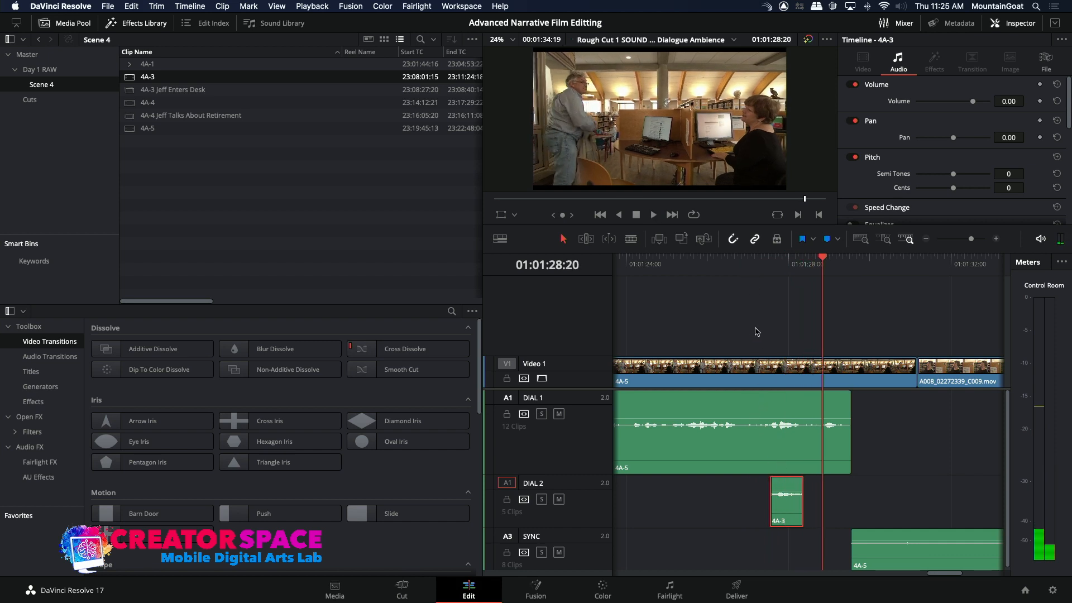
left_click(760, 265)
key("space")
key("space")
left_click(759, 265)
key("space")
key("space")
Split the 4A-5 clip on DIAL 1 at 01:01:27:13 and at the 4A-3 clip's end, and disable the segment between the cuts
left_click(768, 267)
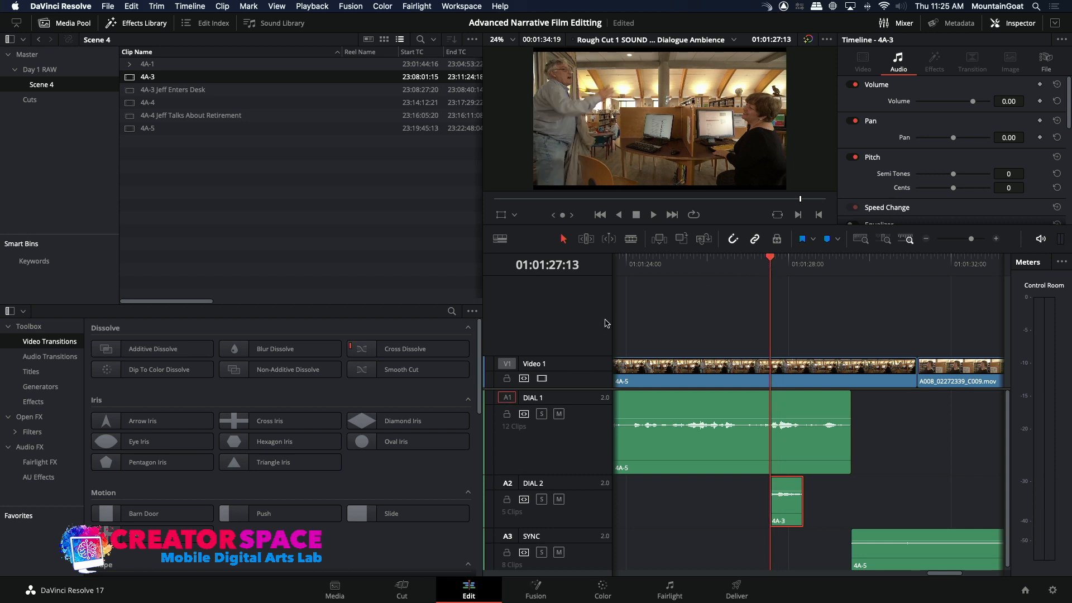
left_click(770, 425)
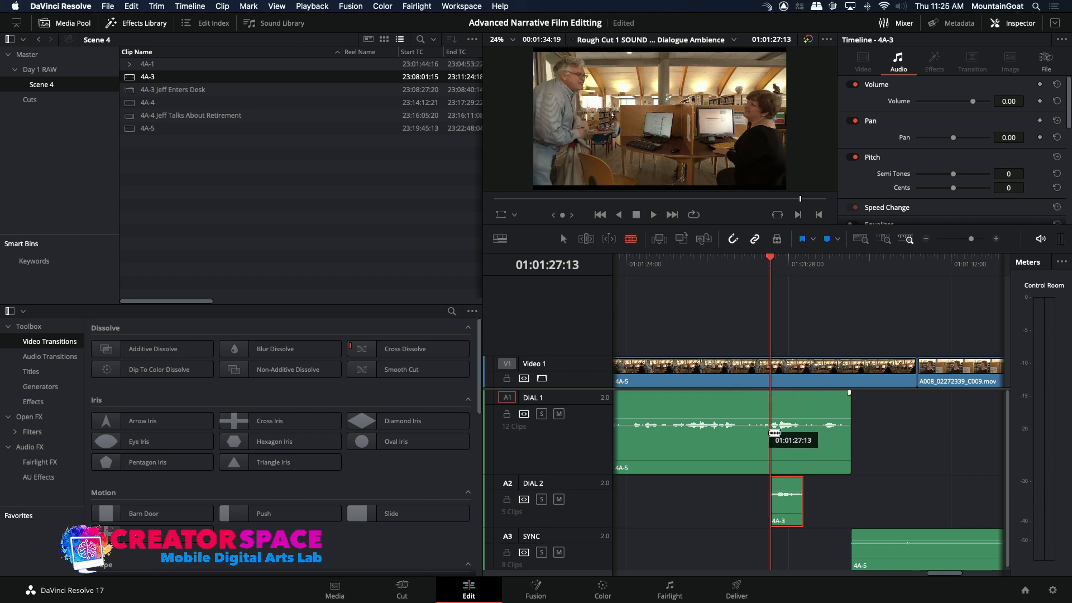
left_click(804, 435)
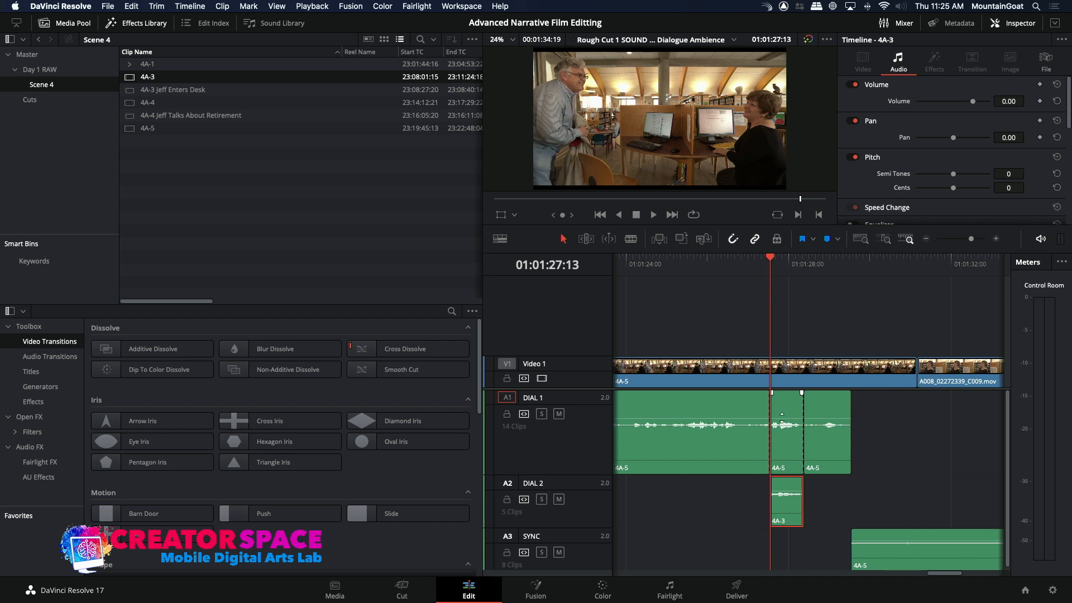
key("d")
Play the replaced line in context from 01:01:27:00 through to 01:01:31:16
left_click(748, 262)
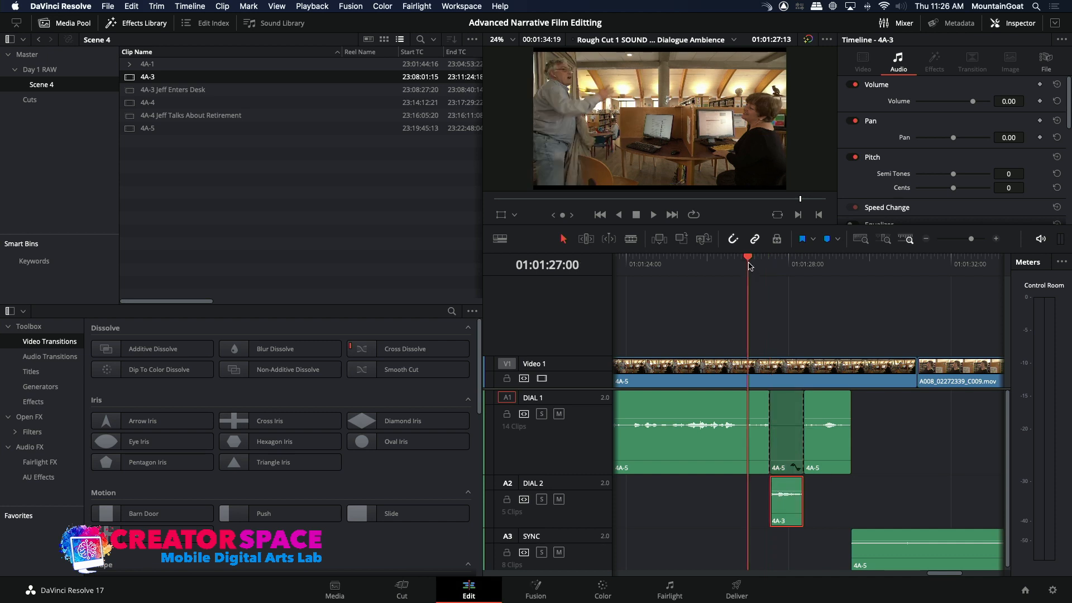
key("space")
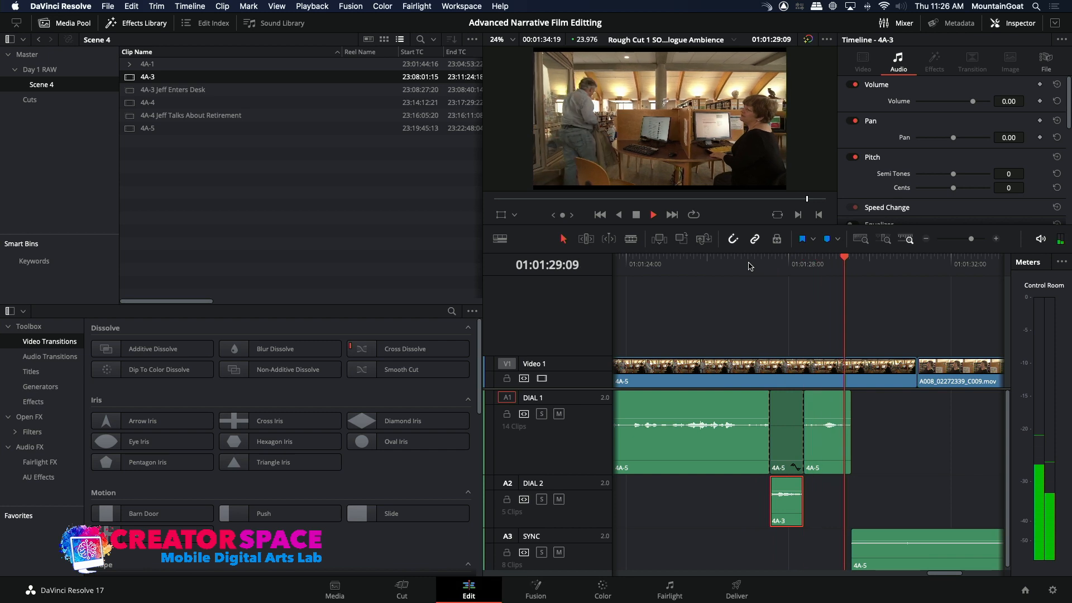
key("space")
left_click(926, 239)
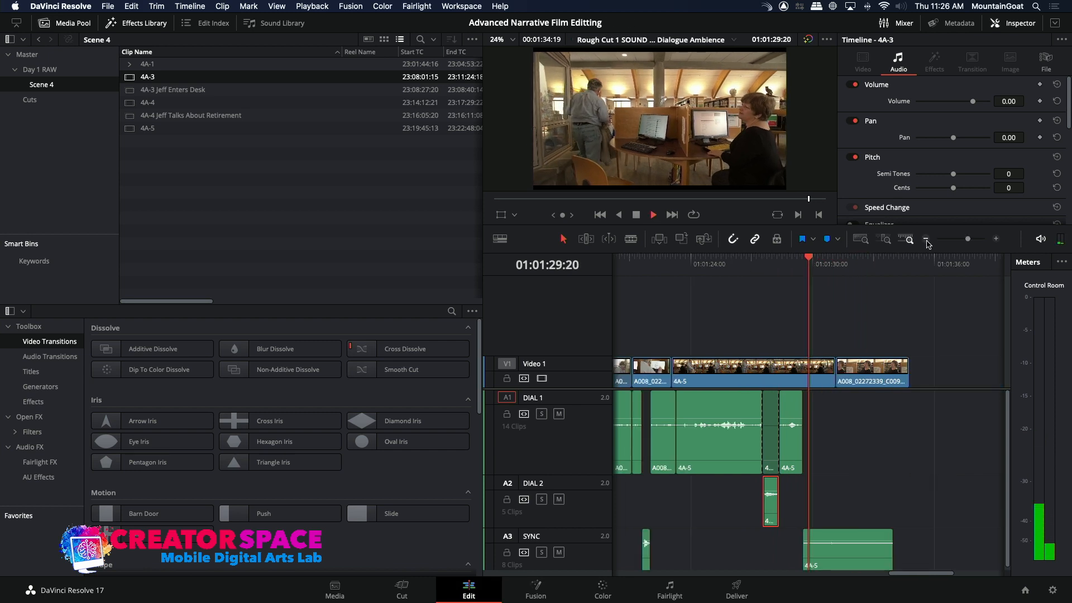
key("space")
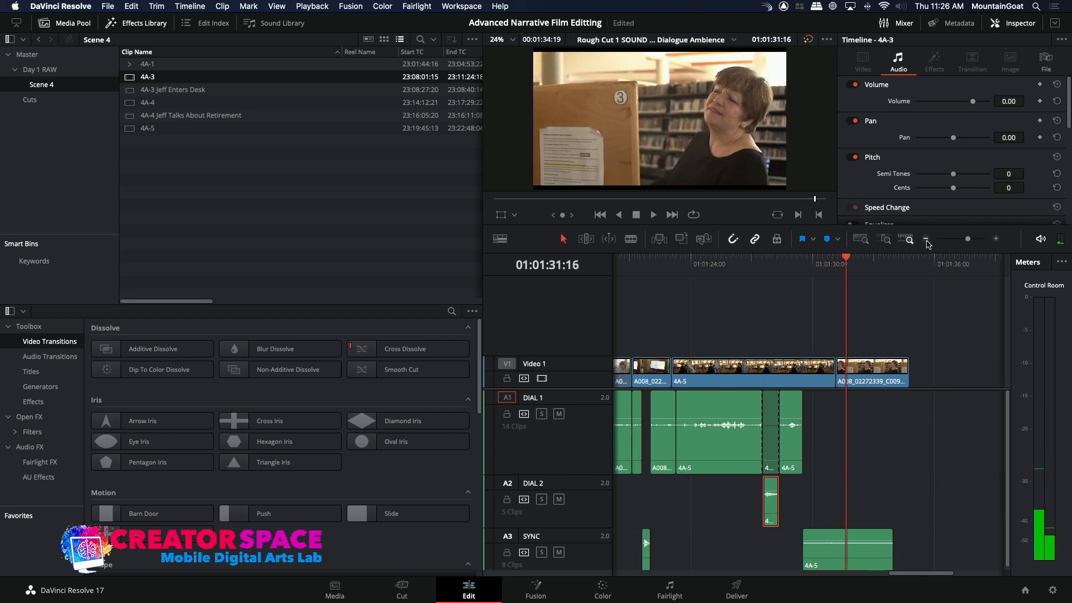
Return the playhead to the timeline start at 01:00:00:00 for an overview of the checkerboarded dialogue tracks
left_click(926, 240)
left_click_drag(705, 262, 561, 264)
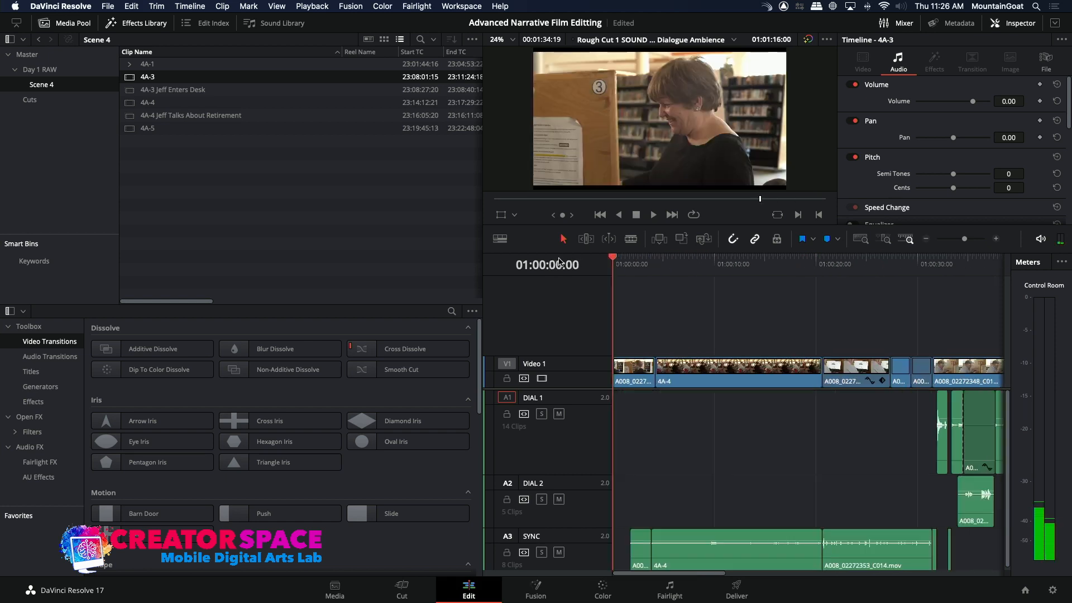
left_click(926, 240)
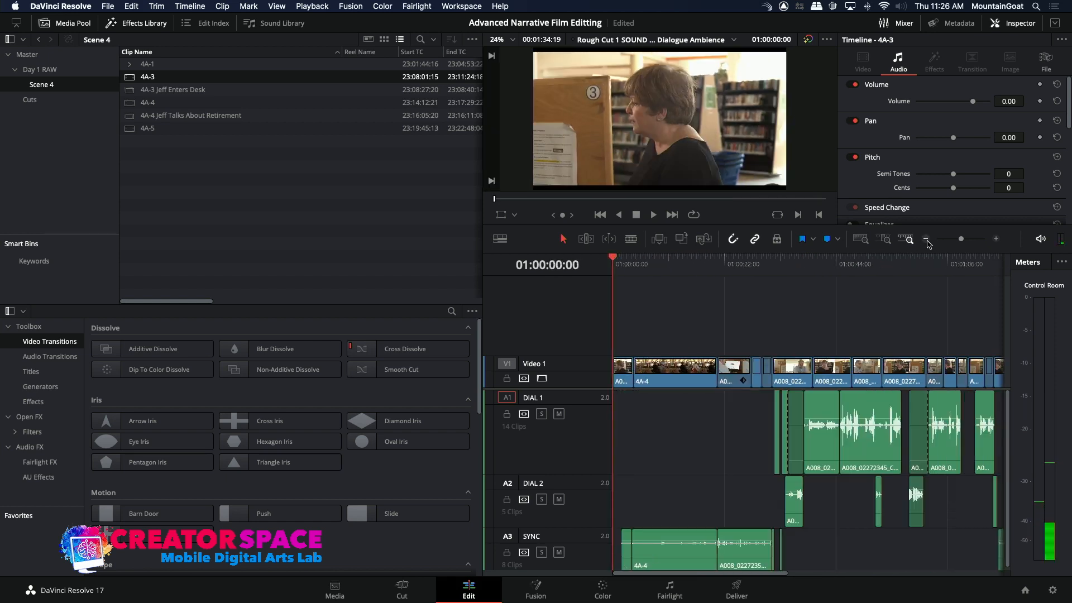
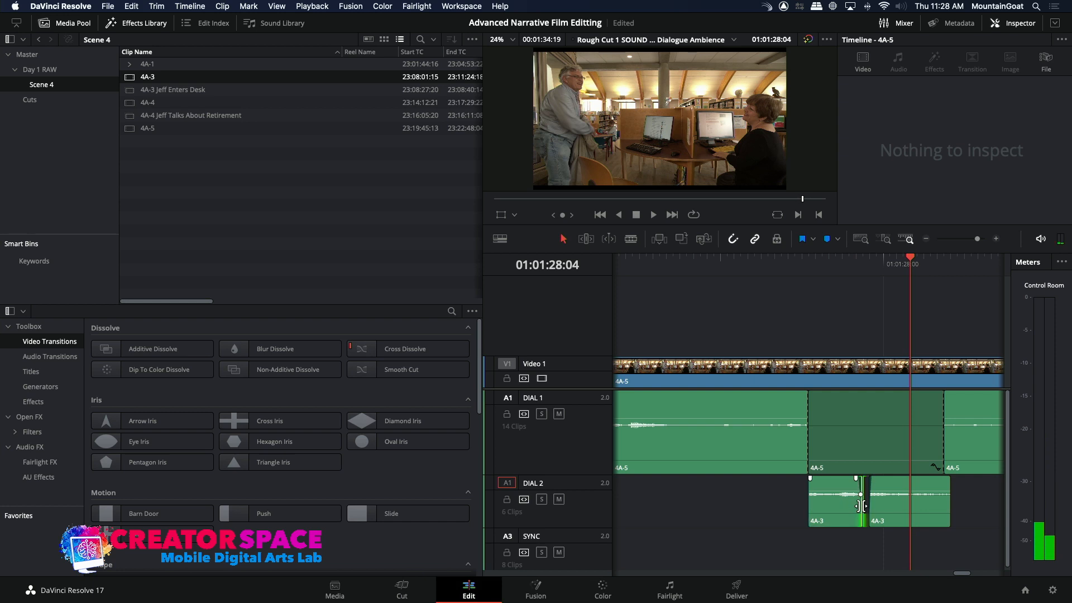
Replay the split 4A-3 line on DIAL 2, and extend the start of its second piece toward the first piece
key("slash")
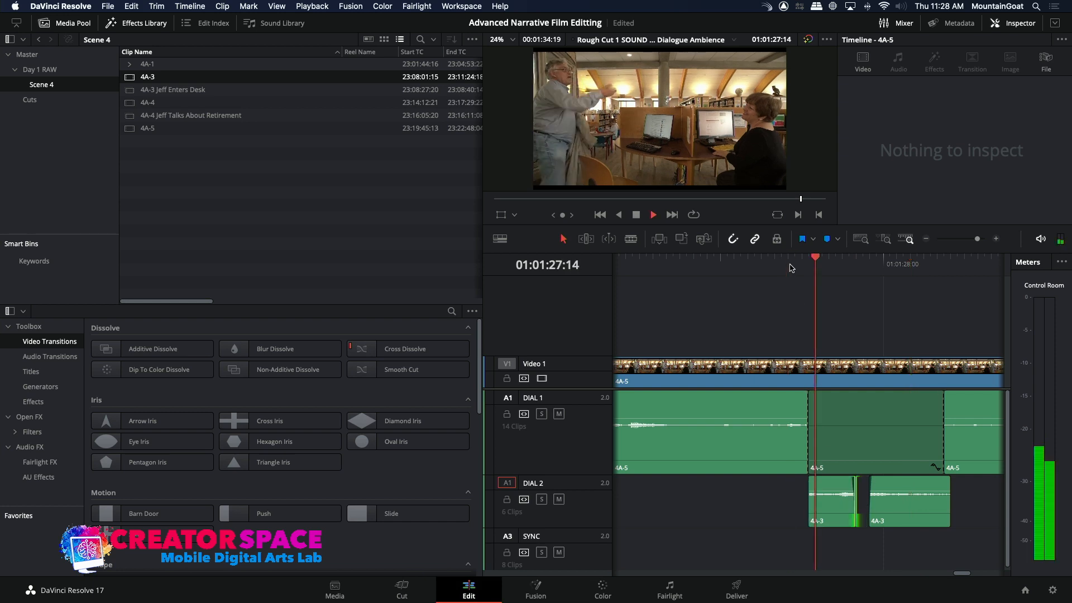
left_click_drag(869, 500, 862, 500)
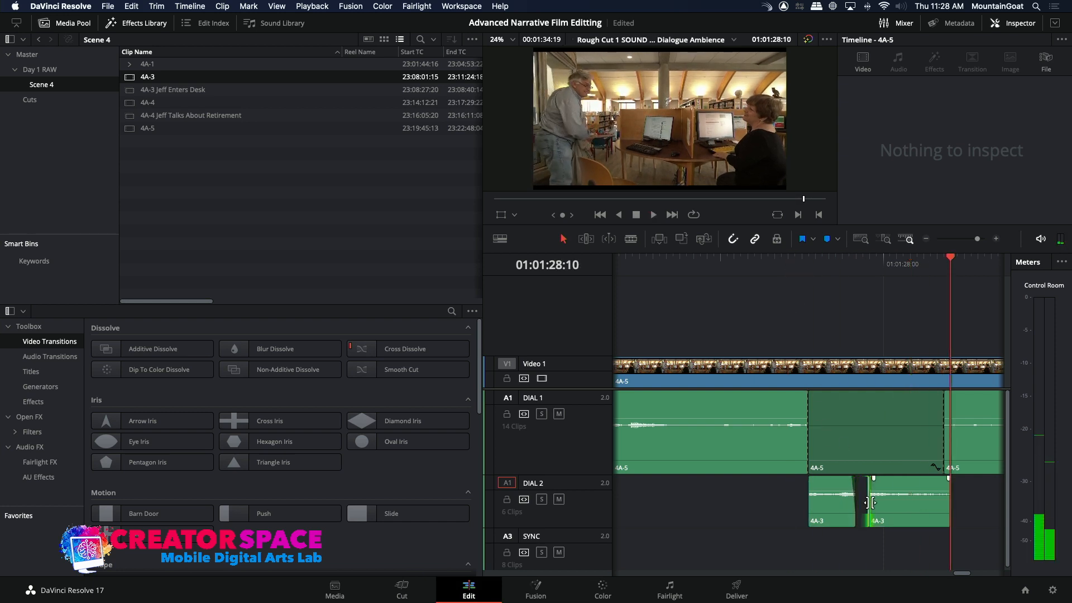
Play the dialogue edit around 01:01:28 and return the playhead to the start of the timeline
key("slash")
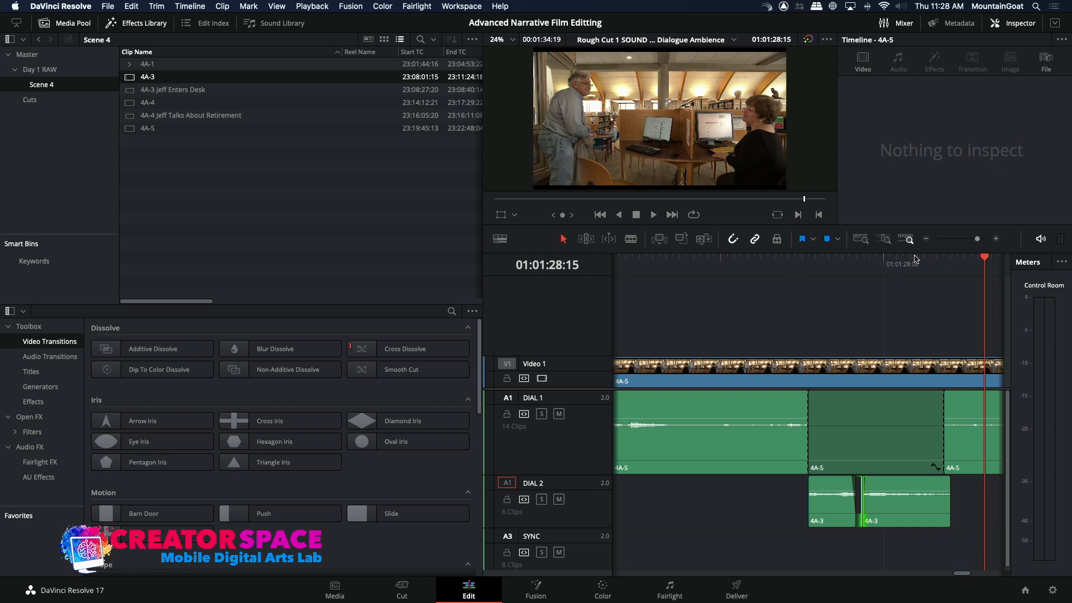
left_click(925, 239)
left_click(925, 239)
left_click(925, 239)
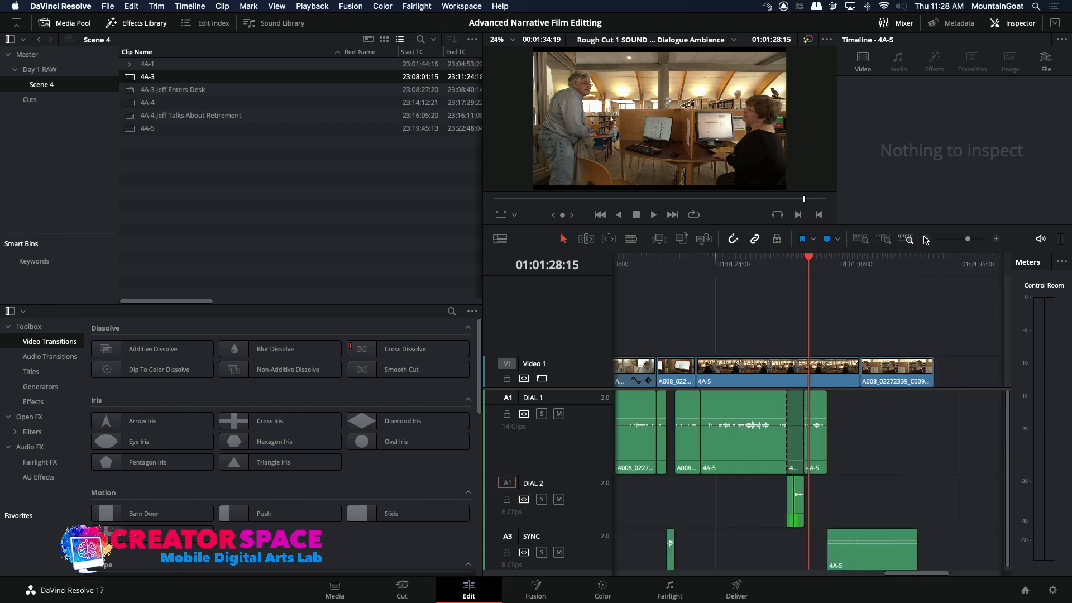
left_click(925, 239)
left_click_drag(735, 262, 560, 268)
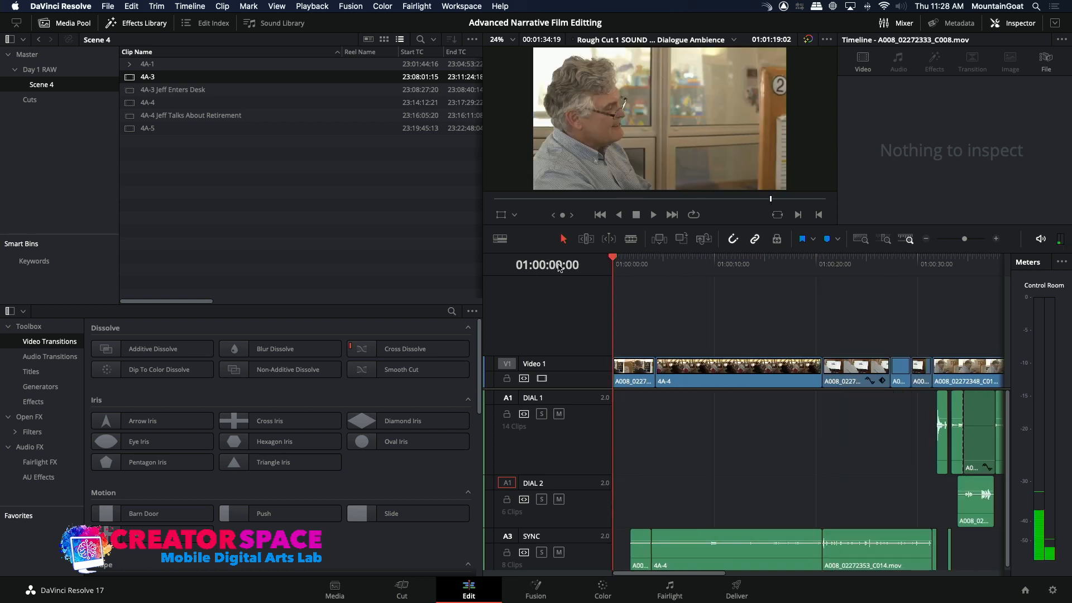
left_click(925, 239)
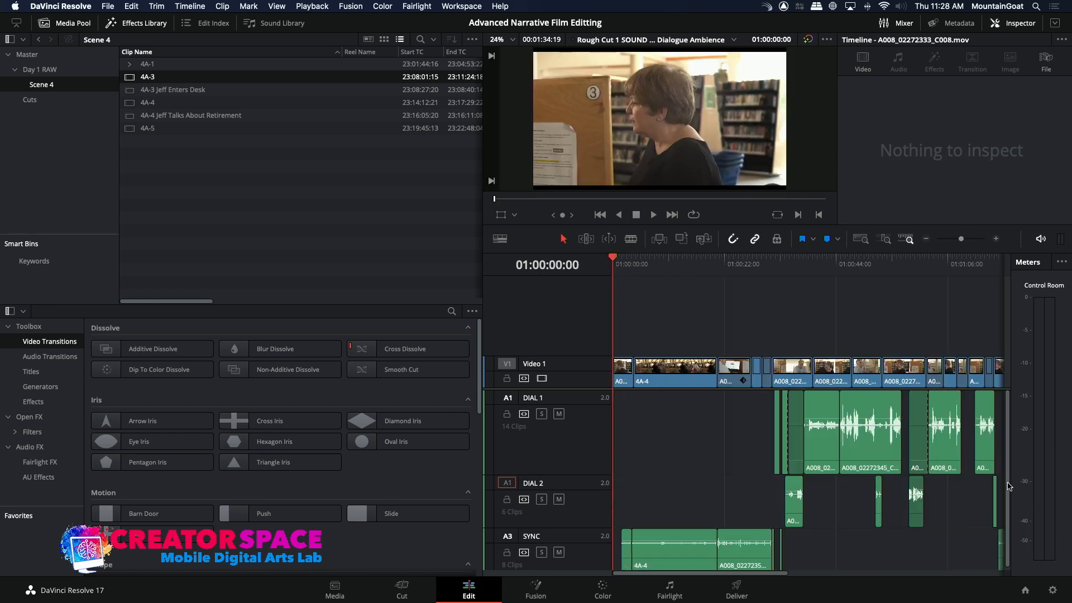
Reduce the heights of the DIAL 1, DIAL 2 and SYNC audio tracks in the timeline
scroll(1009, 486, "down", 1)
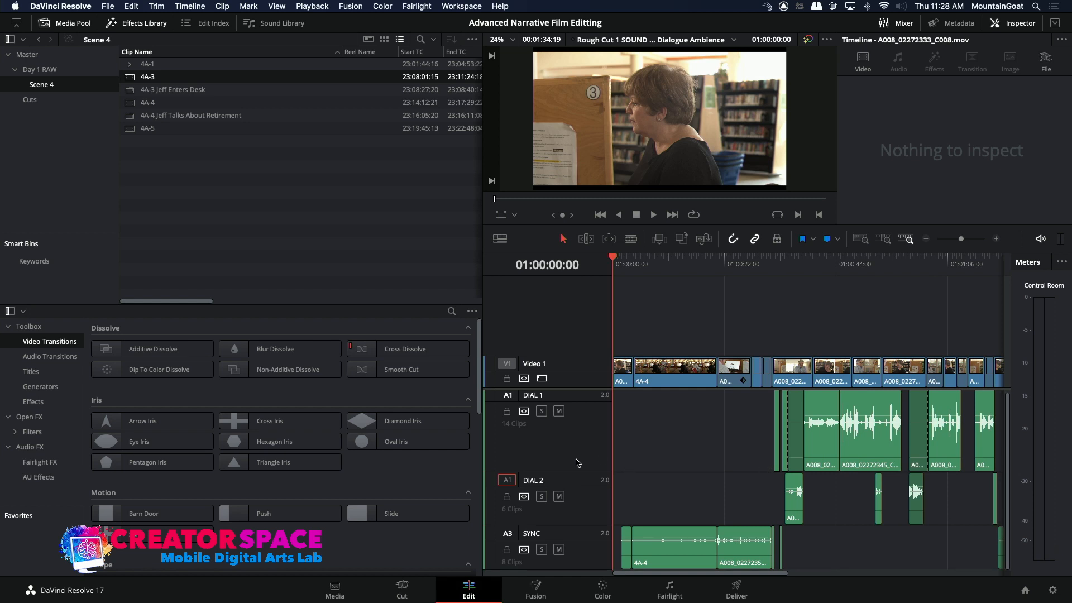
left_click_drag(579, 472, 581, 420)
mouse_move(569, 480)
left_mouse_down()
mouse_move(569, 459)
mouse_move(568, 484)
left_mouse_up()
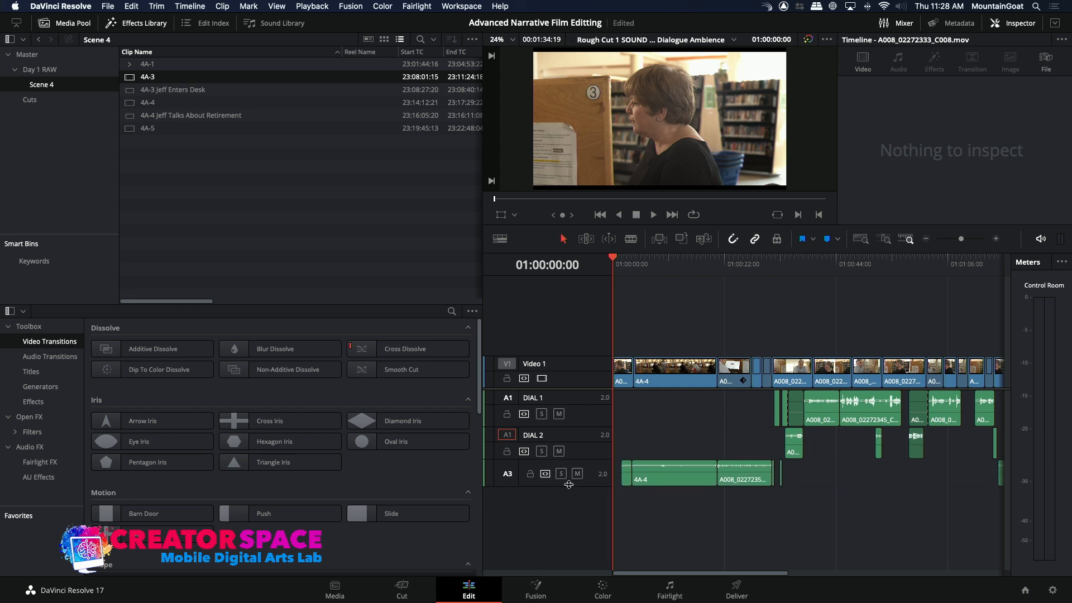
Create a bin named "Background Tracks" in the Master bin and open it
left_click(27, 55)
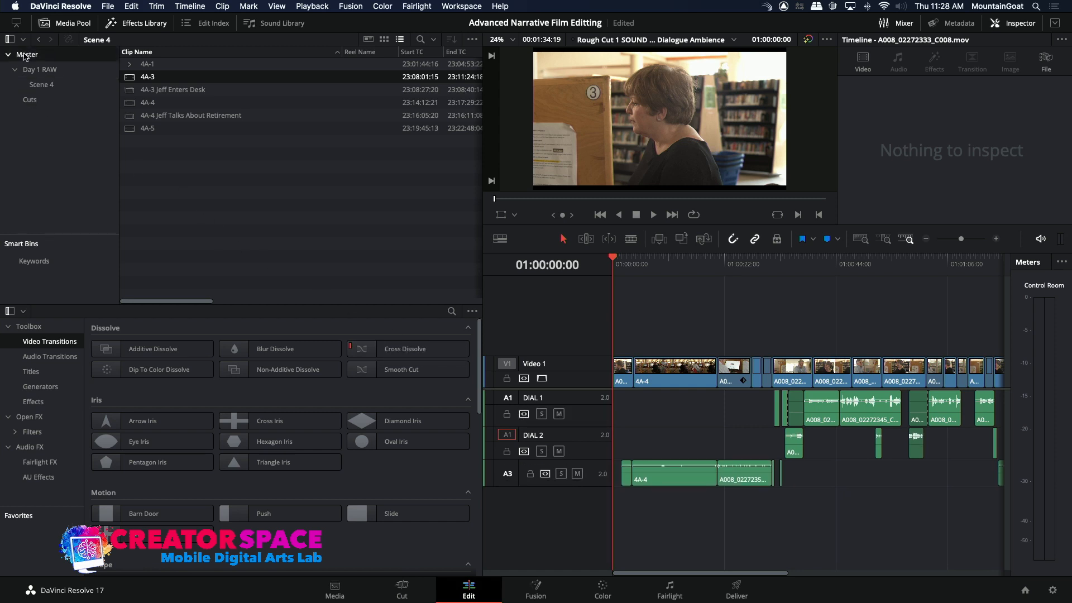
right_click(51, 175)
left_click(56, 178)
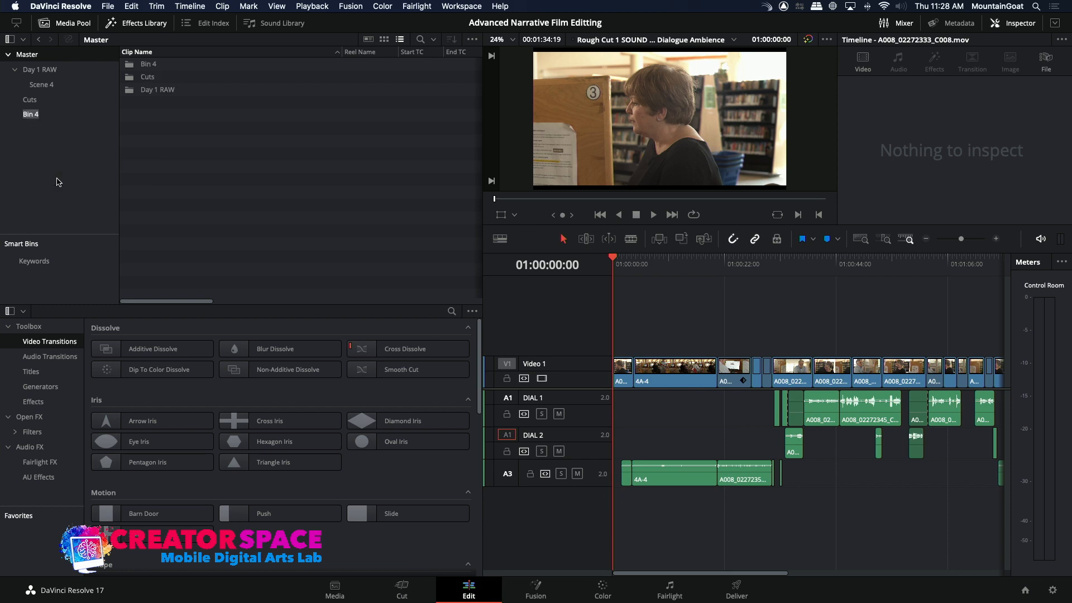
key("BackSpace")
type("Background Tracks")
key("Return")
left_click(128, 66)
double_click(129, 66)
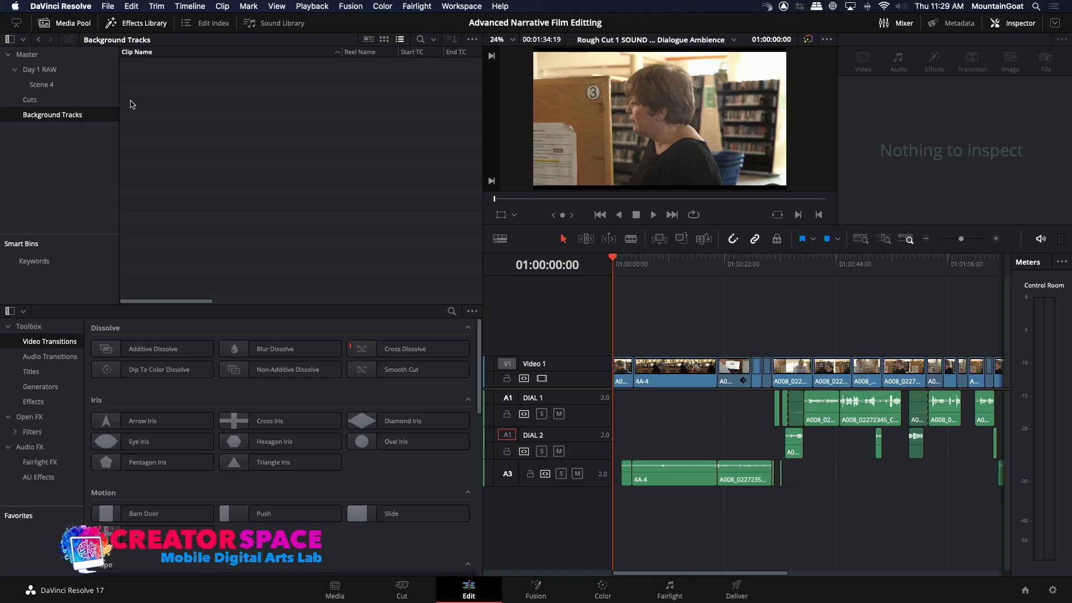
Start a media import into the bin and browse FILM TV MASTERS to the SOUND IDEAS library's CD S10-01 - Series 10,000 Ambience III folder
right_click(155, 107)
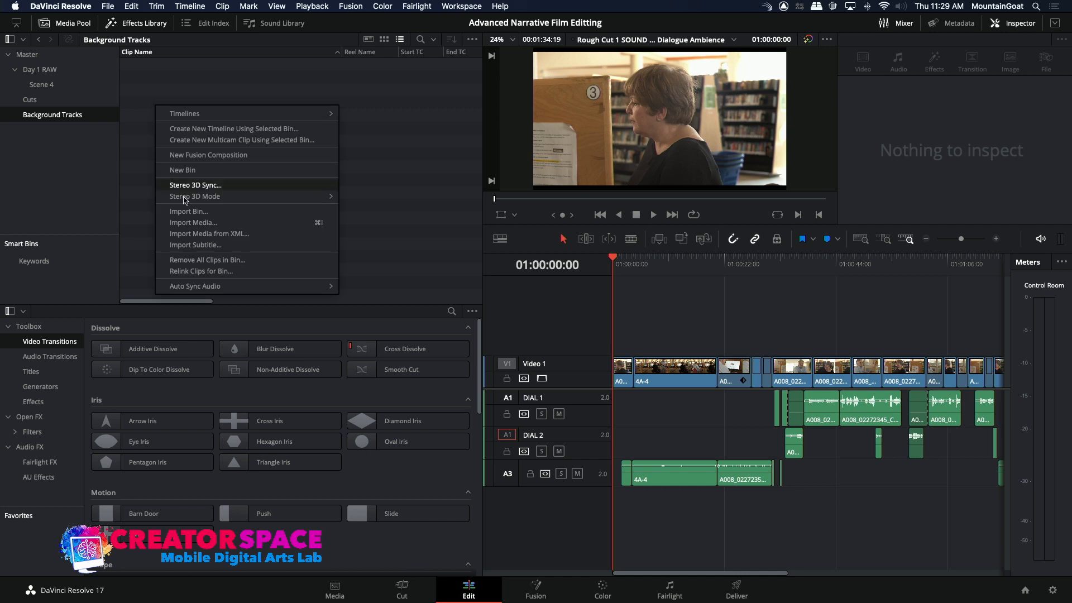
left_click(187, 222)
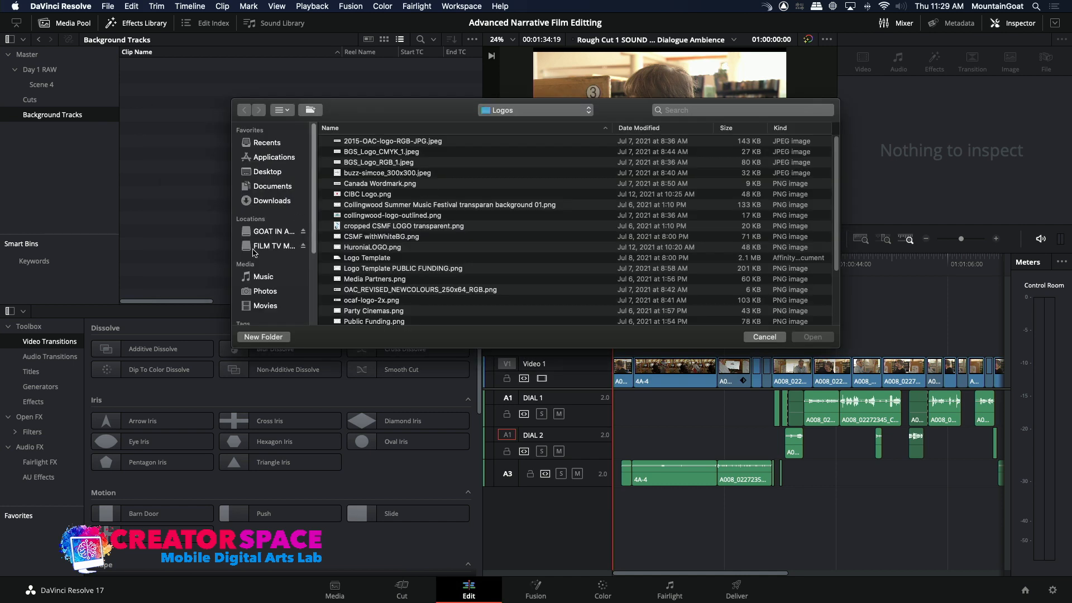
left_click(262, 246)
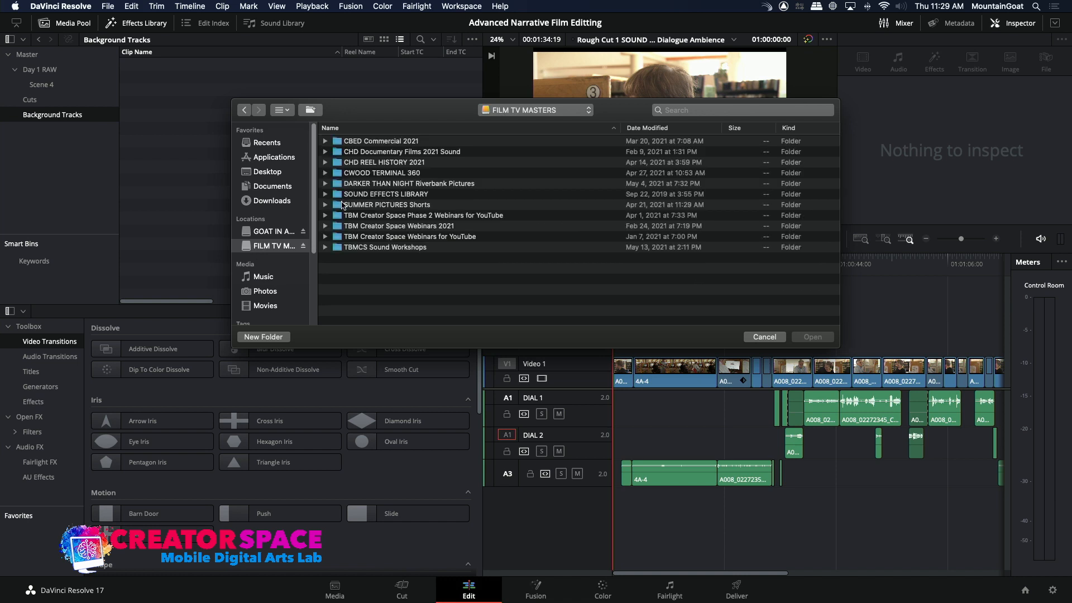
double_click(340, 194)
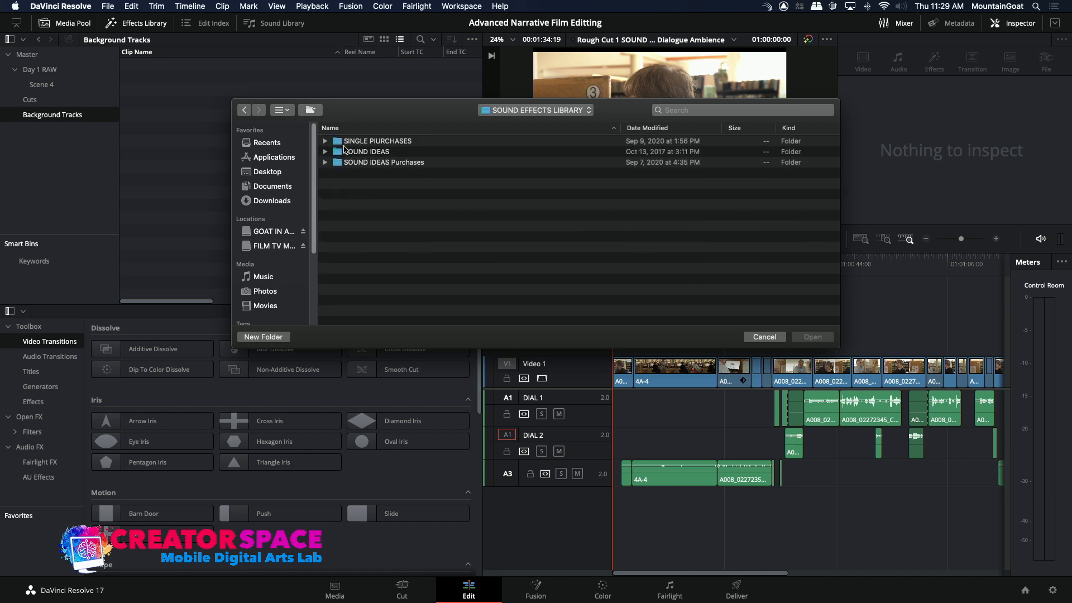
double_click(339, 154)
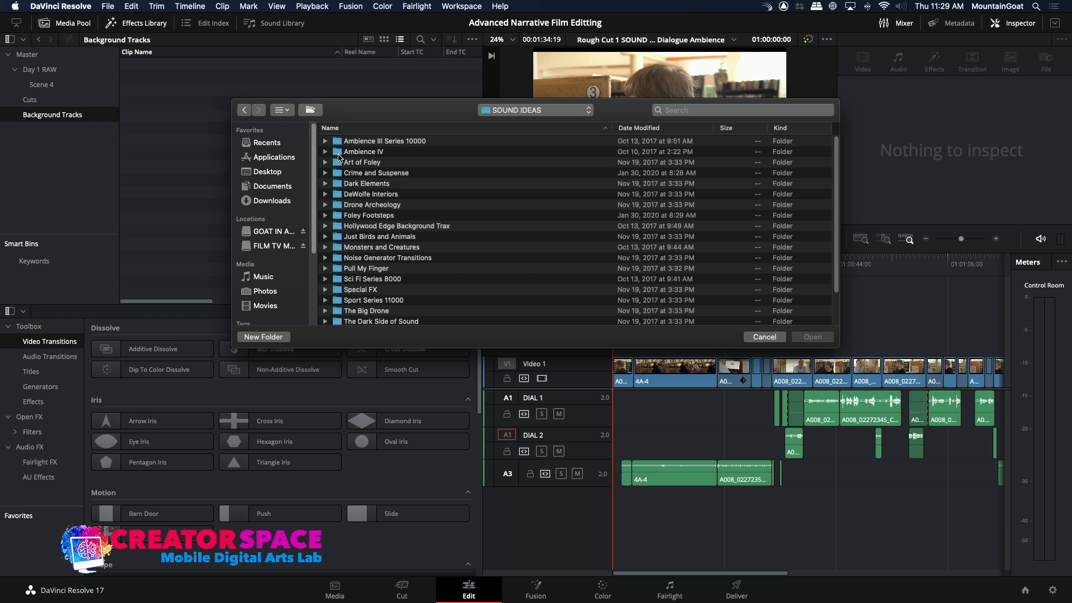
double_click(339, 141)
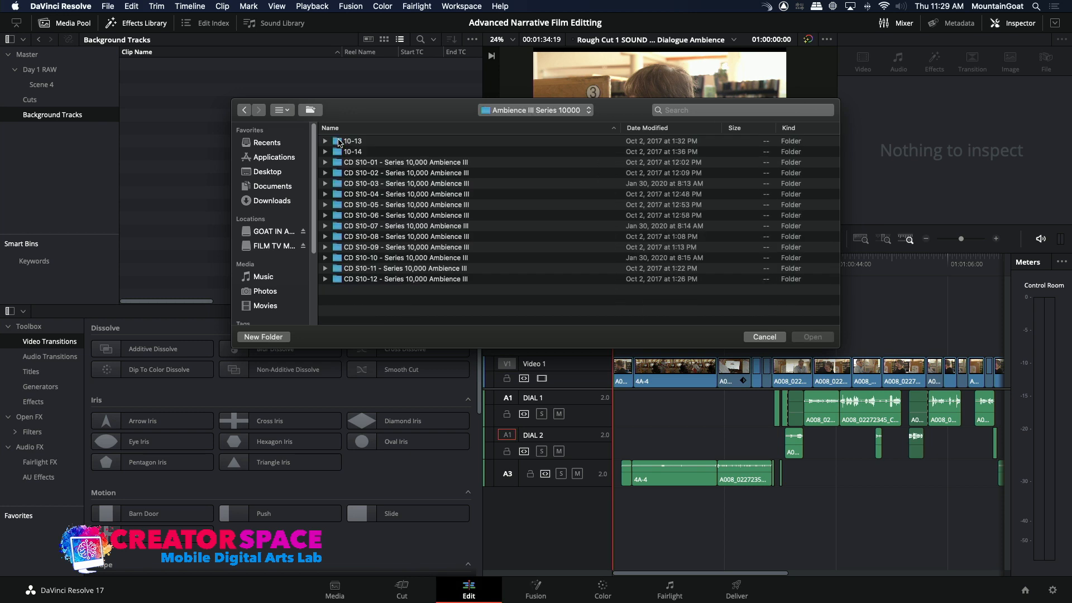
double_click(335, 163)
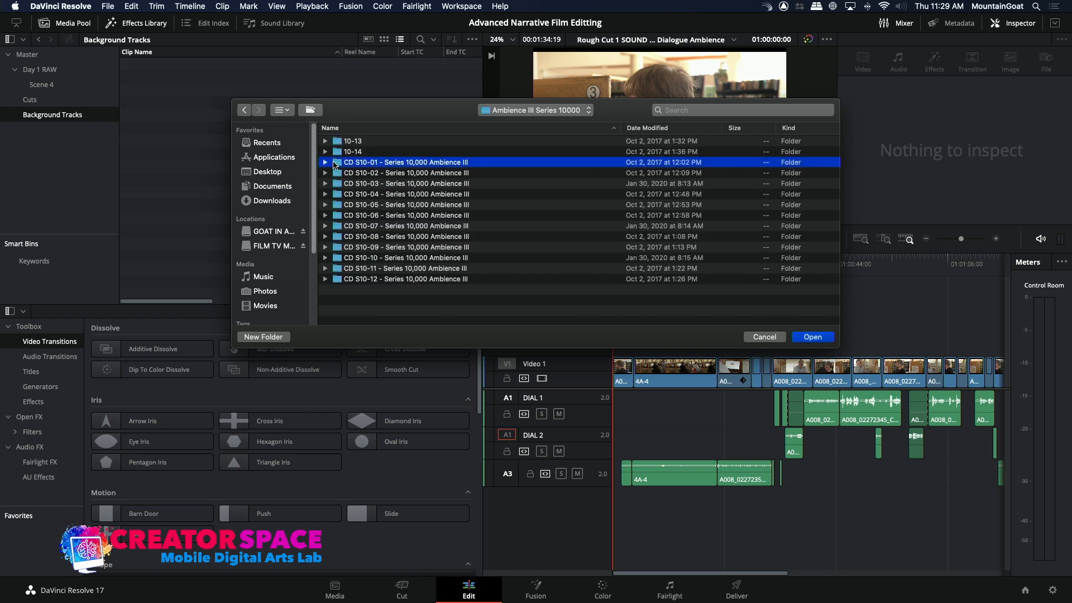
scroll(810, 243, "down", 3)
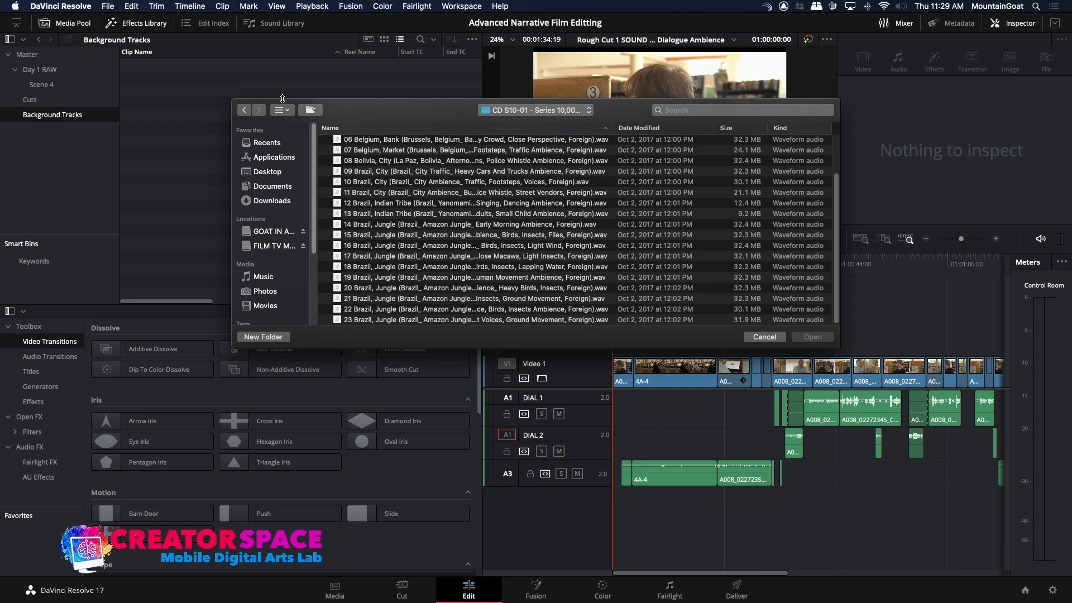
Leave the CD S10-01 folder and search this Mac for "Room Tone" files to import
left_click(244, 110)
left_click(672, 110)
type("Room Tone")
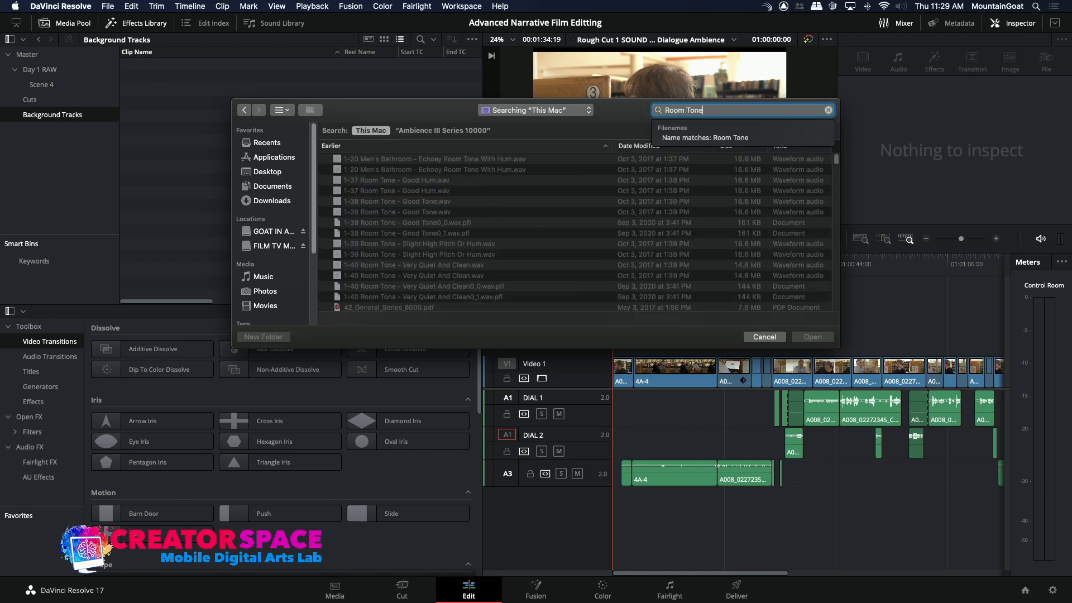
left_click(339, 211)
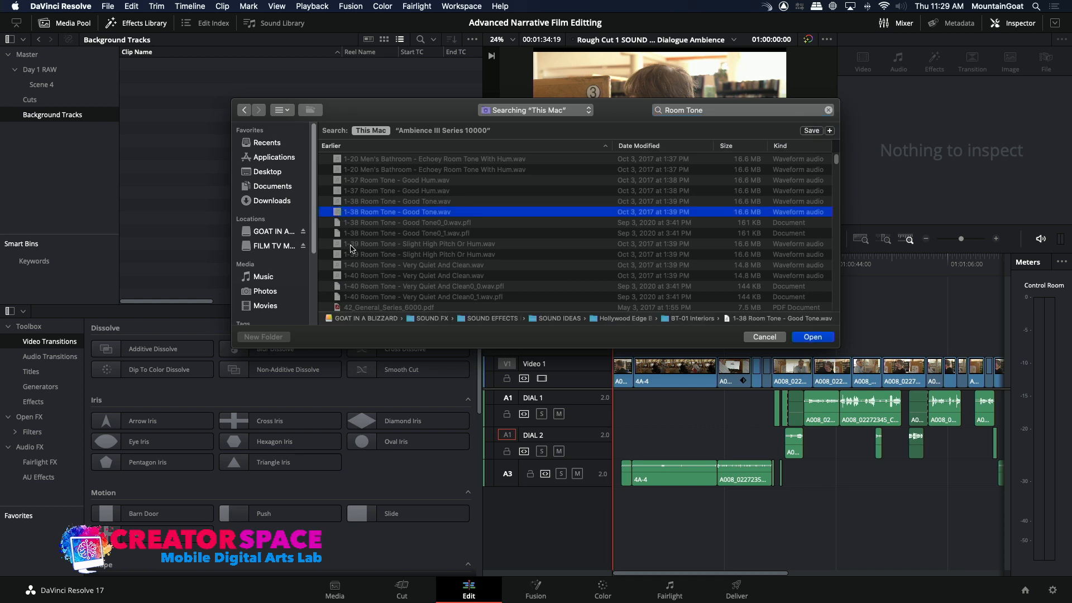
left_click(335, 276, "super")
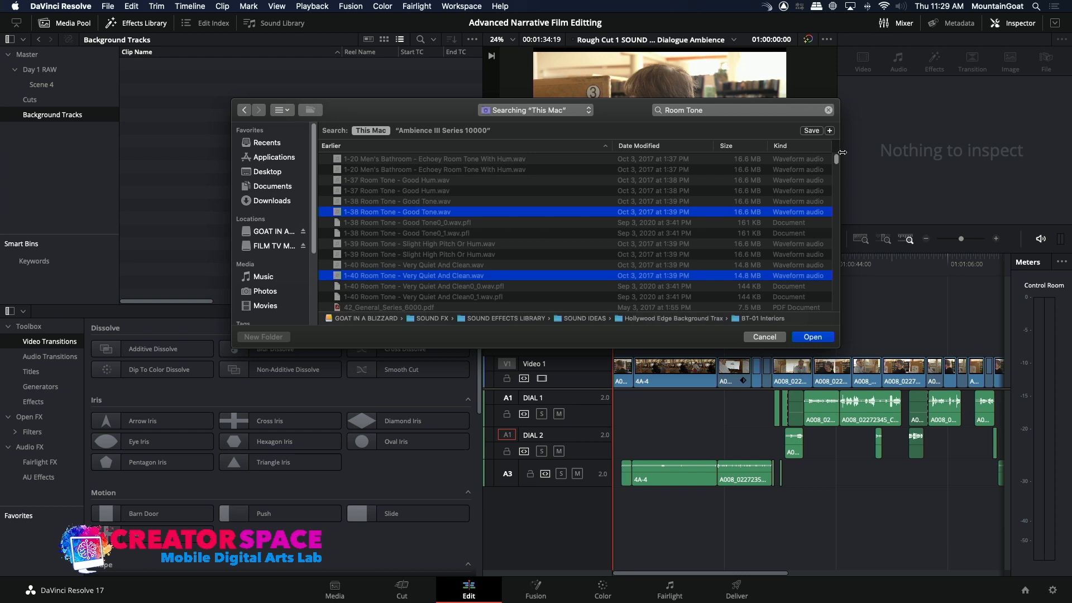
left_click_drag(836, 160, 837, 172)
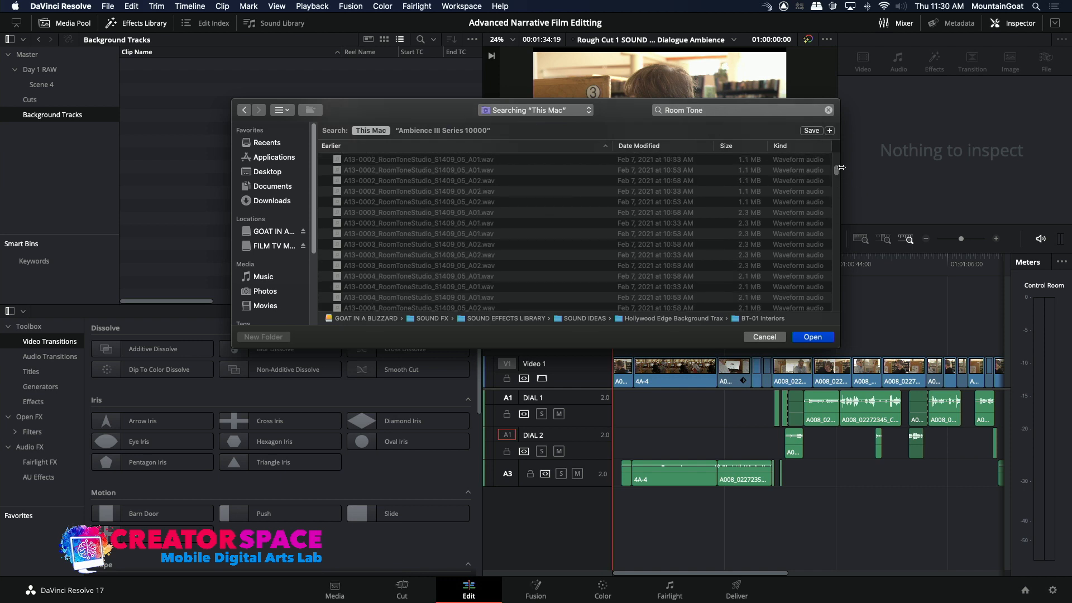
left_click_drag(838, 173, 840, 252)
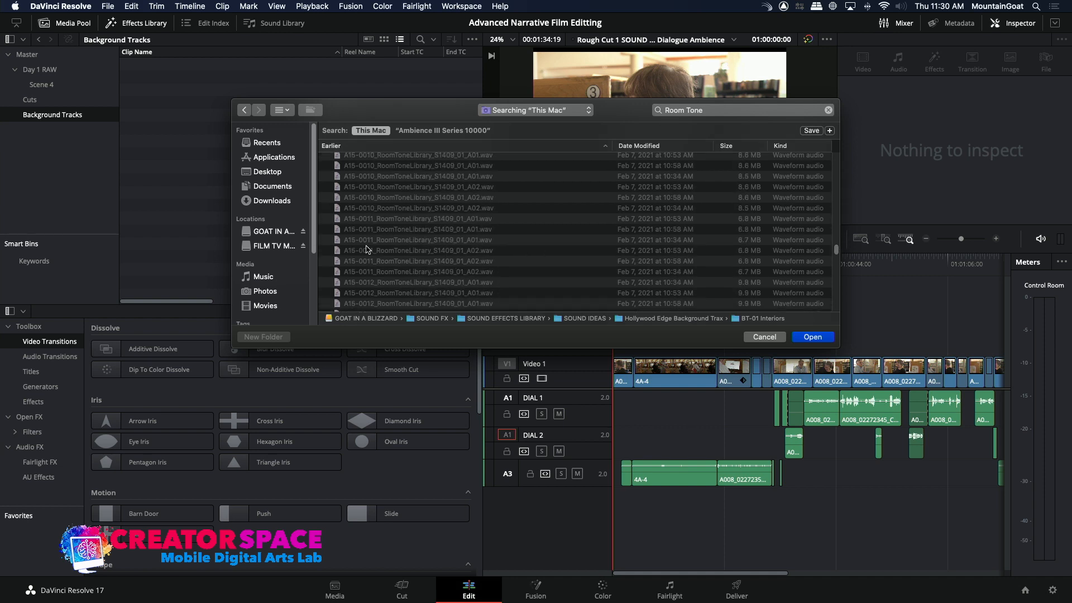
left_click(338, 240)
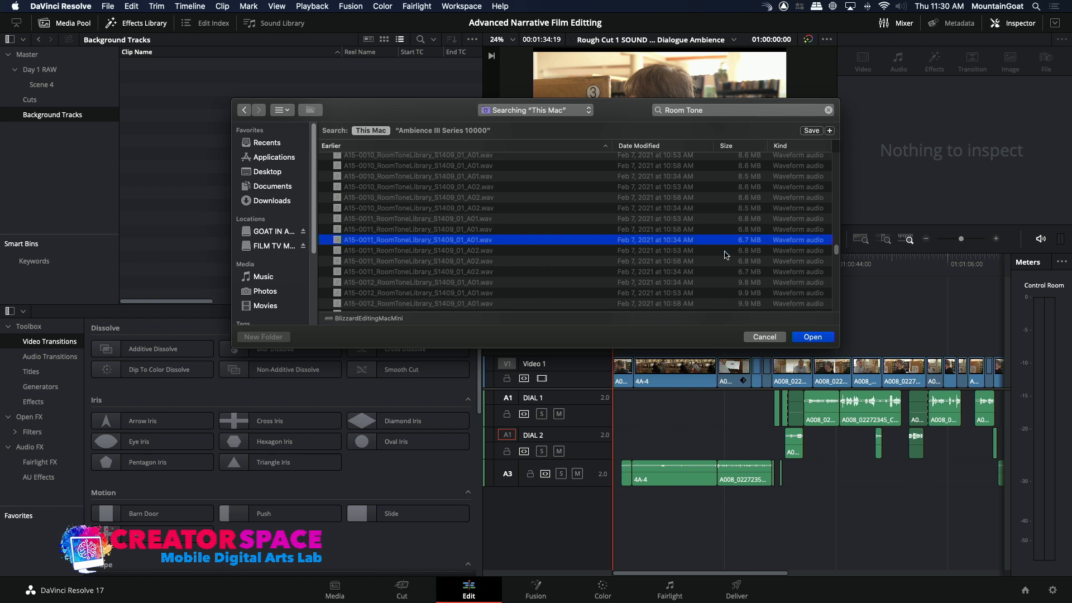
left_click_drag(836, 250, 838, 293)
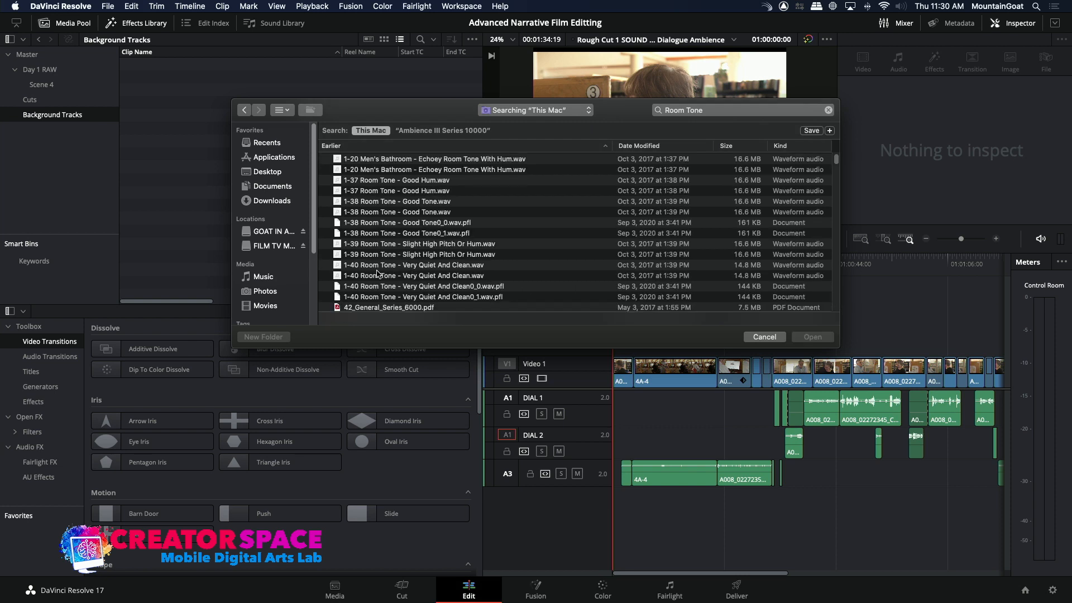
Import 1-39 Room Tone - Slight High Pitch Or Hum.wav, 1-40 Room Tone - Very Quiet And Clean.wav, RoomToneLibrary_S1408_25.wav and RoomToneLibrary_S1409_01.wav
left_click(336, 266)
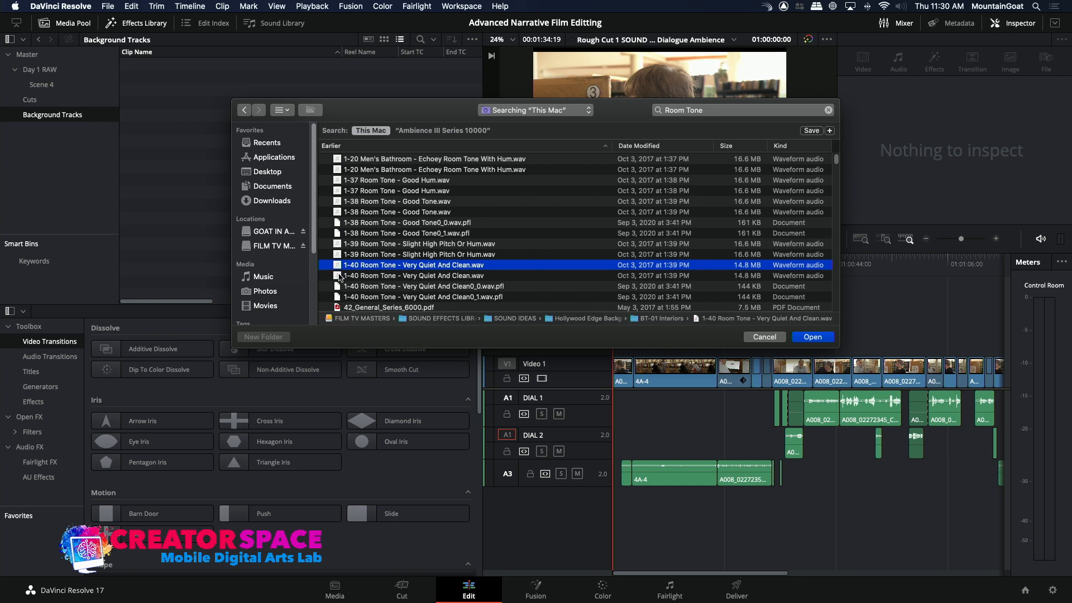
left_click(339, 244, "super")
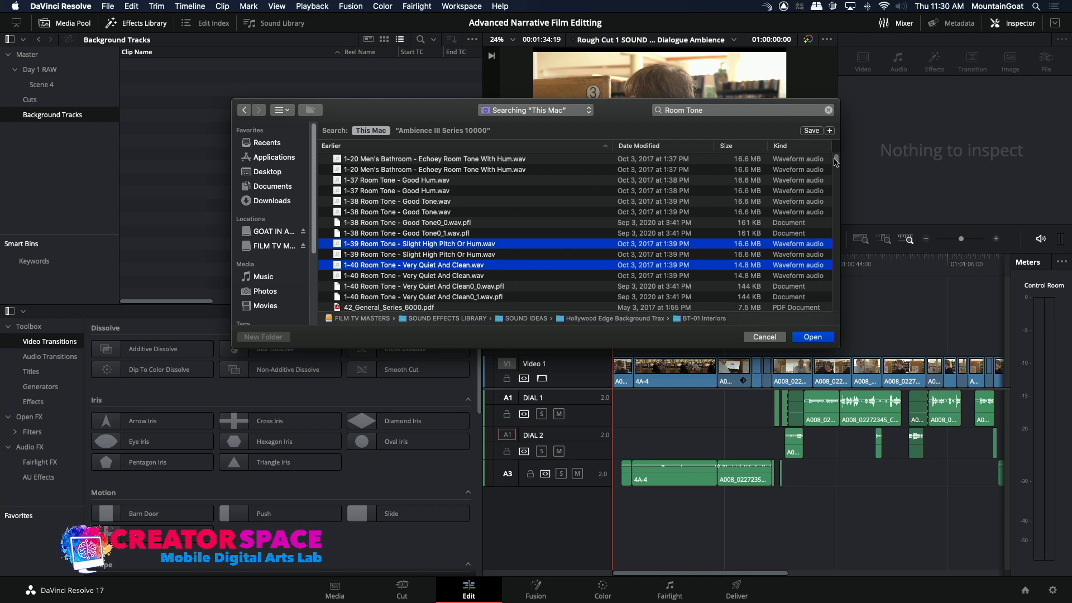
left_click_drag(836, 162, 857, 296)
left_click(337, 232)
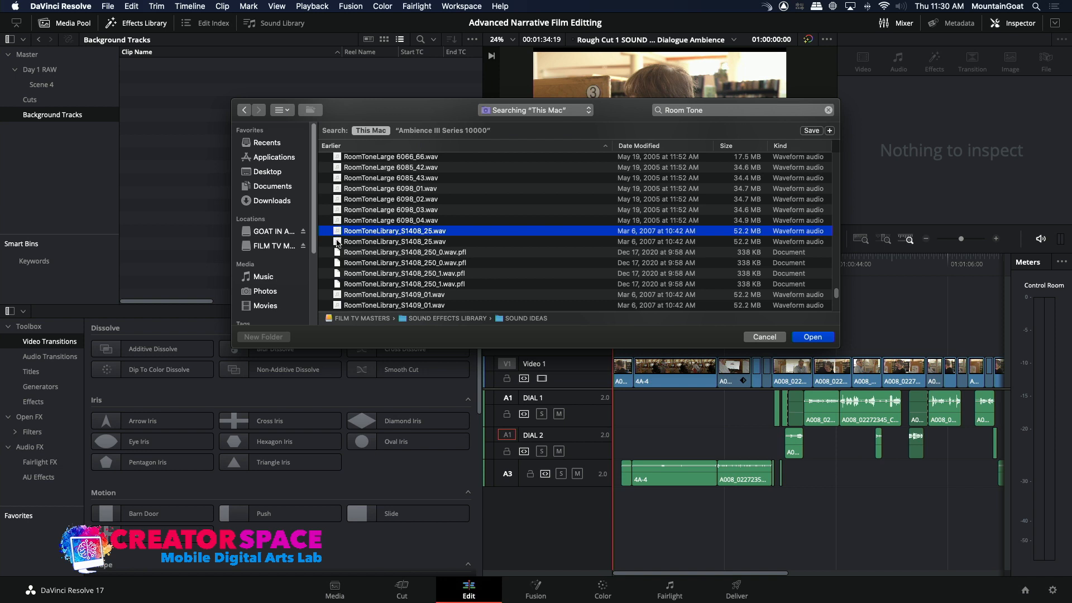
left_click(337, 242, "shift")
left_click(337, 243, "super")
left_click(337, 296, "super")
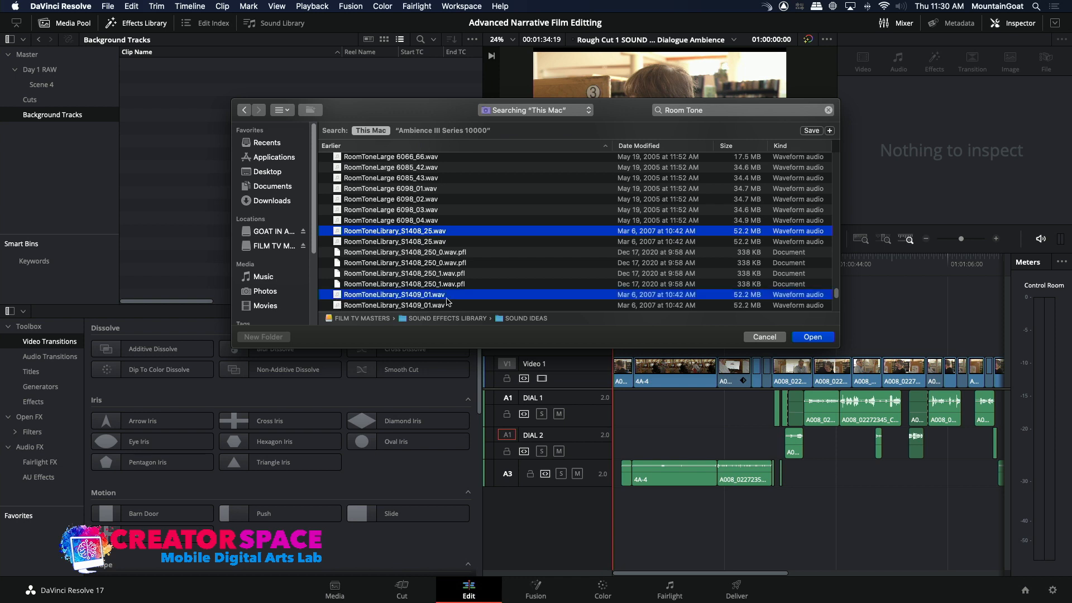
left_click(804, 338)
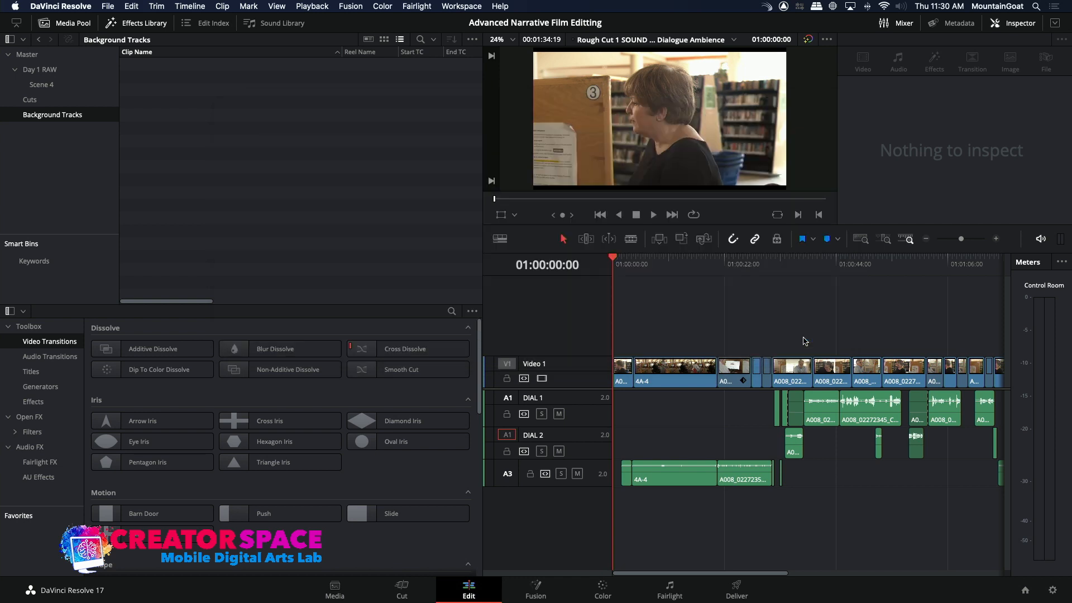
Load RoomToneLibrary_S1408_25.wav in the viewer and listen to it, including from its beginning
double_click(127, 88)
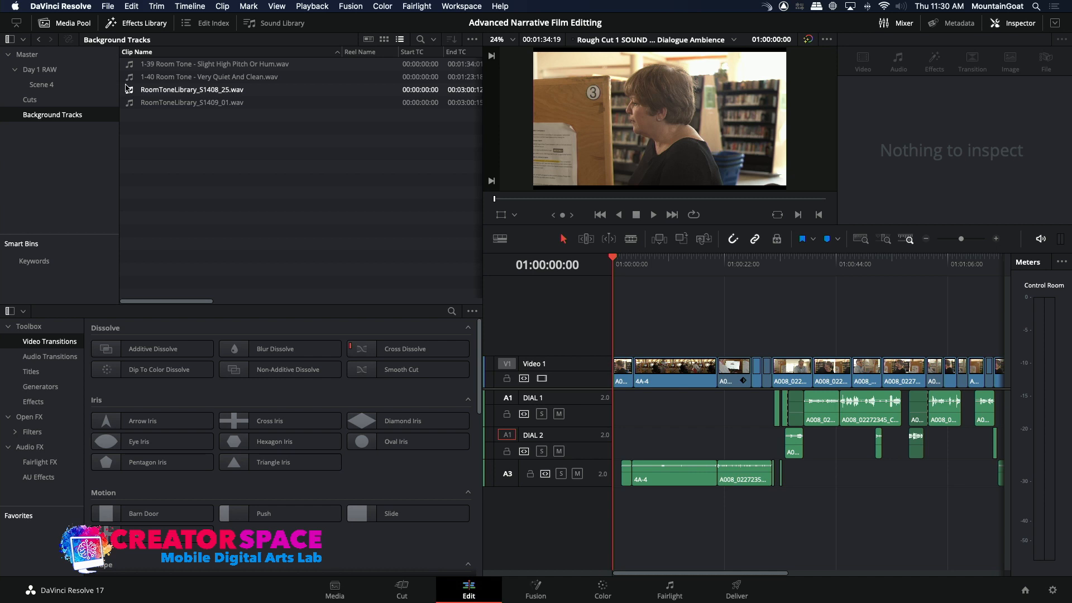
key("space")
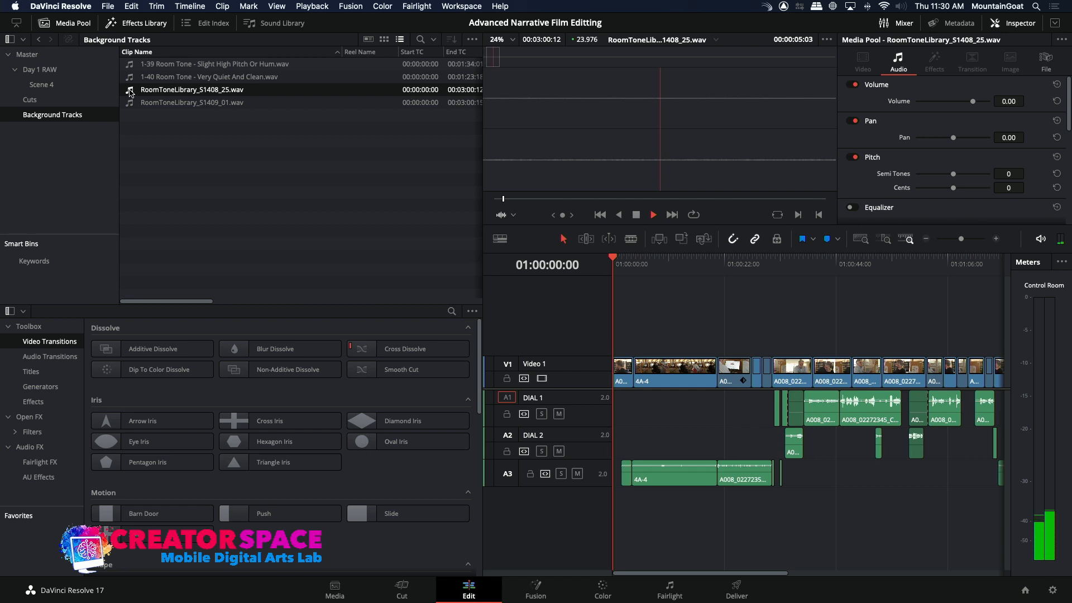
key("space")
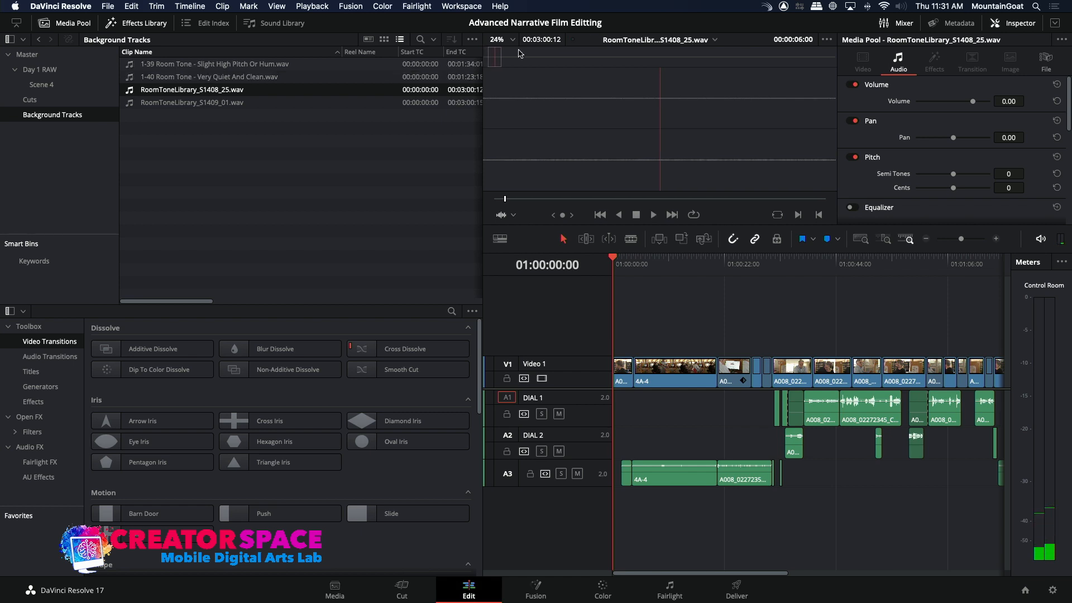
left_click_drag(491, 58, 486, 58)
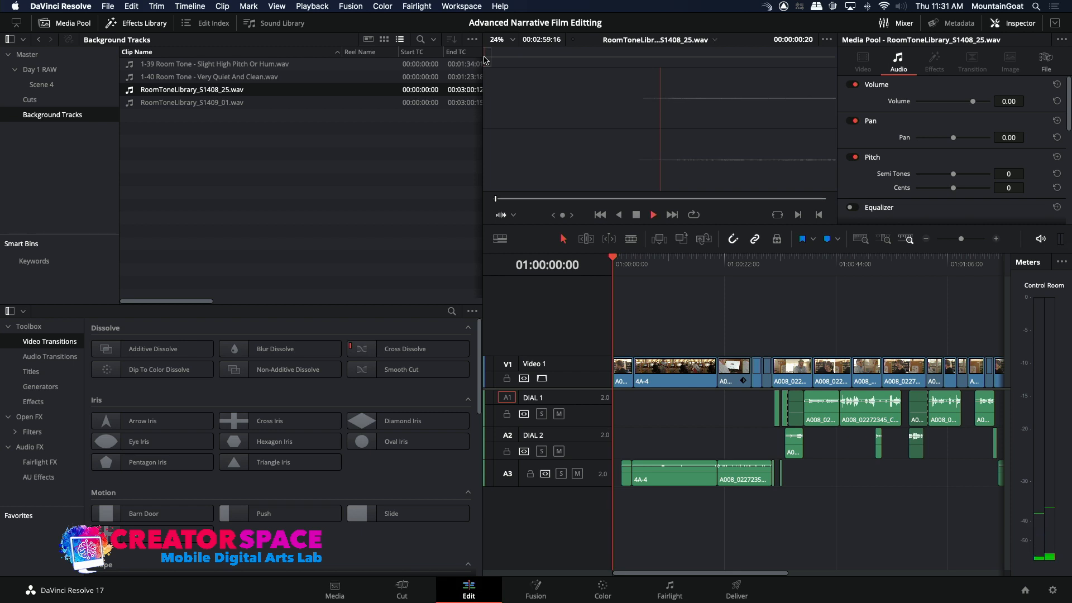
Add three stereo audio tracks below A3 in the timeline
right_click(565, 410)
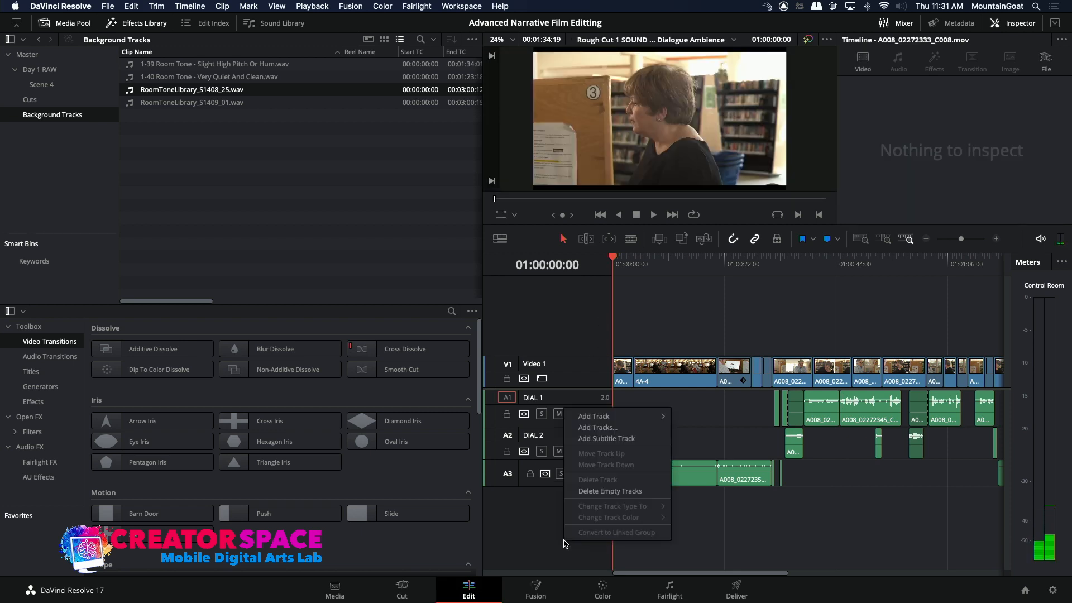
mouse_move(594, 421)
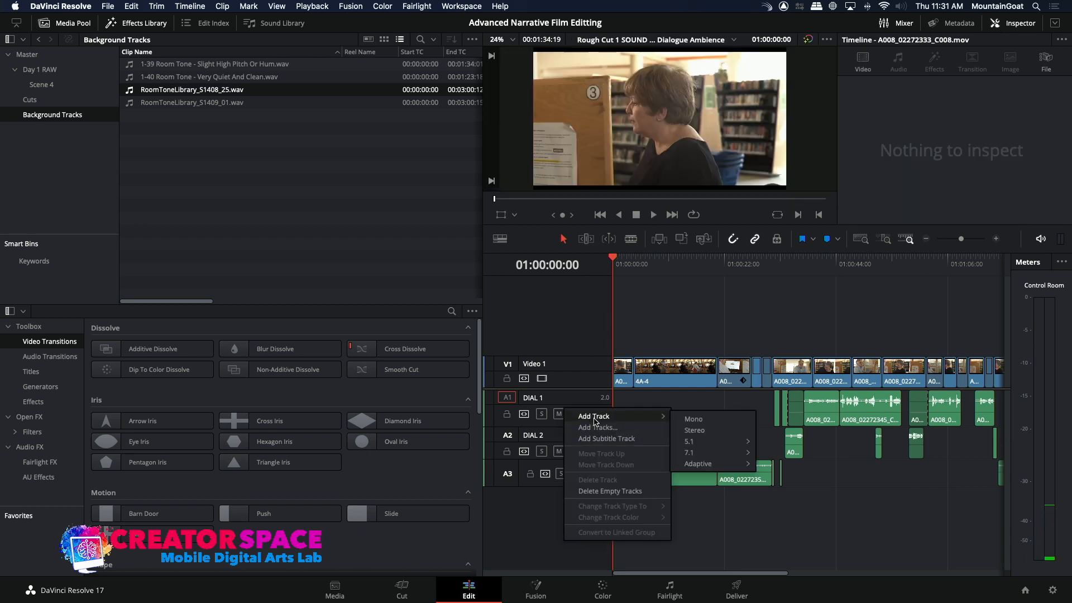
left_click(686, 431)
right_click(582, 390)
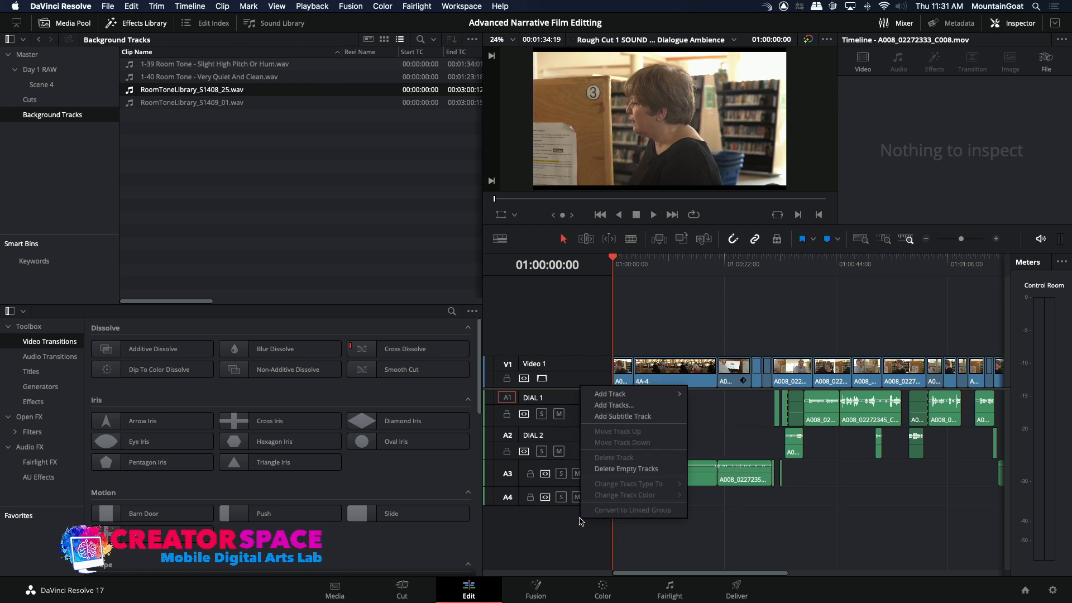
mouse_move(611, 394)
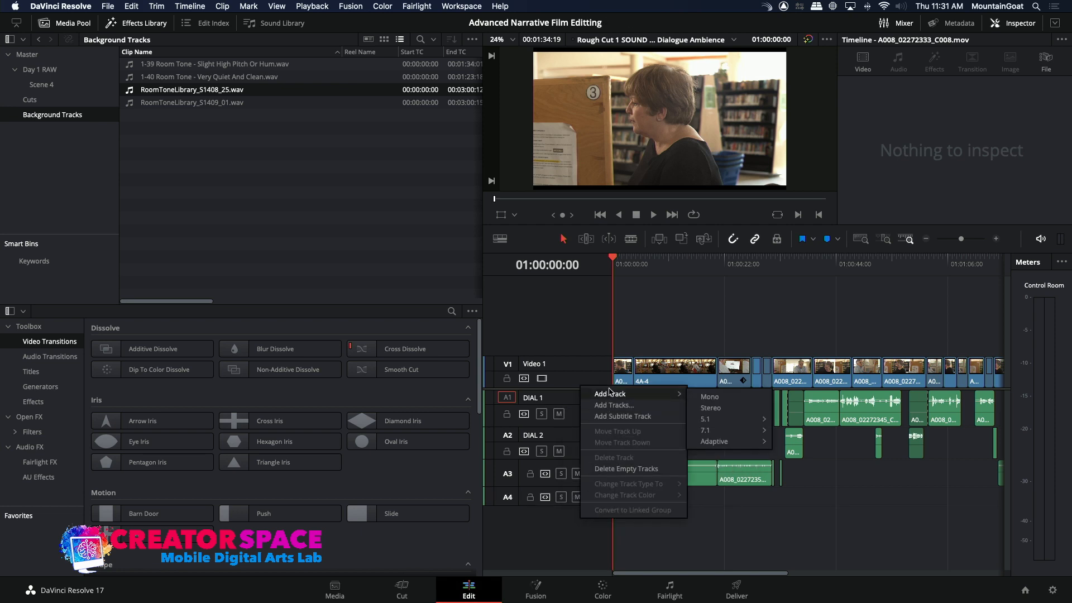
left_click(708, 408)
right_click(573, 548)
mouse_move(606, 422)
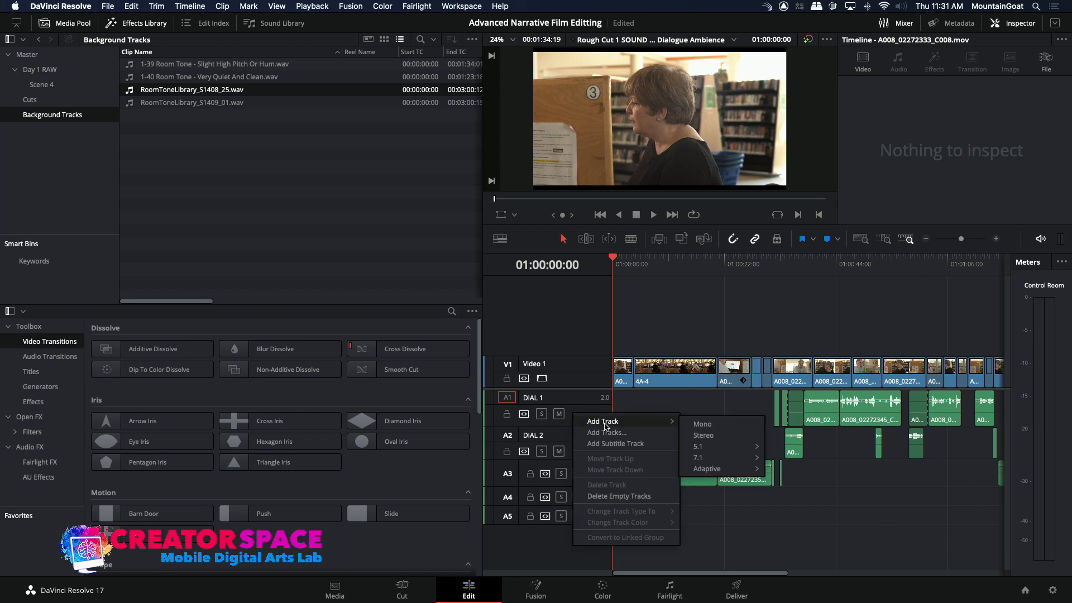
left_click(702, 435)
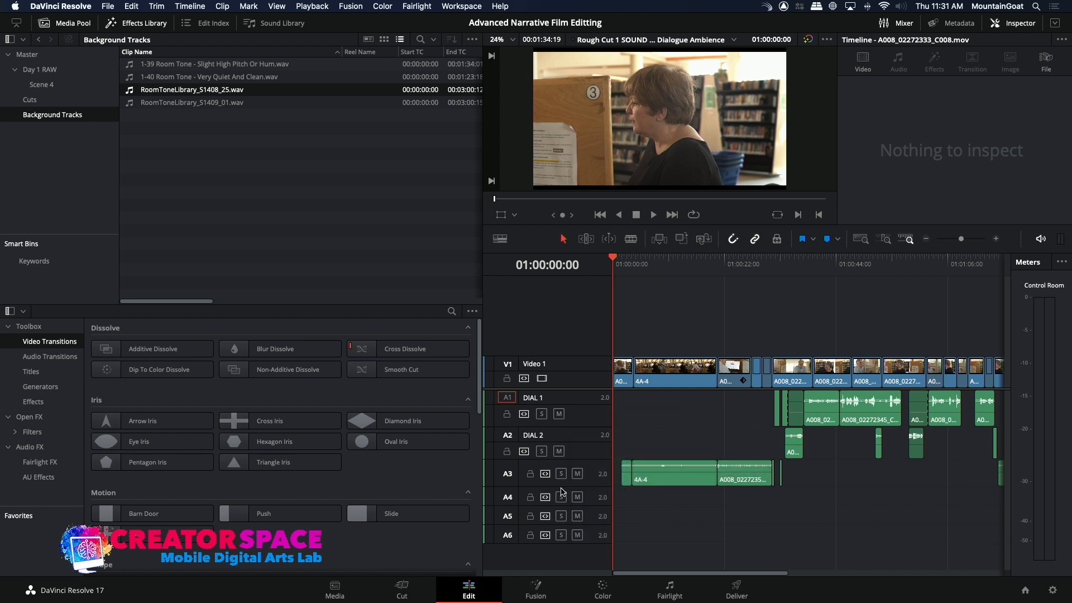
Enlarge the three new audio tracks A4, A5 and A6 and rename them AMB1, AMB 2 and AMB 3
left_click_drag(563, 485, 562, 514)
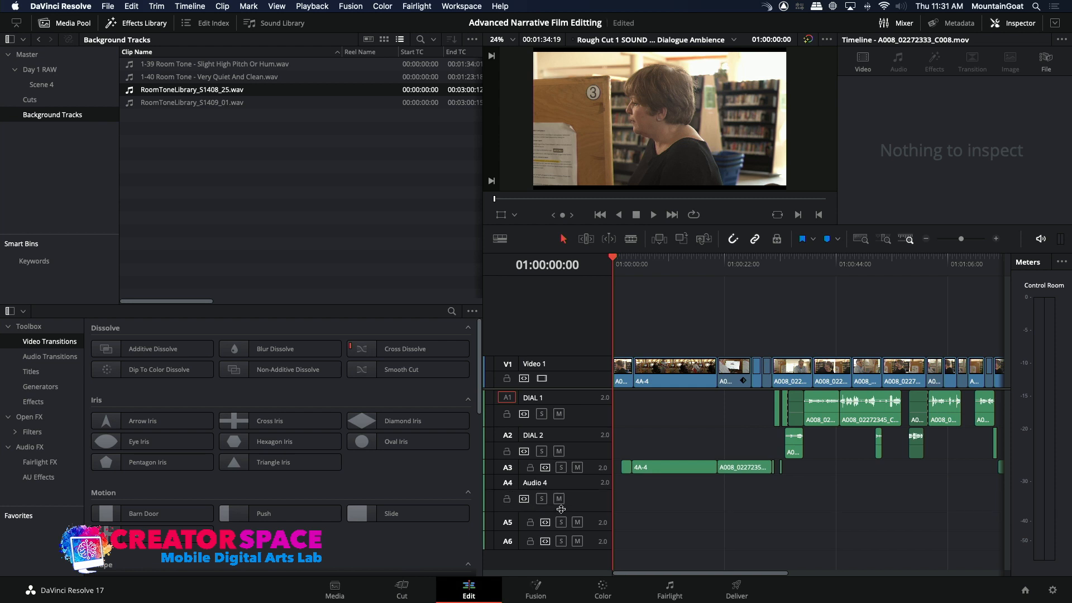
left_click(547, 485)
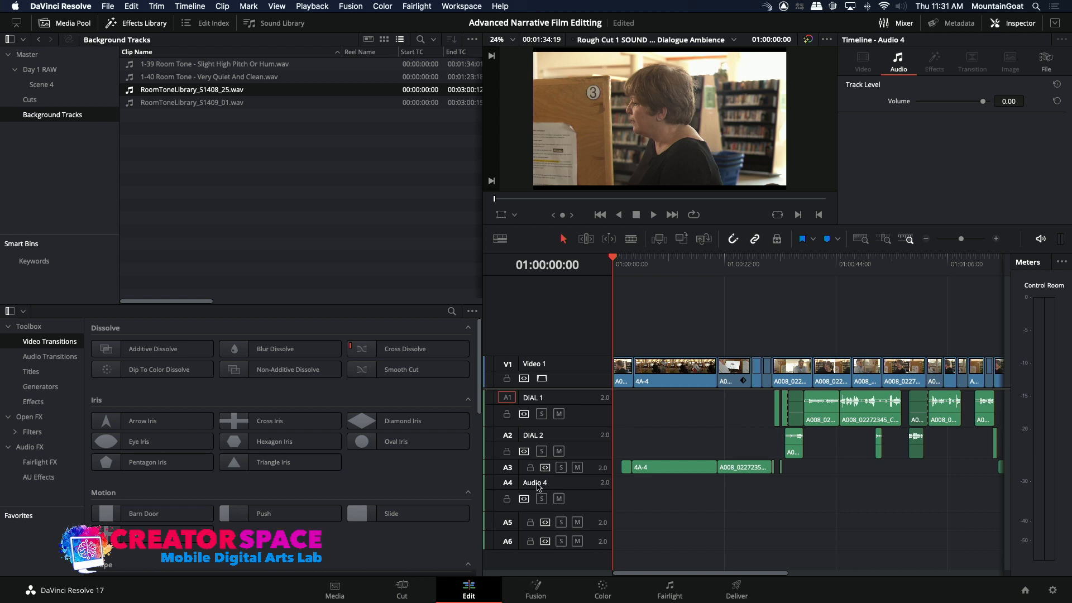
double_click(535, 484)
type("Au")
left_click_drag(542, 531, 544, 549)
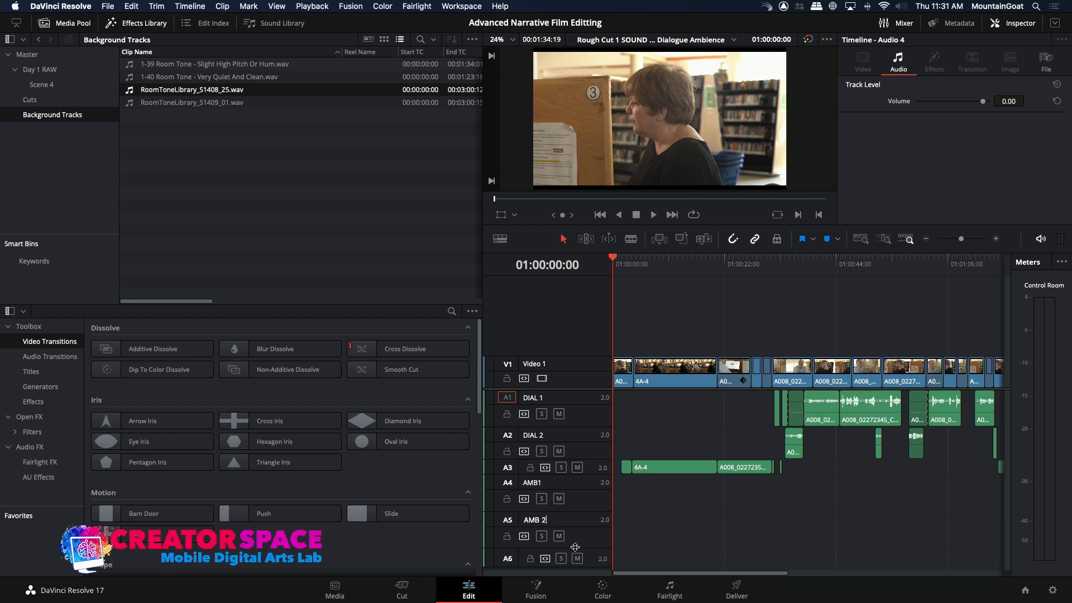
key("Return")
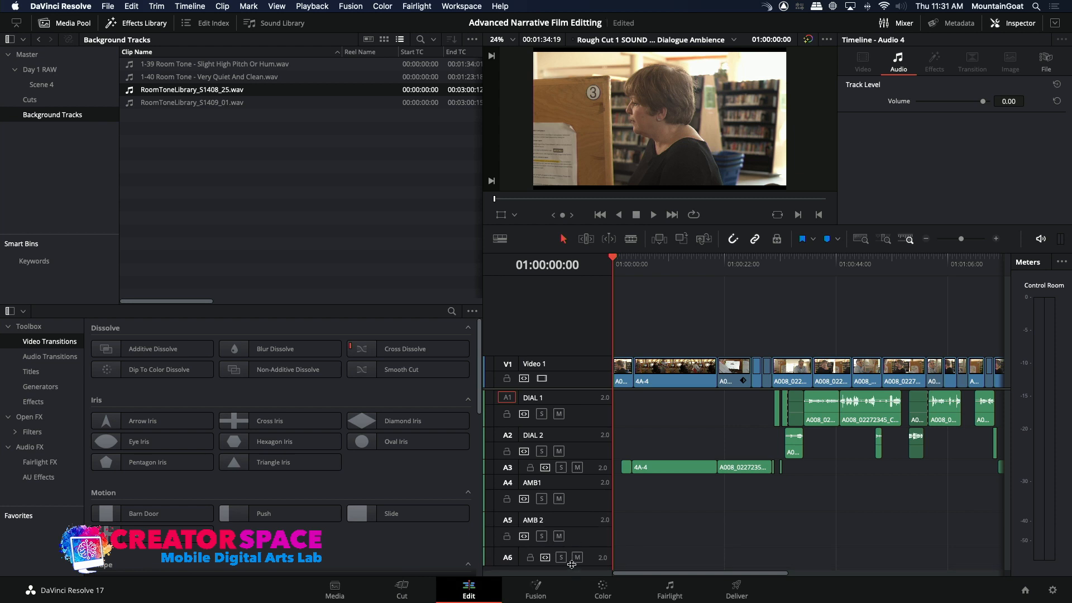
left_click_drag(571, 564, 571, 582)
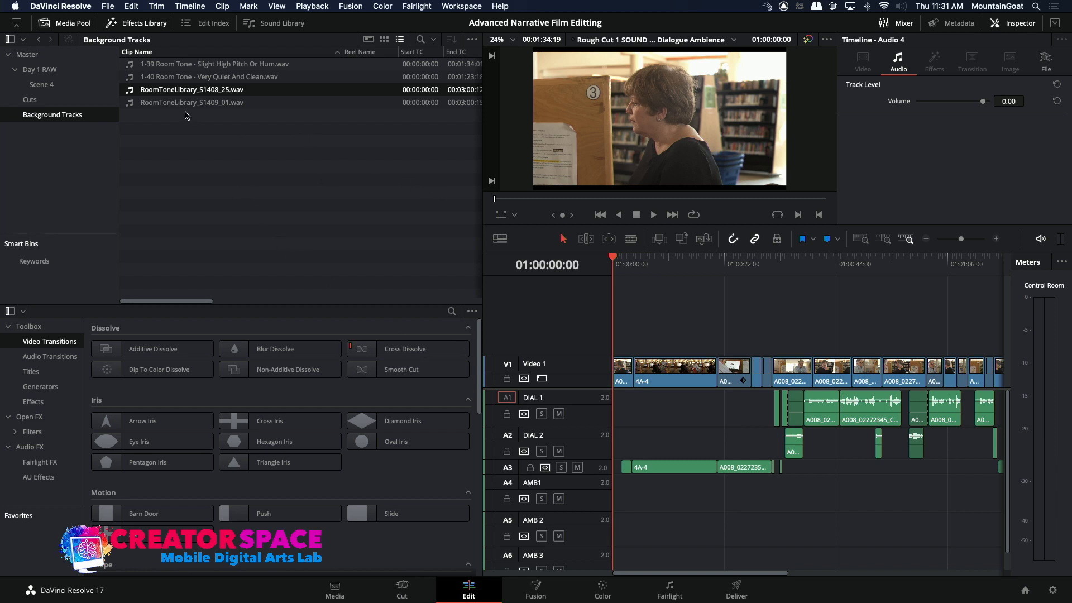
Target the AMB 2 track and overwrite RoomToneLibrary_S1408_25.wav onto it from the start of the timeline
double_click(128, 91)
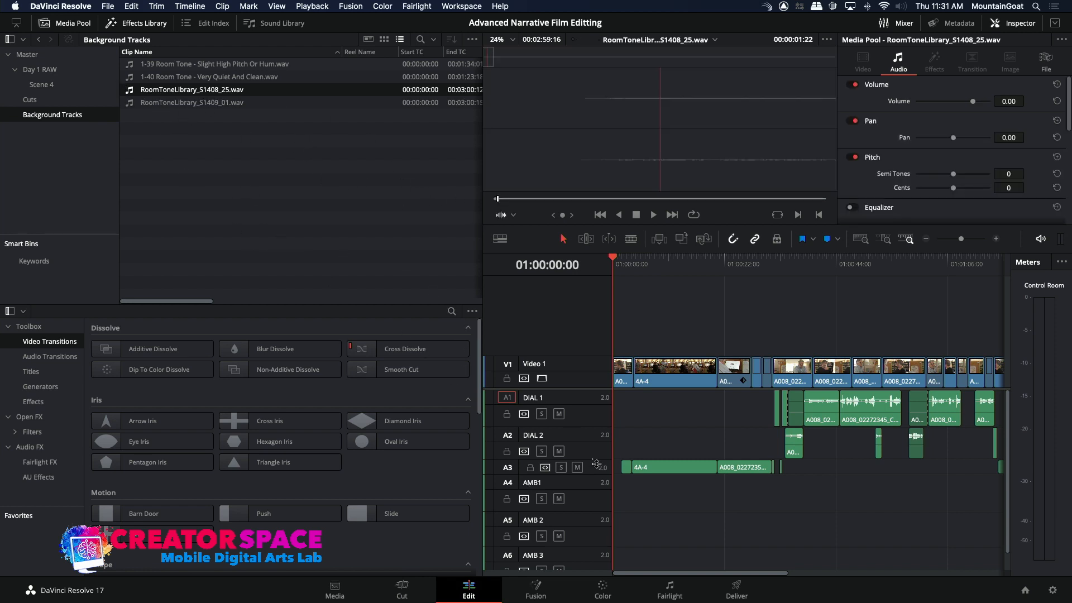
left_click(508, 520)
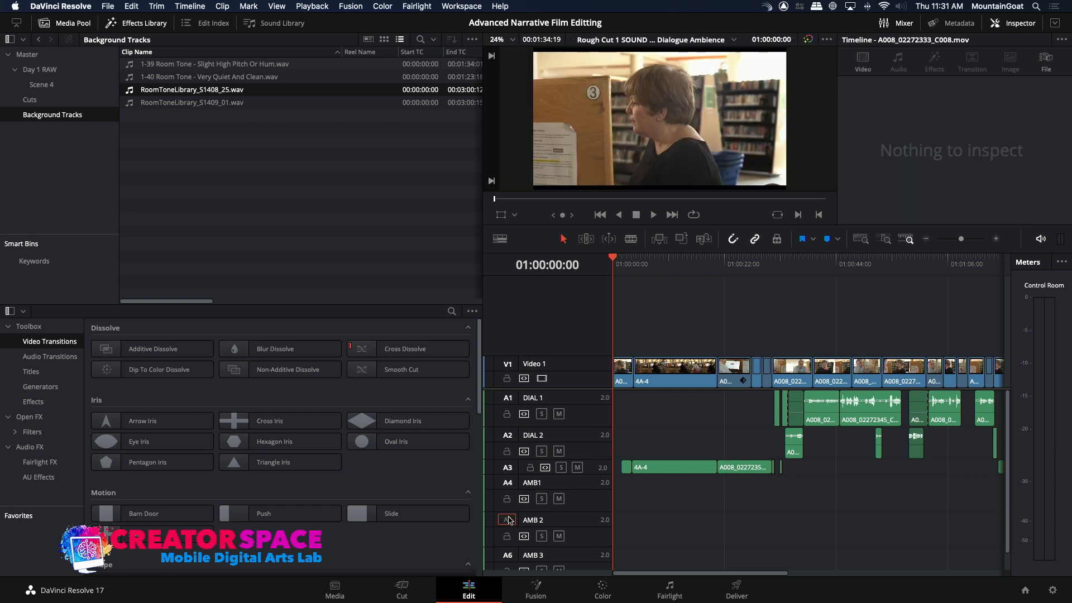
left_click(682, 239)
Lower the AMB 2 room tone clip's volume to about -10.71 dB, checking the level by playing the opening
left_click_drag(782, 572, 634, 597)
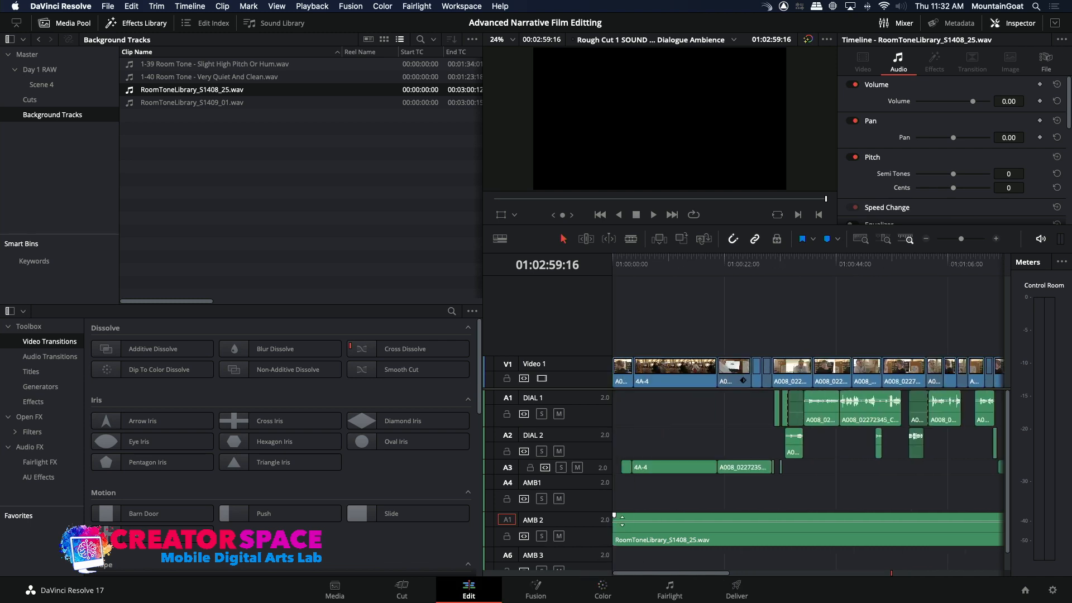
left_click_drag(622, 520, 621, 527)
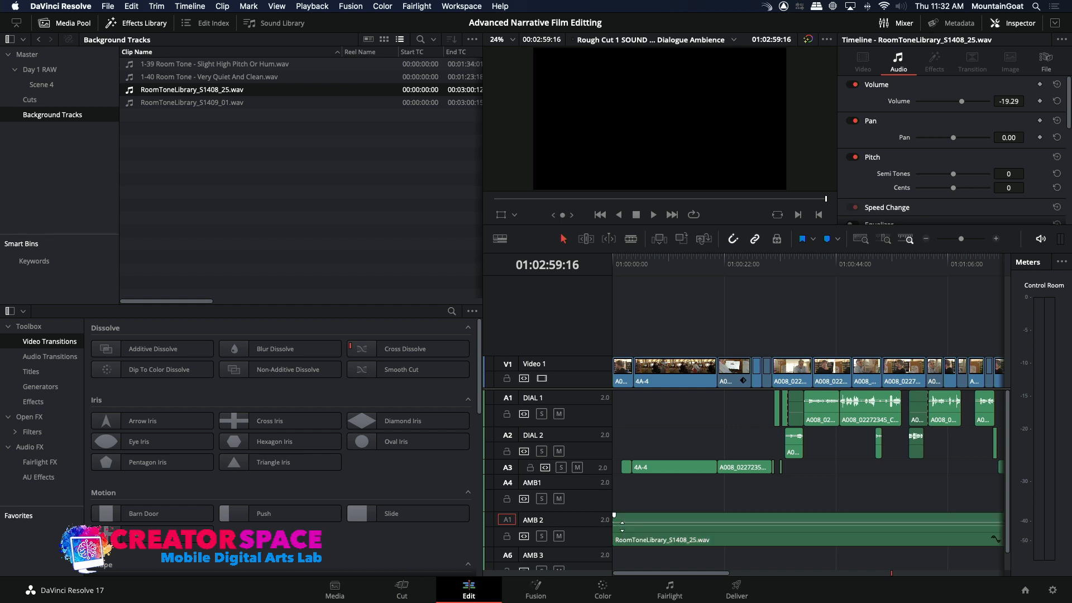
key("Home")
key("space")
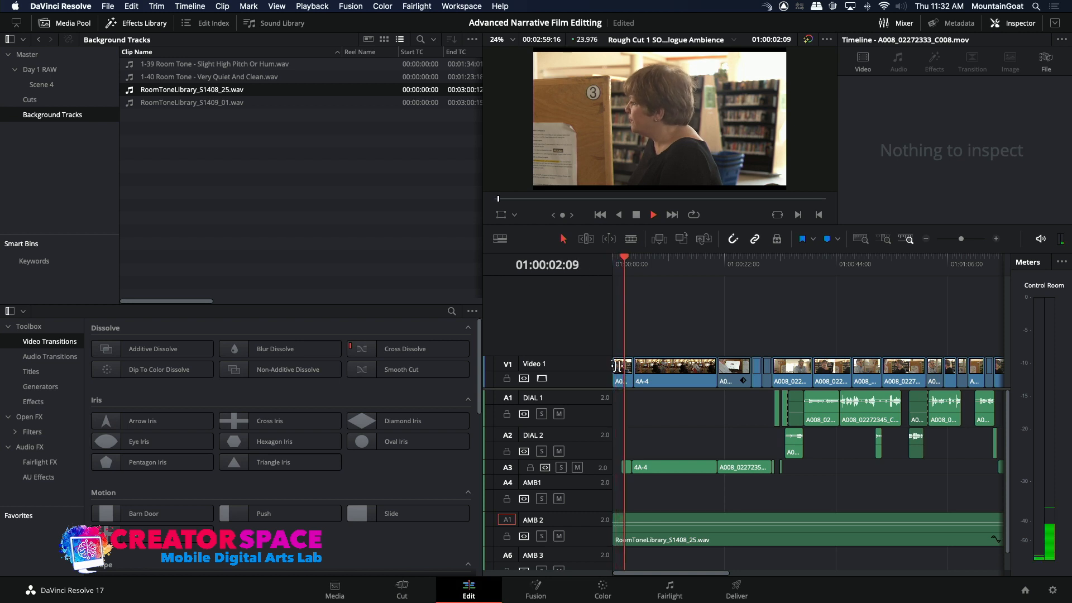
key("space")
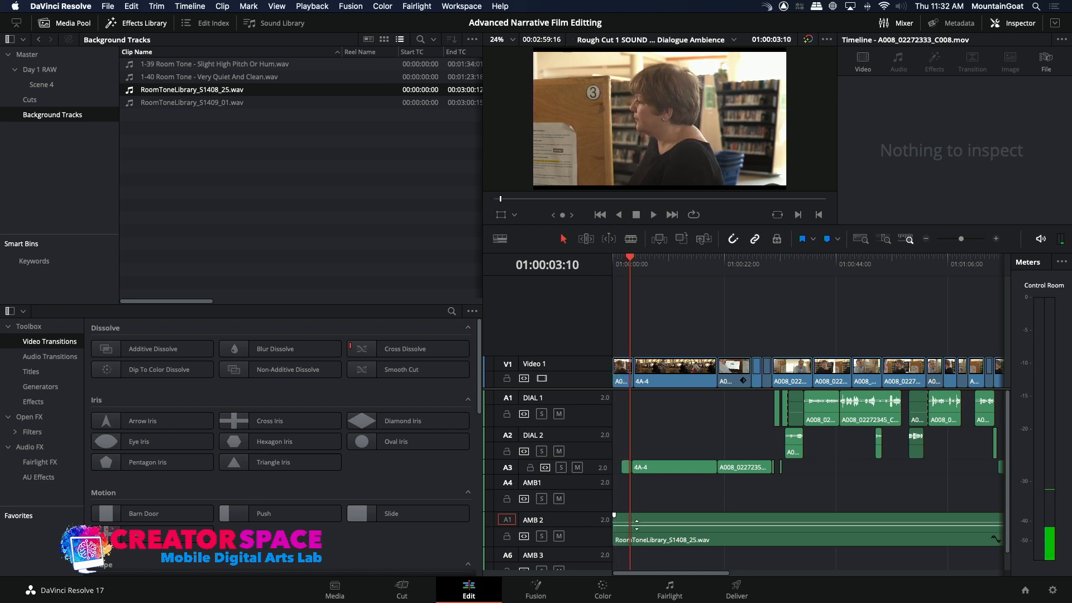
key("space")
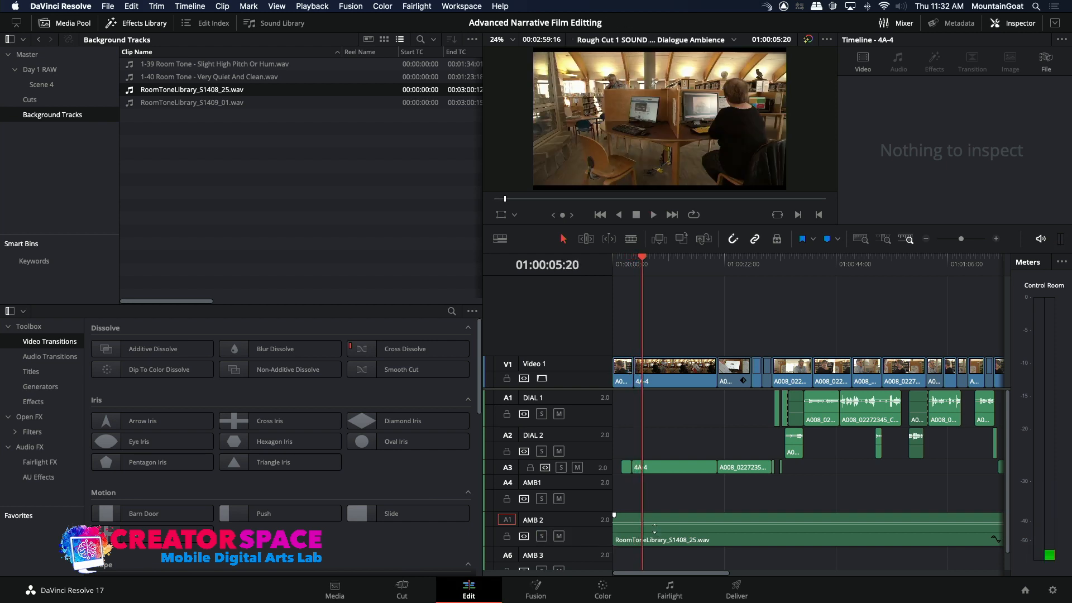
left_click_drag(655, 526, 654, 522)
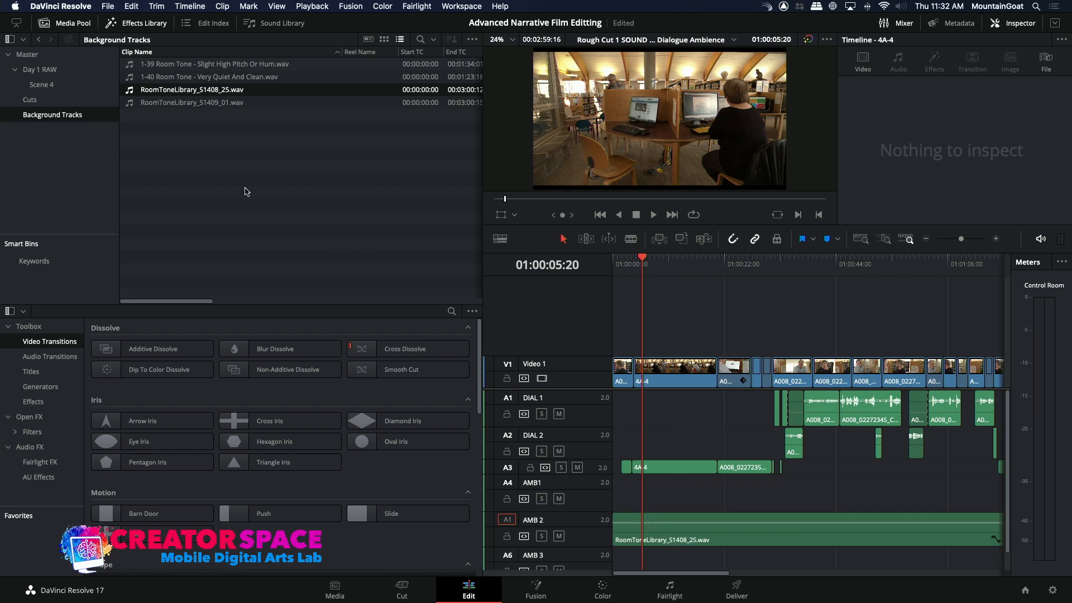
Load RoomToneLibrary_S1409_01.wav in the viewer and listen to its beginning
left_click(137, 103)
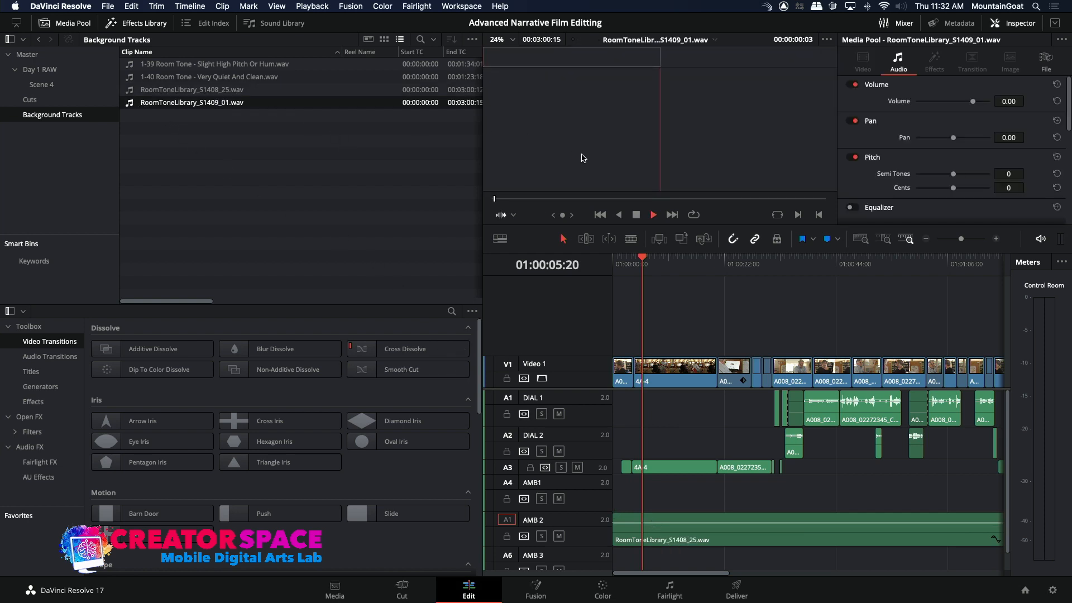
key("space")
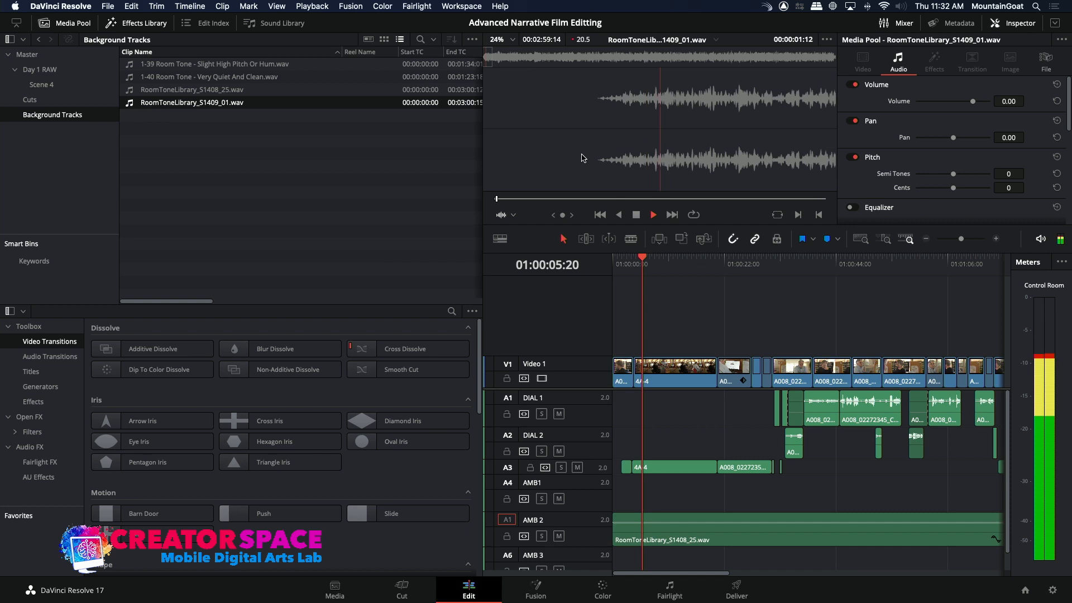
key("space")
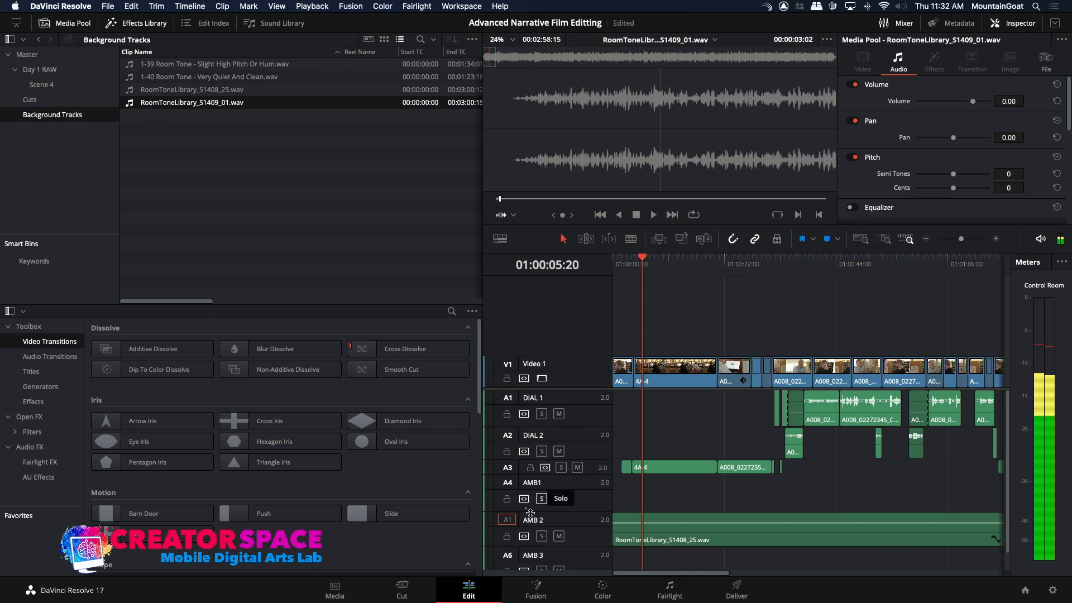
Target the AMB 3 track and overwrite RoomToneLibrary_S1409_01.wav onto it from the start of the timeline
left_click(510, 554)
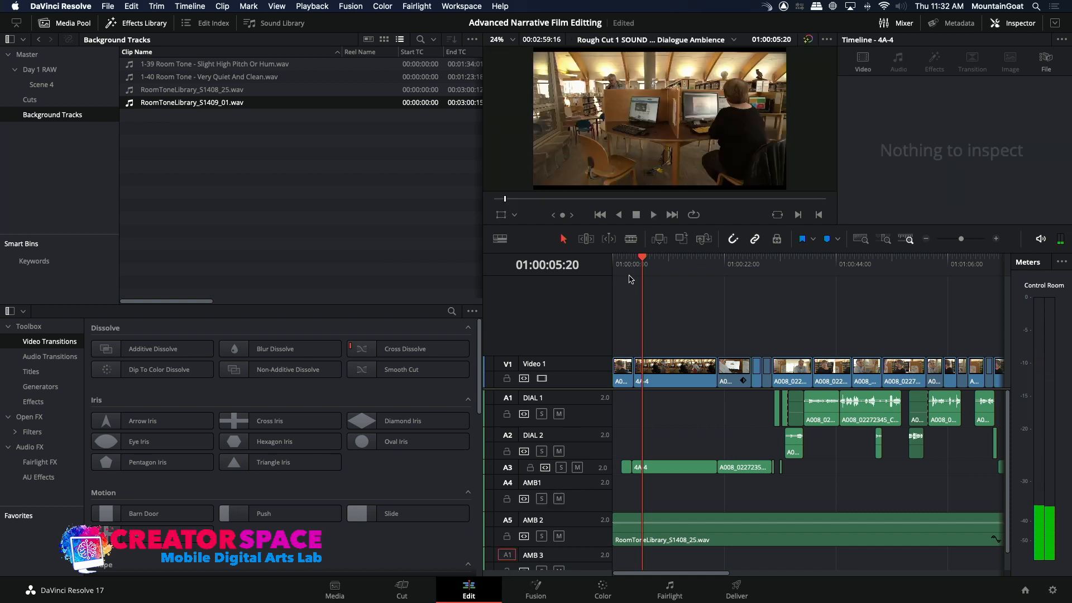
key("Home")
left_click(681, 239)
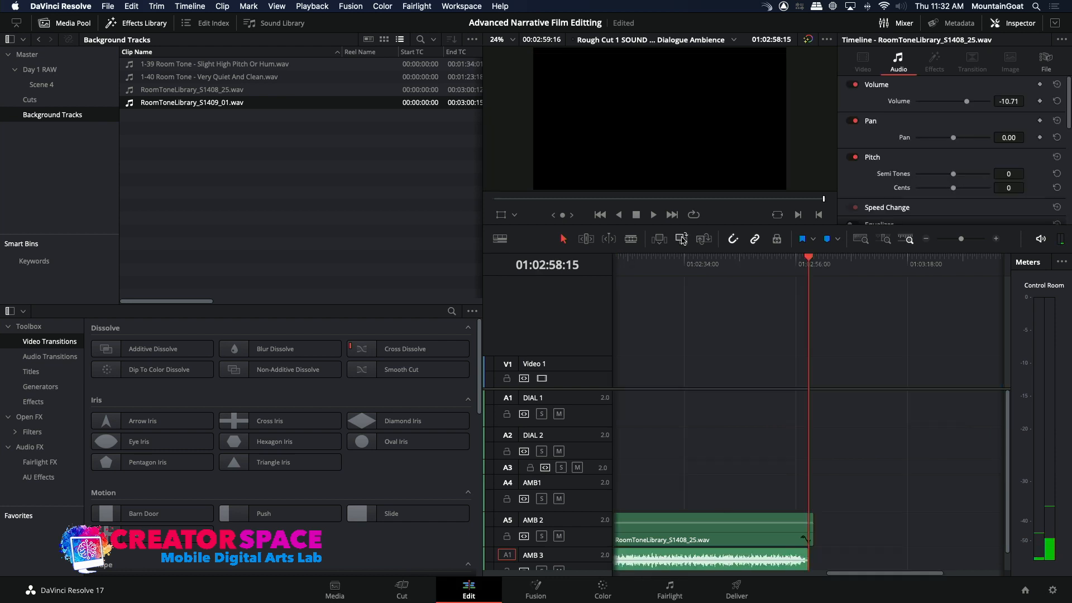
Play the opening of the scene to hear both room tone tracks together
left_click_drag(771, 558, 582, 475)
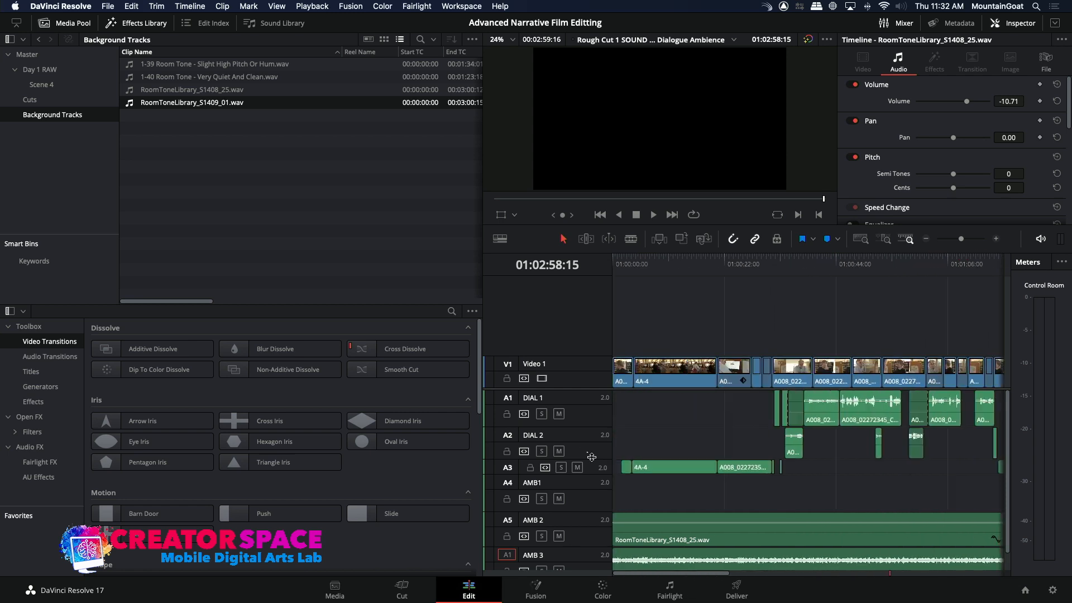
left_click(621, 268)
key("space")
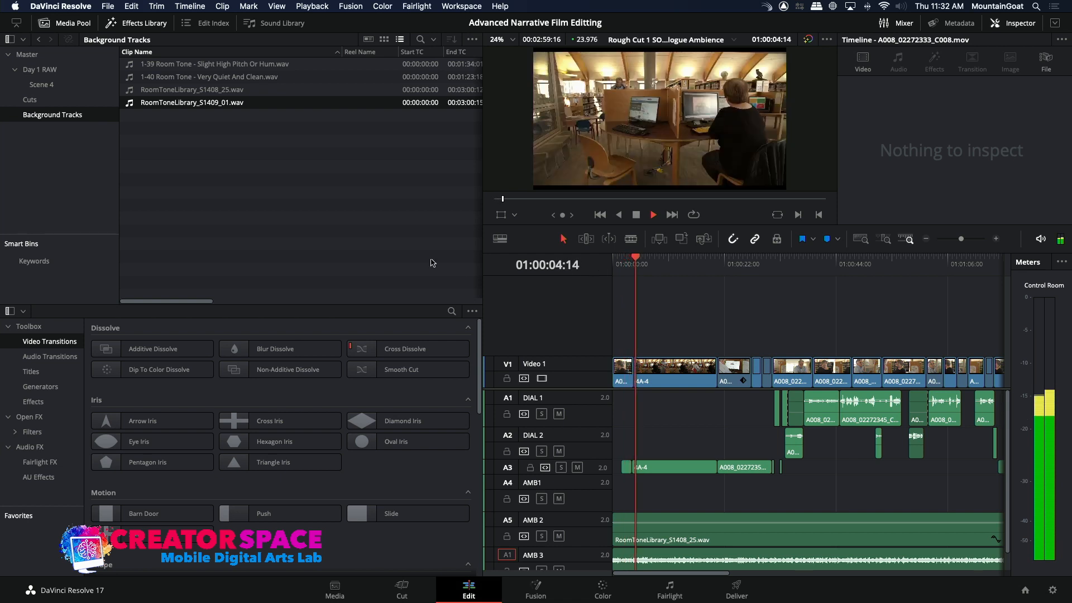
key("space")
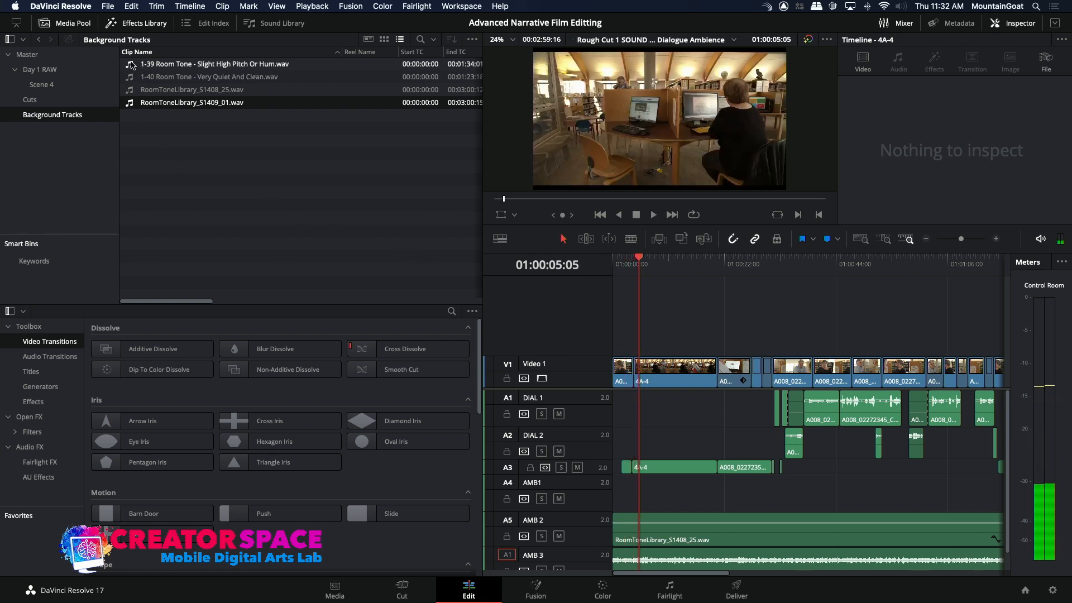
Start a media import into the bin, open the SOUND EFFECTS LIBRARY folder and search this Mac for "Indoor Crowd"
right_click(164, 142)
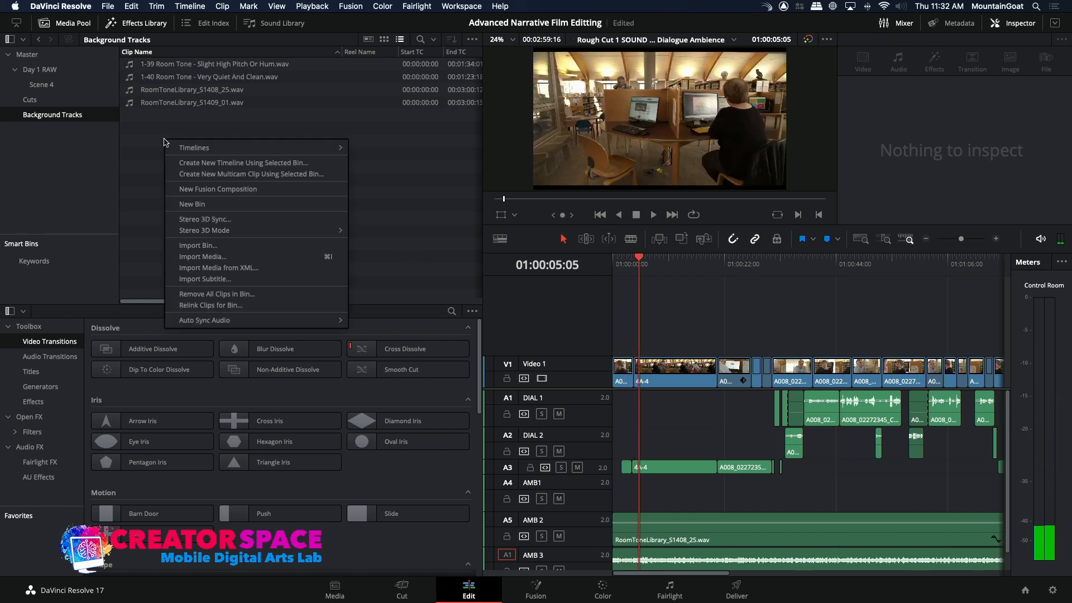
left_click(198, 258)
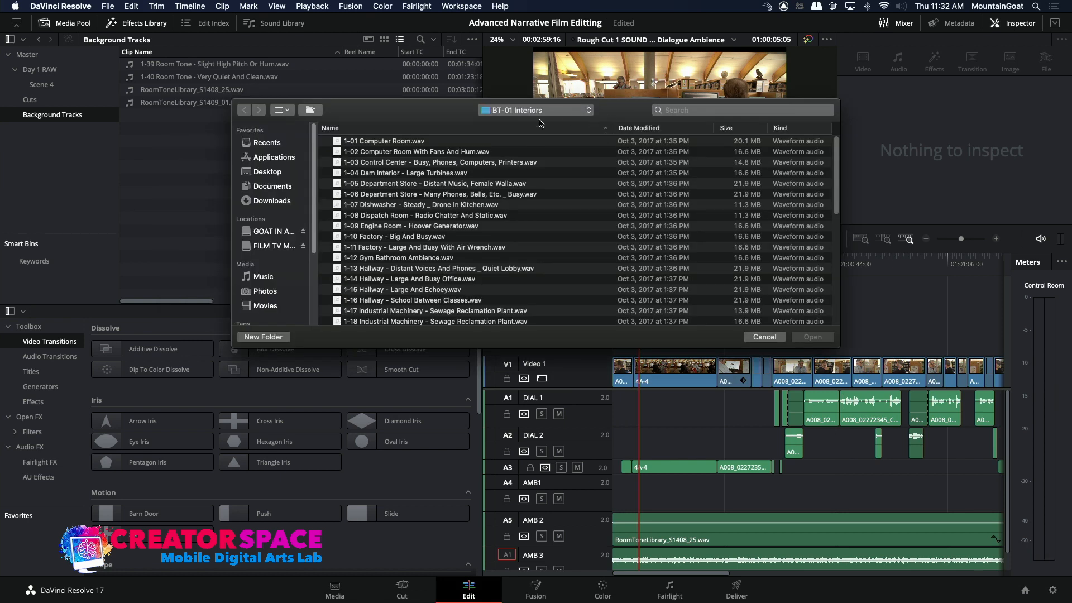
left_click(538, 111)
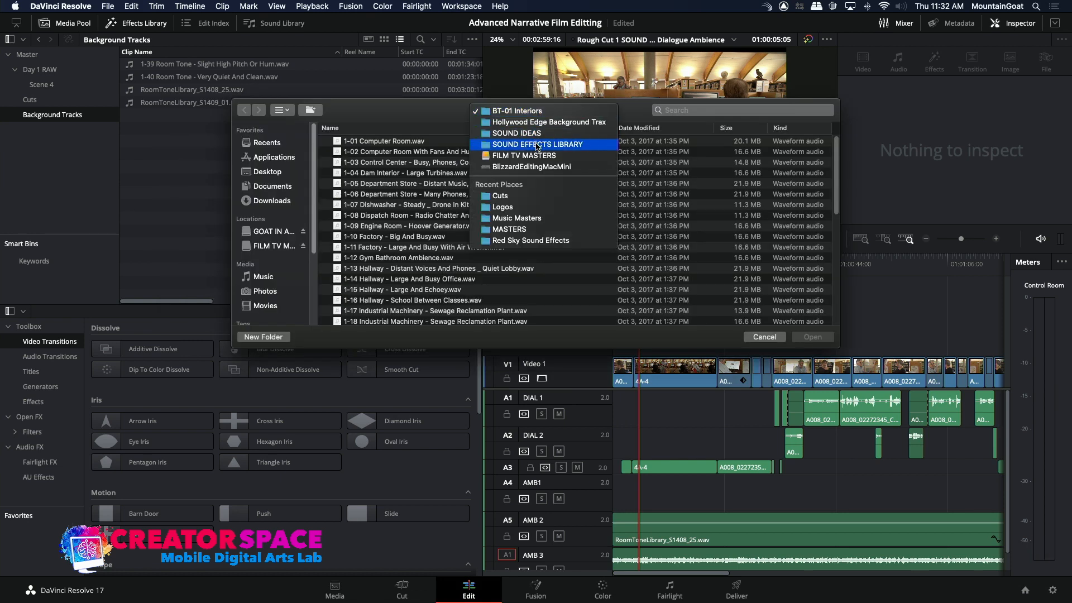
left_click(537, 144)
left_click(705, 109)
type("Indoor Crowd")
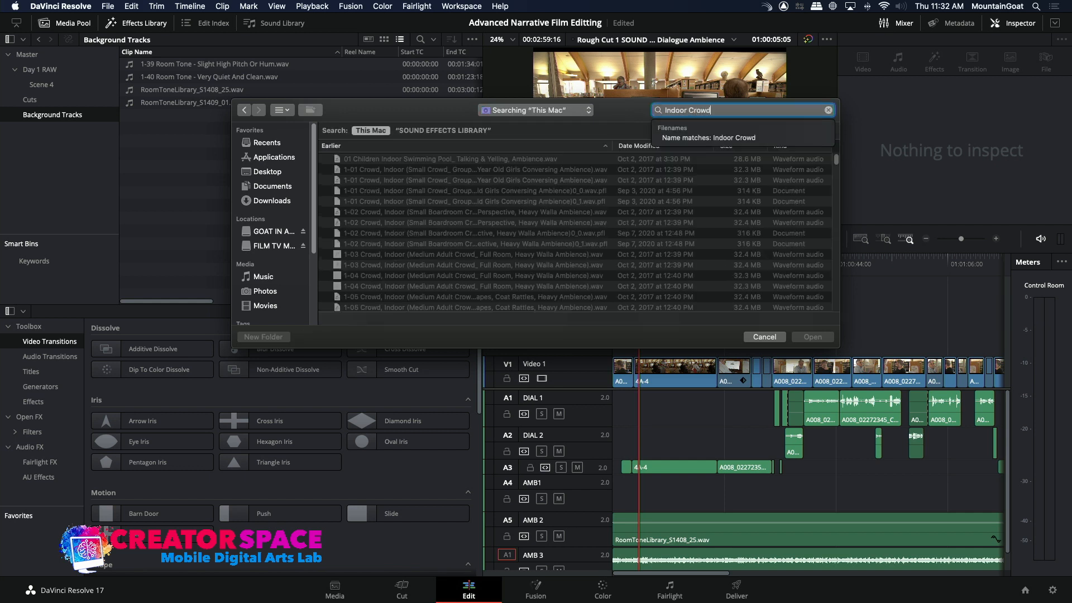
Import CrowdIndoor 6014_10.wav, 6014_11.wav, 6014_13.wav and 6014_15.wav from the Indoor Crowd name matches into the Background Tracks bin
key("Down")
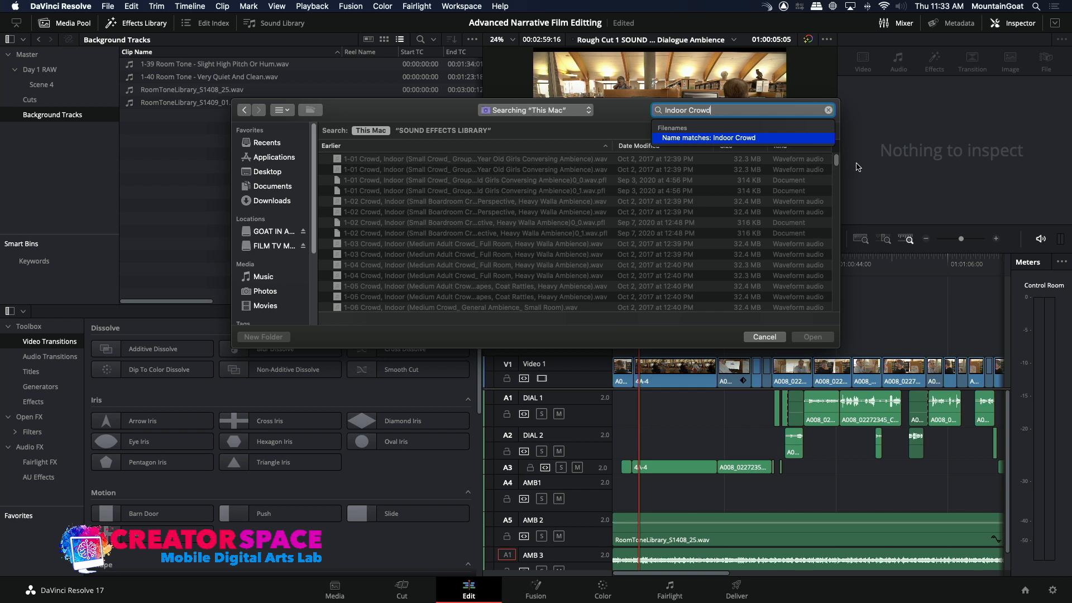
left_click(839, 160)
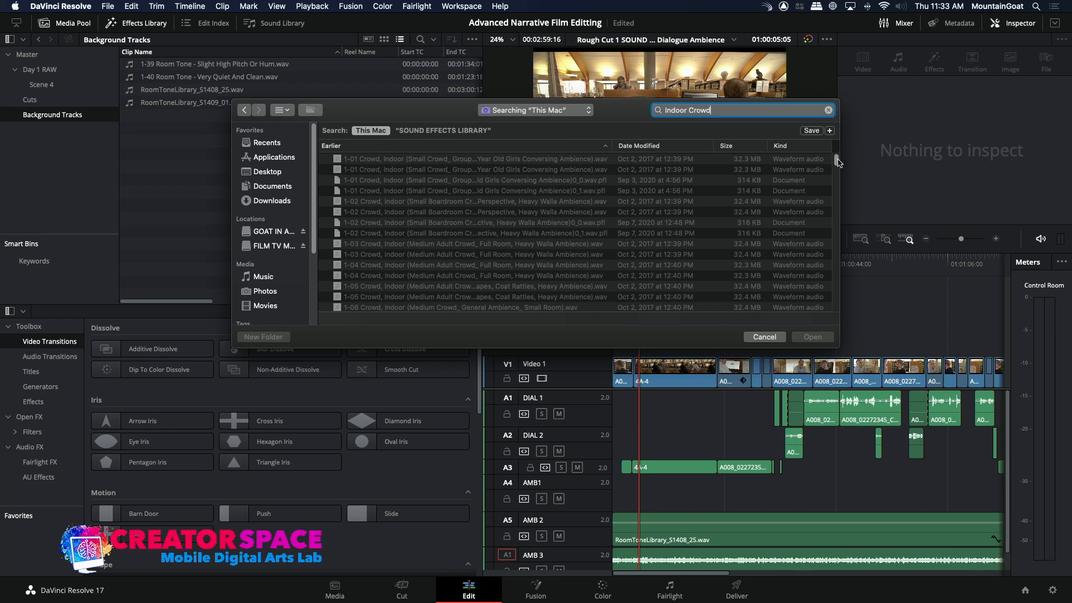
left_click_drag(837, 161, 849, 212)
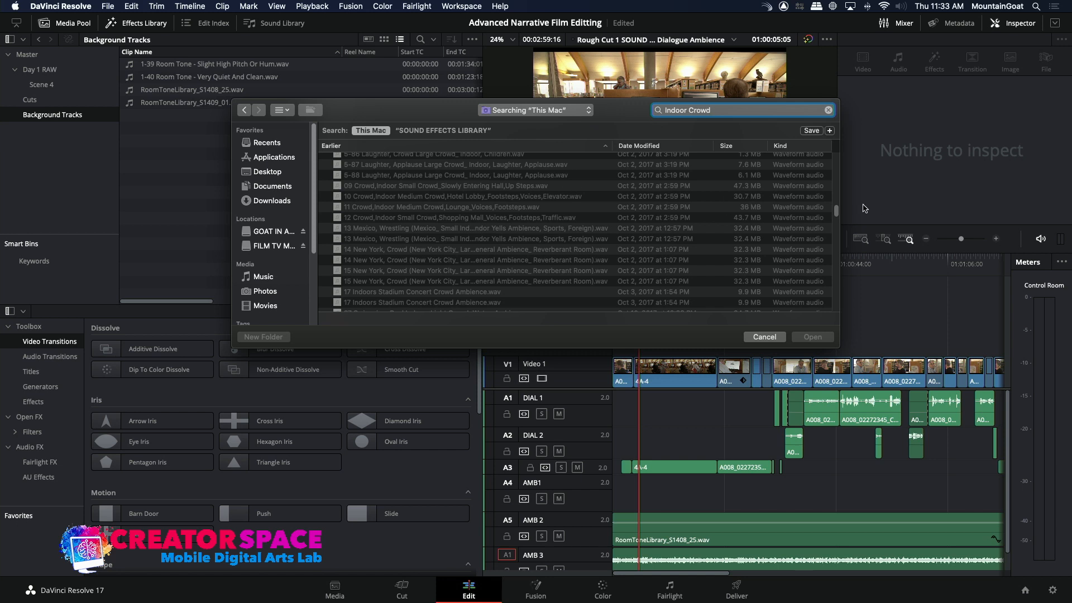
left_click_drag(836, 211, 838, 244)
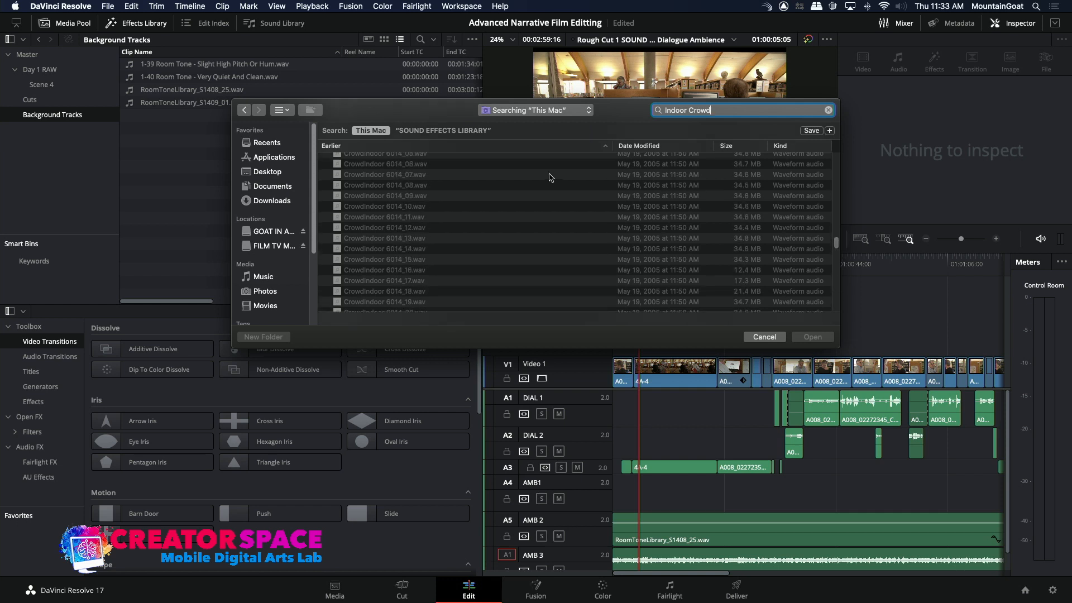
left_click(341, 210)
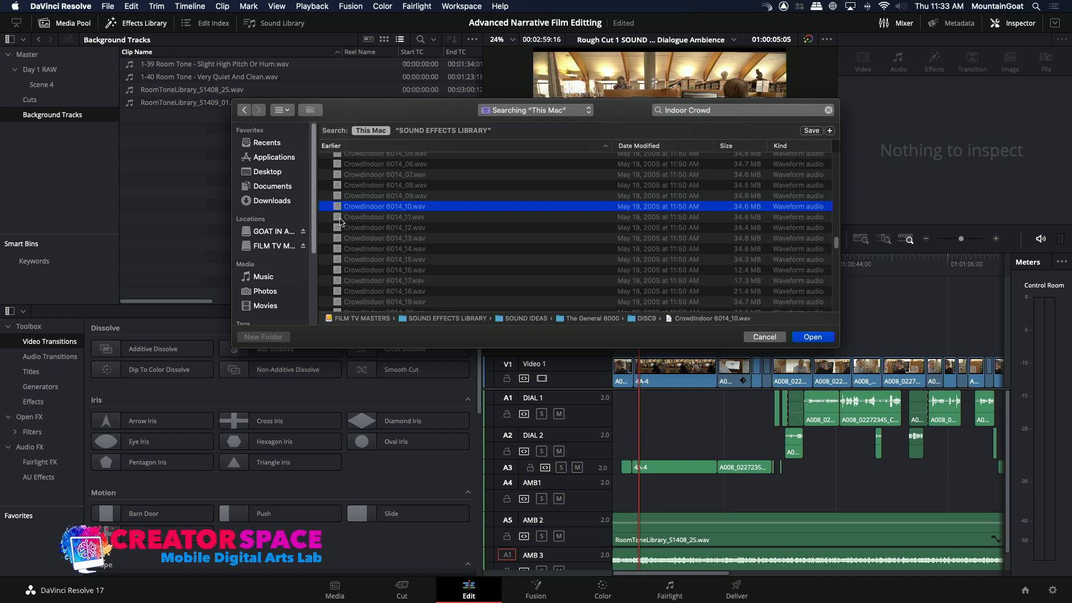
left_click(340, 219, "super")
left_click(341, 235, "super")
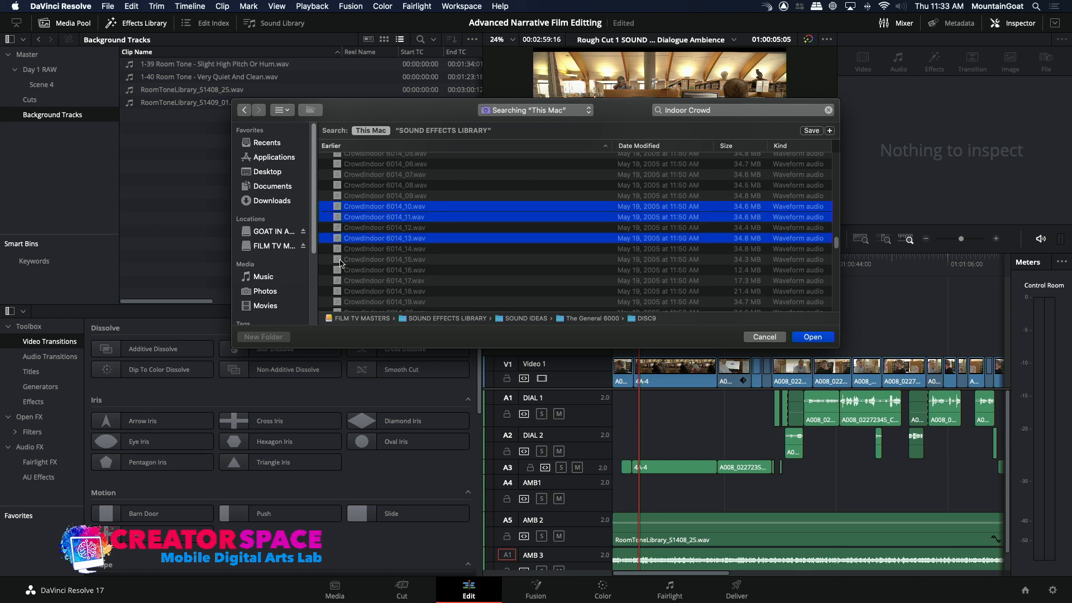
left_click(341, 260, "super")
left_click(822, 335)
Load CrowdIndoor 6014_10.wav and CrowdIndoor 6014_11.wav in the viewer and audition the second recording
left_click(273, 231)
left_click(130, 92)
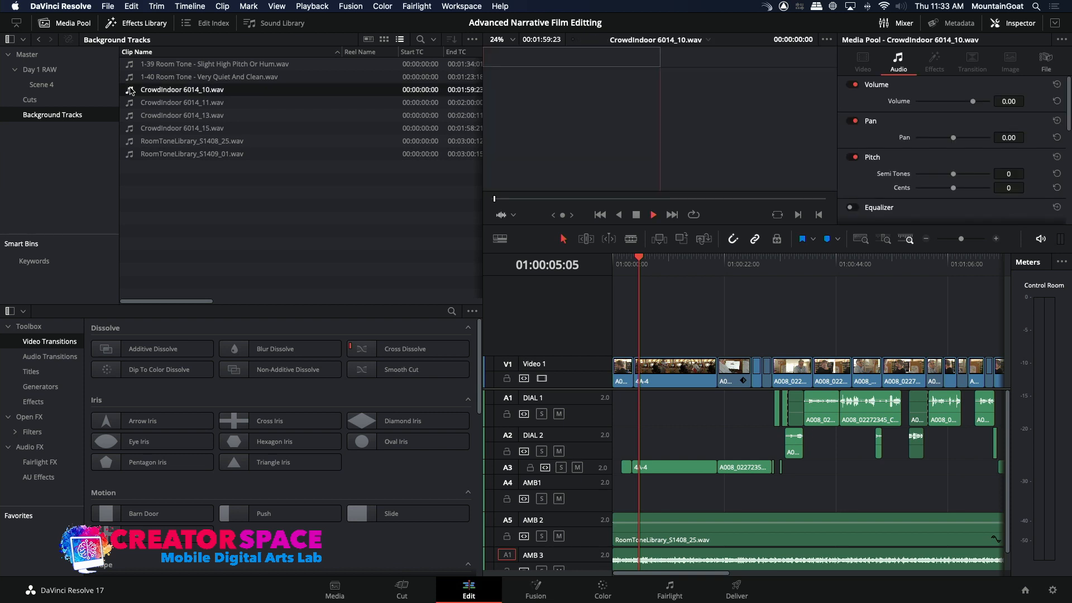
left_click(130, 103)
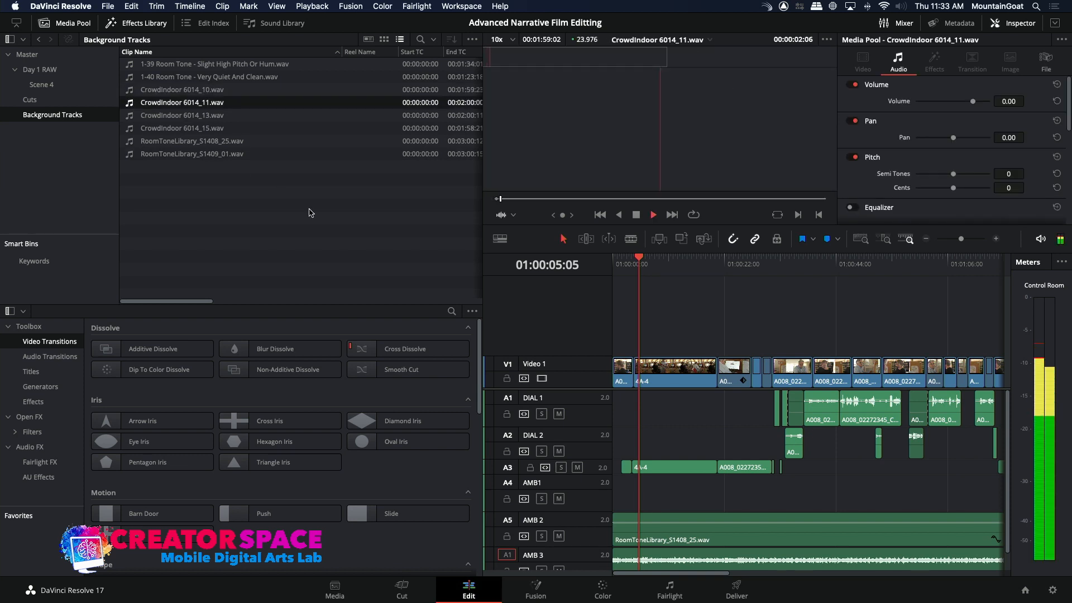
key("space")
Target the AMB1 track and overwrite CrowdIndoor 6014_11.wav onto it from the start of the timeline
left_click_drag(1007, 453, 1007, 508)
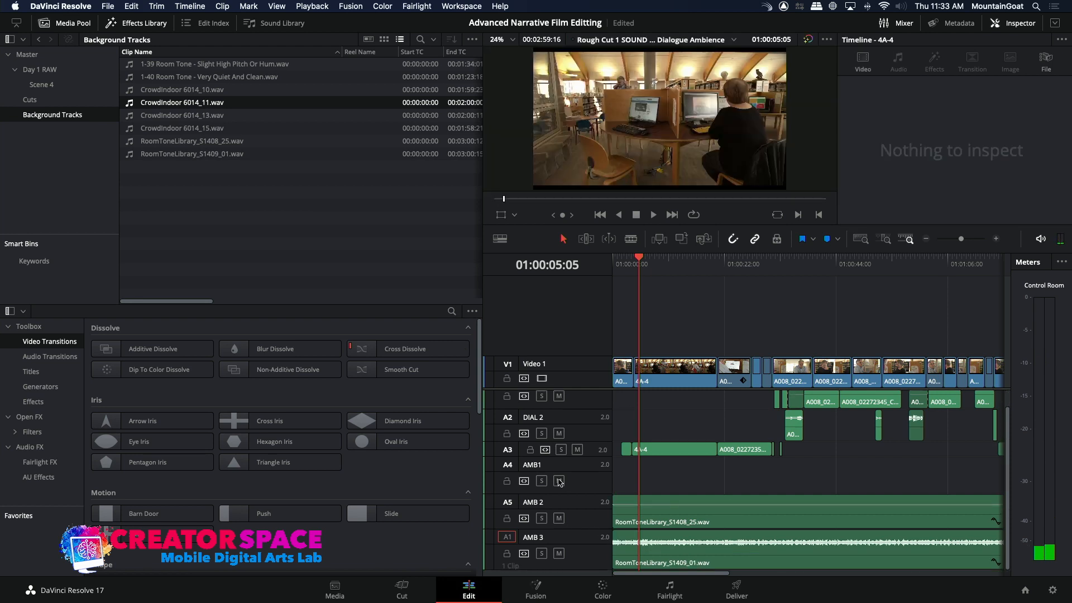
left_click_drag(636, 258, 613, 258)
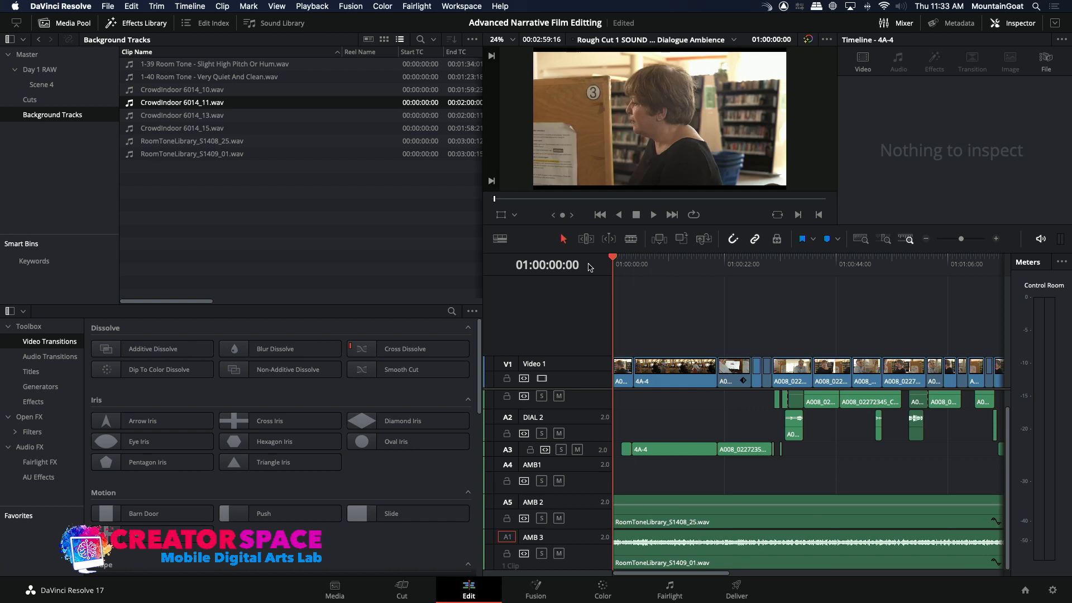
left_click(508, 468)
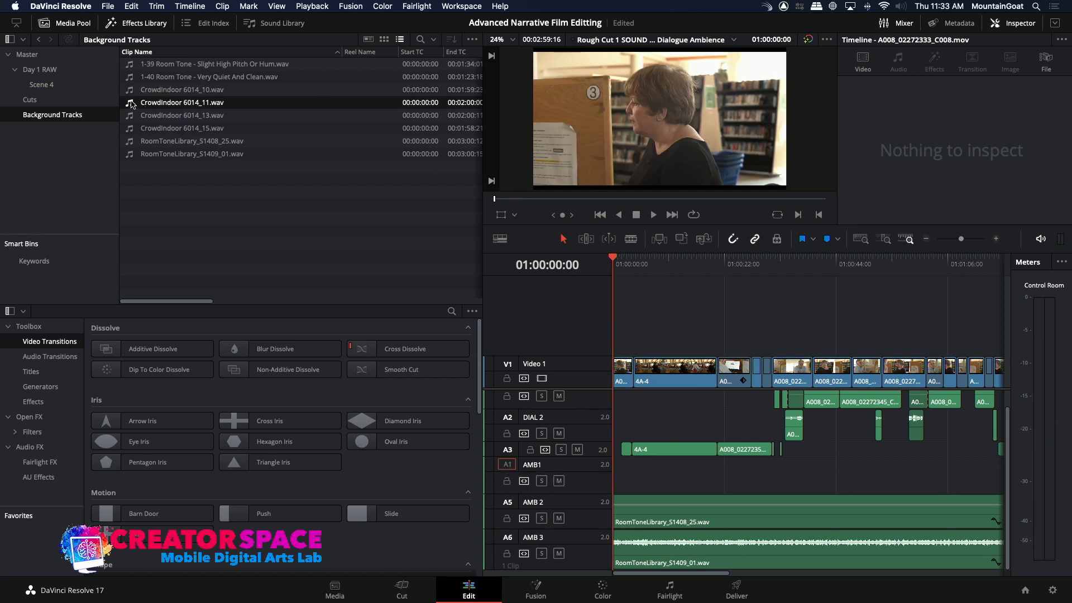
double_click(184, 103)
key("space")
key("space")
key("F10")
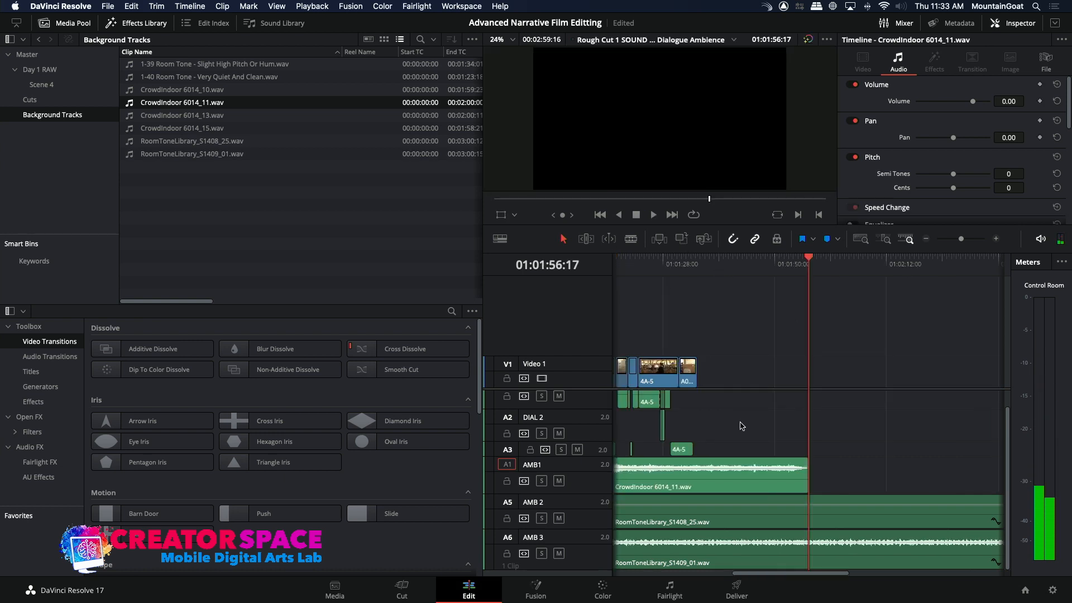
Lower the volume of the crowd clip on AMB1 and play the opening of the scene
left_click_drag(756, 463, 756, 479)
key("Home")
key("space")
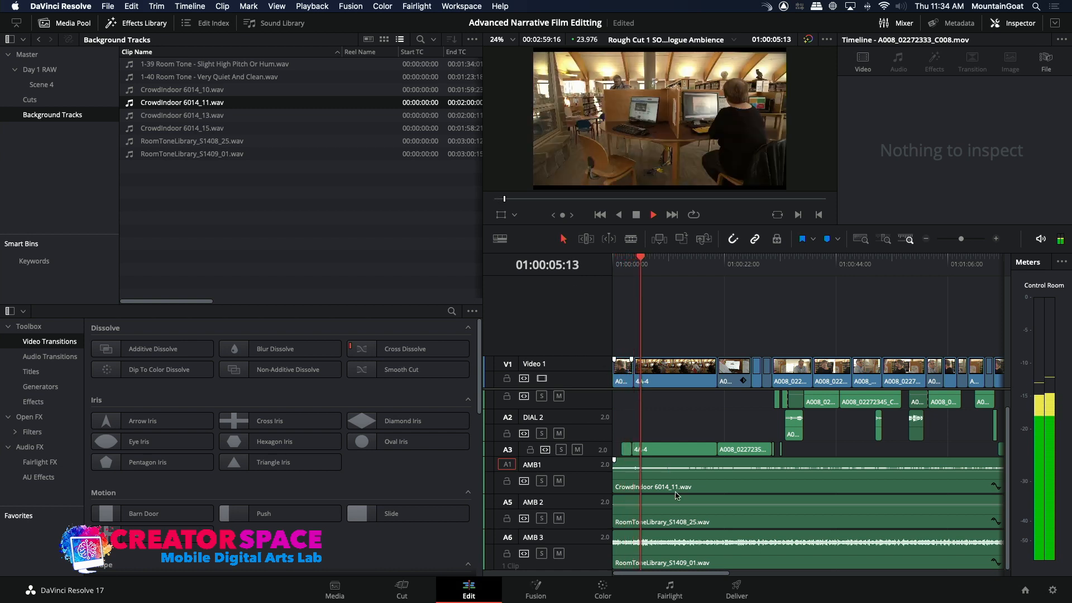
key("space")
Reduce the AMB1 crowd clip's volume further to about -27 dB, playing the scene to judge its level
left_click_drag(676, 468, 676, 471)
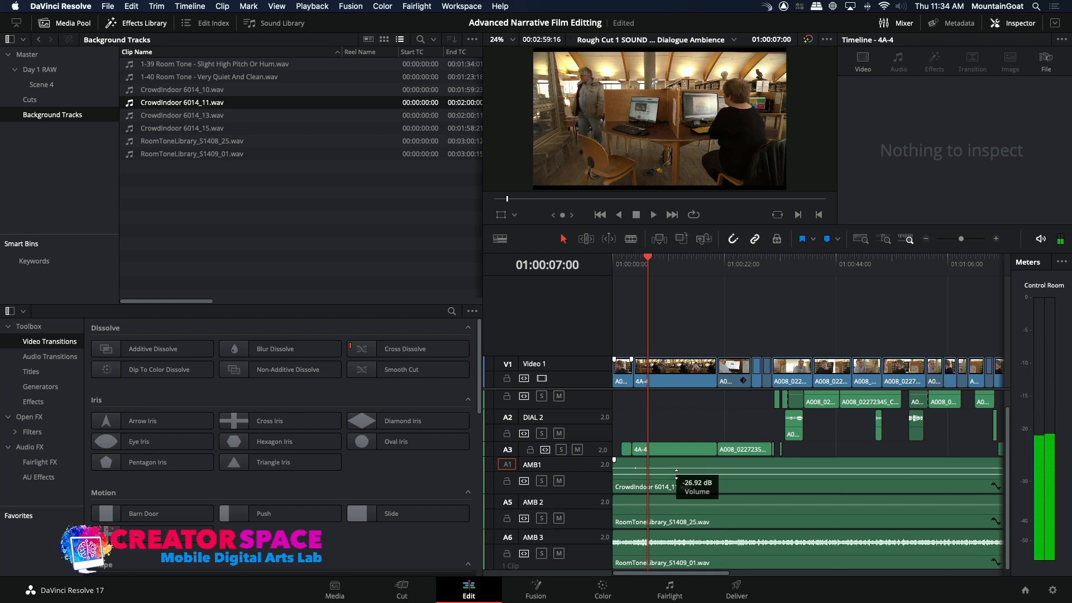
key("space")
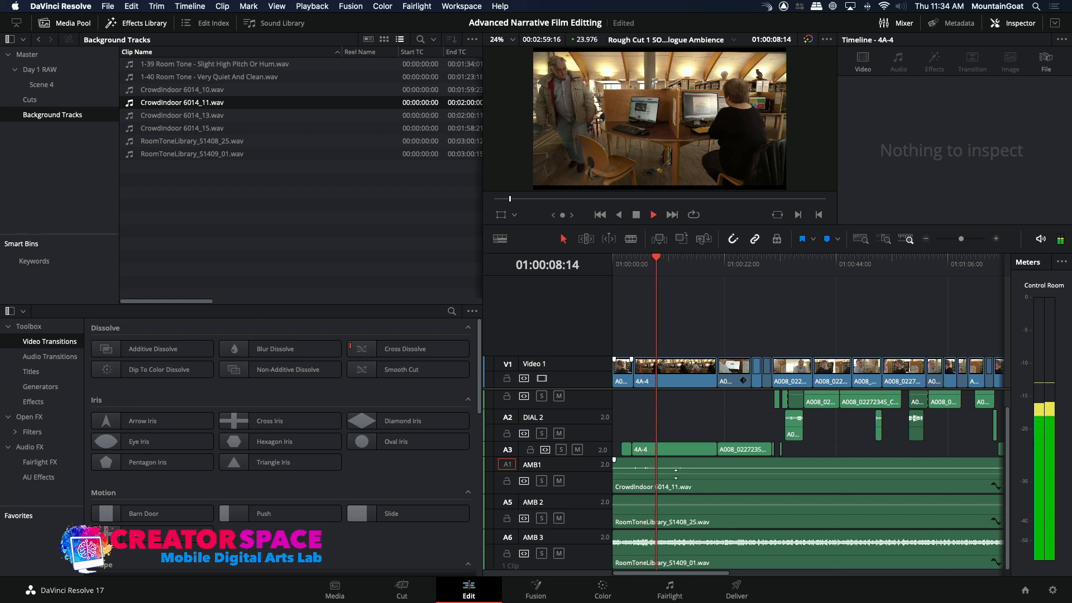
key("space")
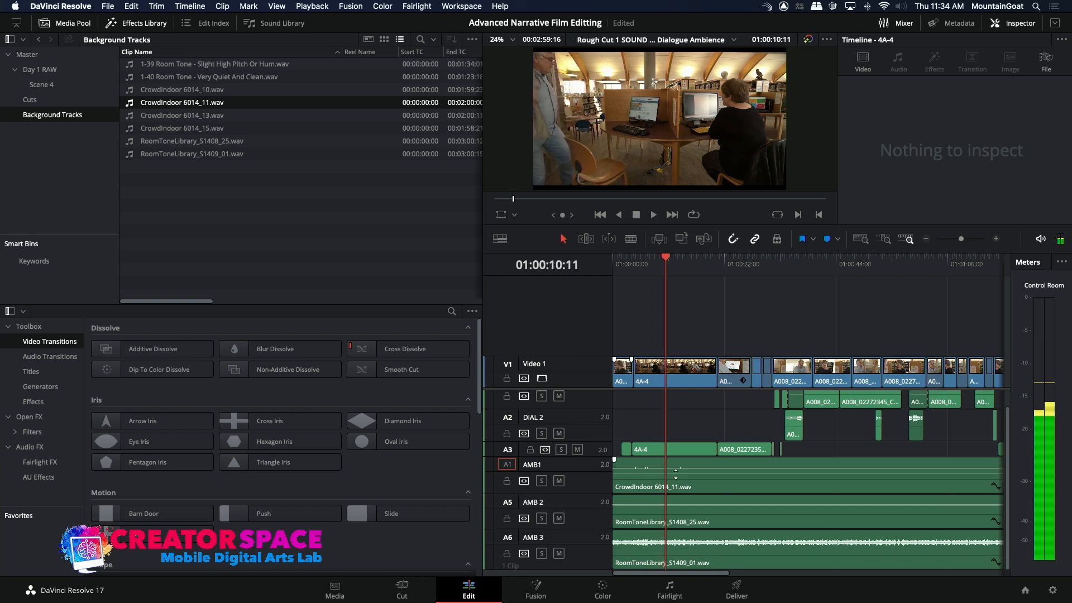
left_click(676, 471)
key("space")
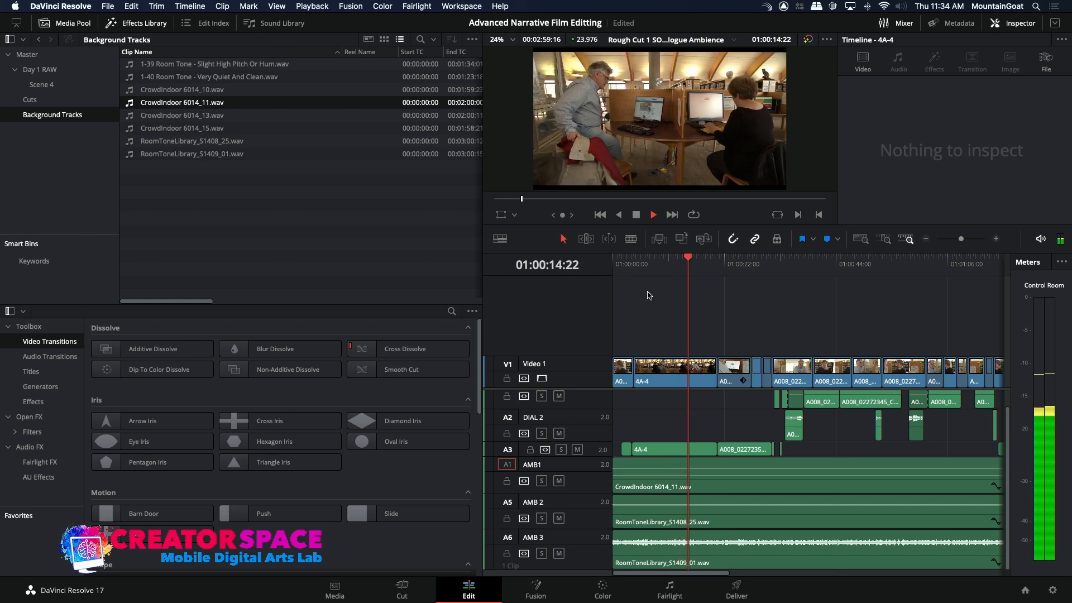
key("space")
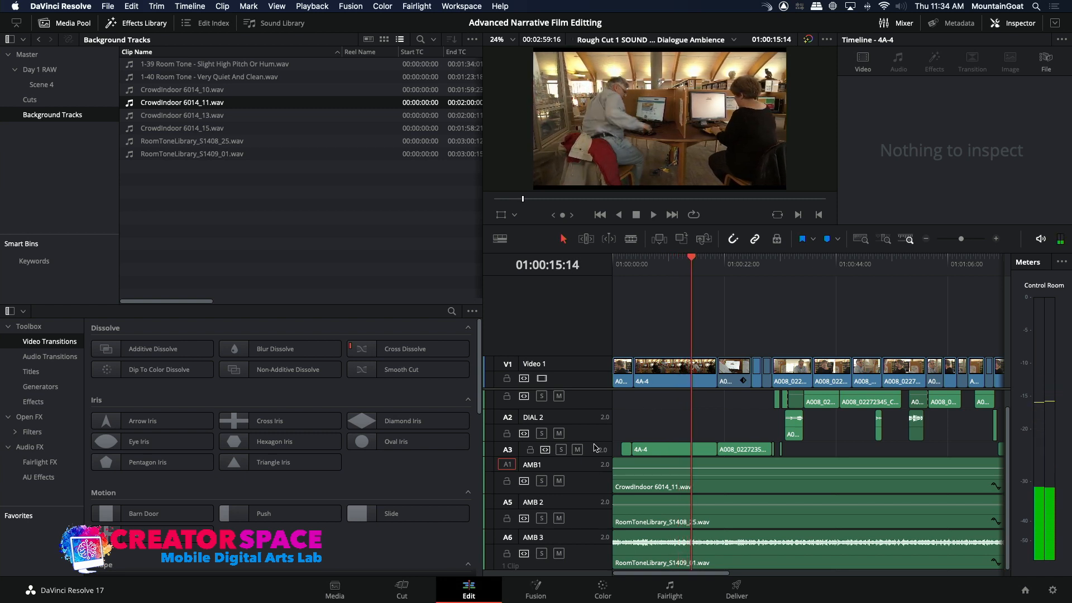
Solo track A3, play the opening to hear its sound alone, and switch the solo off
left_click(561, 450)
left_click_drag(632, 260, 621, 259)
key("space")
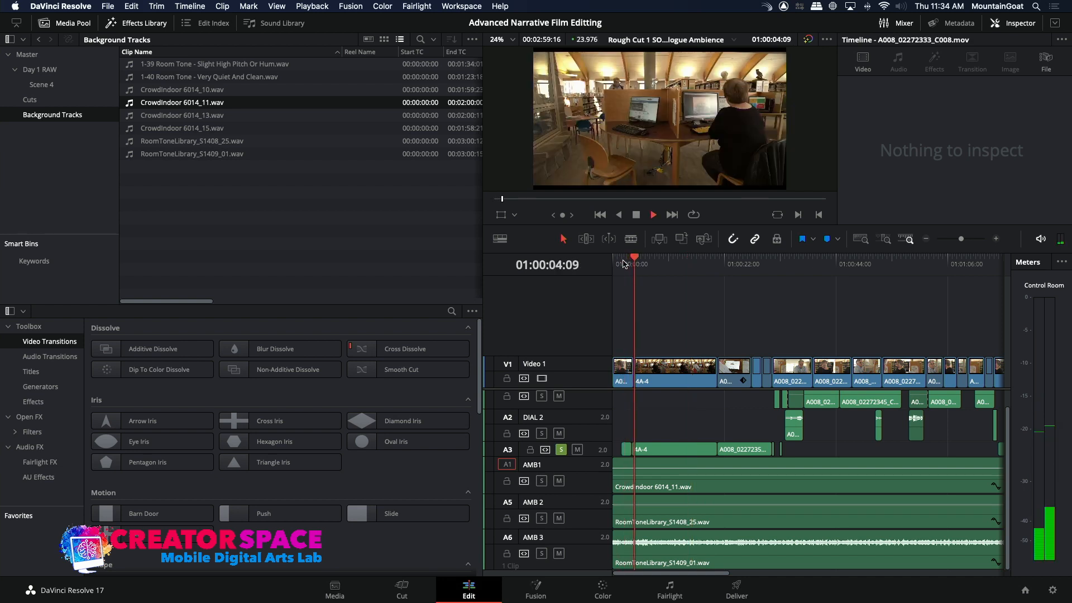
key("space")
left_click(561, 449)
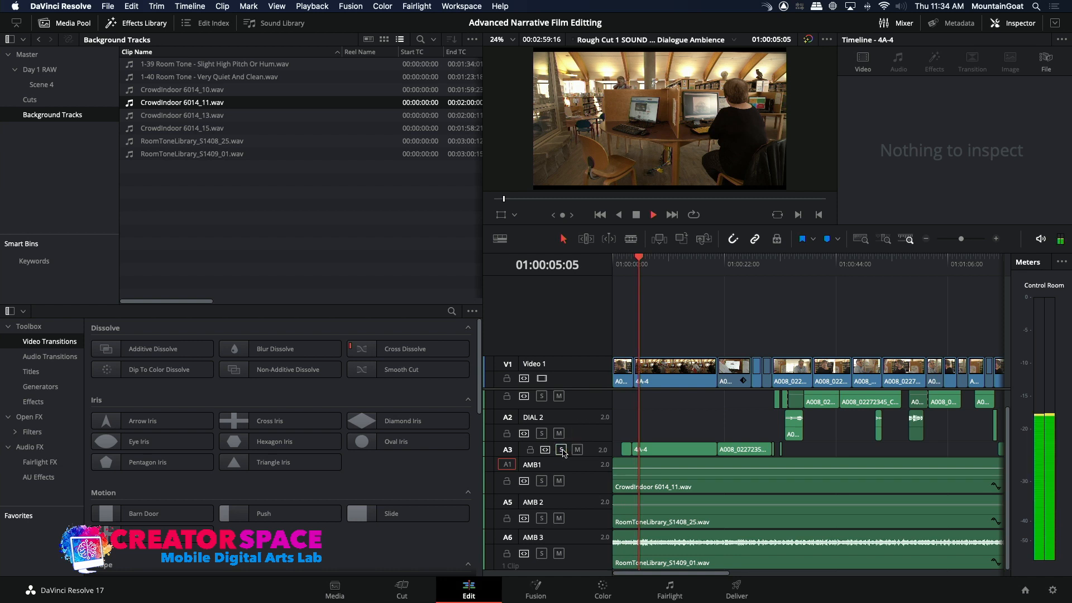
Solo the AMB1 track to hear the crowd recording by itself, and switch its solo off
key("space")
left_click(541, 481)
key("space")
left_click(541, 481)
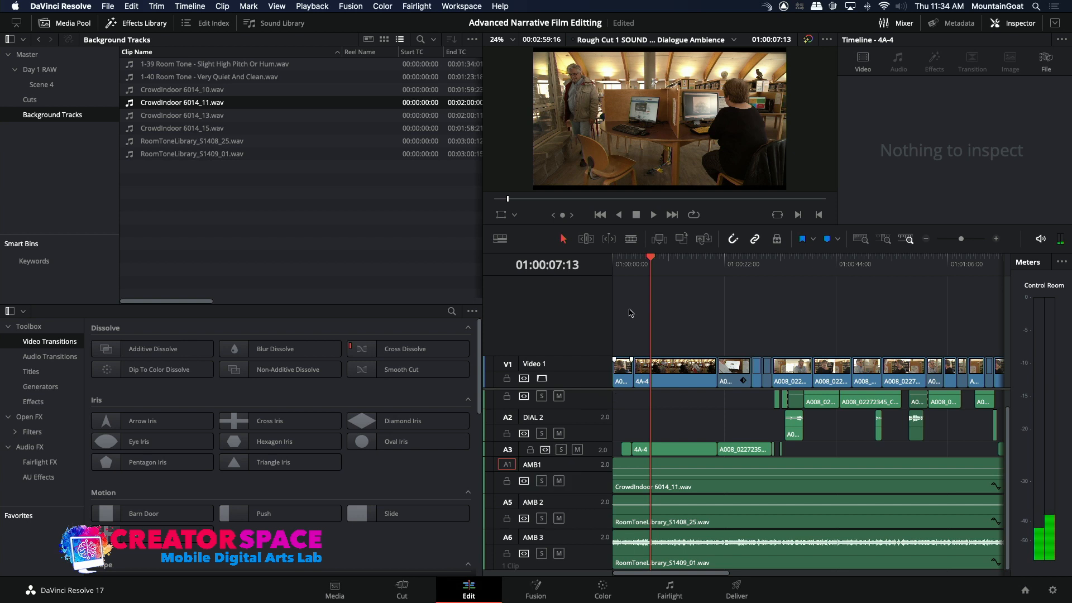
Solo AMB1, AMB 2 and AMB 3 together and play the combined ambience from the start of the timeline
left_click(541, 481)
left_click(541, 518)
left_click(542, 553)
key("Home")
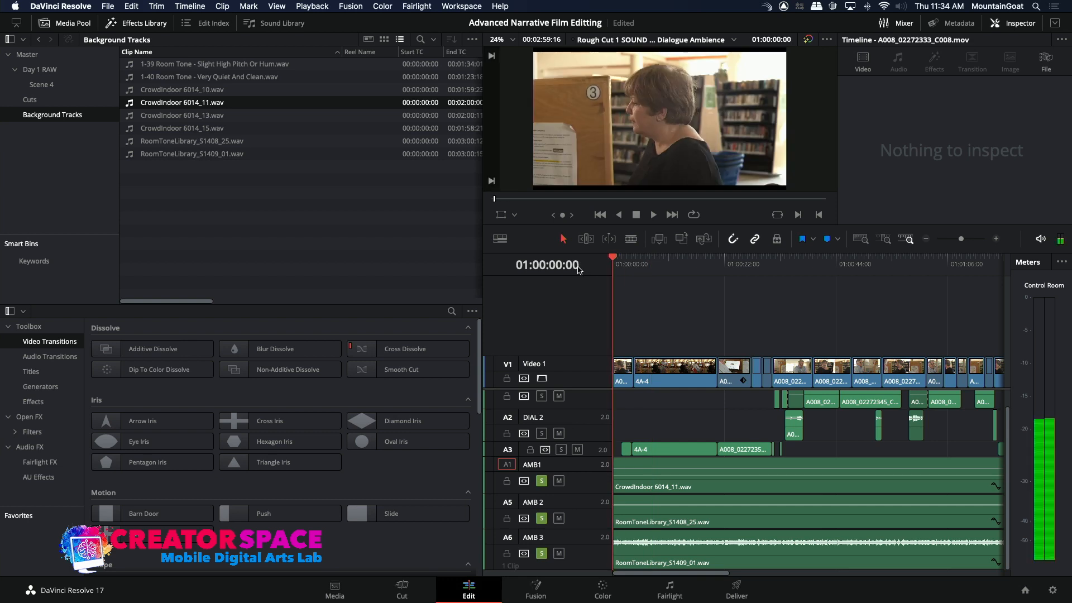
key("space")
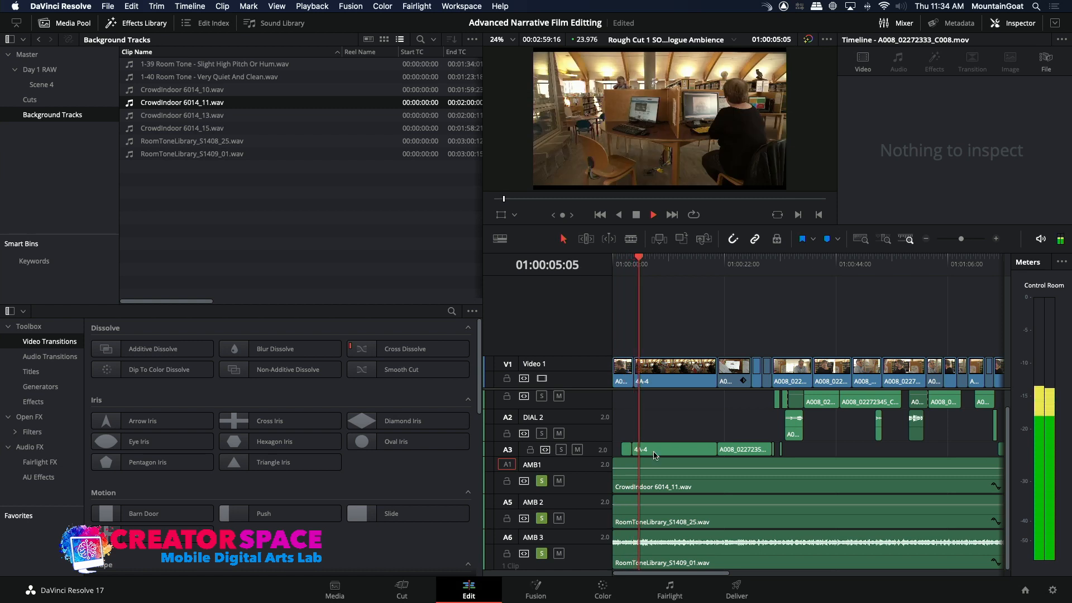
key("space")
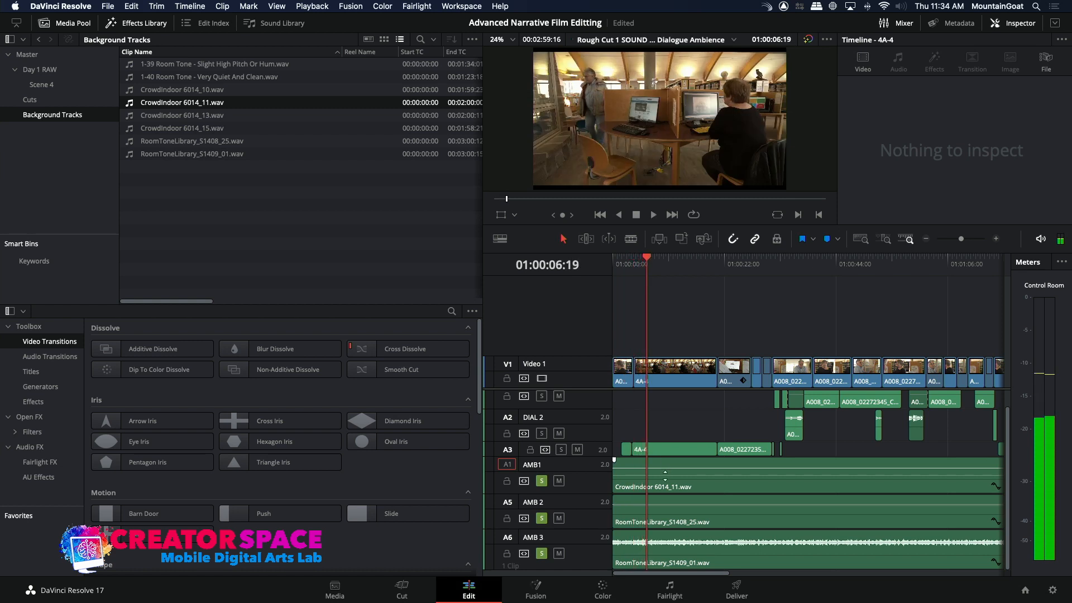
Adjust the CrowdIndoor 6014_11.wav clip's volume on AMB1 to -25.51 dB and resume playback
left_click_drag(666, 475, 666, 475)
left_click_drag(665, 475, 664, 475)
key("space")
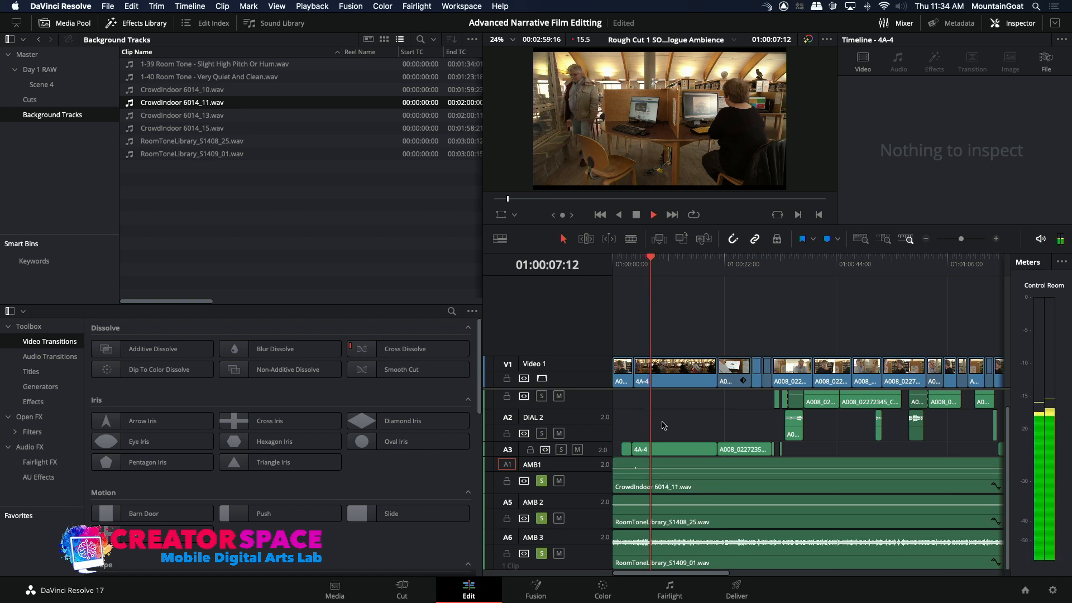
Toggle the solo on track A3 during playback to compare the ambience with and without the A3 audio
left_click(561, 450)
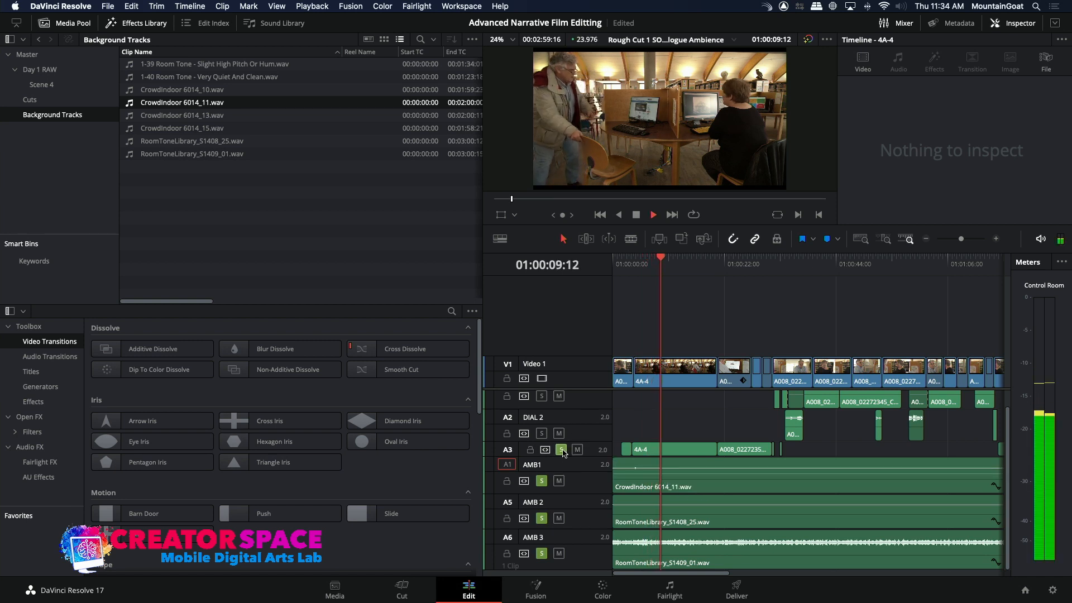
left_click(561, 449)
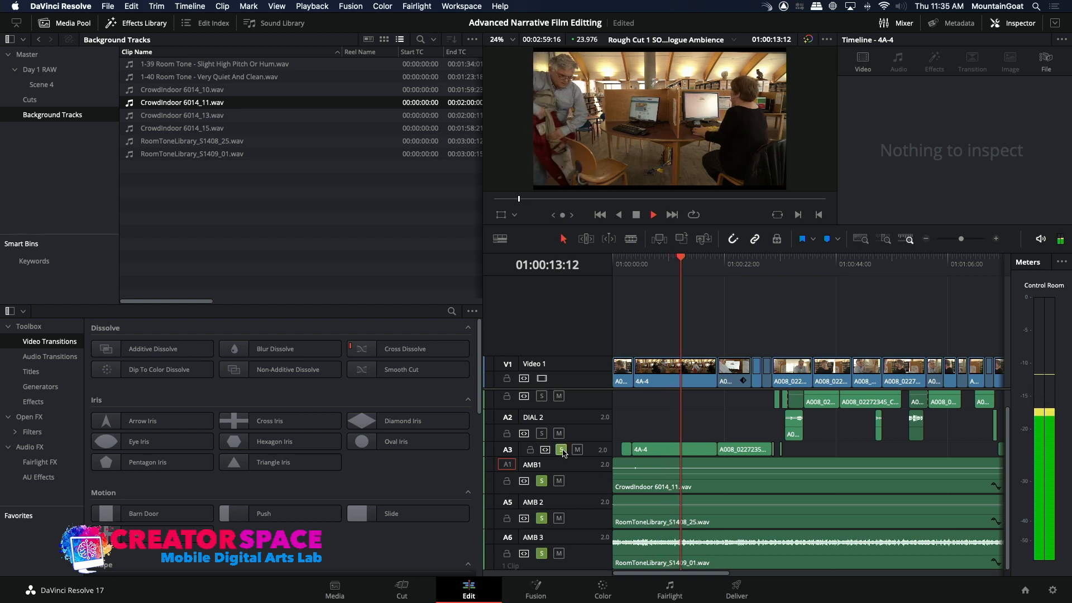
left_click(561, 449)
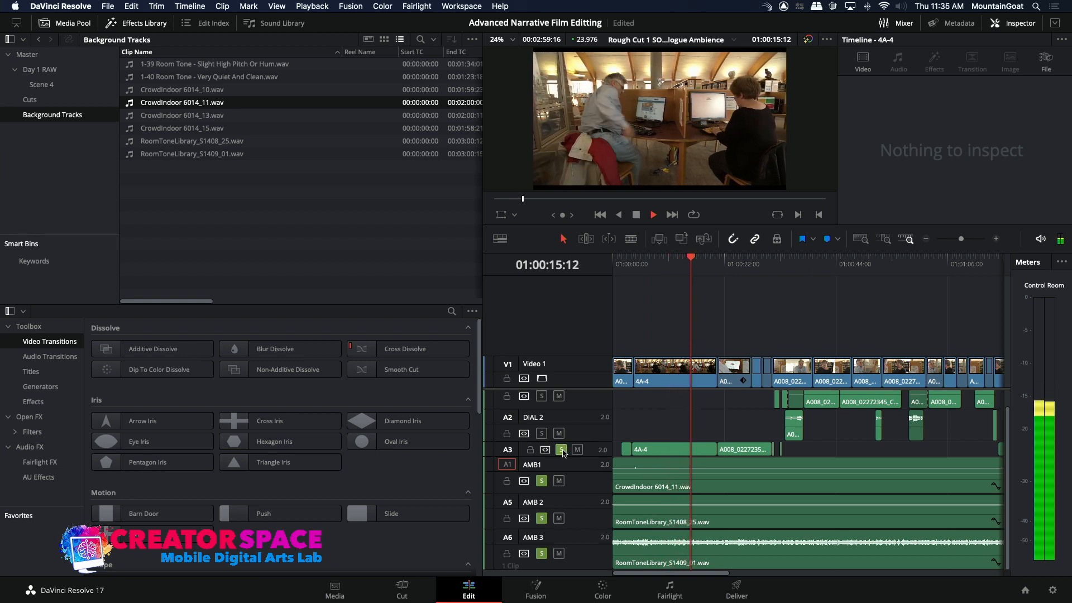
left_click(561, 449)
left_click(561, 450)
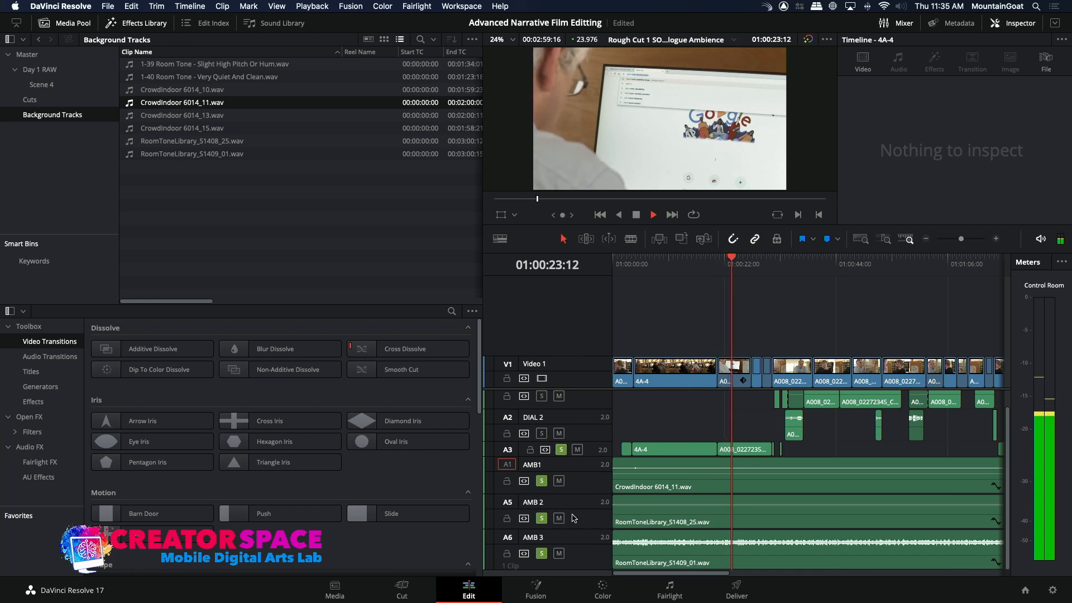
Clear the solos on A3 and the ambience tracks and play the full mix through to the scene's end
key("space")
left_click(561, 450)
left_click(542, 482)
key("space")
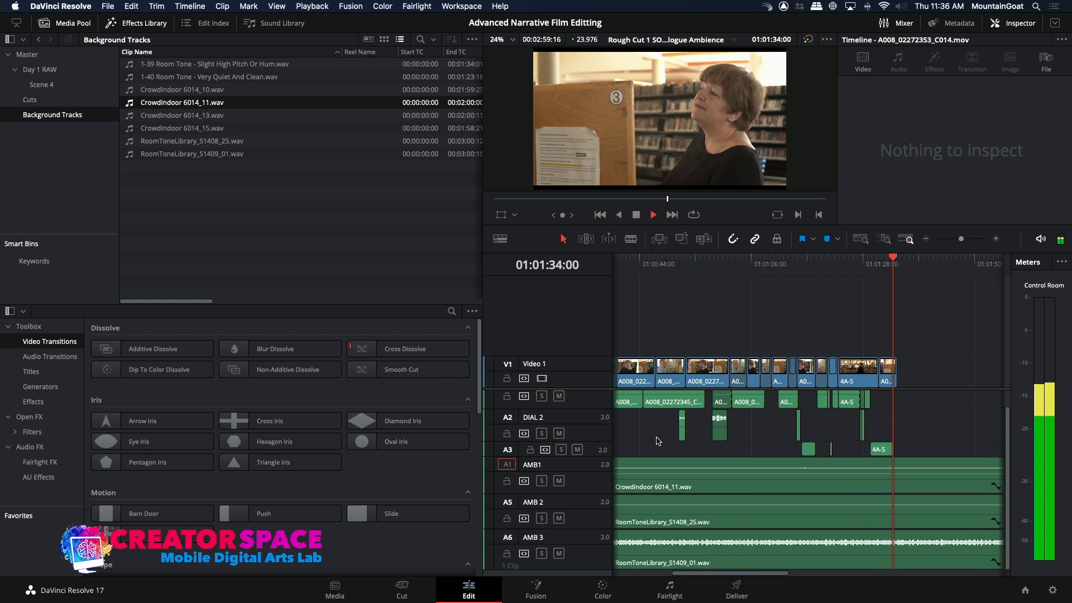
key("space")
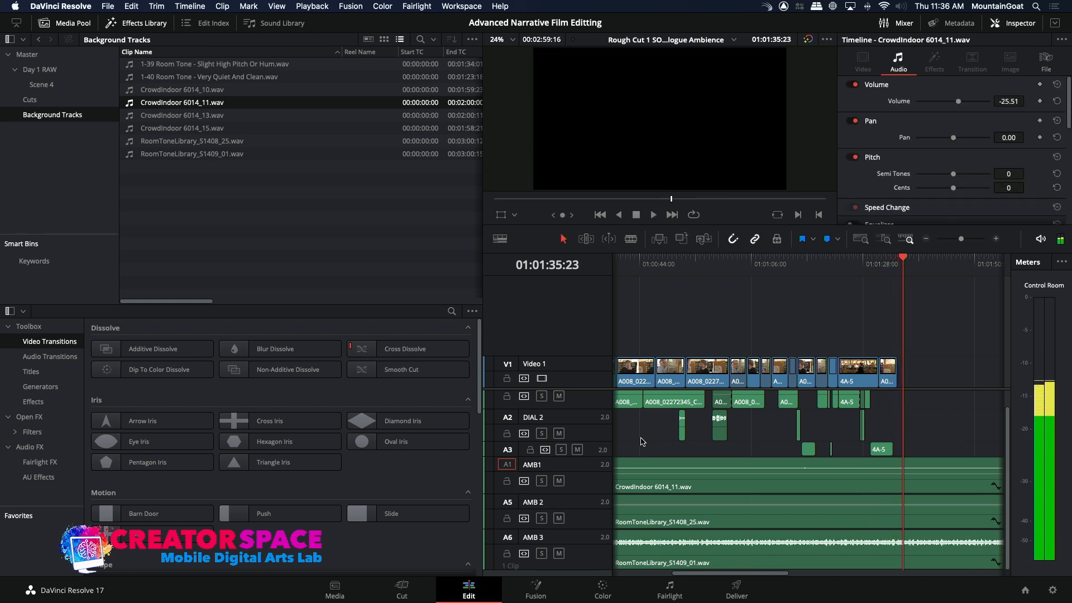
Return to the start of the timeline and add a stereo audio track below AMB 3
key("Home")
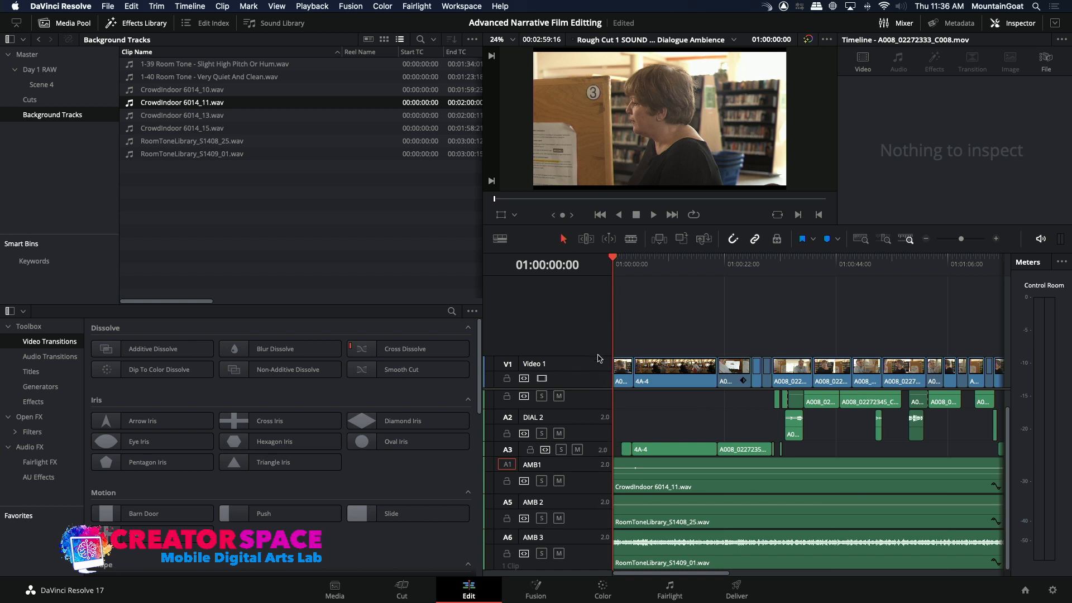
left_click_drag(596, 357, 594, 311)
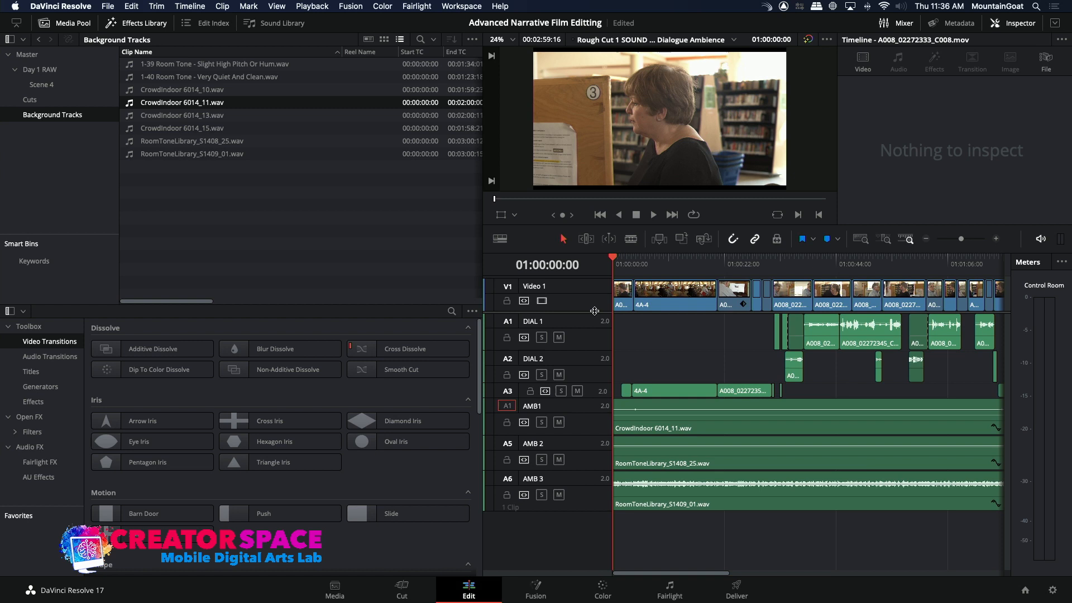
right_click(550, 536)
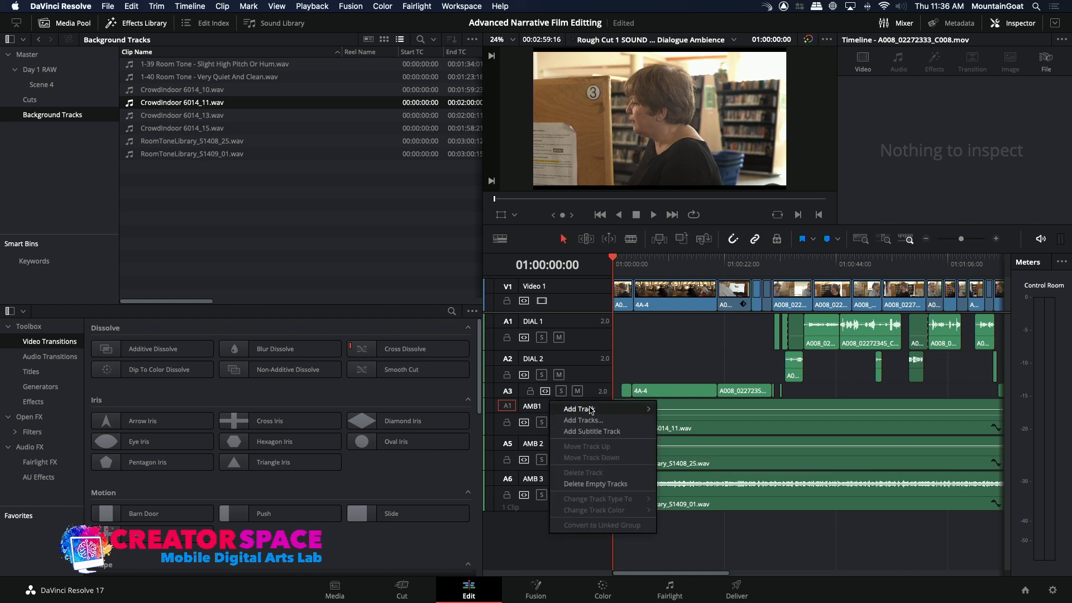
mouse_move(592, 409)
left_click(679, 423)
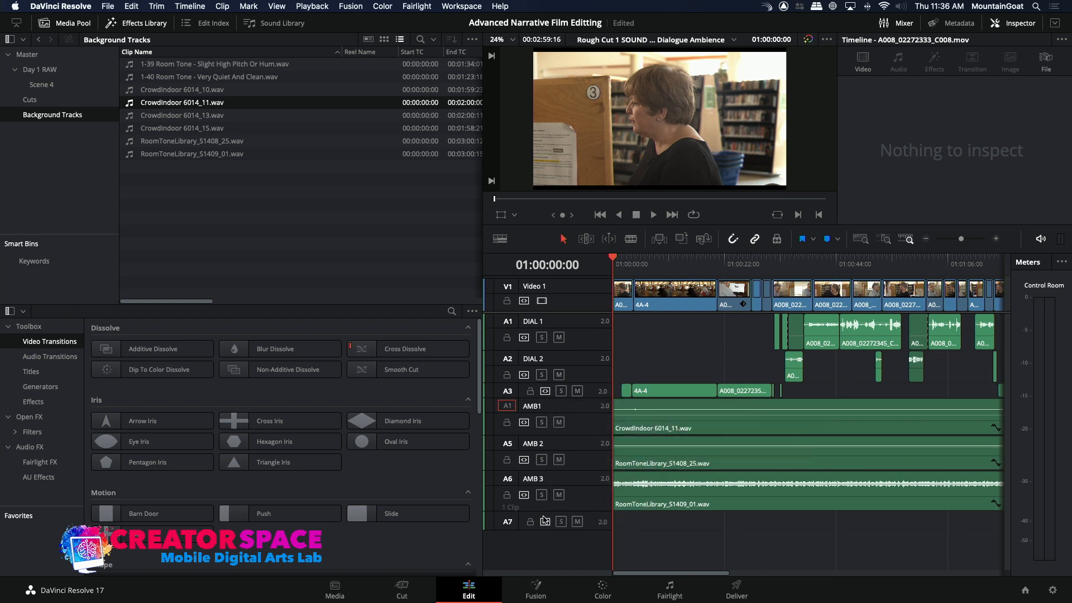
Enlarge the new audio track A7 below AMB 3 and name it AMB FX
left_click_drag(528, 541, 527, 555)
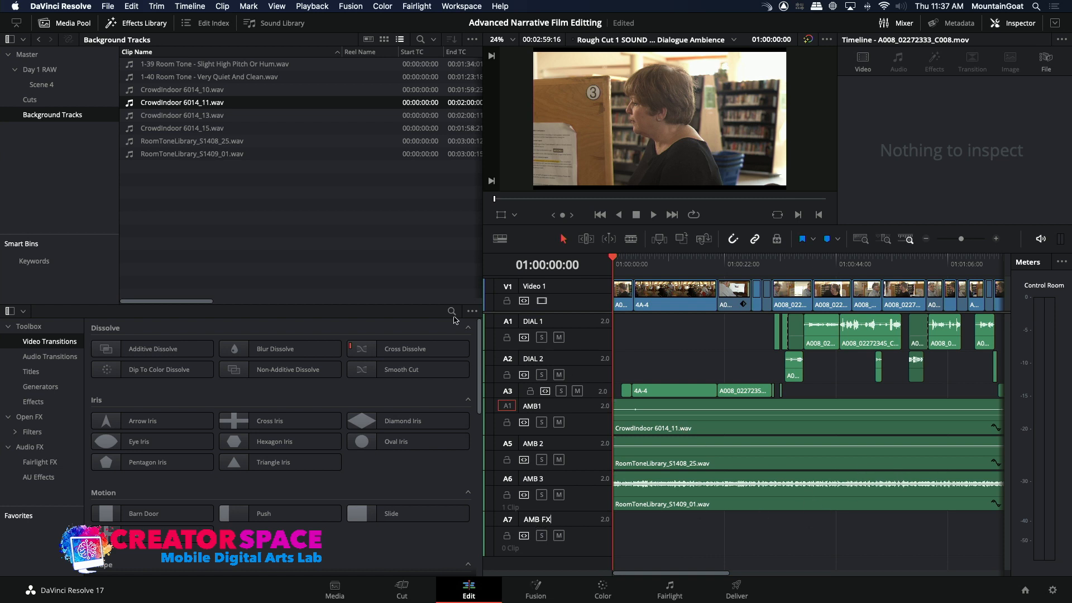
Start a media import into the Background Tracks bin and search for "Beep" from the SOUND EFFECTS LIBRARY folder
left_click(238, 232)
right_click(238, 233)
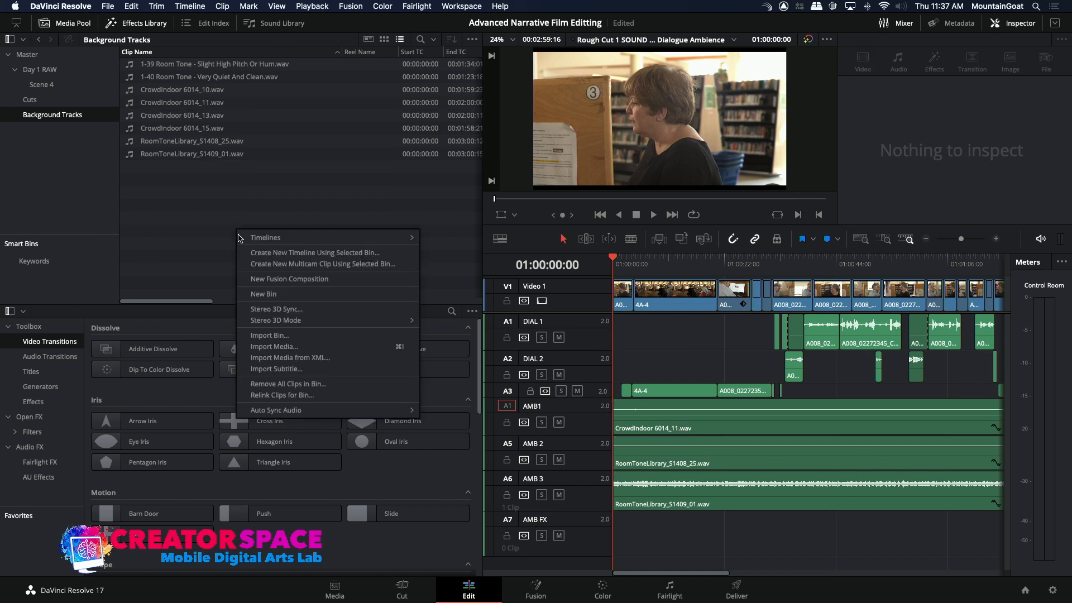
left_click(263, 347)
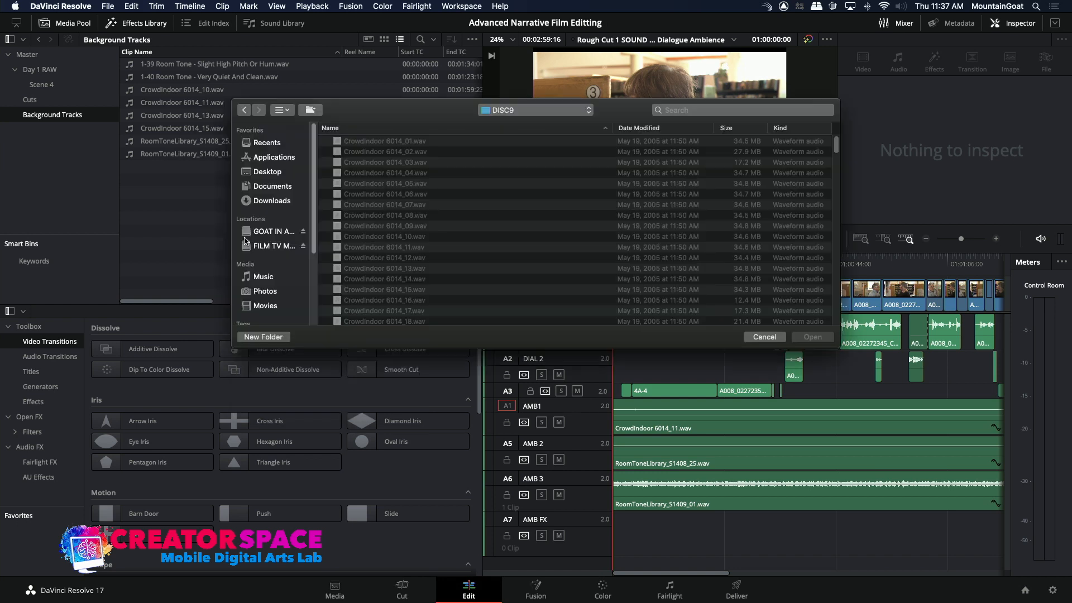
left_click(512, 112)
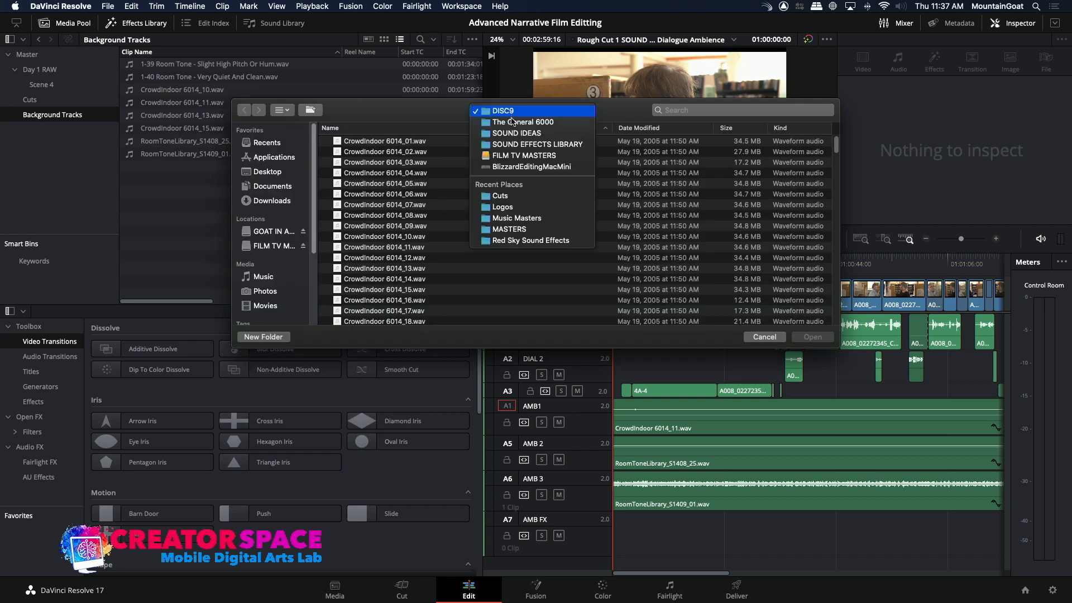
left_click(514, 147)
left_click(679, 110)
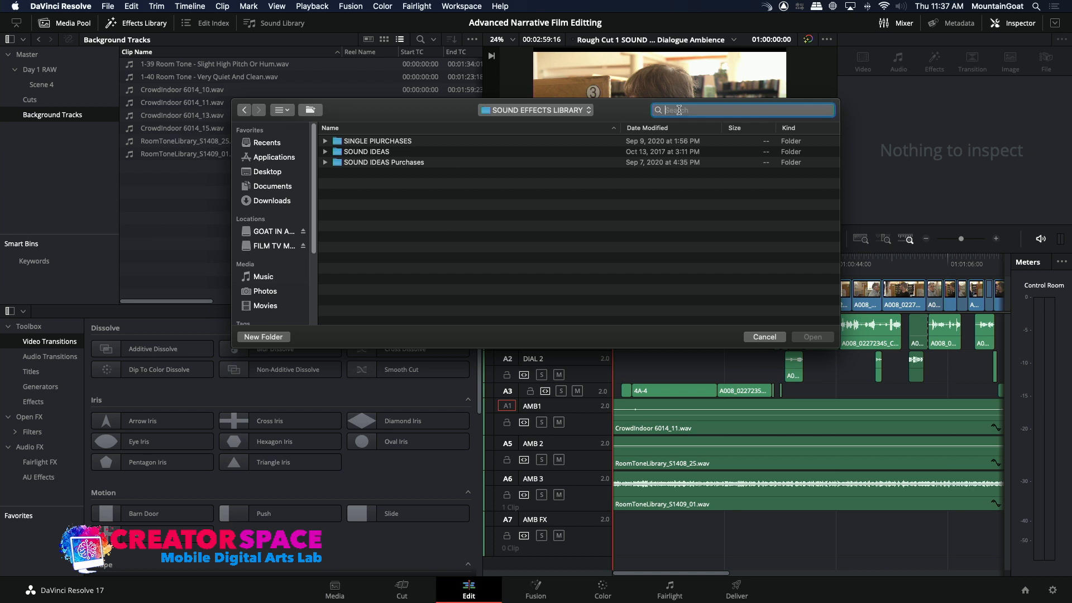
type("Beep")
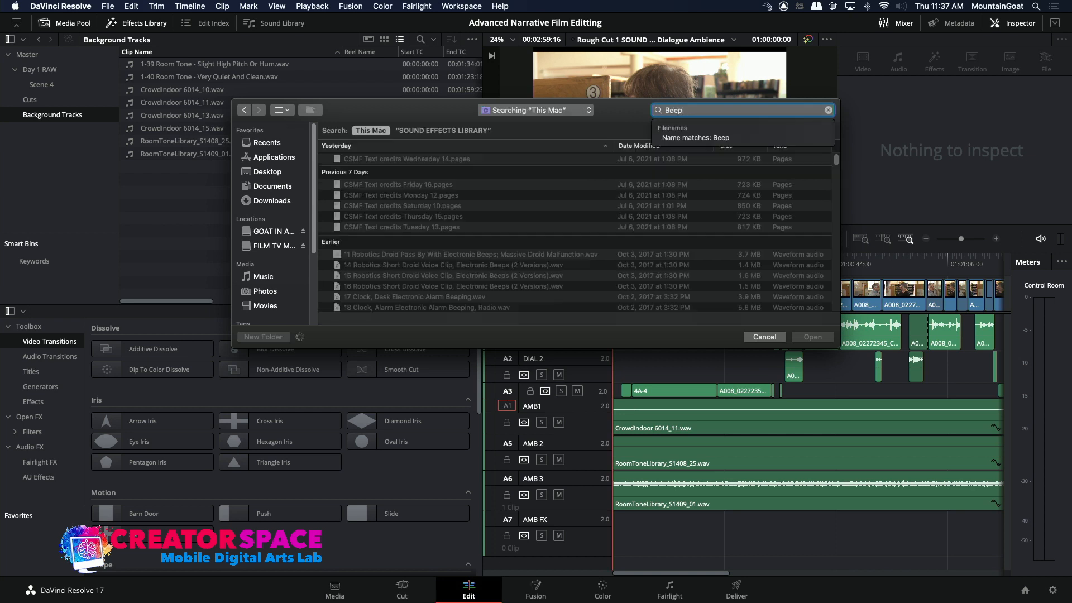
Select the 28 Hospital Heart Monitor, 30 Sonar Beeps and 38 Camera 35mm Automatic beep files for import
left_click(838, 159)
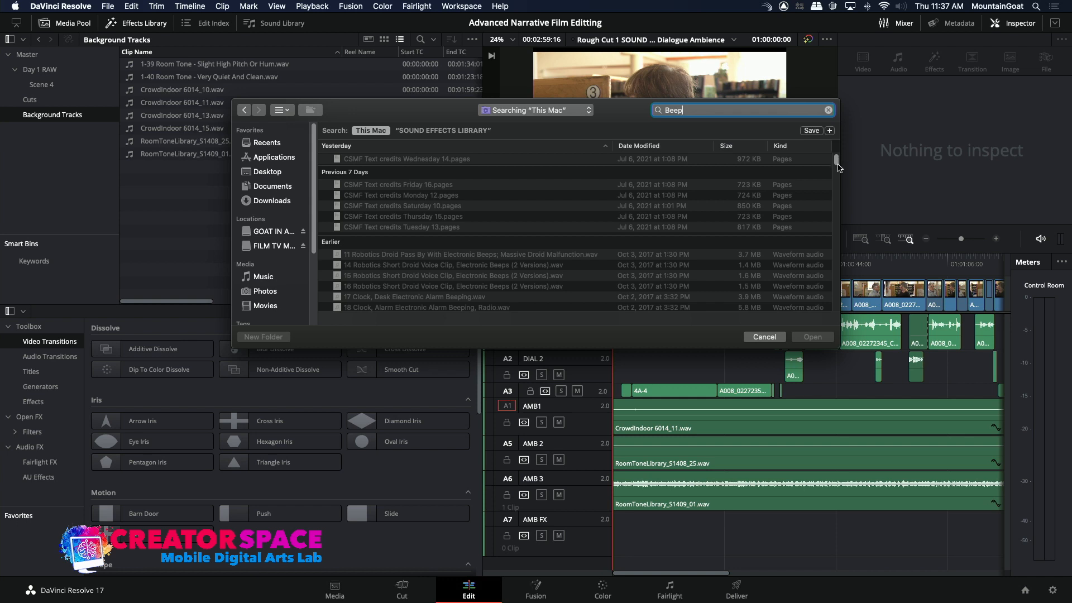
left_click_drag(837, 163, 839, 174)
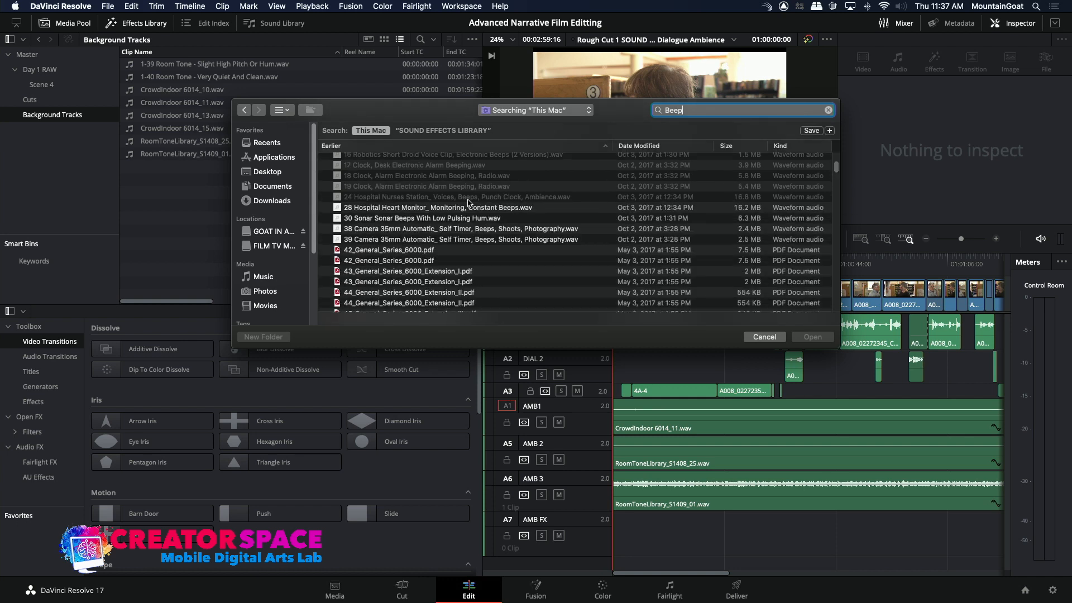
left_click(336, 210)
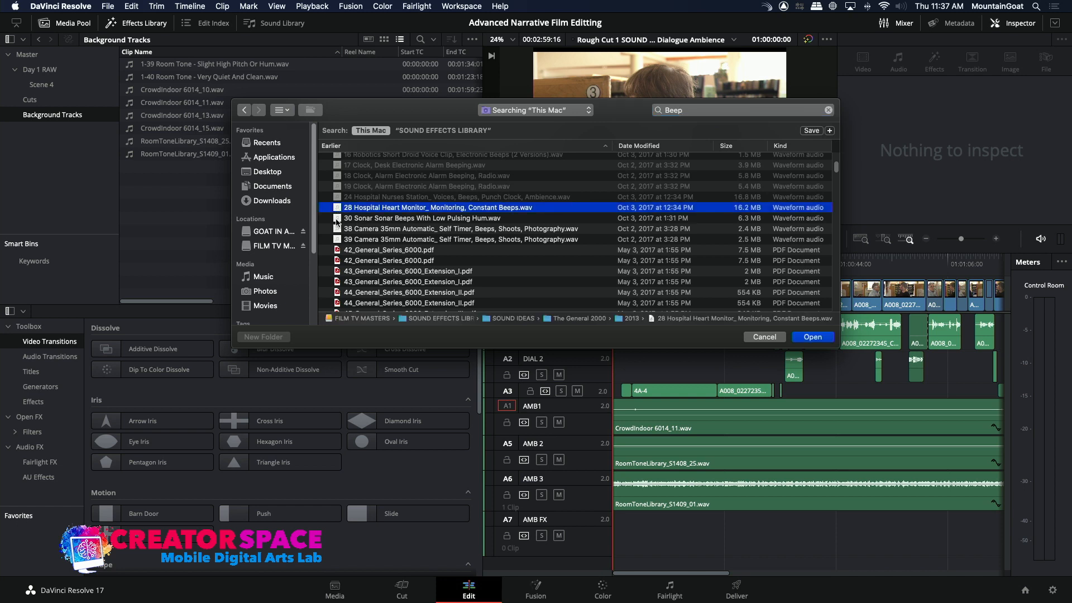
left_click(336, 218, "shift")
left_click(337, 229, "shift")
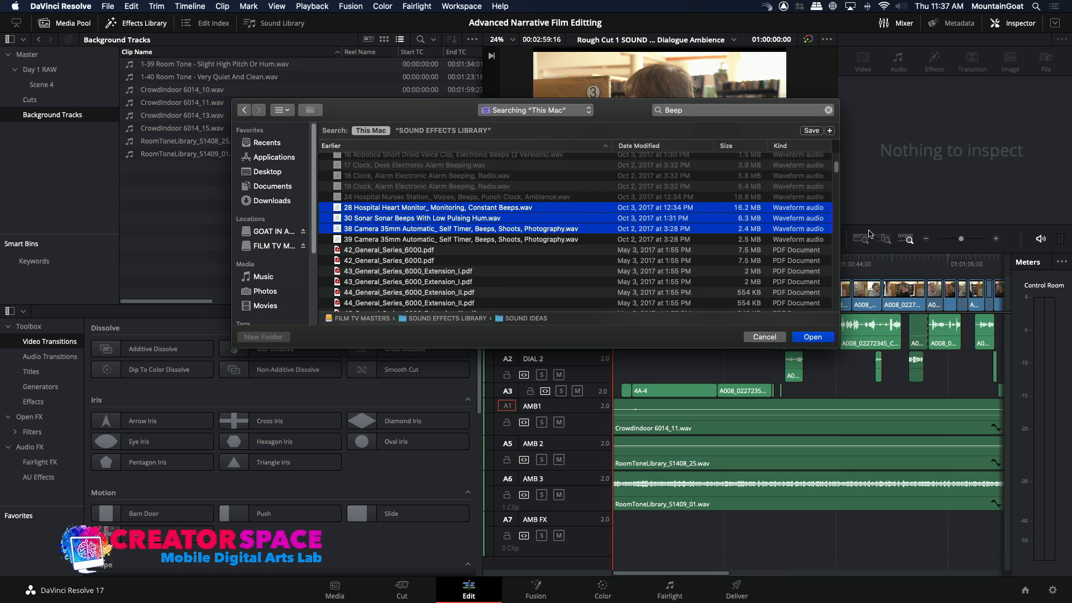
Add 84 Tracking Device, ComputerBeep 6028_35_3.wav and ComputerBeep 6028_35_5.wav to the selection and import all the chosen files
left_click_drag(837, 175, 839, 190)
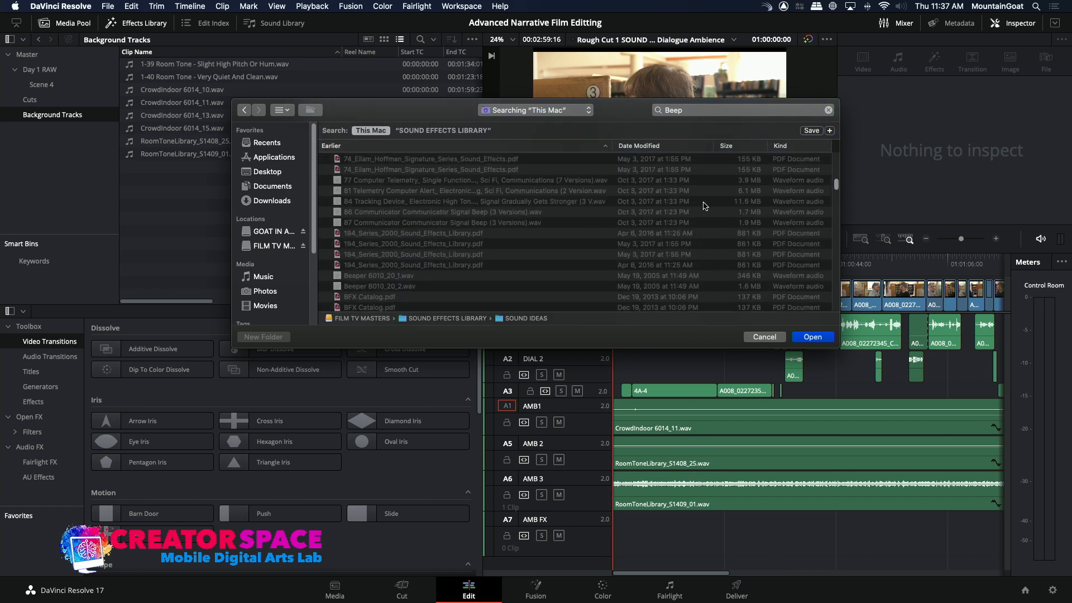
left_click(338, 202)
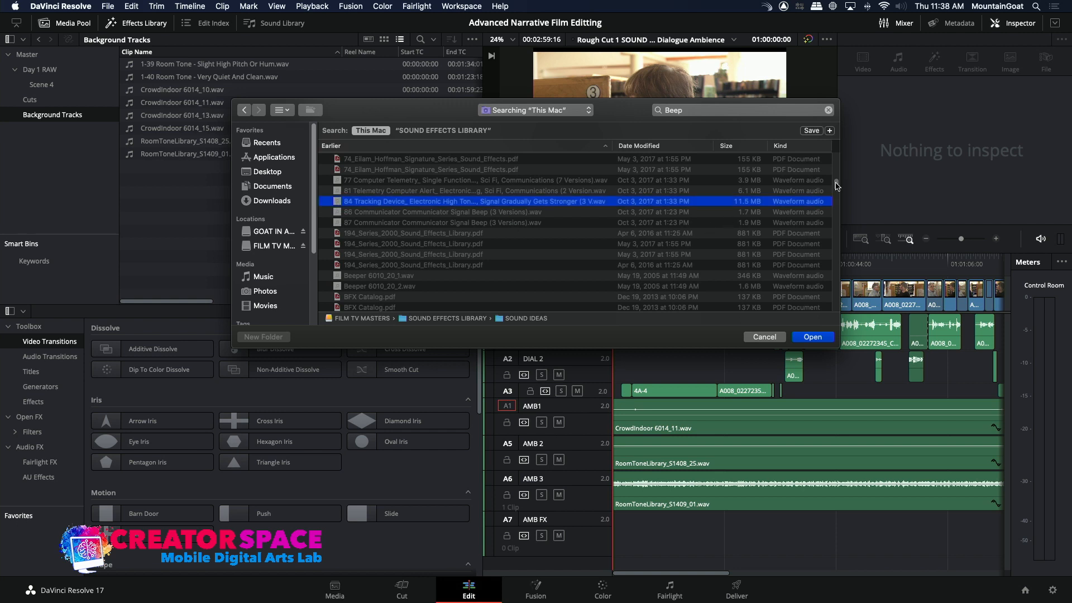
left_click_drag(837, 186, 837, 189)
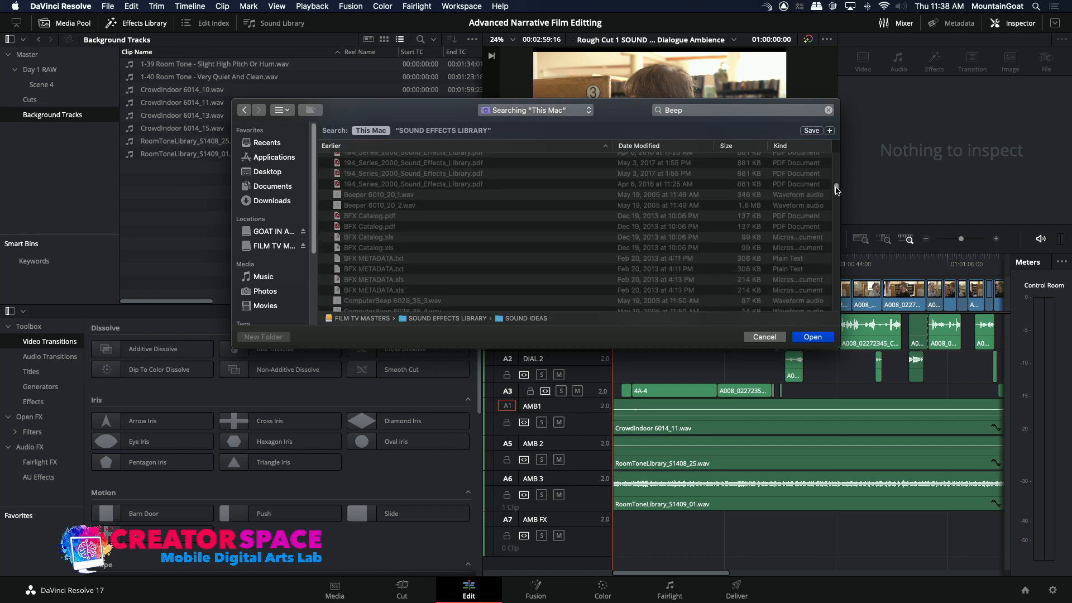
left_click(338, 302)
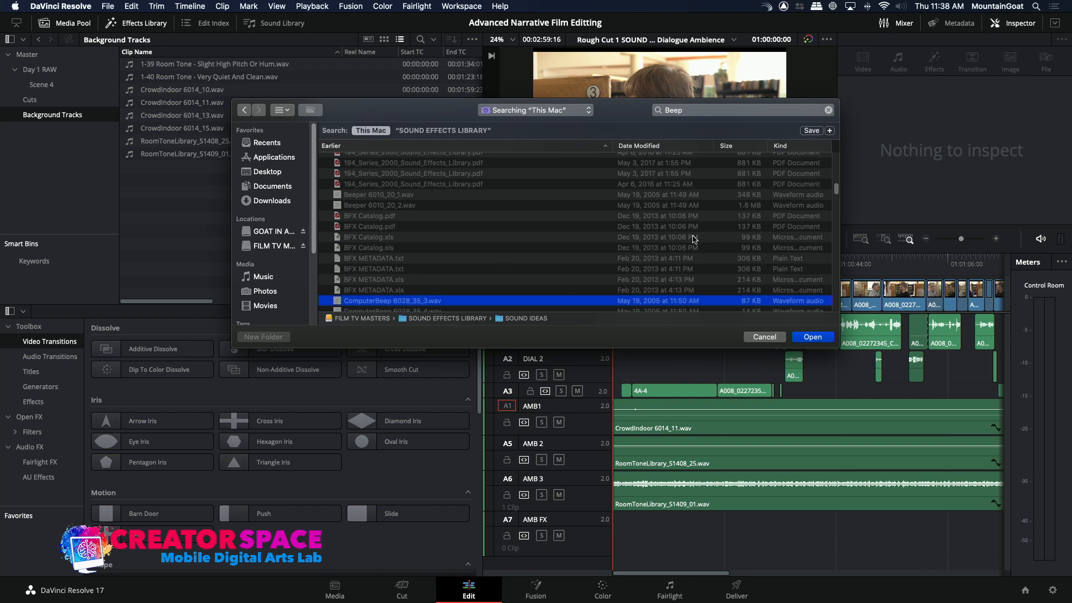
left_click_drag(837, 192, 835, 198)
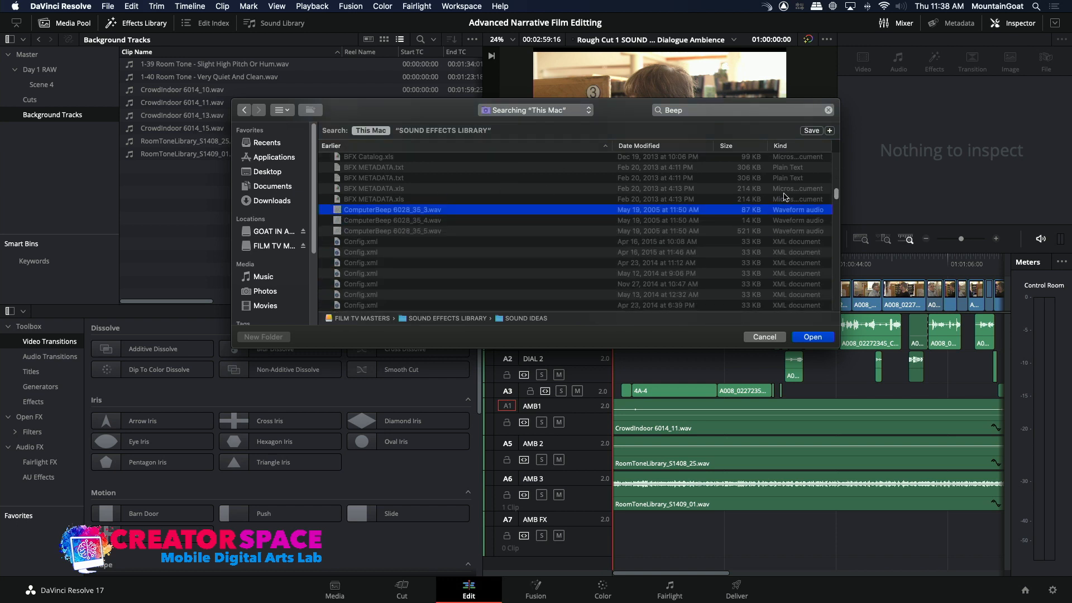
left_click(338, 231, "super")
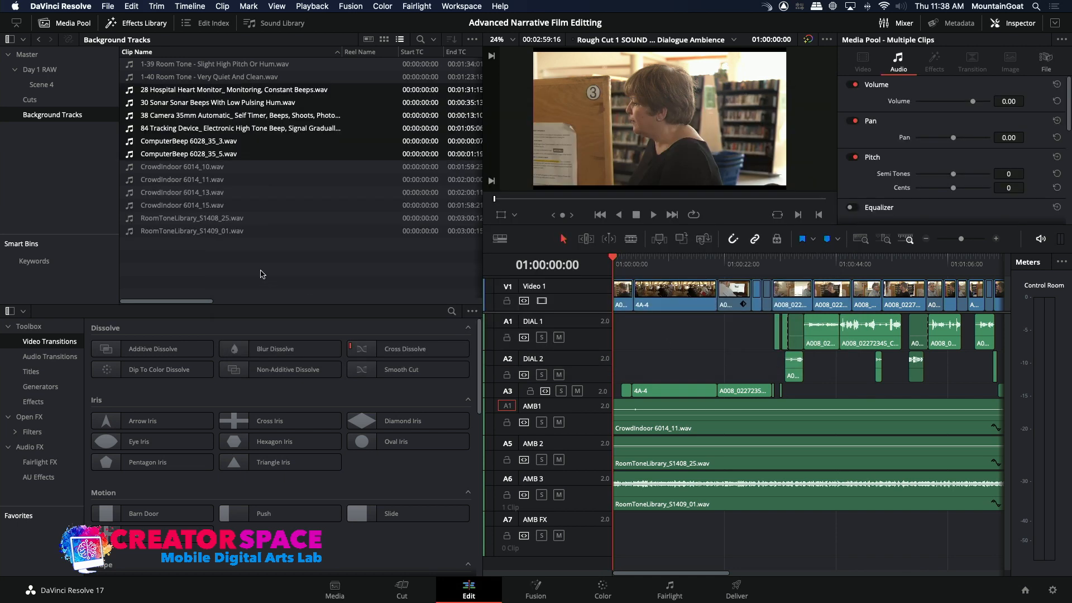
Audition ComputerBeep 6028_35_3.wav and ComputerBeep 6028_35_5.wav in the source viewer, ending with 6028_35_3.wav loaded
left_click(146, 153)
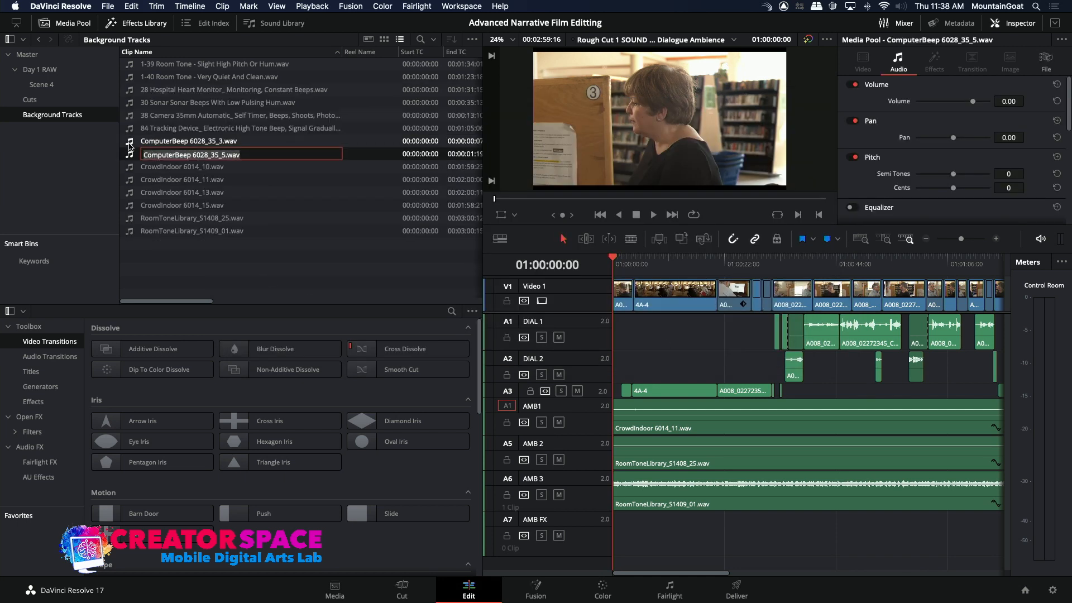
left_click(130, 144)
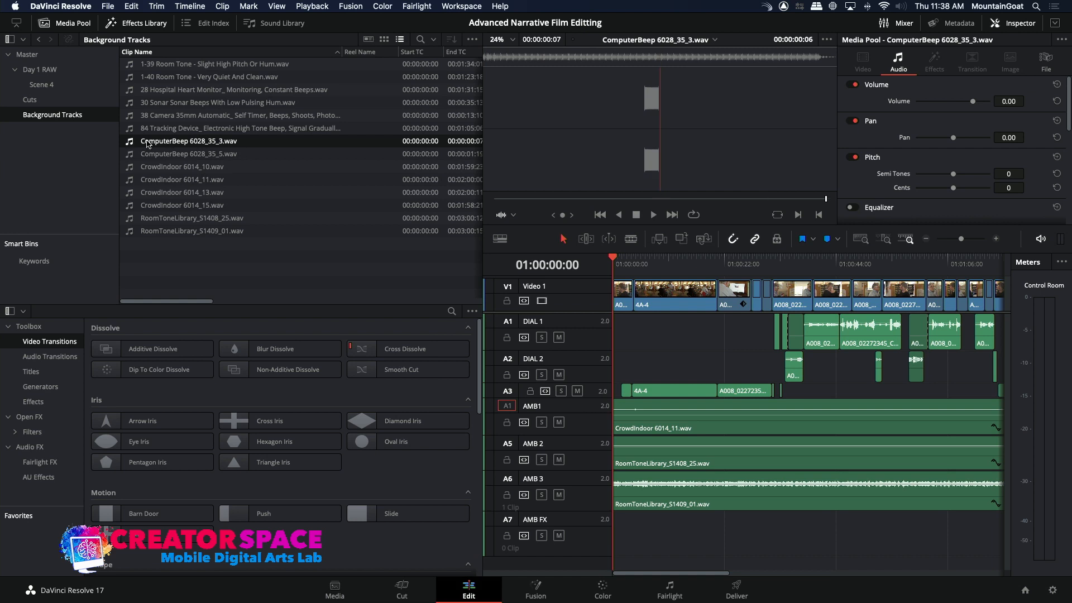
left_click(130, 151)
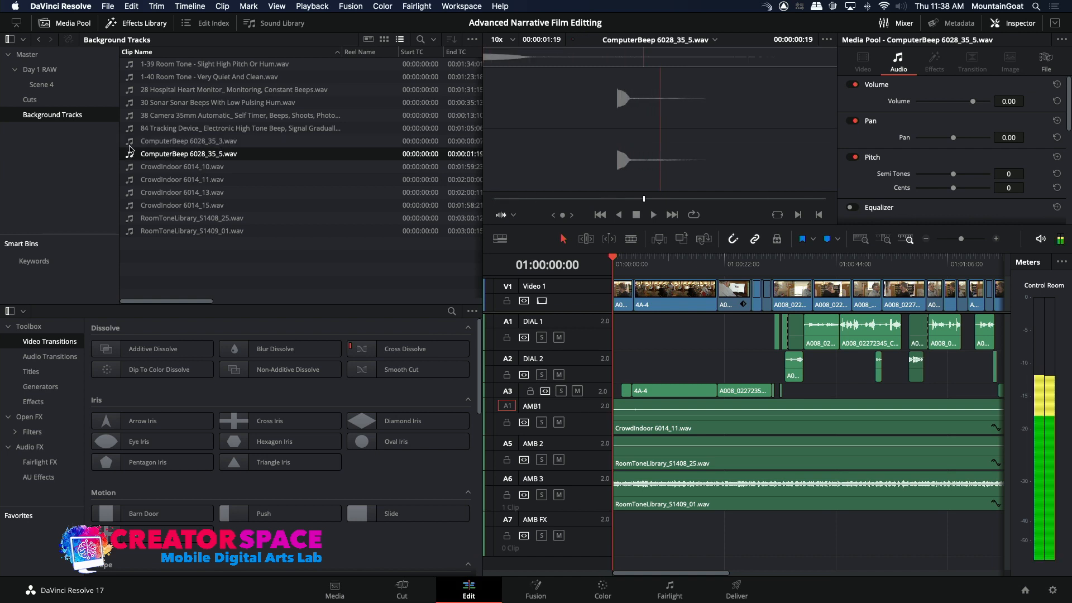
left_click(130, 143)
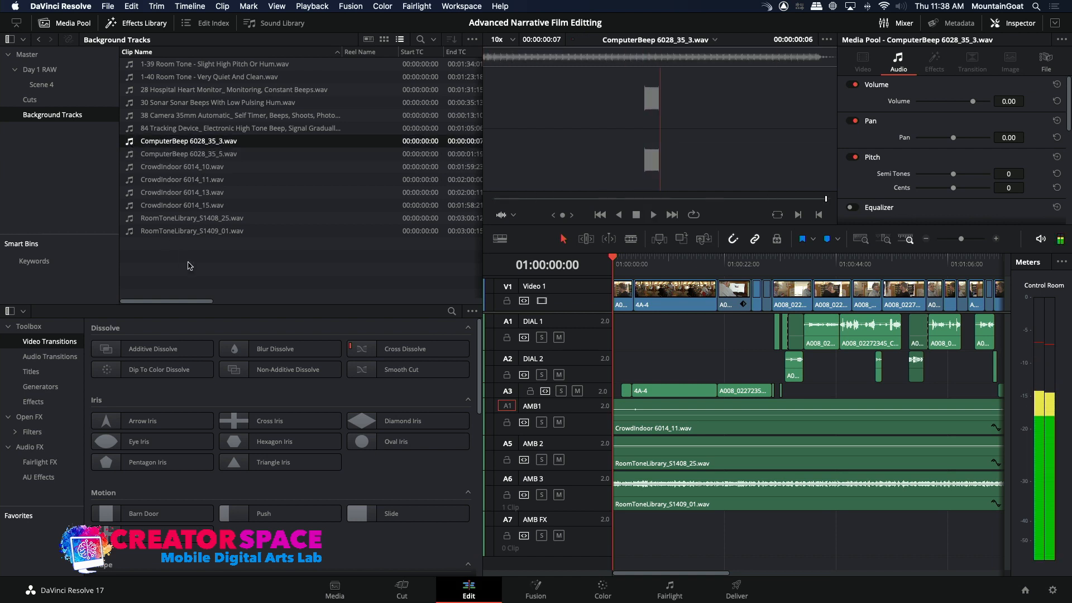
Make AMB FX the audio destination and overwrite ComputerBeep 6028_35_3.wav onto it at 01:00:08:13
left_click(507, 520)
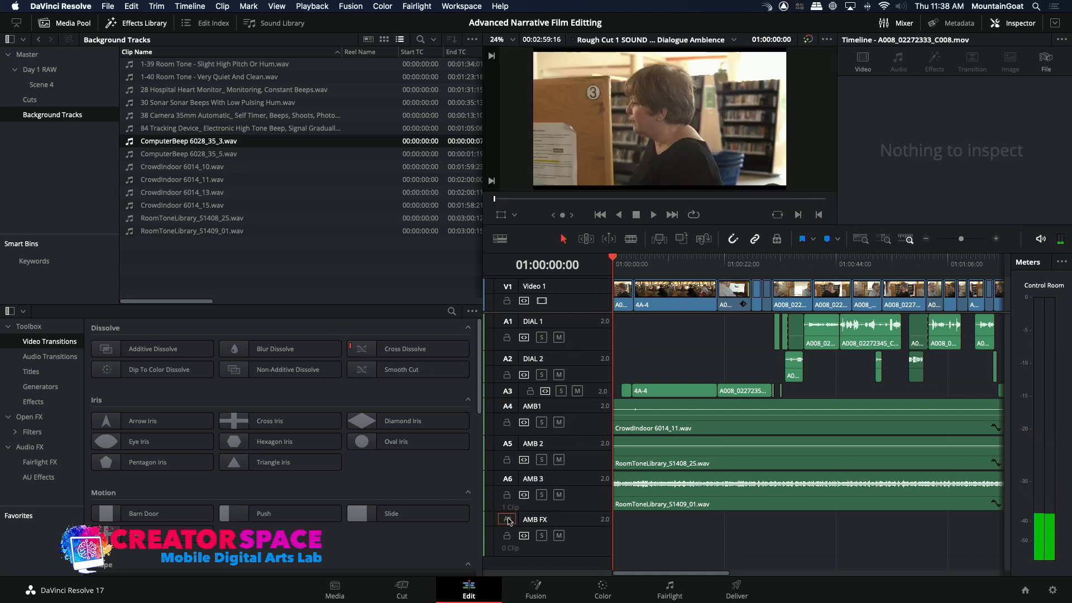
left_click_drag(620, 274, 656, 272)
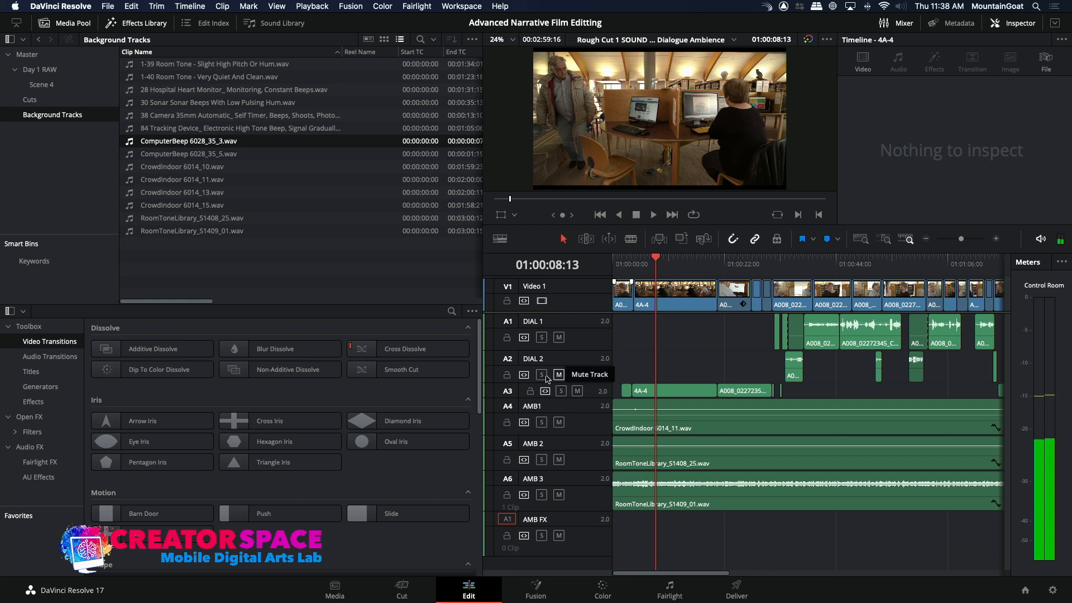
left_click(682, 239)
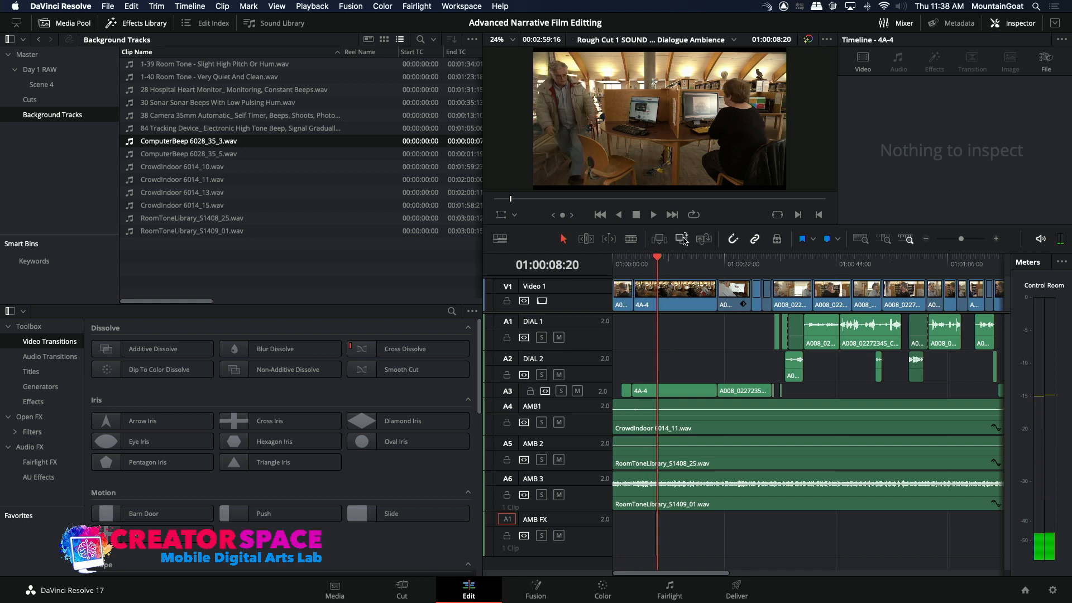
Heighten the AMB FX track, lower the ComputerBeep clip's volume below -7.95 dB and play it back
left_click(996, 239)
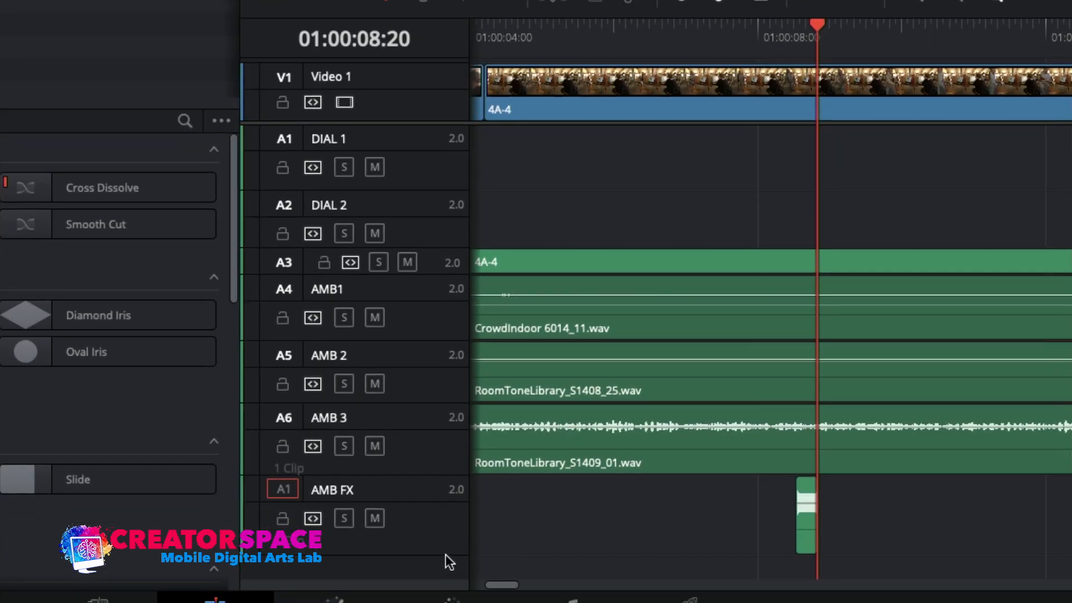
left_click_drag(445, 555, 447, 566)
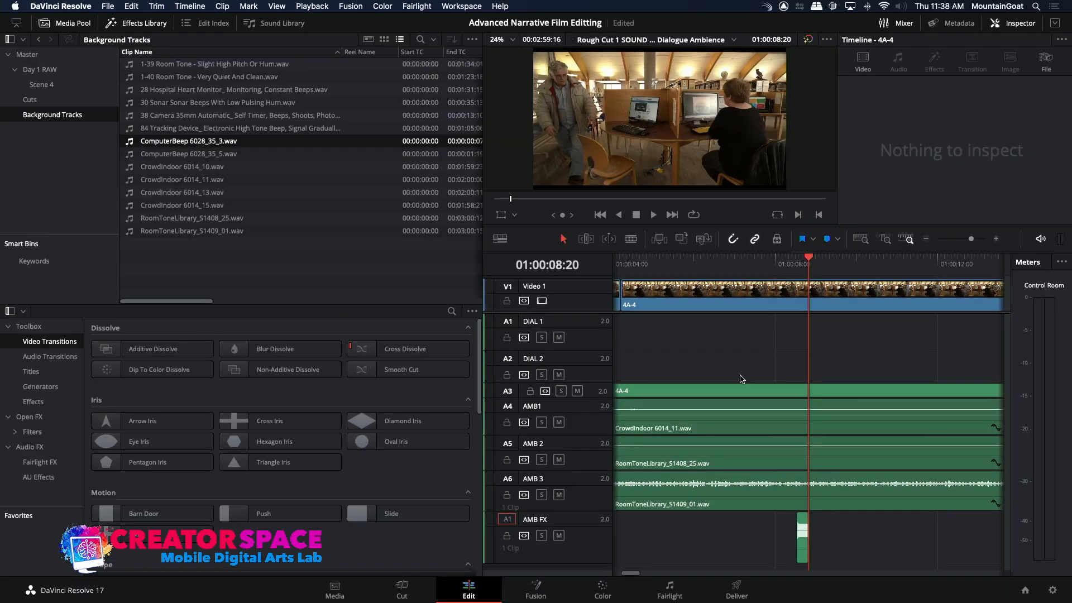
left_click(997, 239)
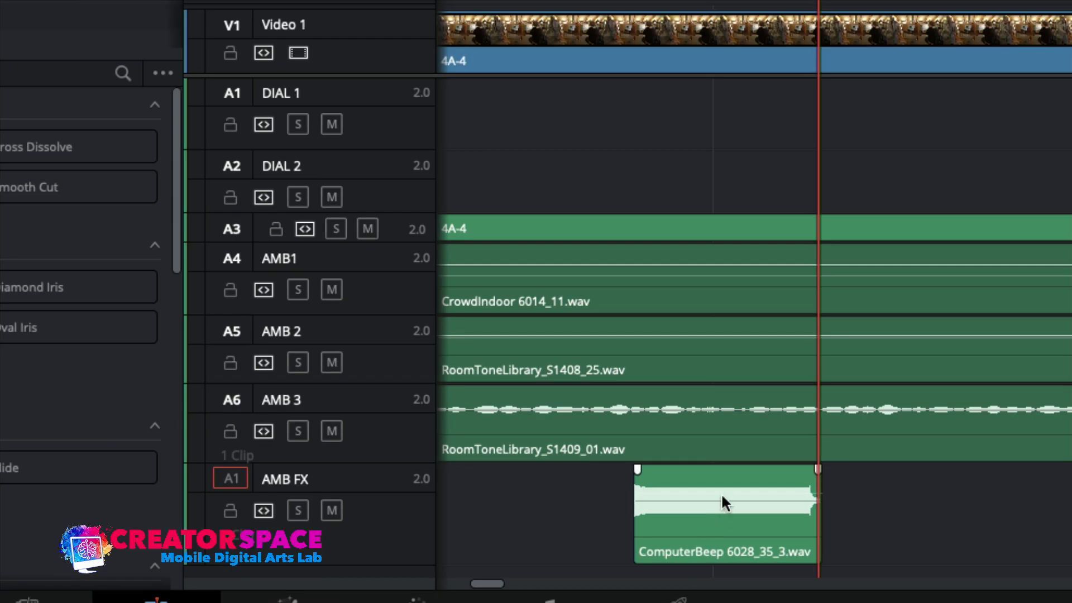
left_click_drag(723, 495, 723, 501)
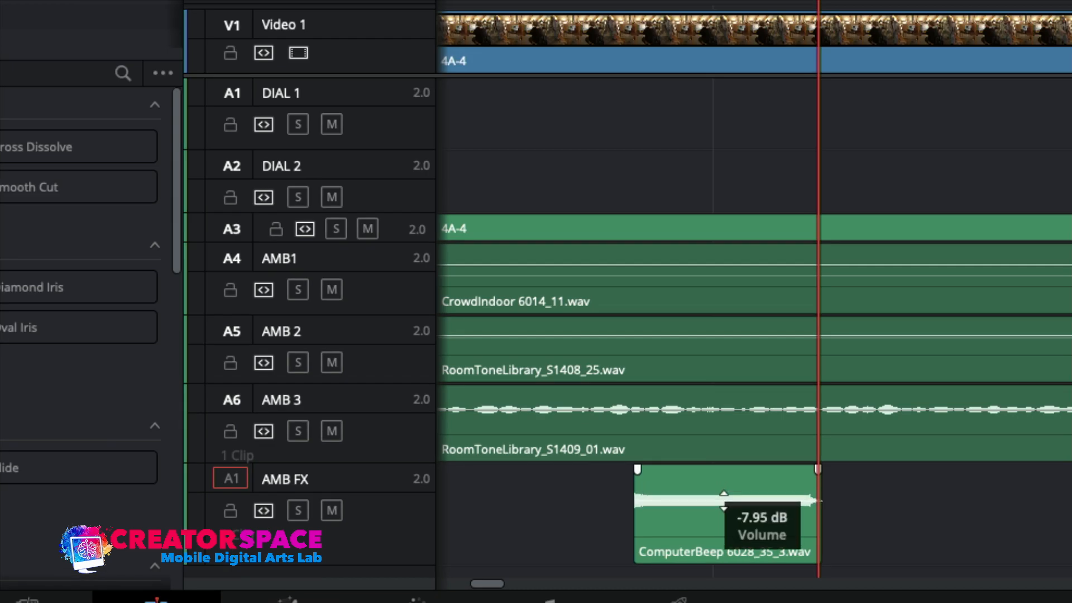
left_click_drag(724, 501, 723, 504)
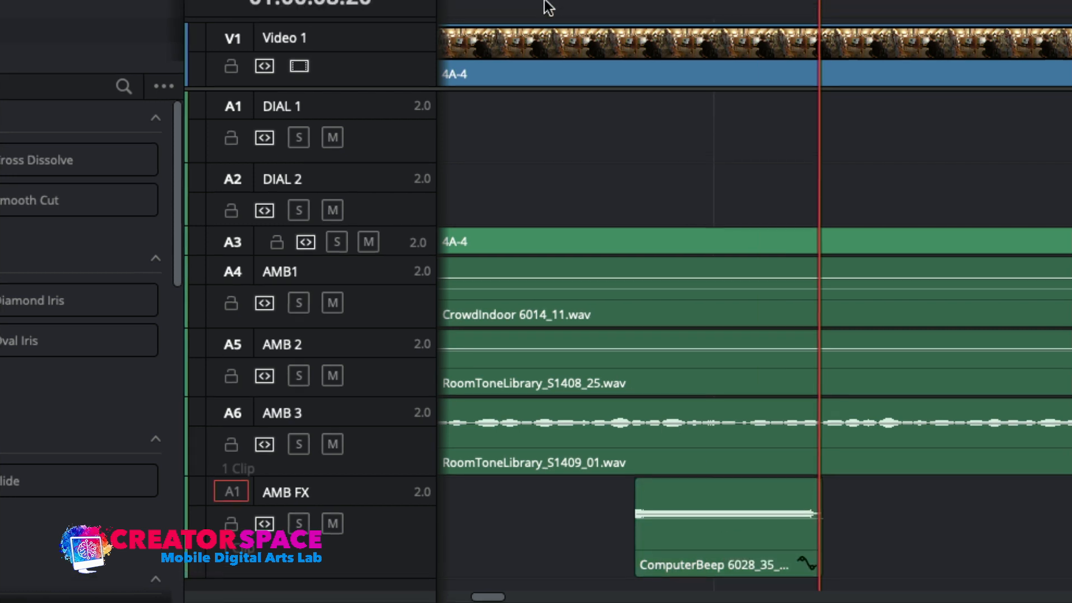
left_click(550, 8)
key("space")
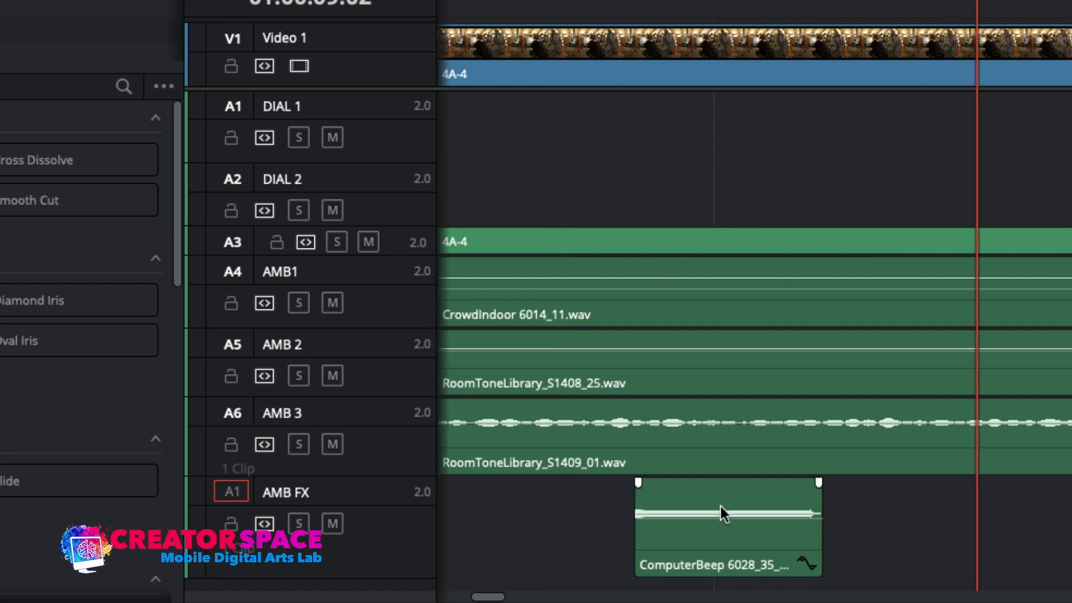
Lower the ComputerBeep clip's volume on AMB FX further to -26.14 dB, playing it back against the ambience between adjustments
left_click_drag(720, 513, 720, 525)
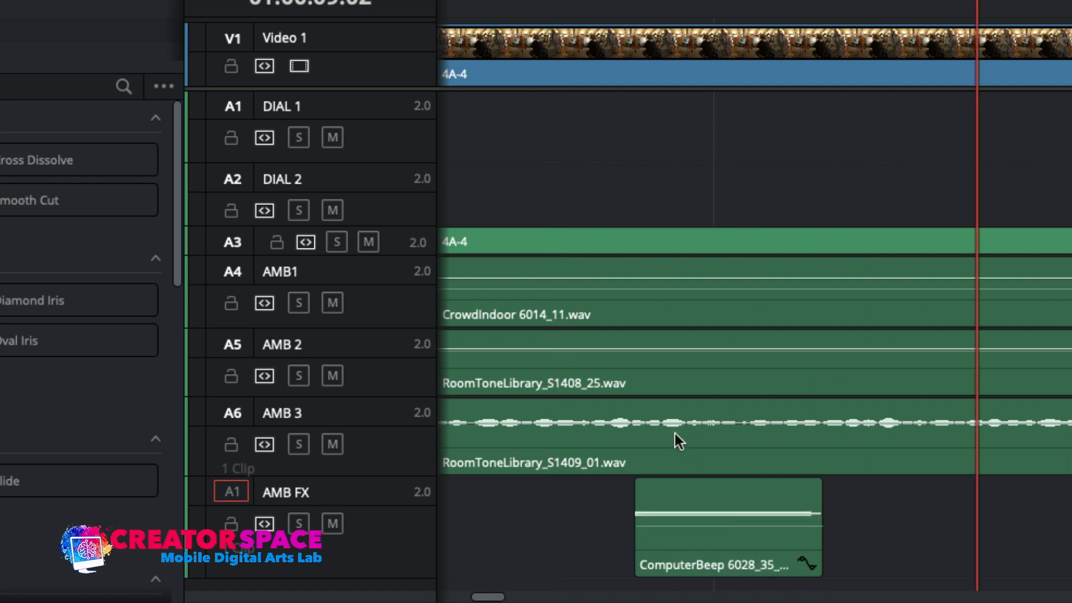
left_click(555, 8)
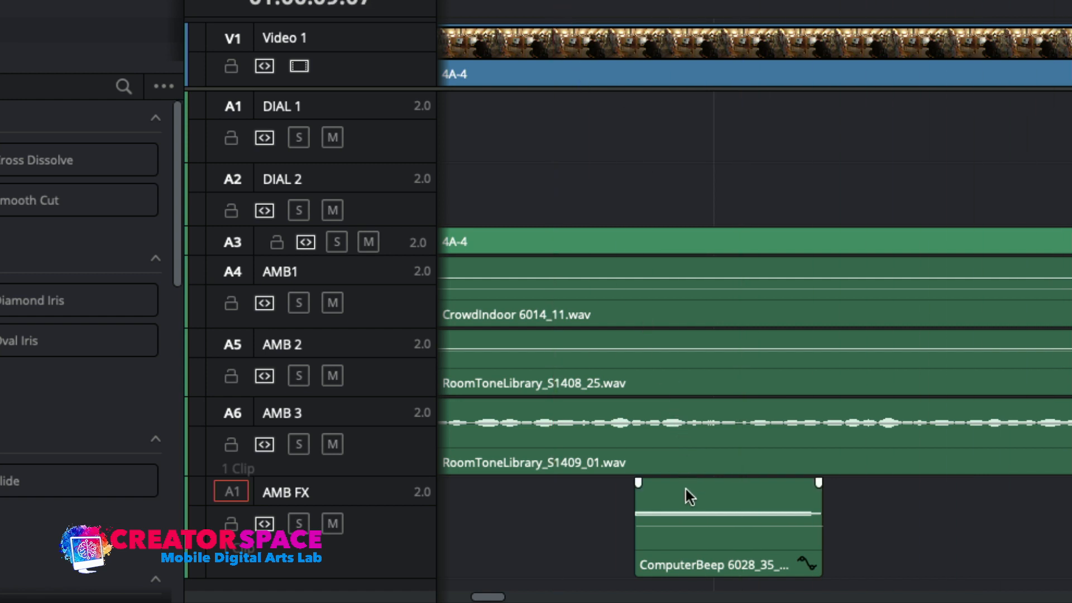
left_click_drag(686, 525, 687, 531)
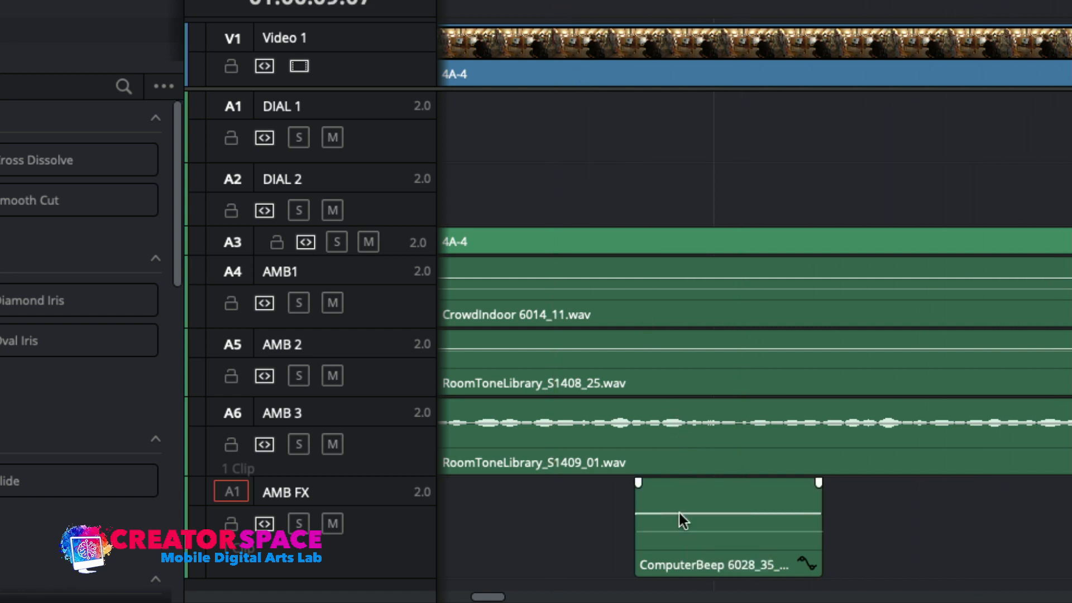
left_click(560, 8)
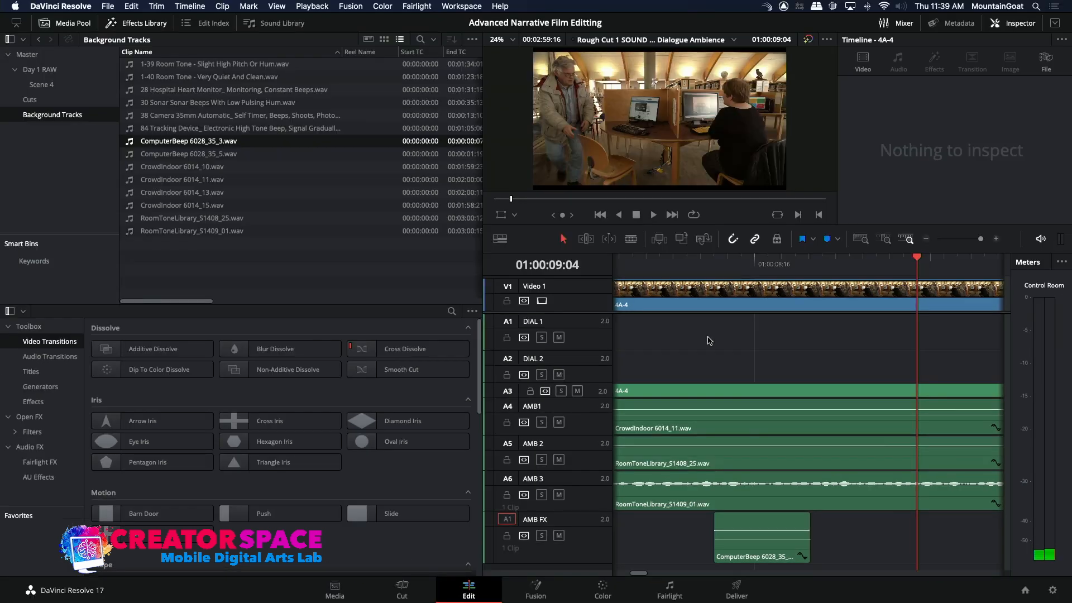
left_click(764, 532)
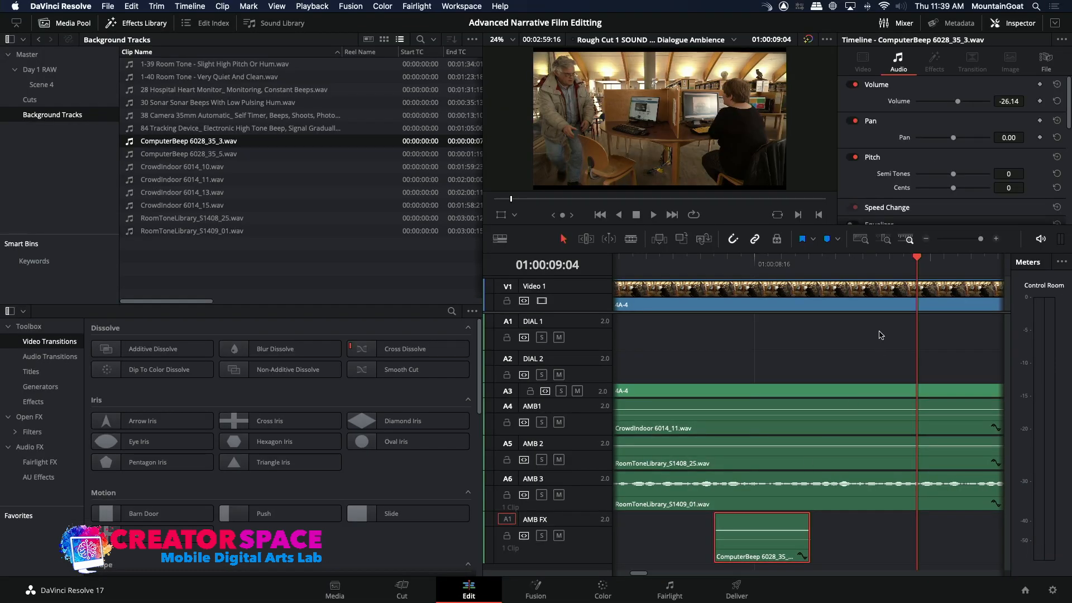
left_click(928, 239)
left_click(927, 238)
left_click(928, 238)
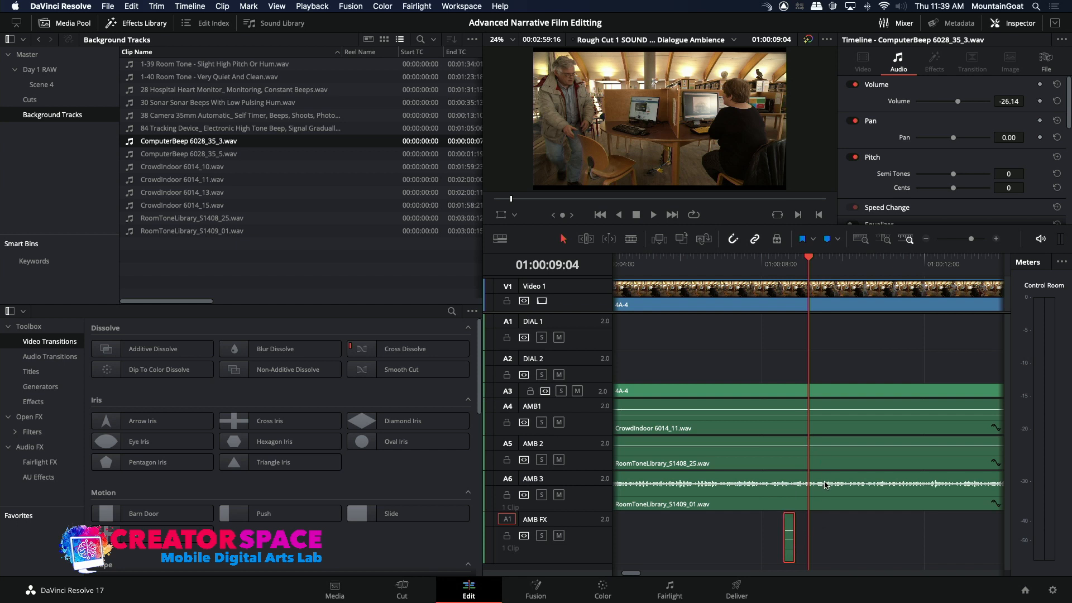
Paste copies of the ComputerBeep clip onto AMB FX at 01:00:09:04, 01:00:10:17 and 01:00:12:23
key("ctrl+v")
left_click(872, 274)
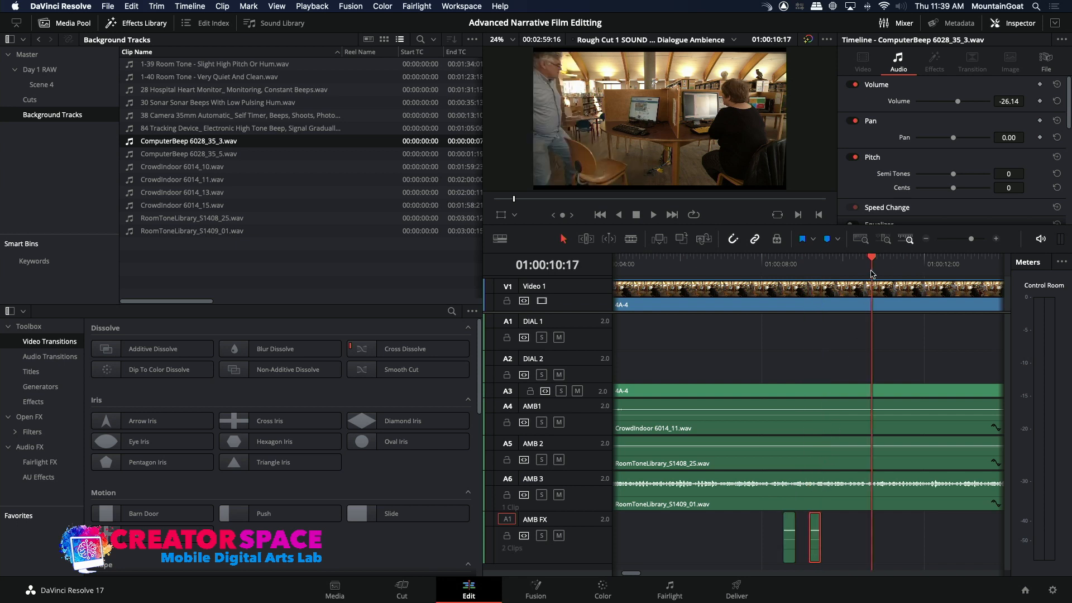
key("ctrl+v")
left_click(927, 240)
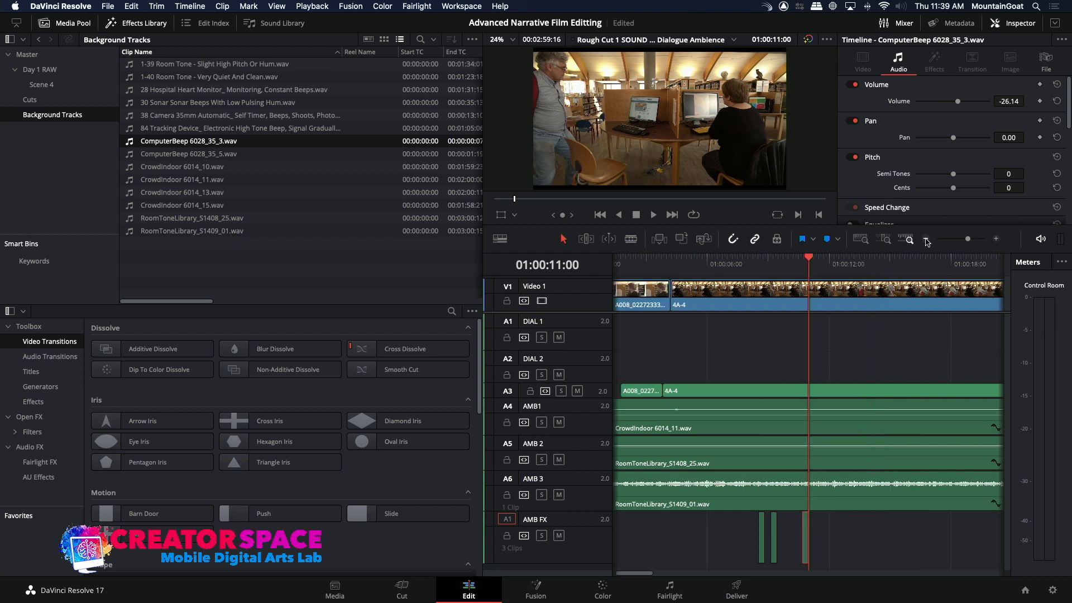
left_click(927, 240)
left_click(745, 269)
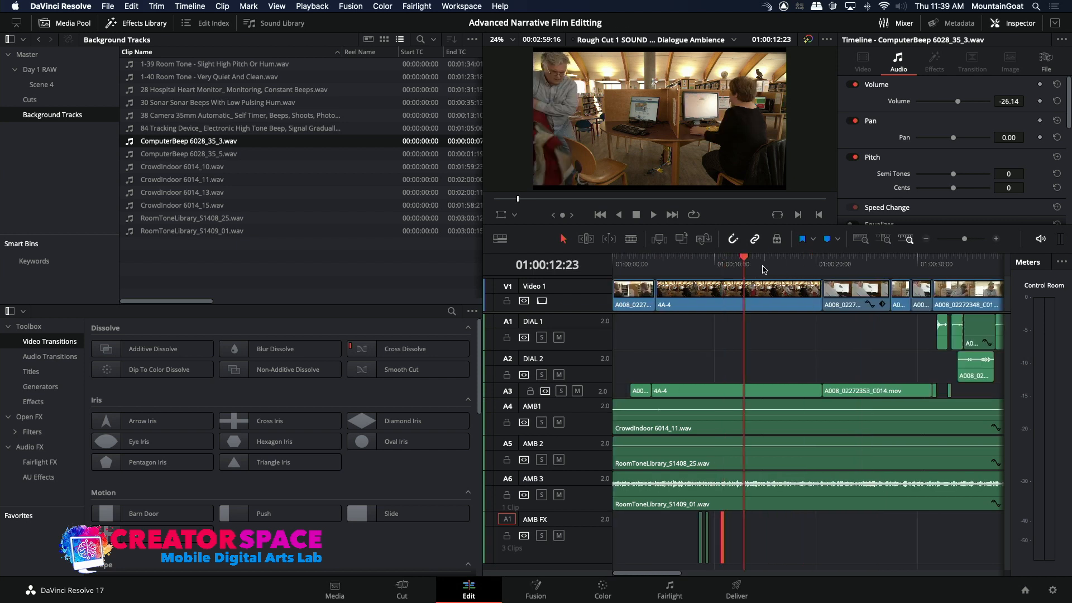
key("ctrl+v")
Paste three more ComputerBeep copies onto AMB FX at about 01:00:18:00, 01:00:19 and 01:00:21:18
left_click(796, 261)
key("ctrl+v")
key("Right")
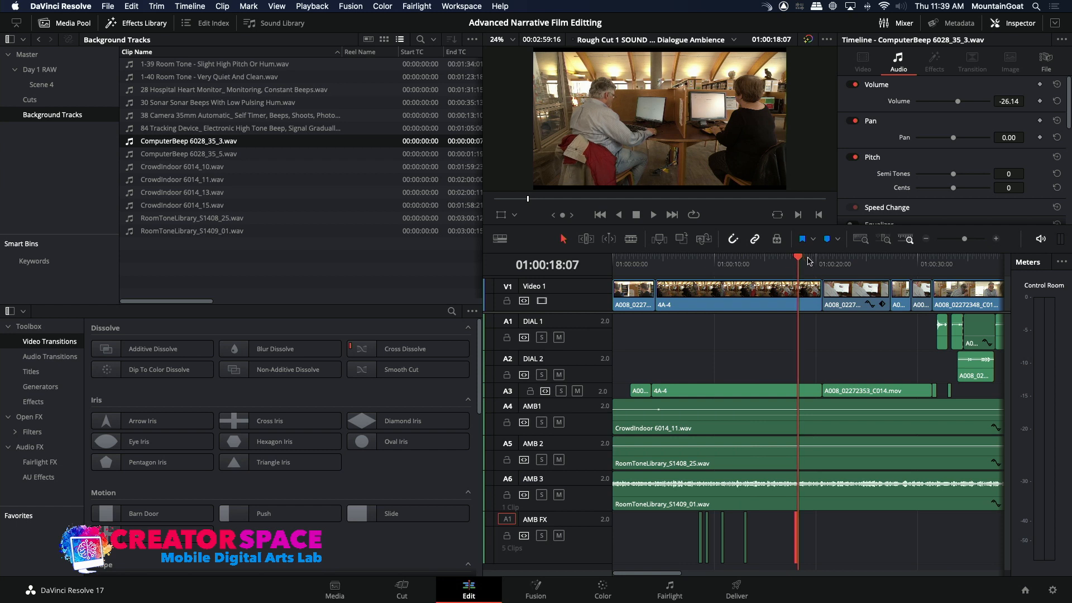
left_click(806, 260)
key("ctrl+v")
left_click(833, 261)
key("ctrl+v")
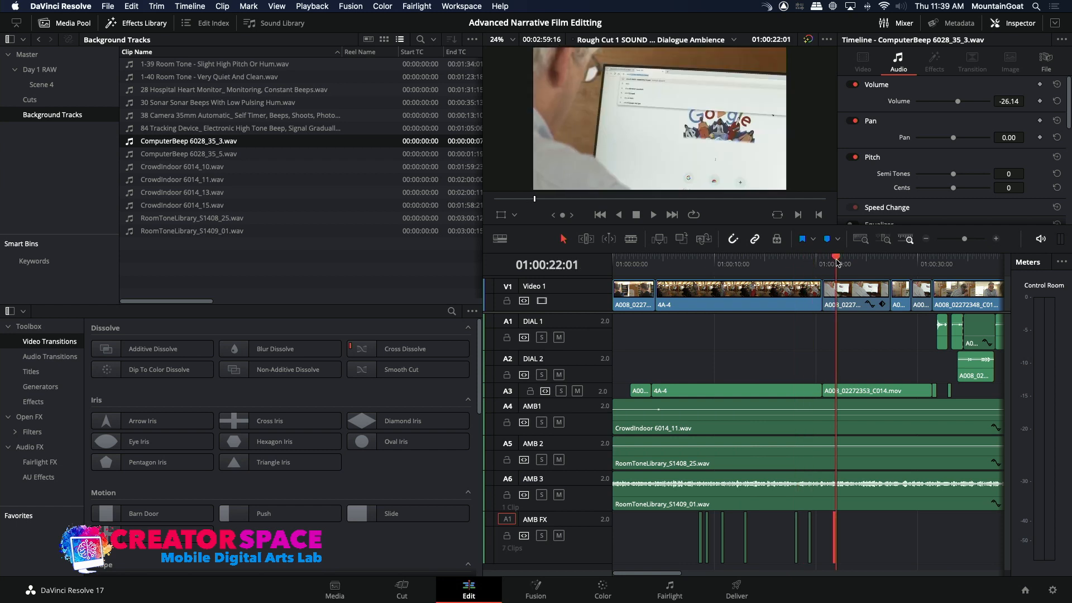
Paste ComputerBeep copies onto AMB FX at about 01:00:29:10 and at about 01:00:03:20, near the scene's start
left_click(913, 260)
key("ctrl+v")
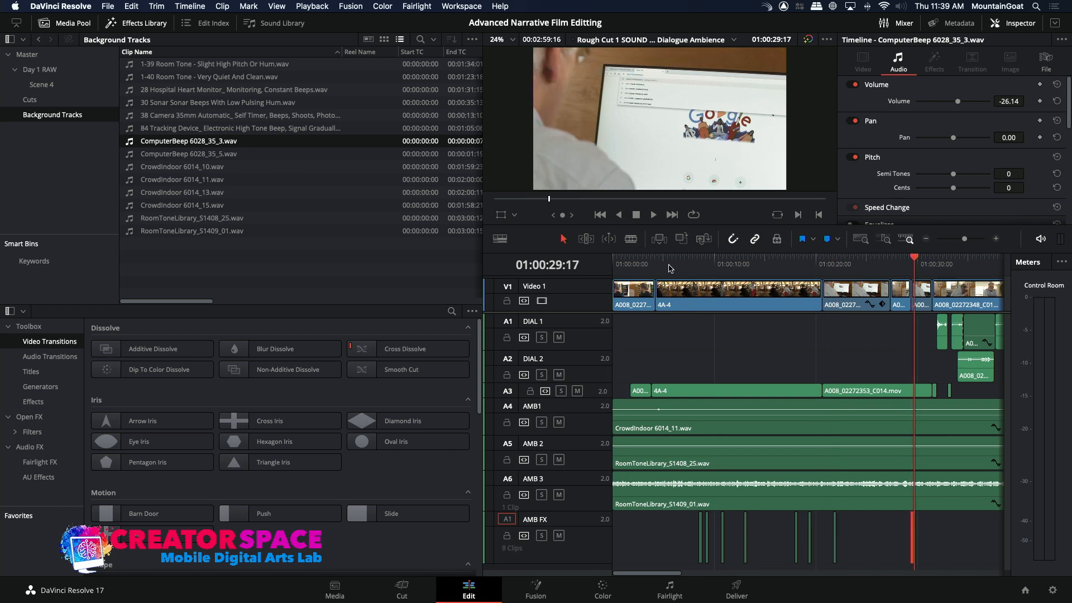
left_click(653, 265)
key("ctrl+v")
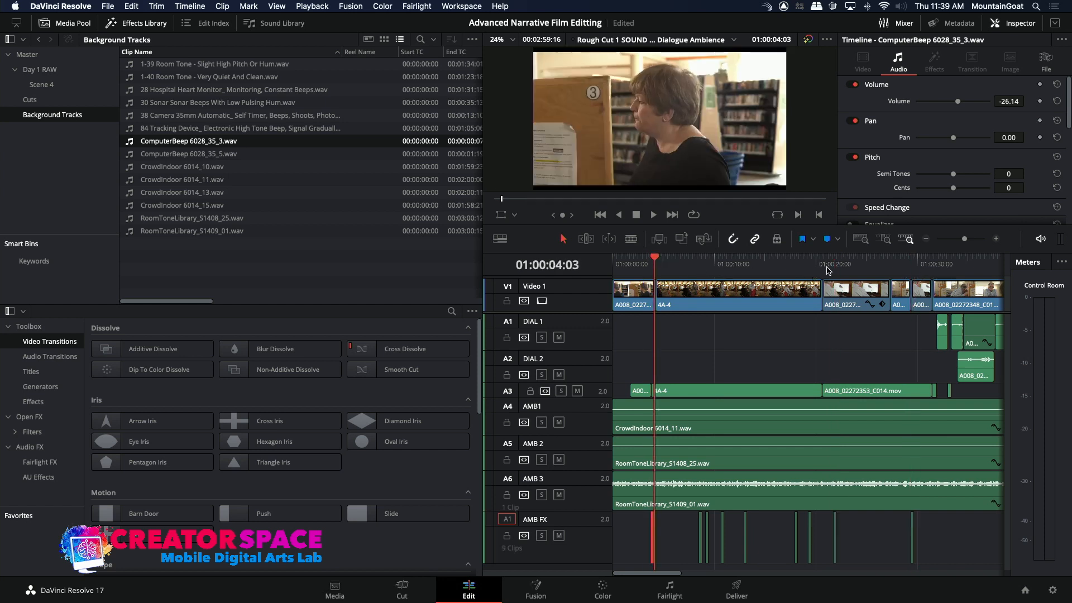
Paste ComputerBeep copies onto AMB FX at about 01:00:32, at 01:00:34:14 and at about 01:00:40, under the start of the dialogue
left_click(925, 240)
left_click(779, 269)
key("ctrl+v")
left_click(788, 268)
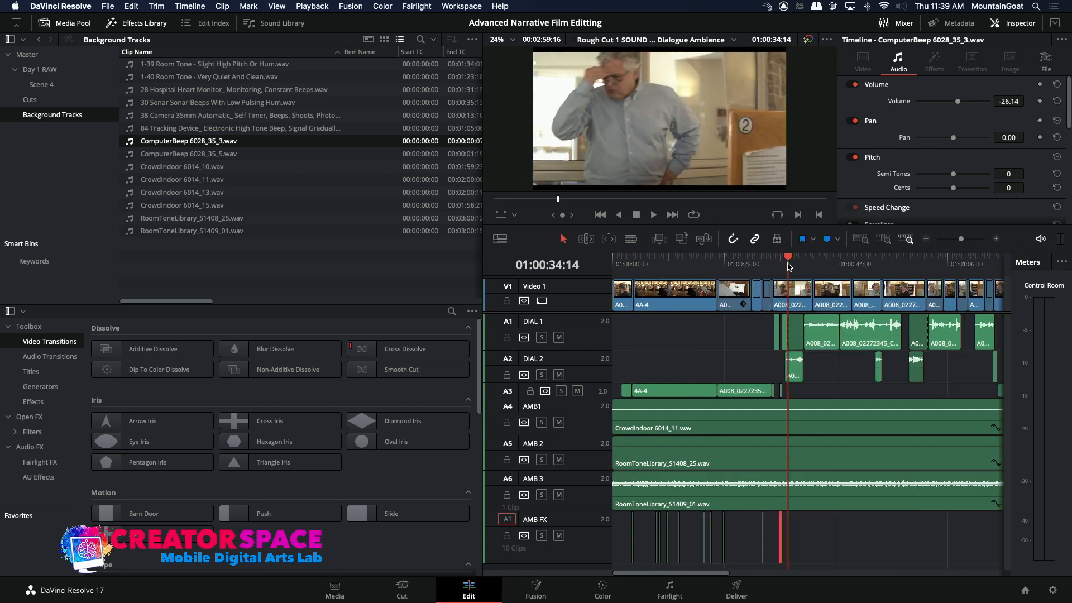
key("ctrl+v")
left_click(814, 267)
key("ctrl+v")
Paste ComputerBeep copies onto AMB FX at about 01:00:47, 01:00:53 and 01:00:58
left_click(853, 269)
key("ctrl+v")
left_click(888, 268)
key("ctrl+v")
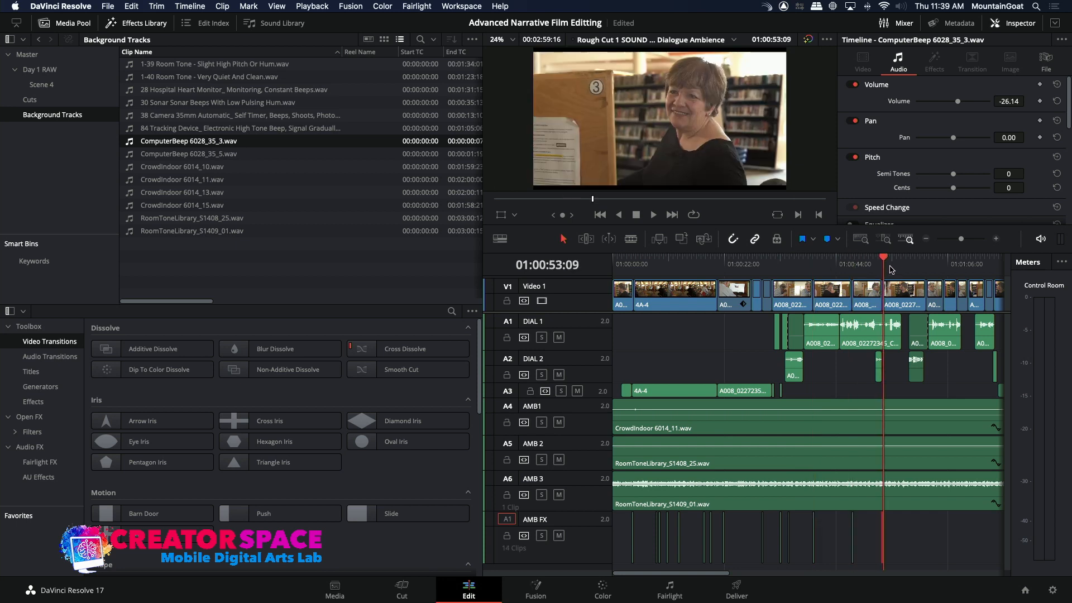
left_click(909, 268)
key("ctrl+v")
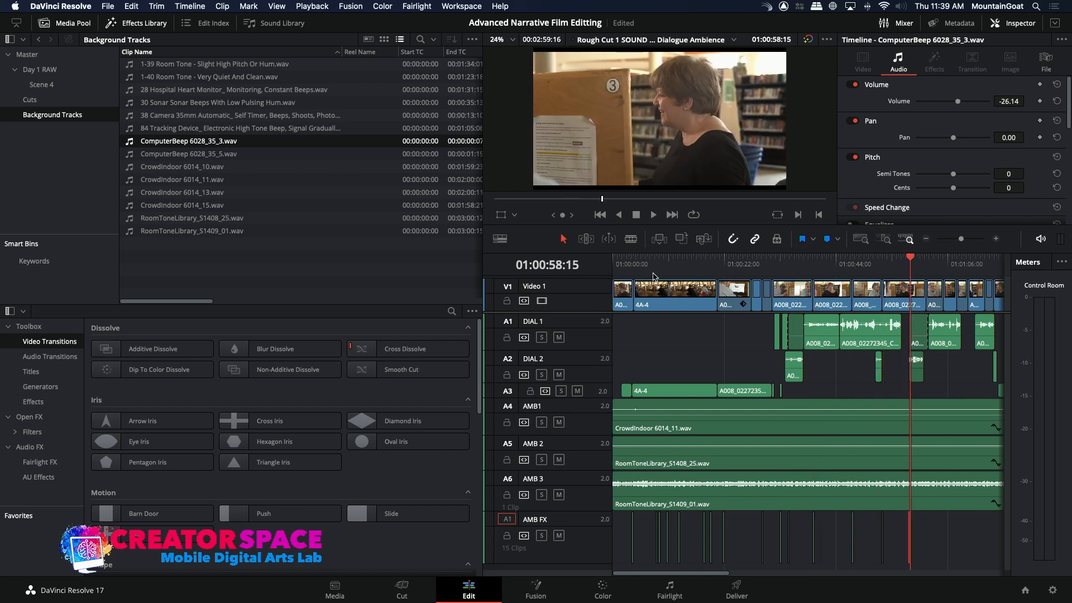
Play the timeline from about 01:00:08 to 01:00:33 to hear the scattered beeps against the ambience
left_click(656, 270)
key("space")
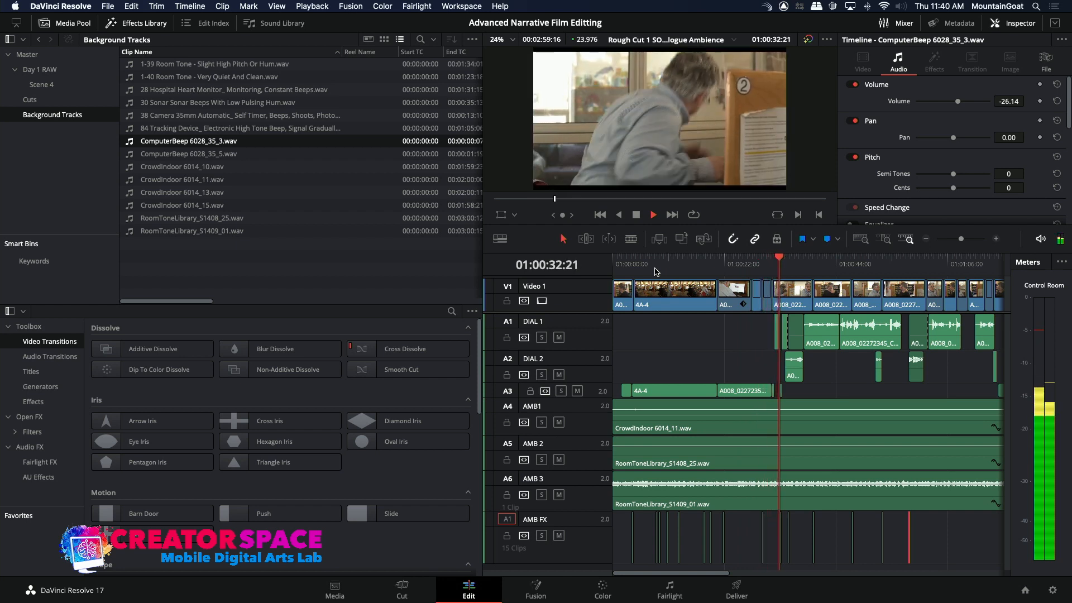
key("space")
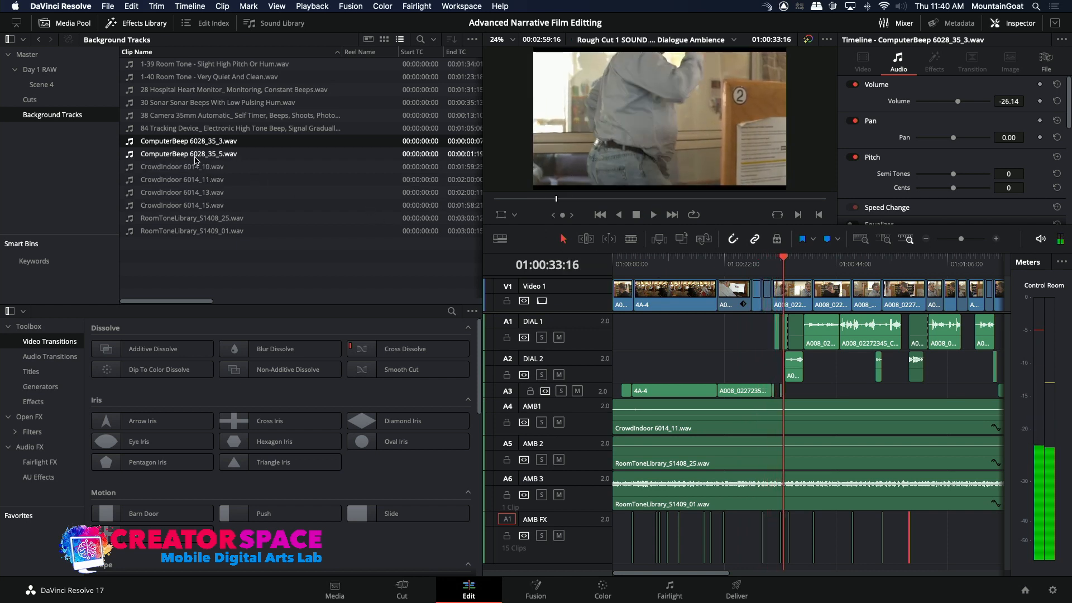
Audition the 84 Tracking Device, 38 Camera 35mm Automatic, 30 Sonar Sonar Beeps and 28 Hospital Heart Monitor recordings in the source viewer
double_click(134, 128)
key("space")
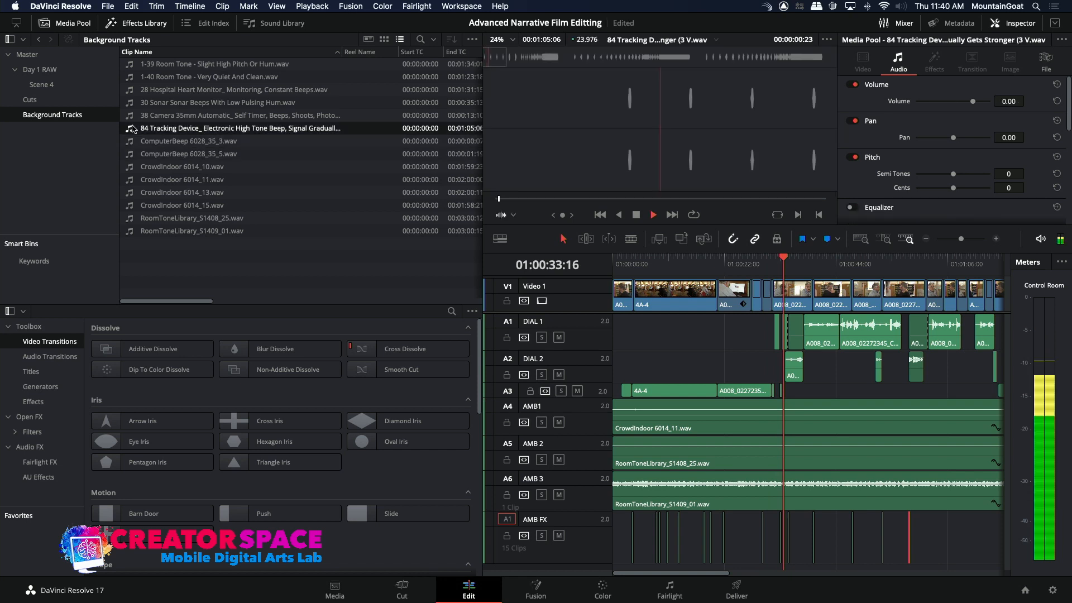
key("space")
double_click(130, 117)
key("space")
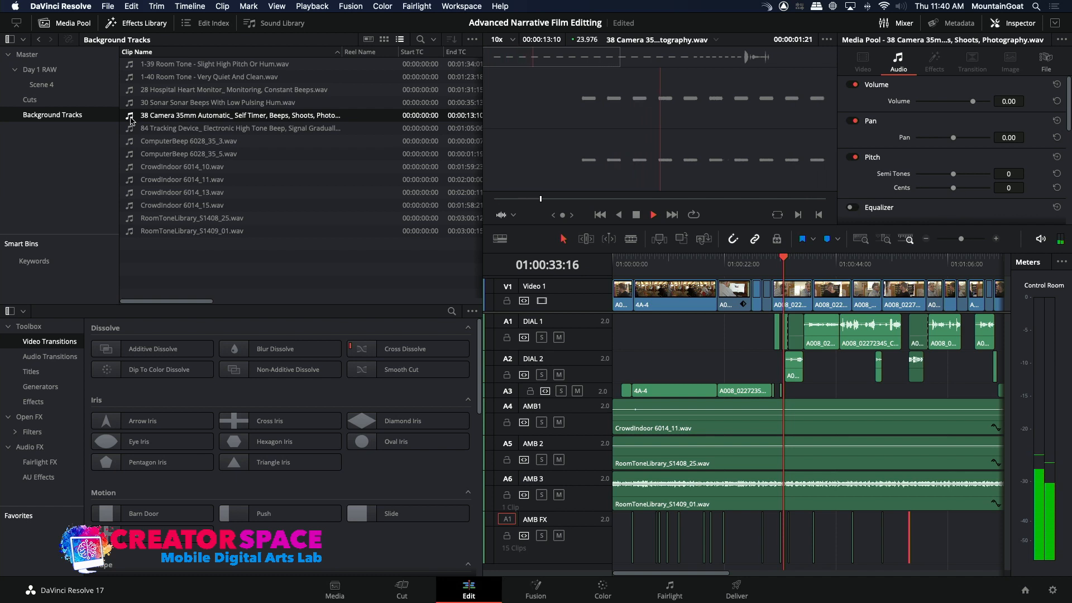
double_click(129, 104)
key("space")
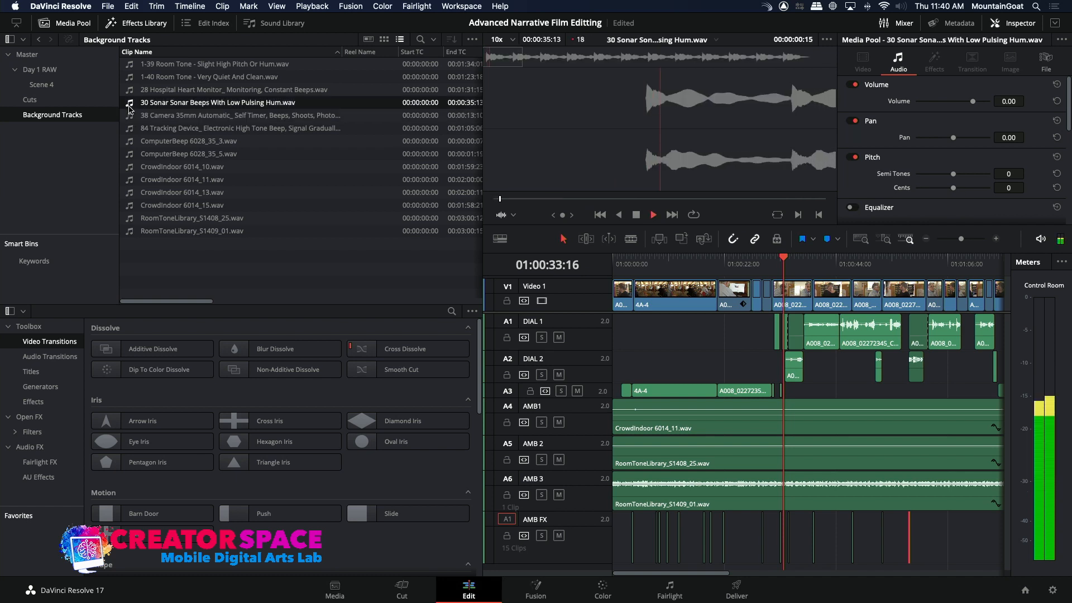
key("space")
double_click(129, 91)
key("space")
key("space")
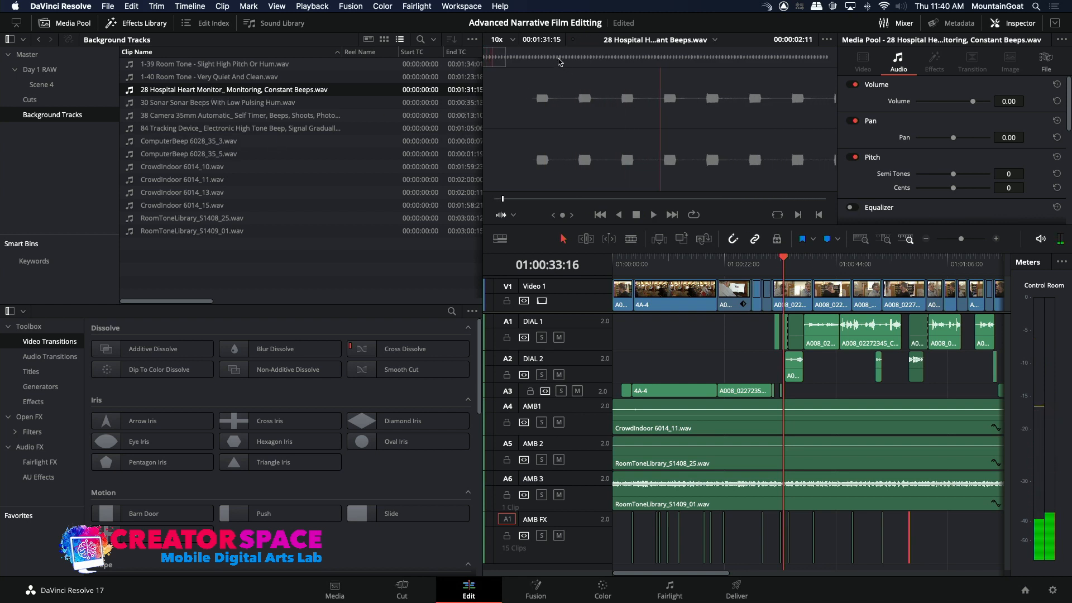
Play the 28 Hospital Heart Monitor source from its beginning and mark its out point at 00:00:00:18
key("Home")
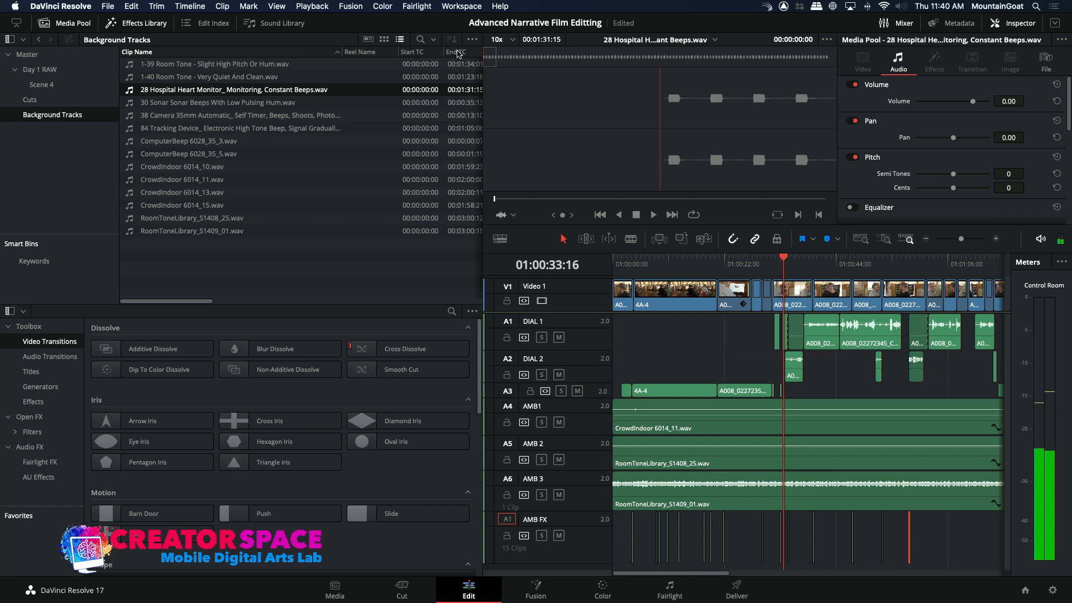
key("space")
key("space")
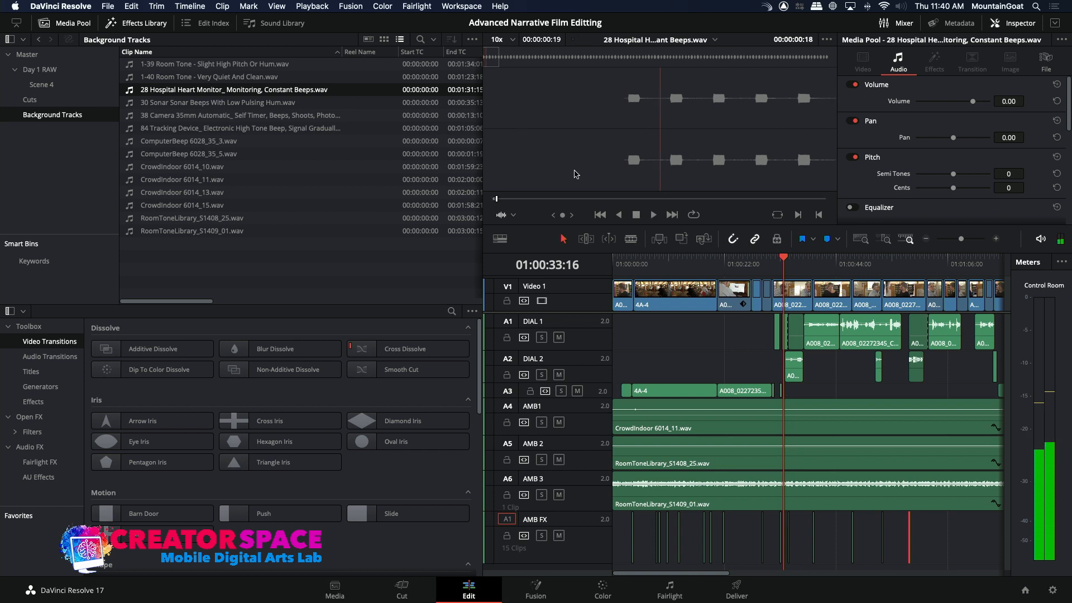
Overwrite the marked heart monitor excerpt onto AMB FX at 01:00:03:20, replacing the first ComputerBeep clip
left_click_drag(635, 270, 632, 268)
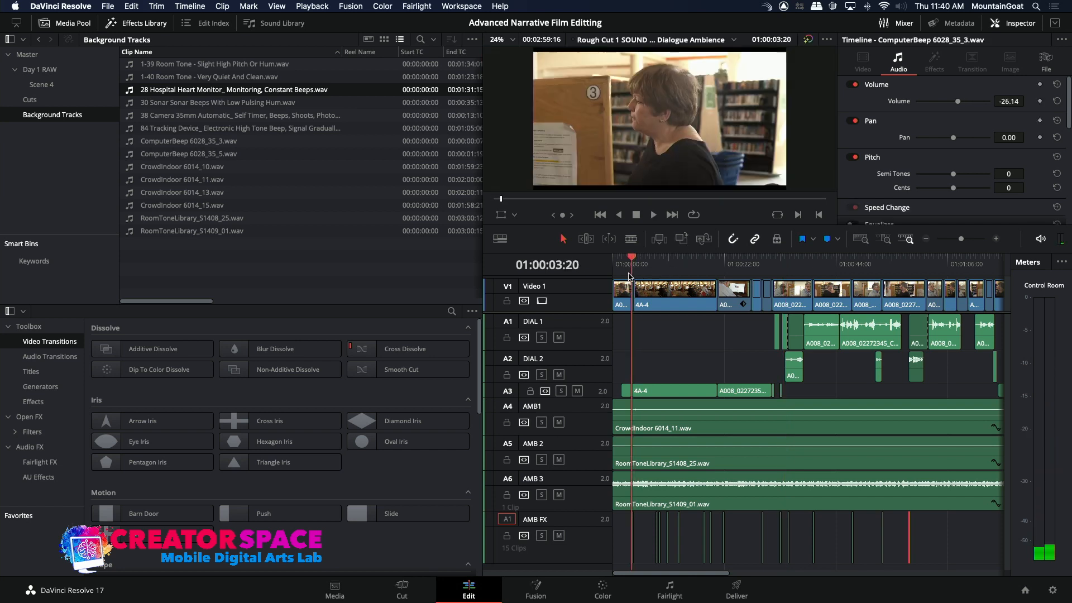
left_click(996, 239)
left_click(996, 238)
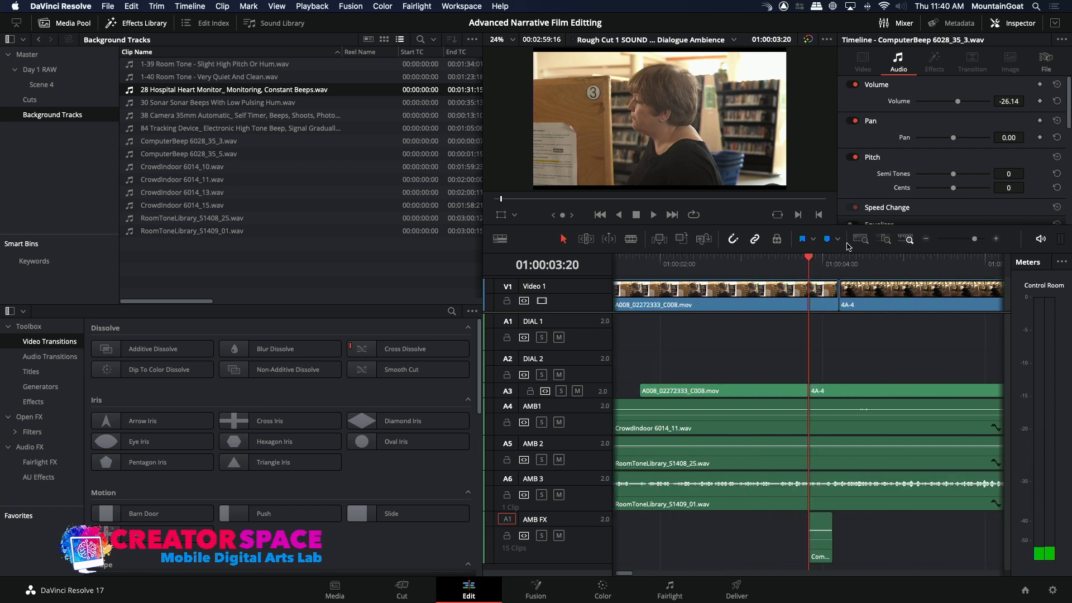
left_click(682, 239)
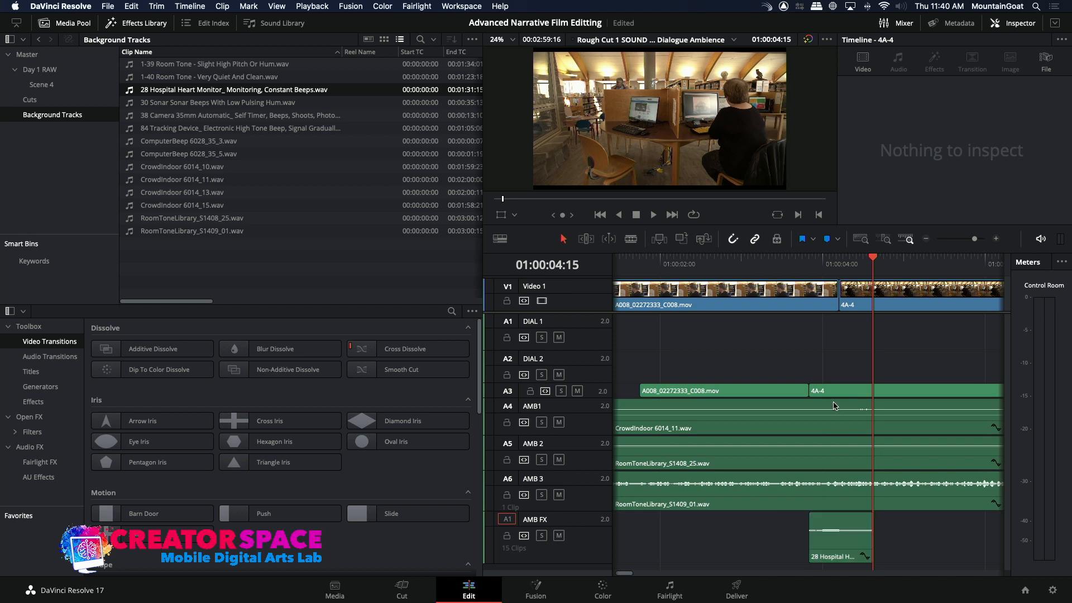
Play back the heart monitor clip on AMB FX against the ambience and lower its volume
left_click(791, 268)
key("space")
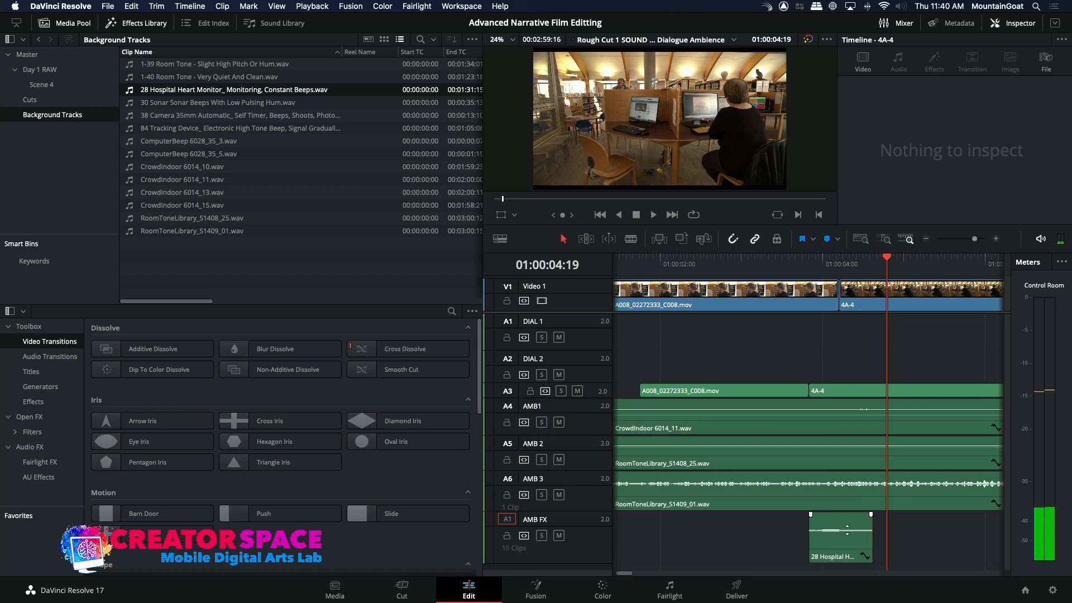
left_click(781, 257)
key("space")
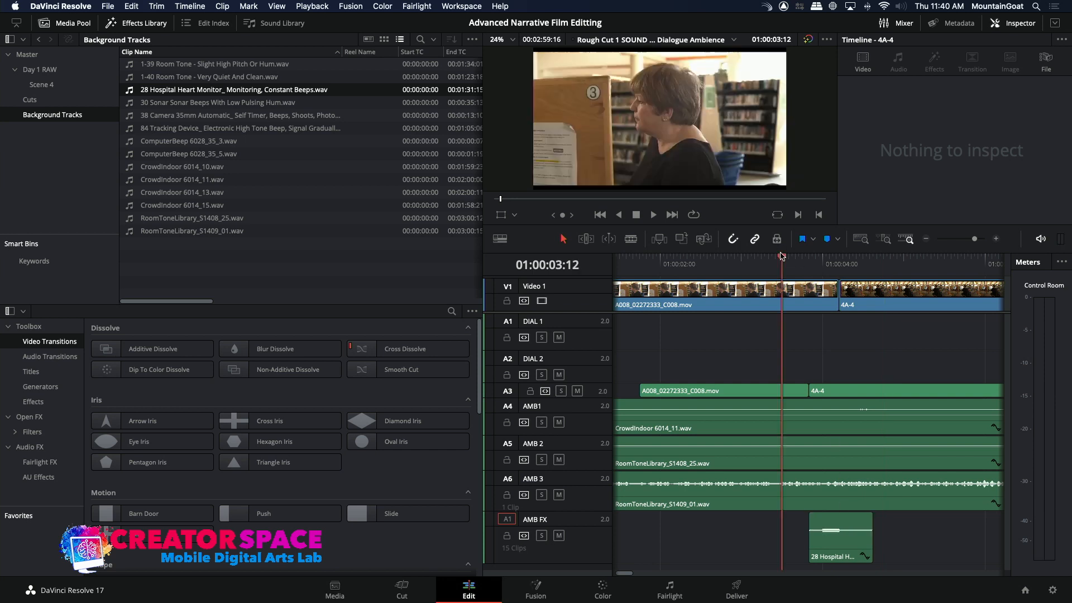
key("space")
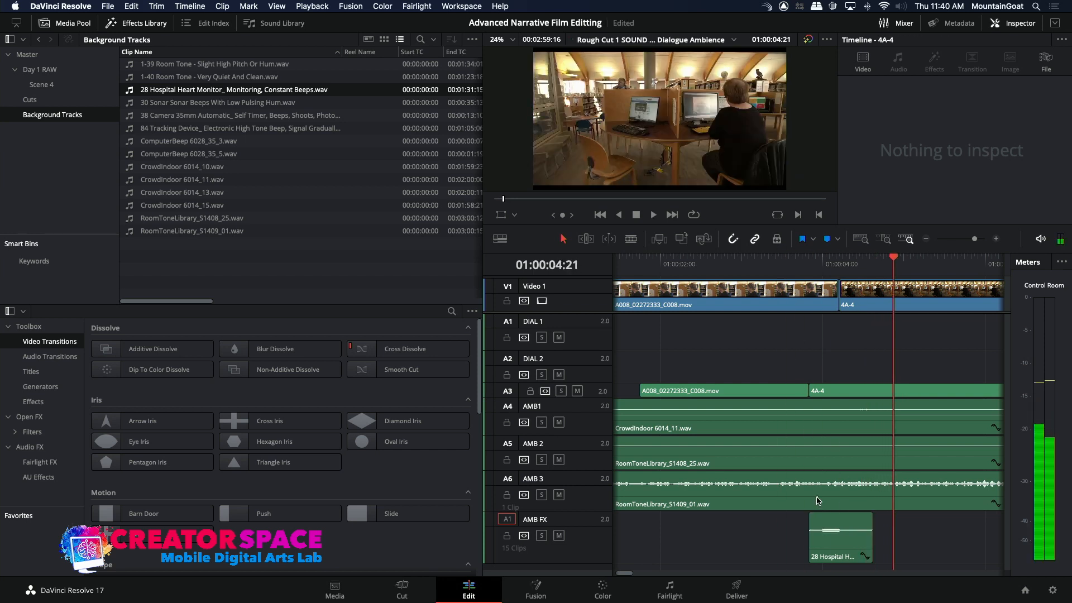
left_click_drag(832, 529, 832, 530)
Fine-tune the heart monitor clip's volume to -14.77 dB, playing it back between adjustments
left_click(787, 264)
key("space")
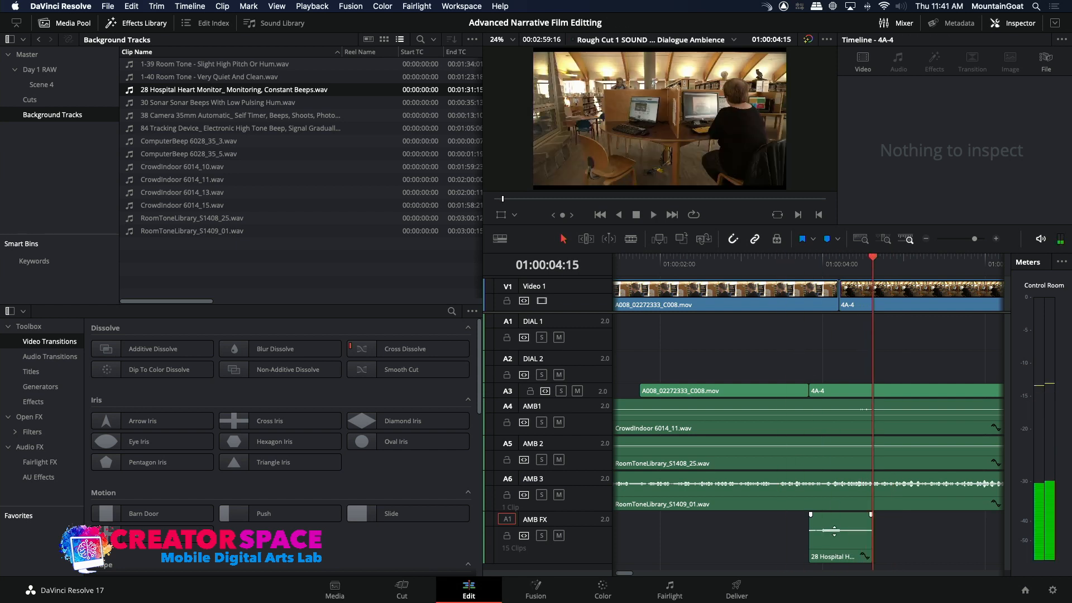
left_click(785, 273)
key("space")
key("space")
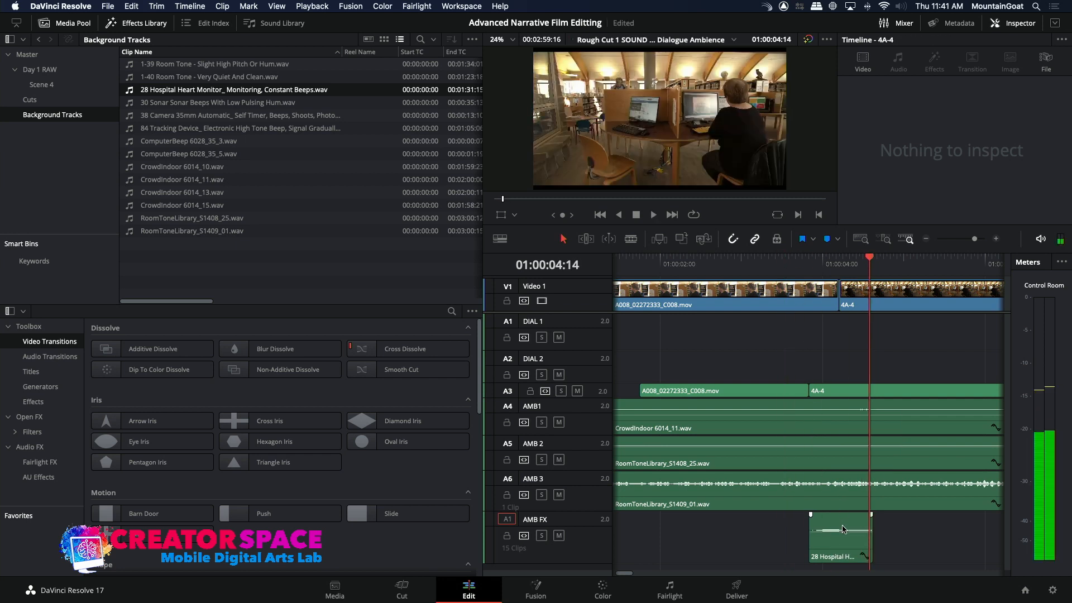
left_click_drag(843, 530, 843, 529)
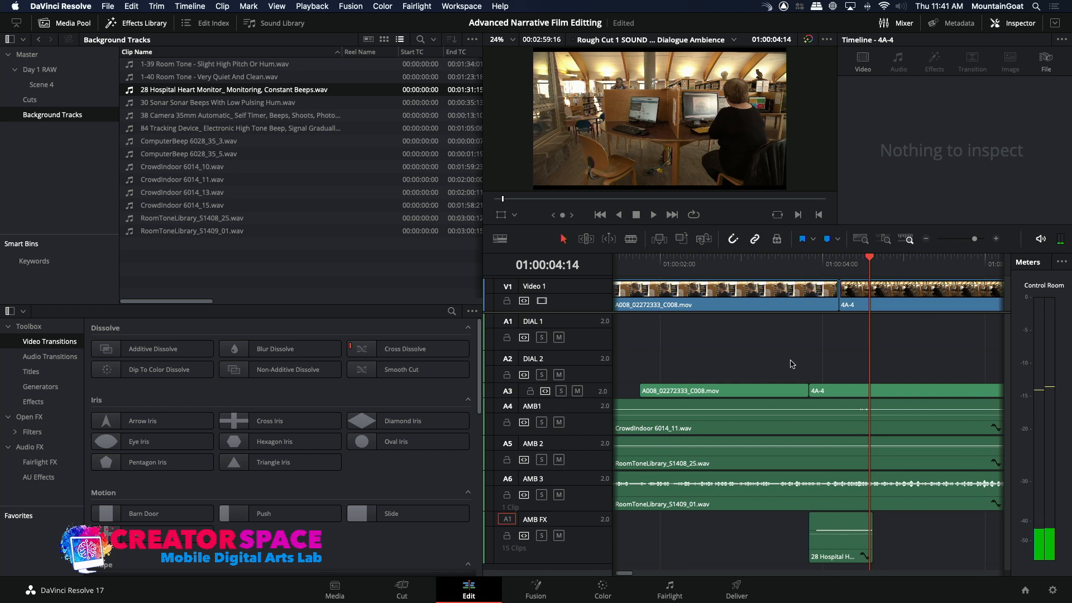
left_click(774, 256)
key("space")
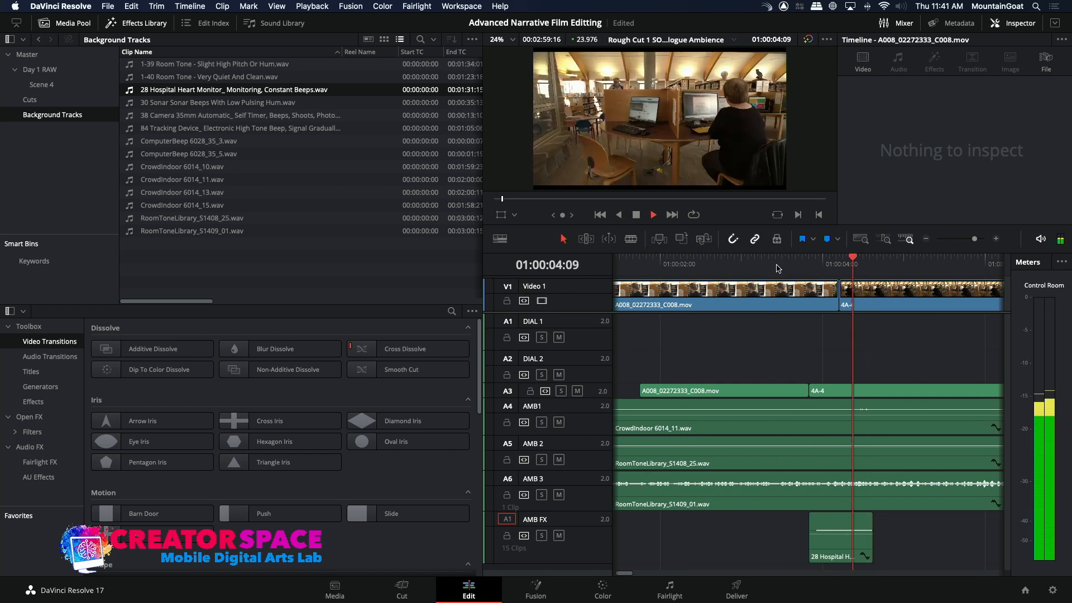
key("space")
Copy the heart monitor clip and paste it onto AMB FX at 01:00:08:05, about 01:00:09:04 and about 01:00:06:08
left_click(744, 543)
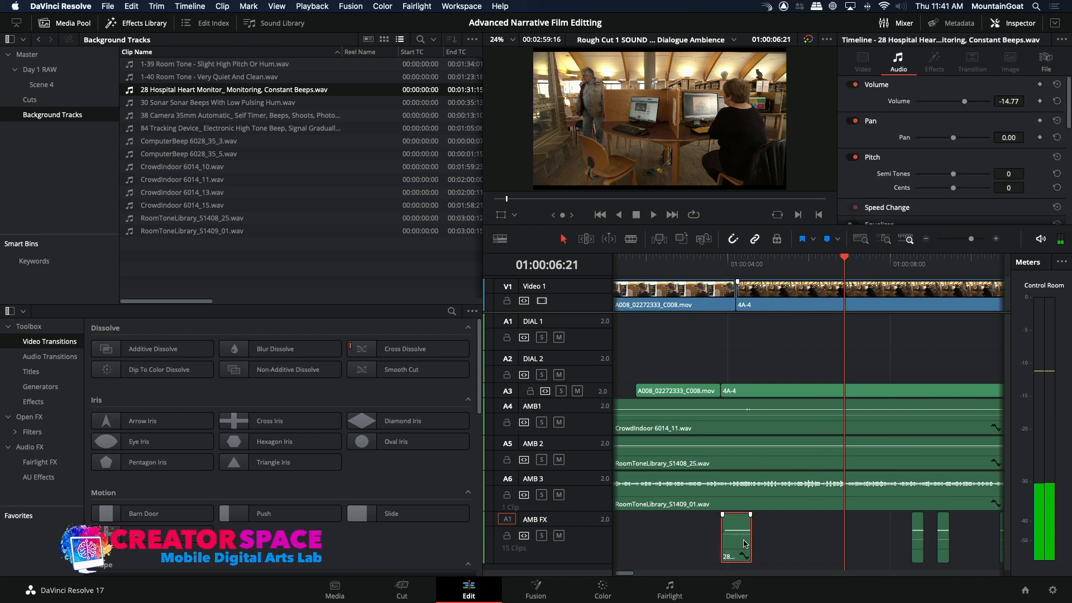
left_click(898, 264)
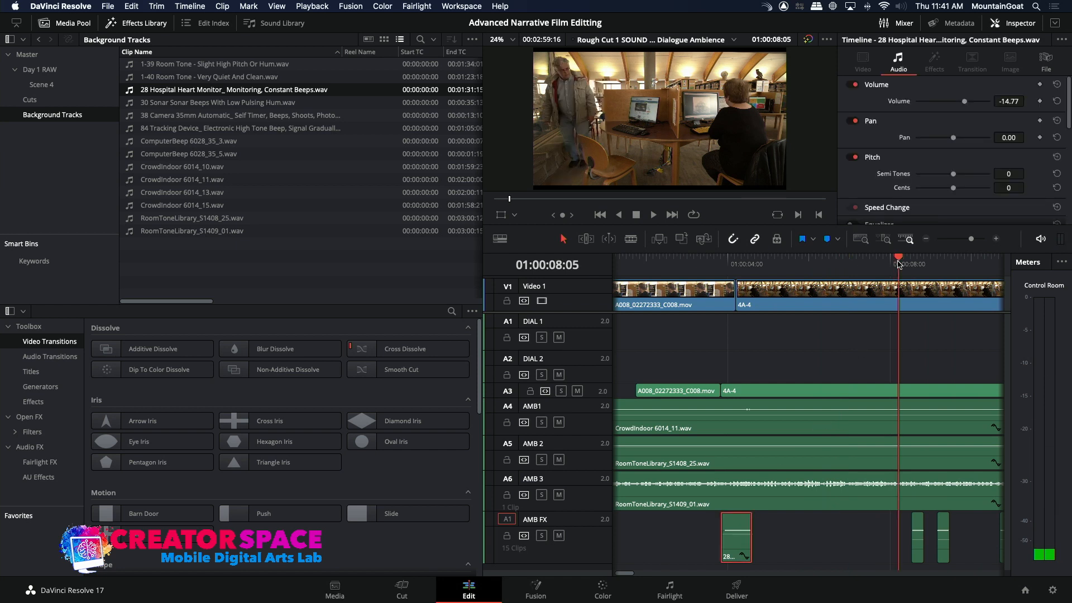
key("super+v")
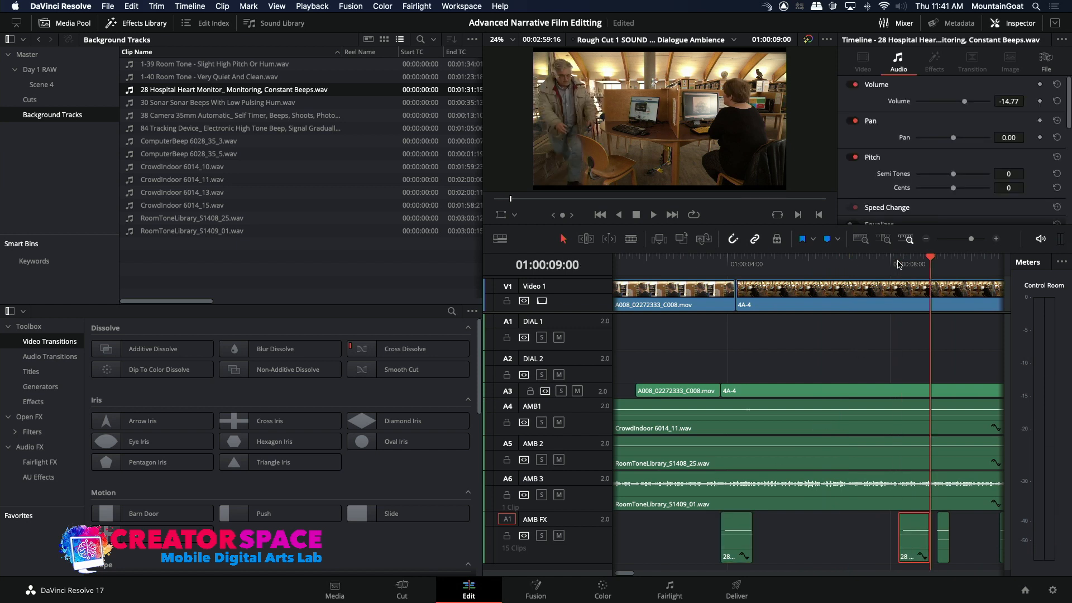
left_click(937, 262)
key("super+v")
left_click(824, 262)
key("super+v")
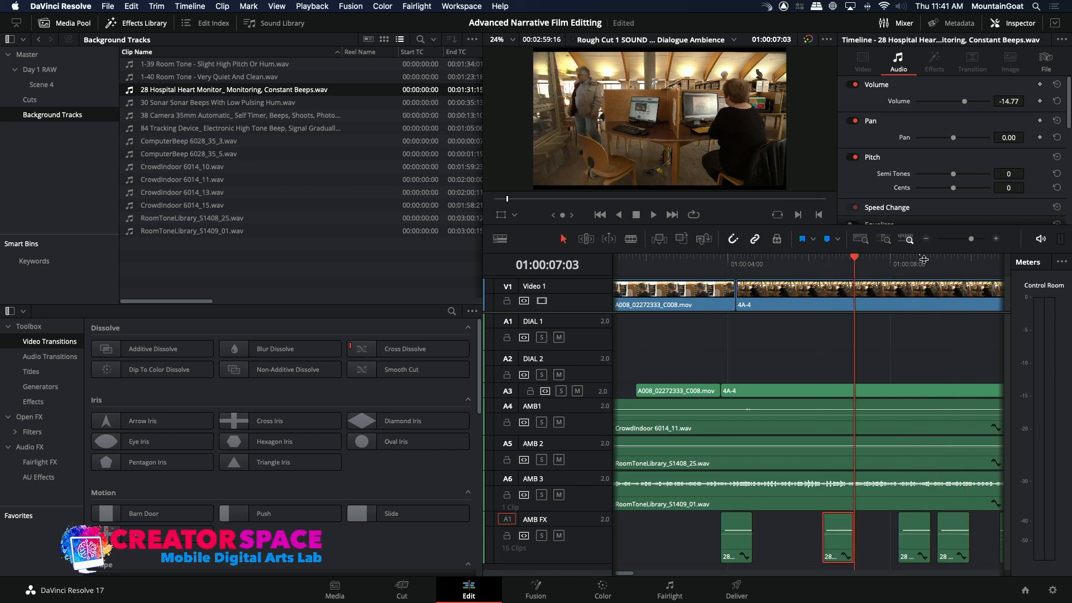
Paste heart monitor copies over the ComputerBeep clips on AMB FX at about 01:00:10:17 and 01:00:12:23
left_click(925, 241)
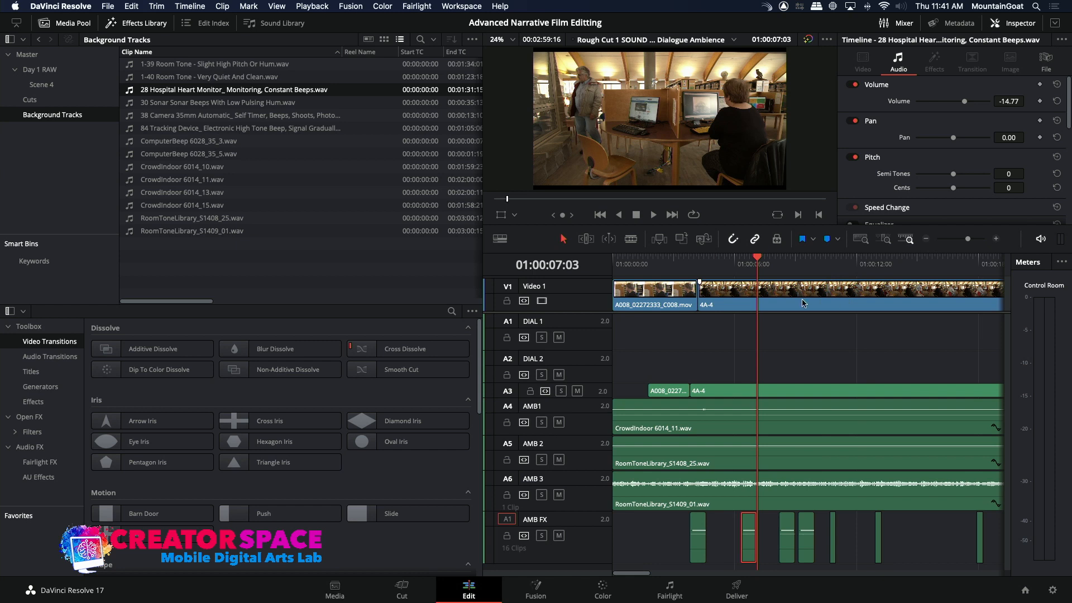
left_click(826, 273)
key("super+v")
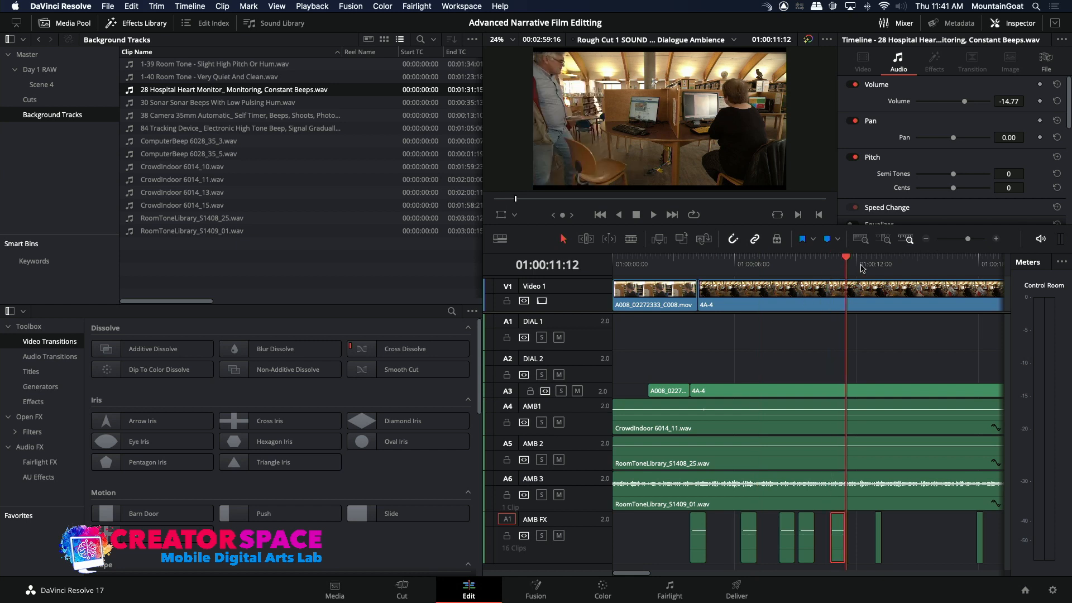
left_click(868, 267)
key("super+v")
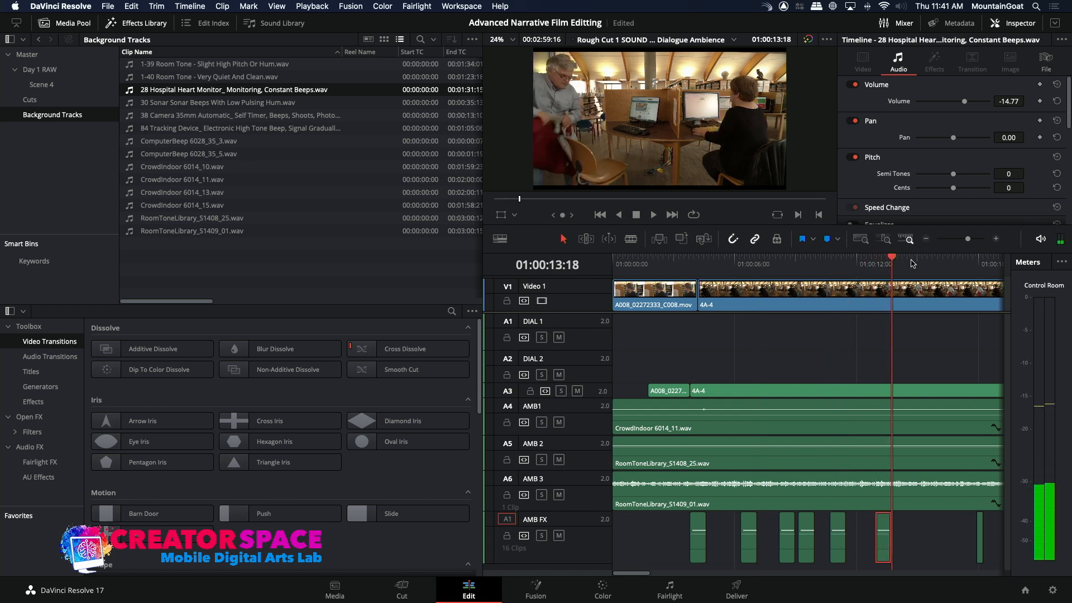
Paste heart monitor copies on AMB FX at about 01:00:18, about 01:00:19 and 01:00:21:18
left_click(927, 241)
left_click_drag(782, 262, 792, 262)
key("super+v")
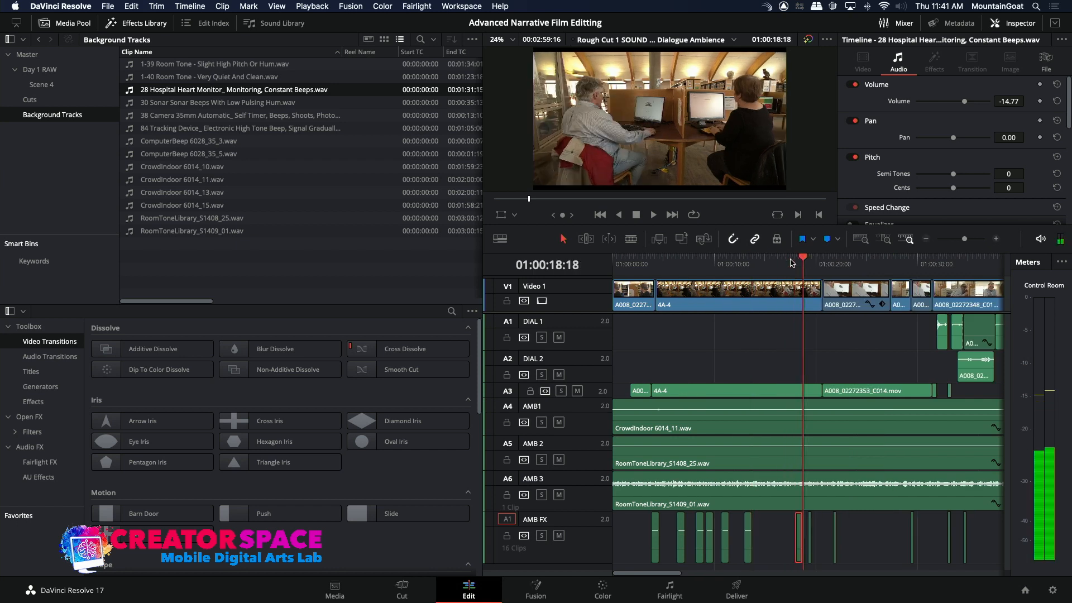
left_click_drag(810, 259, 834, 260)
key("super+v")
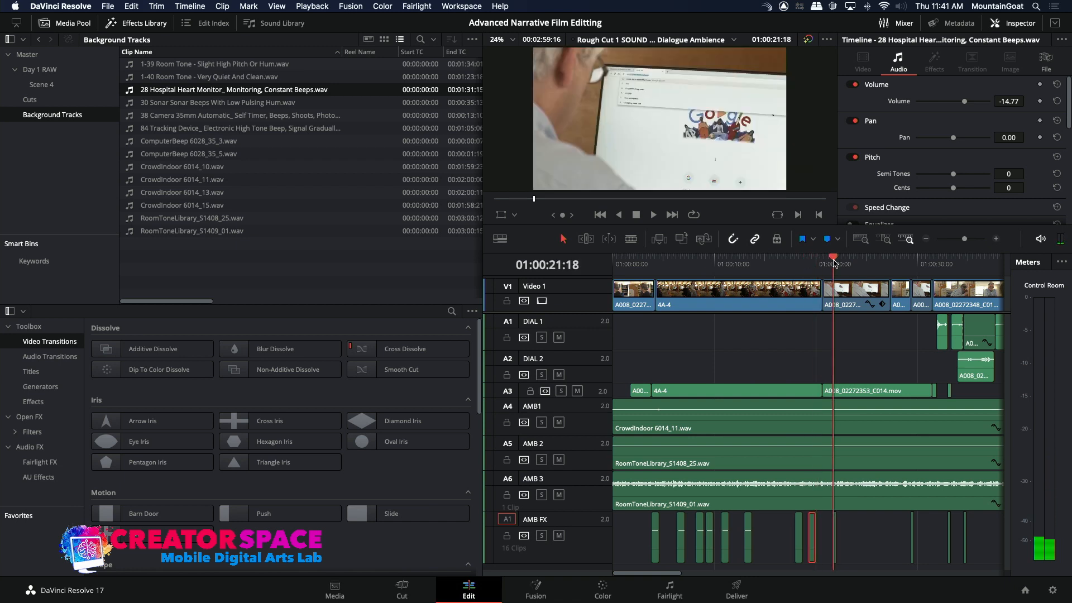
key("super+v")
Paste heart monitor copies on AMB FX at about 01:00:29, 01:00:25:16, 01:00:33:01 and 01:00:34:14
left_click(918, 270)
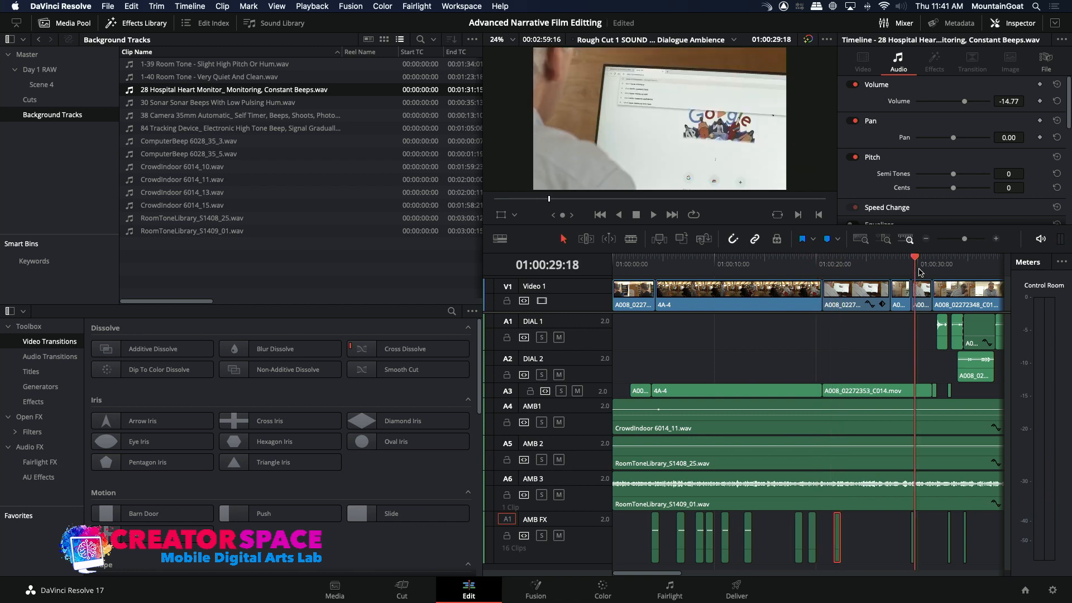
left_click(913, 272)
key("super+v")
left_click(874, 269)
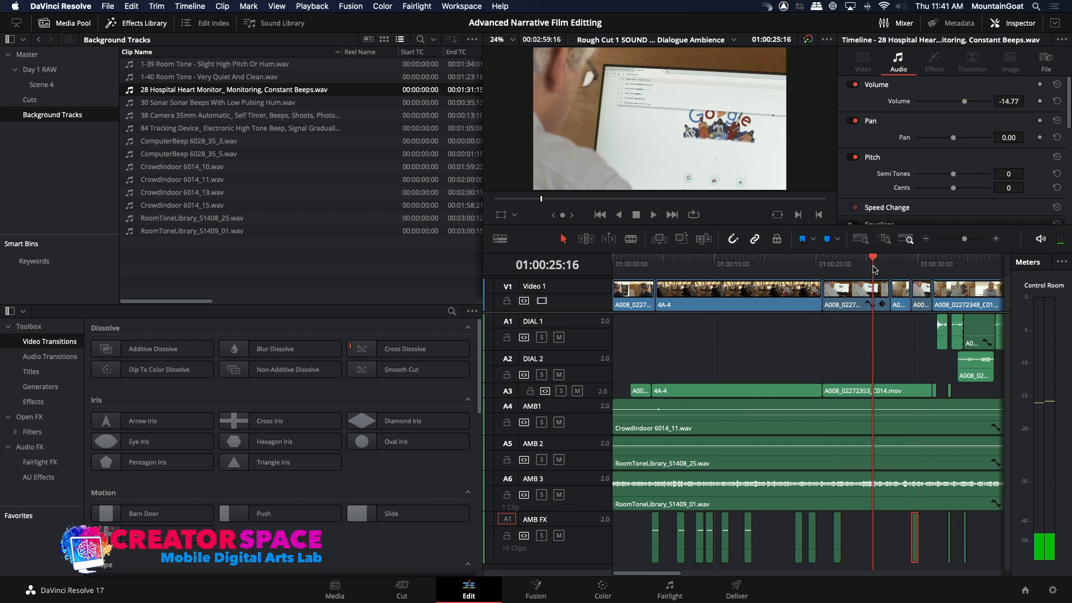
key("super+v")
left_click(951, 263)
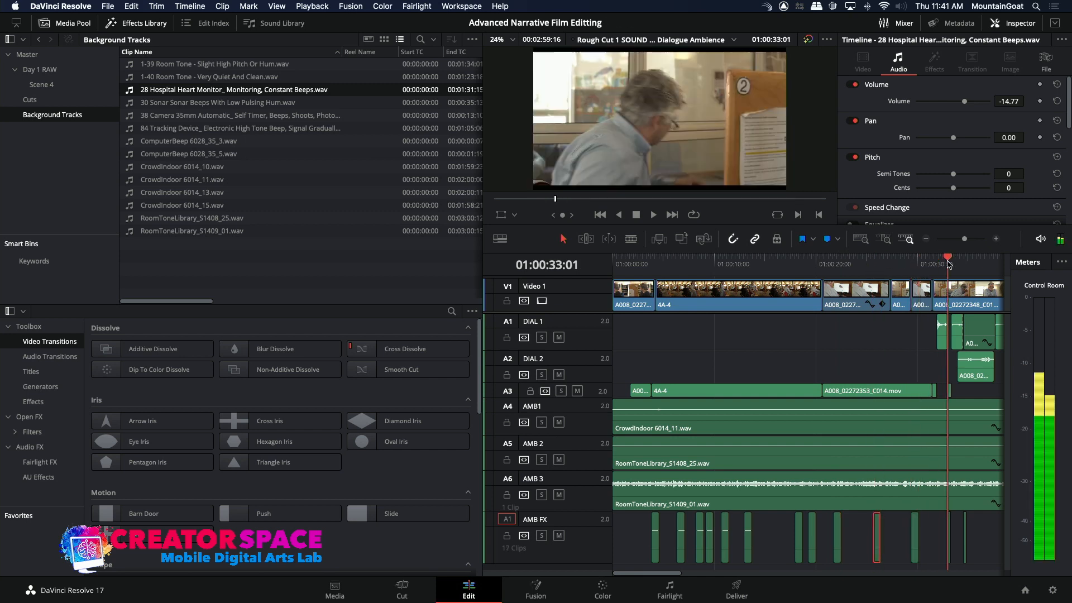
key("super+v")
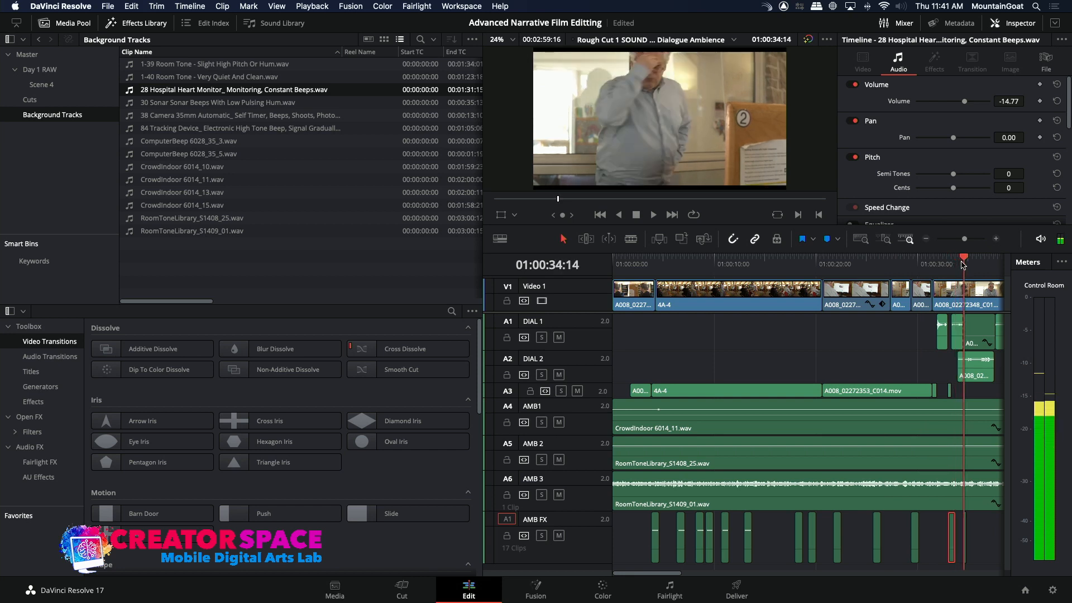
key("super+v")
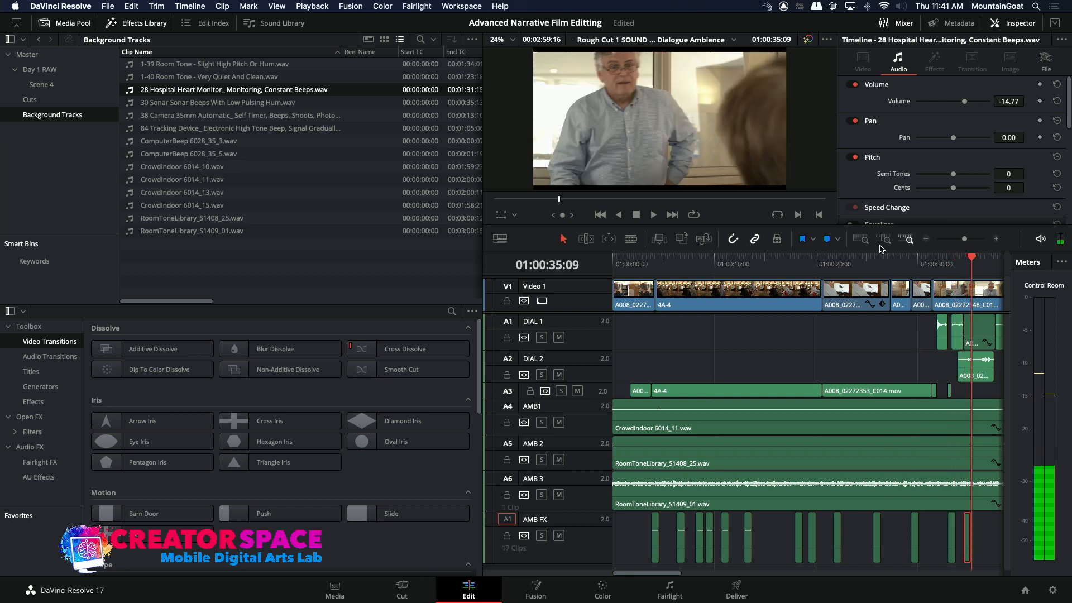
Paste heart monitor copies on AMB FX at 01:00:39:12, 01:00:47:04, 01:00:53:02 and 01:00:58:08
left_click(925, 241)
left_click(813, 271)
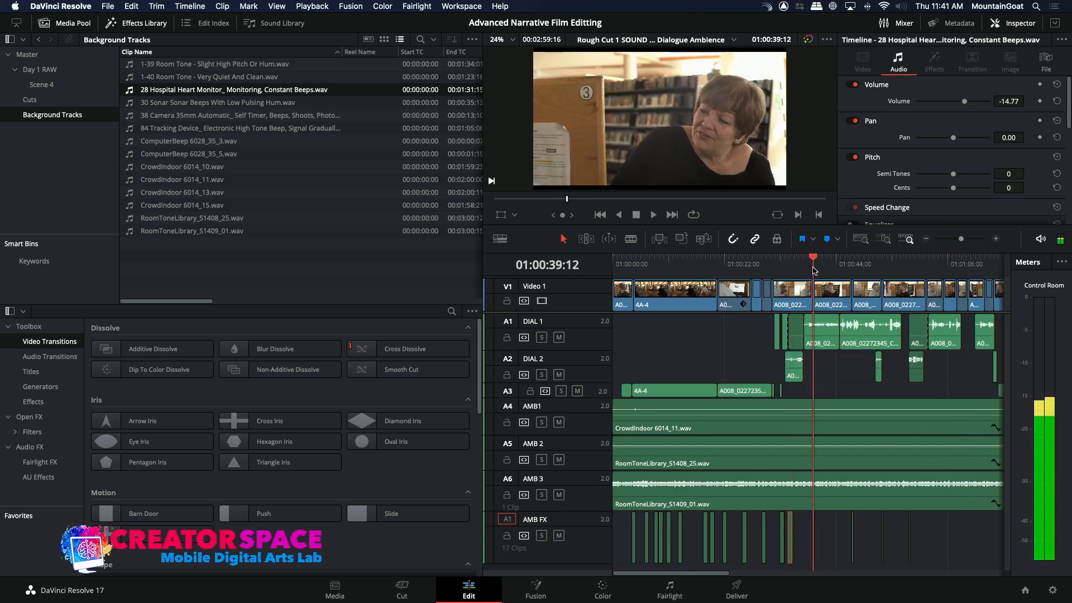
left_click(849, 269)
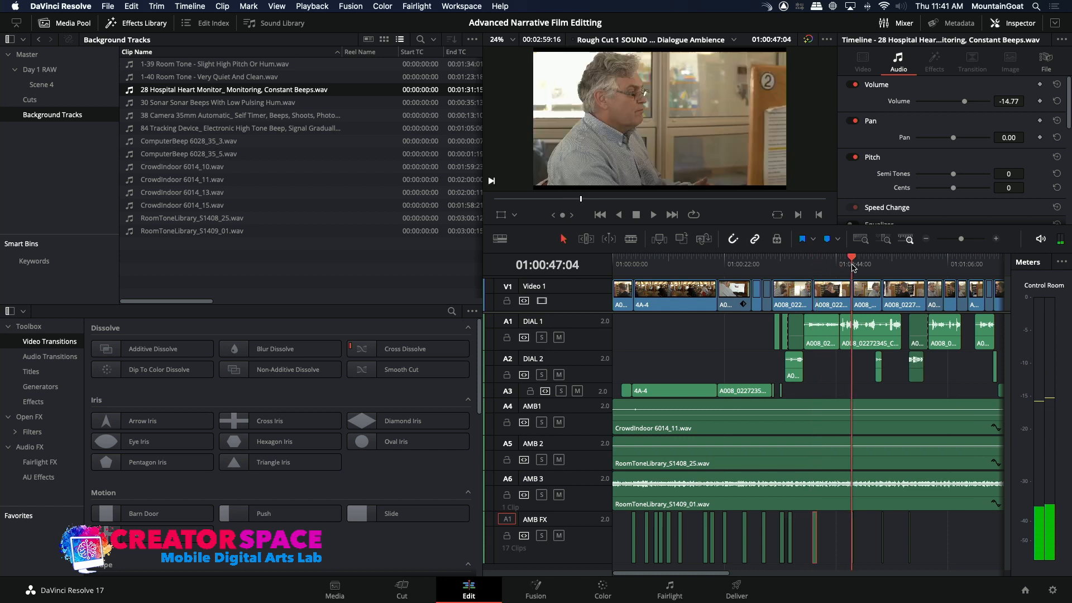
left_click(884, 269)
left_click(881, 270)
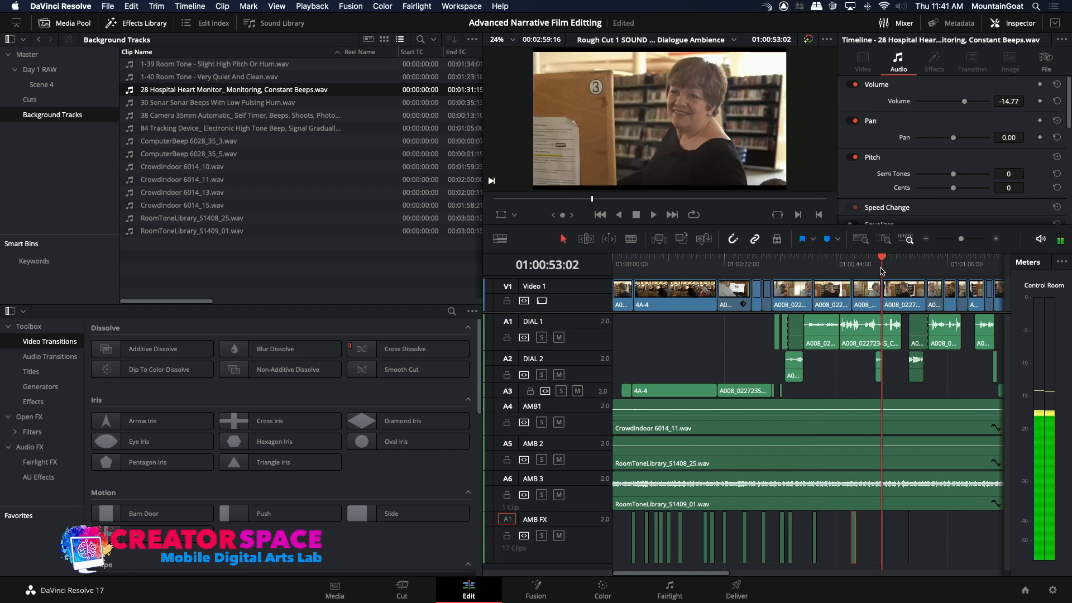
left_click(908, 269)
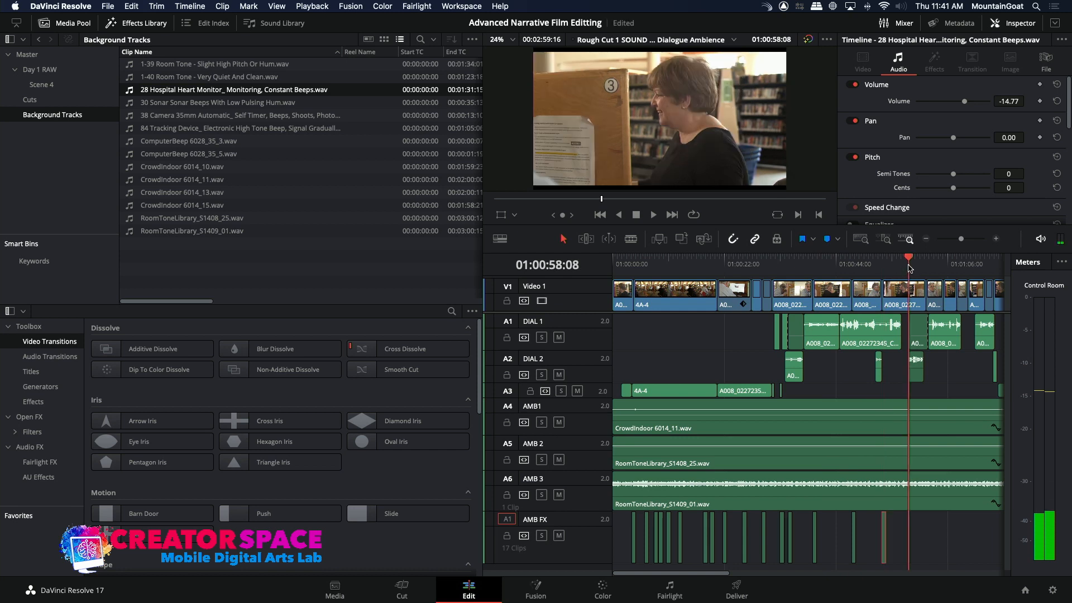
Paste heart monitor copies on AMB FX at about 01:01:03, at 01:01:06:11 and at about 01:01:11
left_click(927, 240)
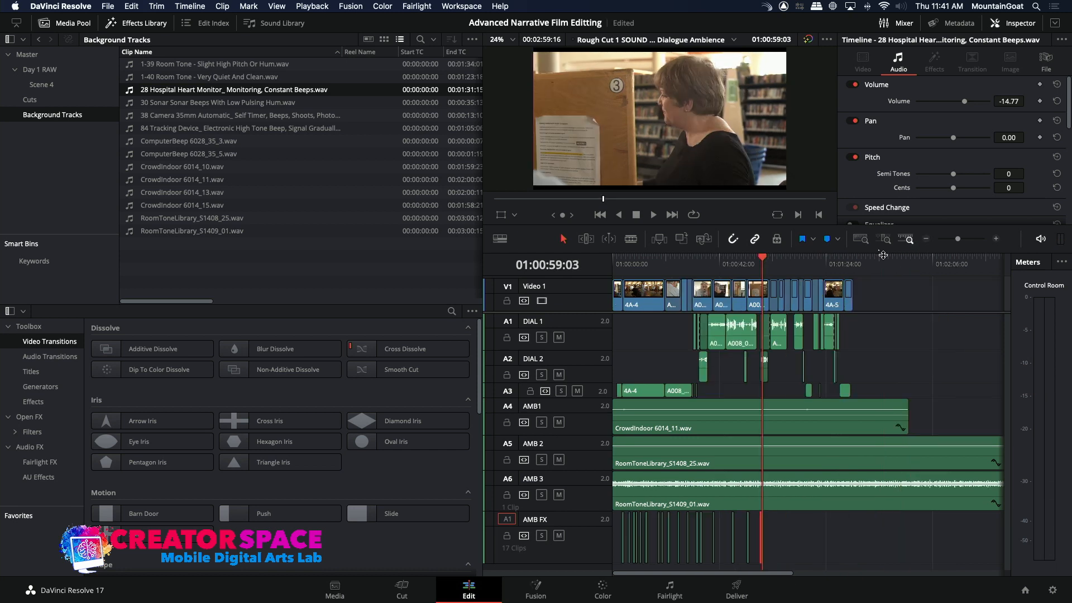
left_click(771, 262)
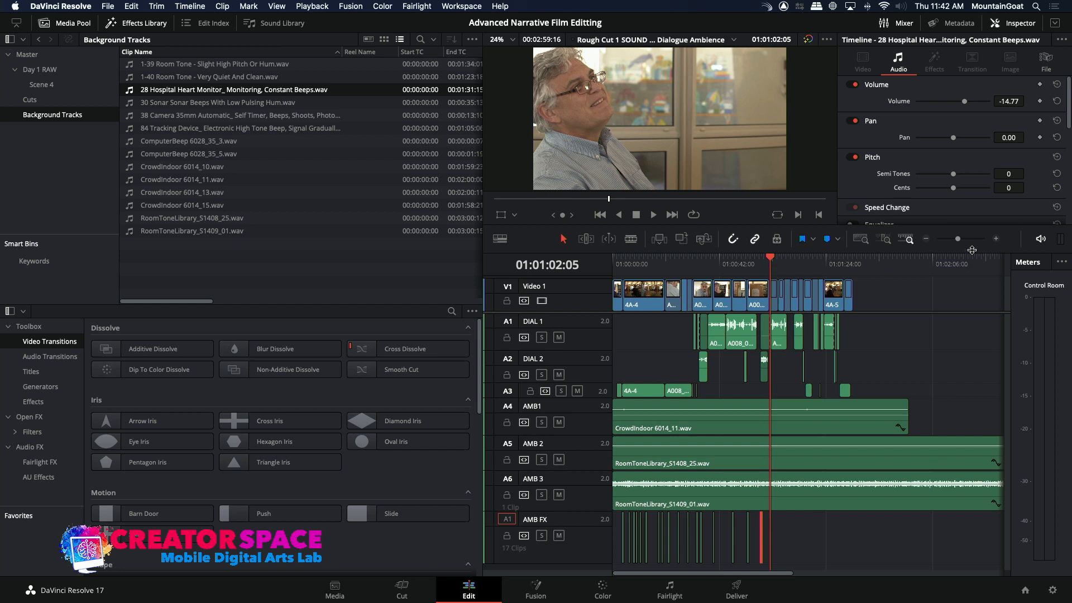
left_click(997, 240)
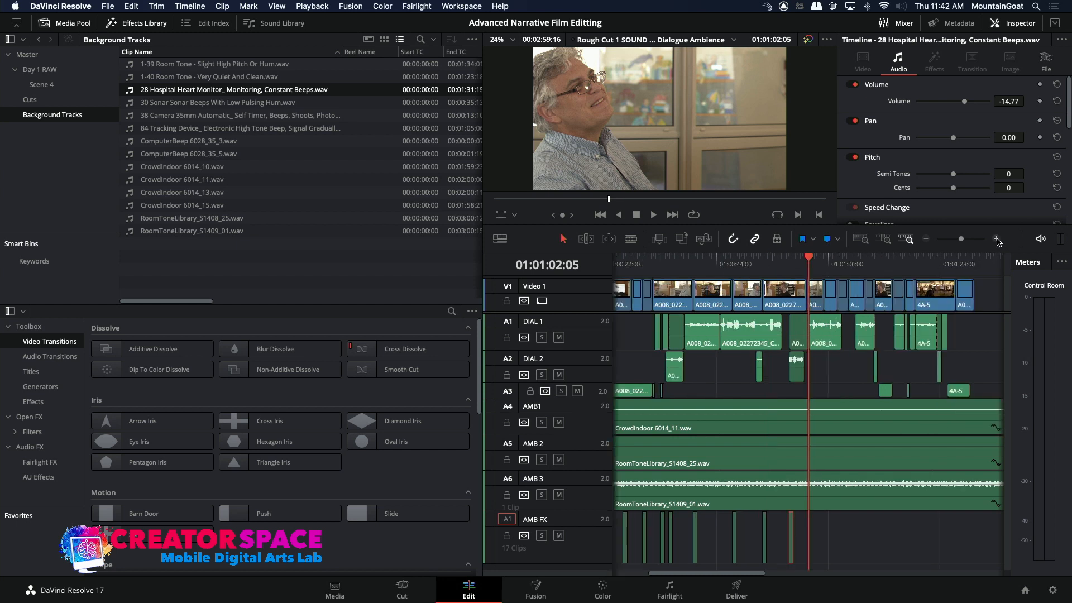
left_click(820, 263)
key("super+v")
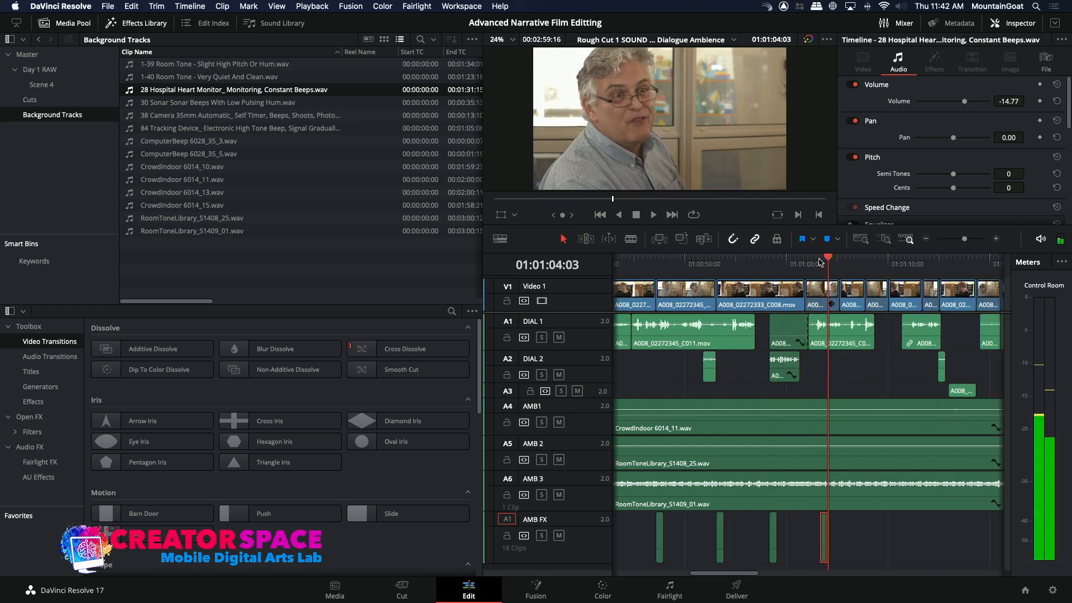
left_click(843, 261)
left_click(853, 262)
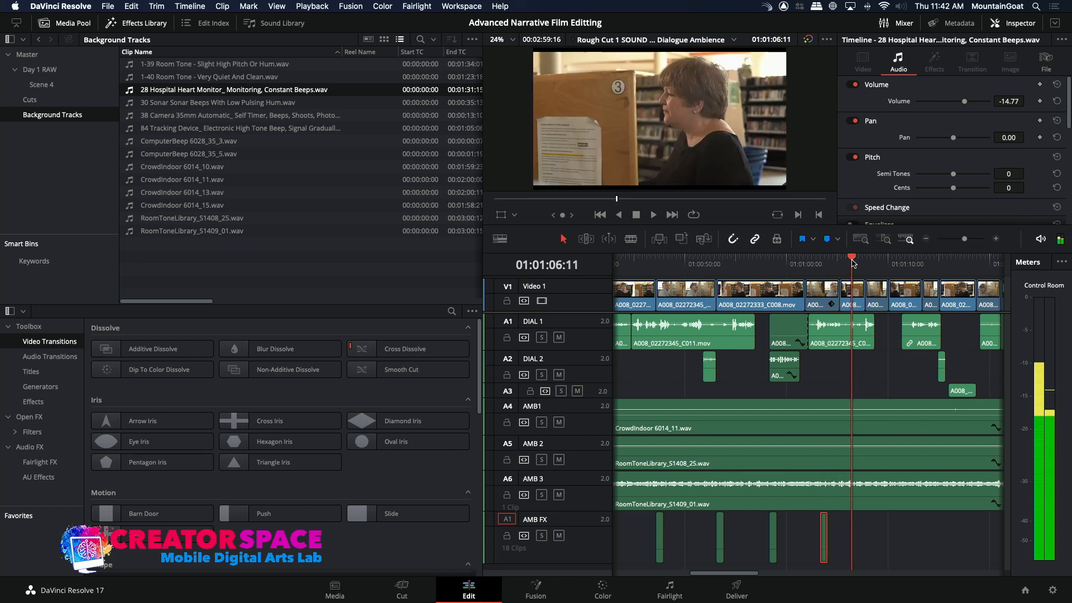
key("super+v")
left_click(901, 262)
key("super+v")
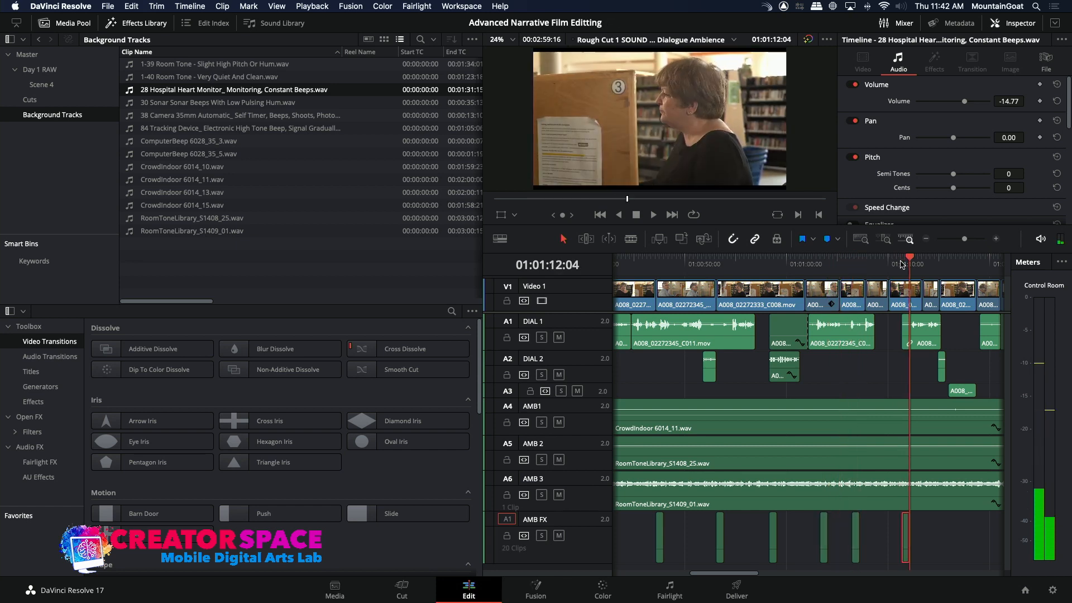
Paste heart monitor copies on AMB FX at 01:01:15:17 and about 01:01:25
left_click(923, 263)
left_click(938, 265)
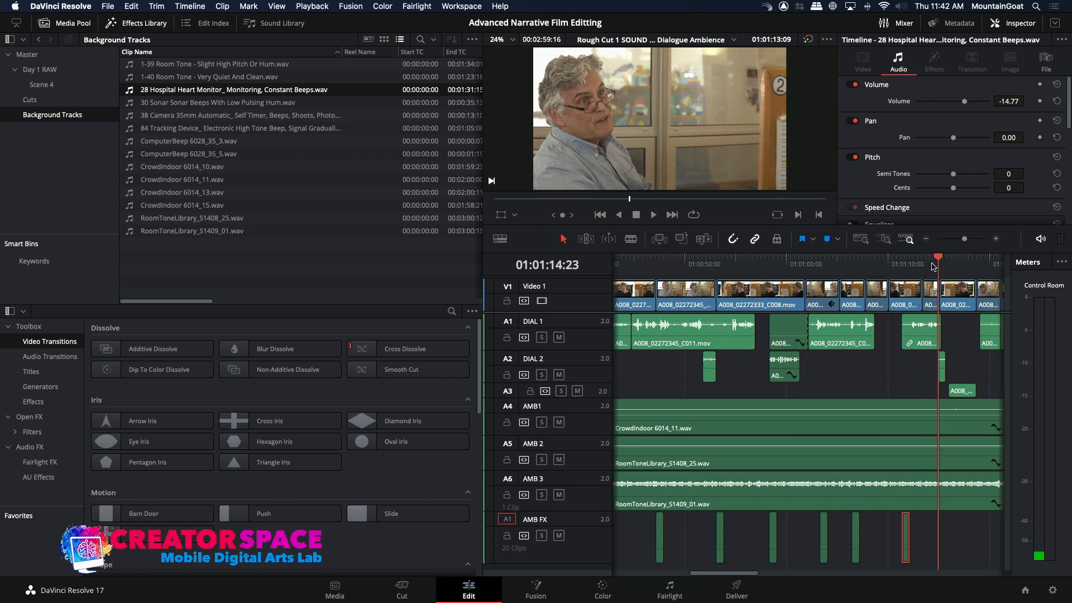
left_click(945, 265)
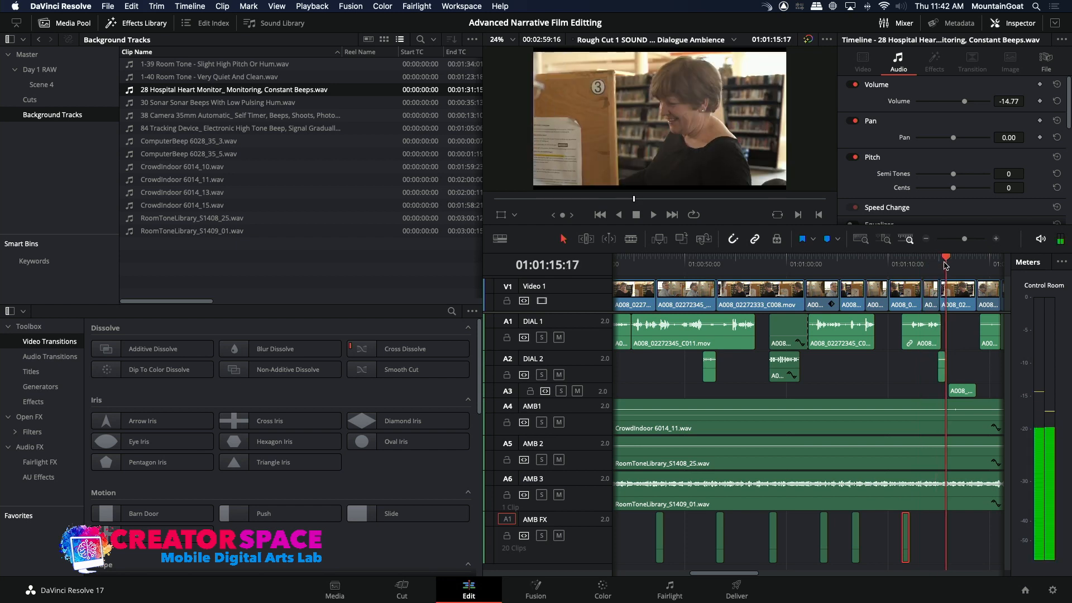
key("super+v")
left_click(925, 240)
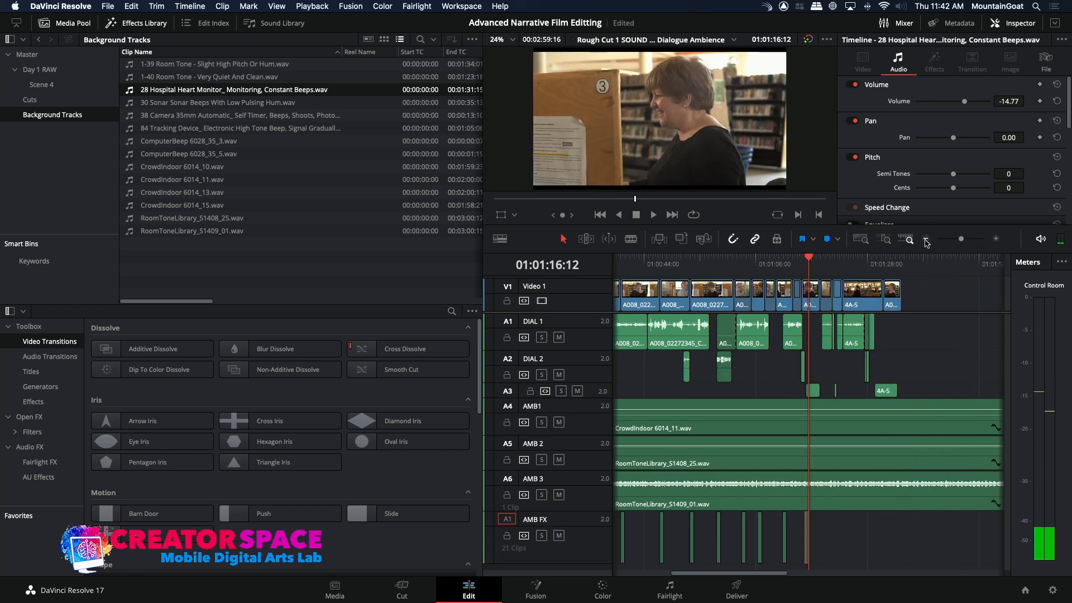
left_click_drag(825, 264, 856, 268)
key("super+v")
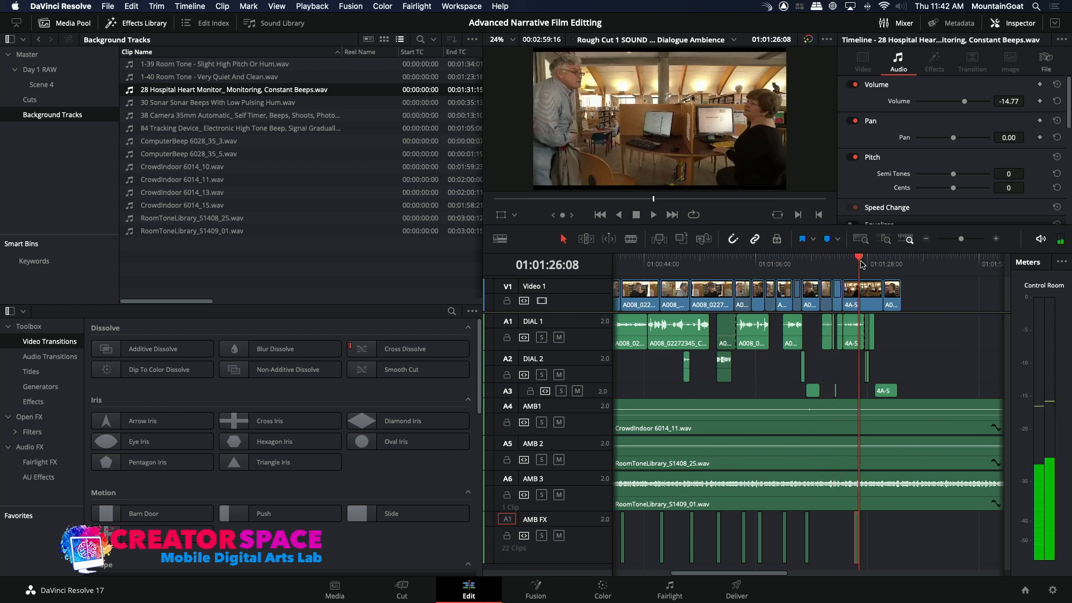
Paste heart monitor copies on AMB FX at about 01:01:28, 01:01:21:03 and about 01:01:31, moving the 01:01:21:03 copy about two seconds earlier
left_click(870, 264)
key("super+v")
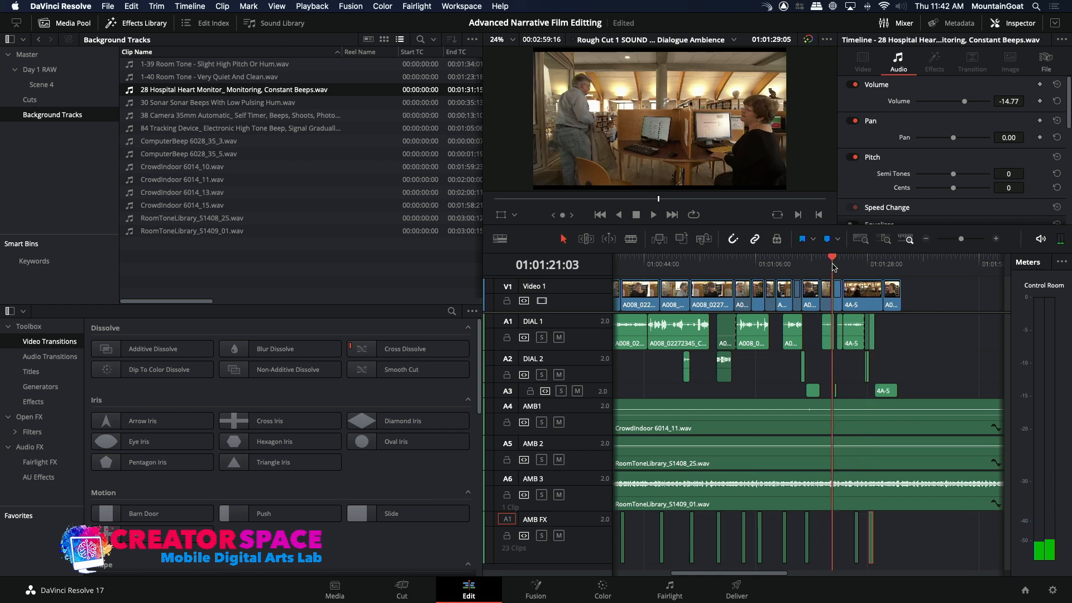
left_click(833, 266)
key("super+v")
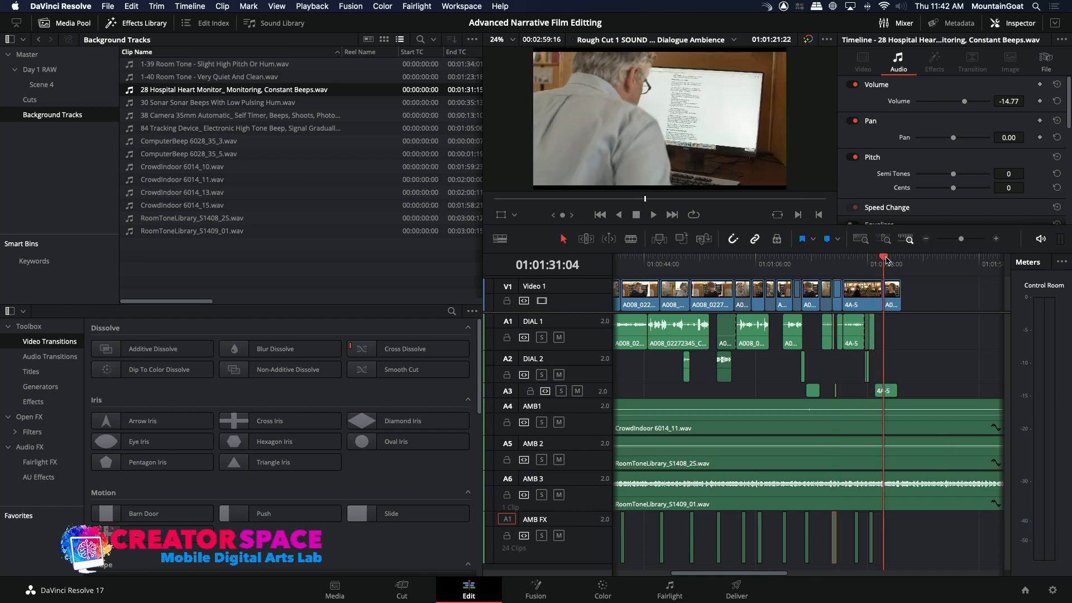
left_click(886, 260)
key("super+v")
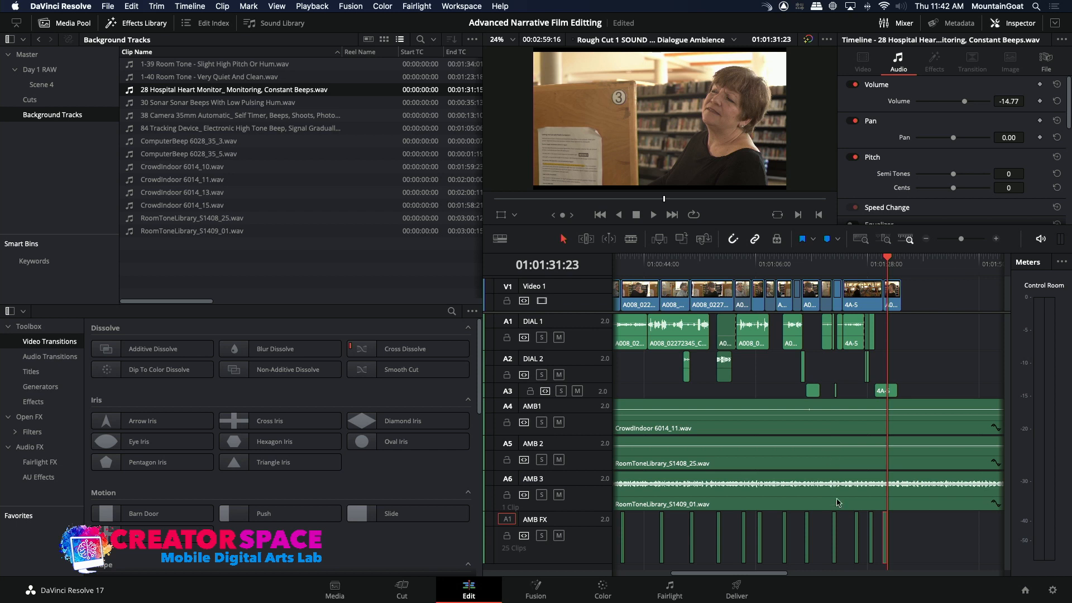
left_click_drag(833, 540, 826, 537)
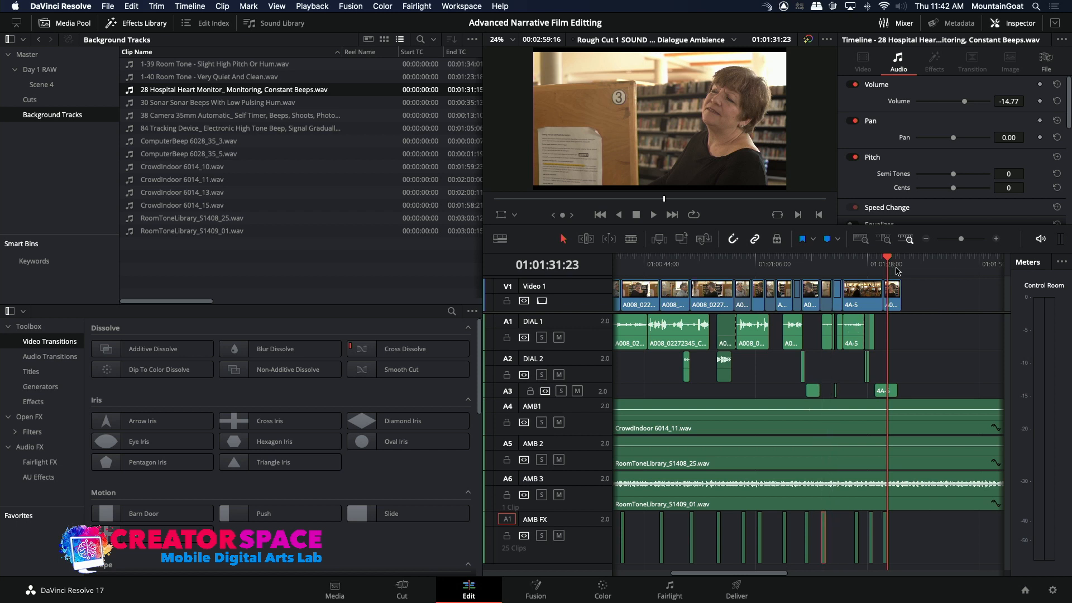
Play back the end of the scene to hear the added beeps with the dialogue and ambience
left_click(924, 239)
left_click(788, 272)
key("space")
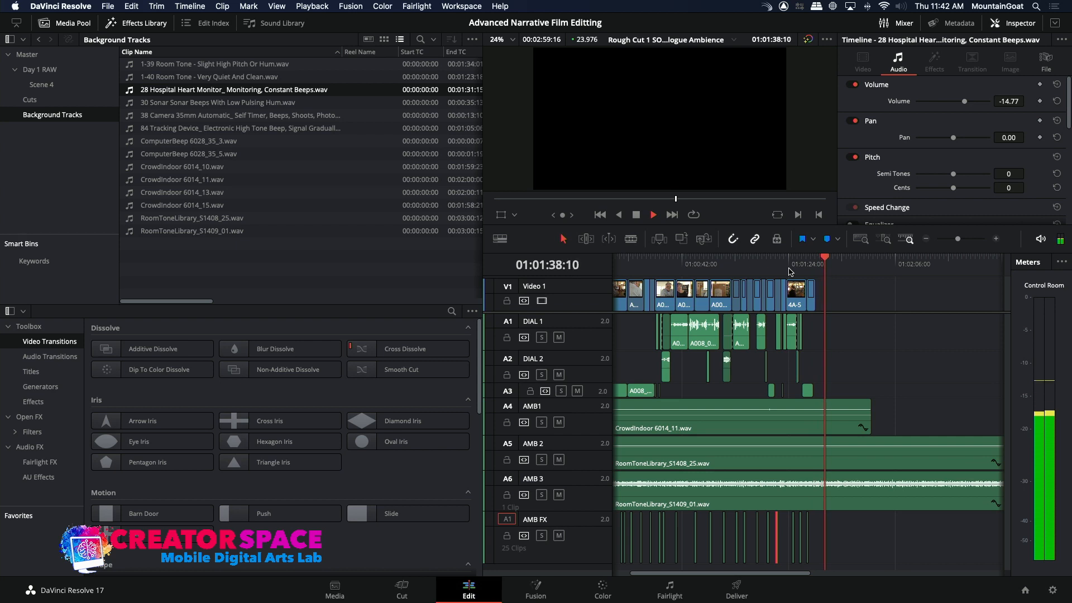
key("space")
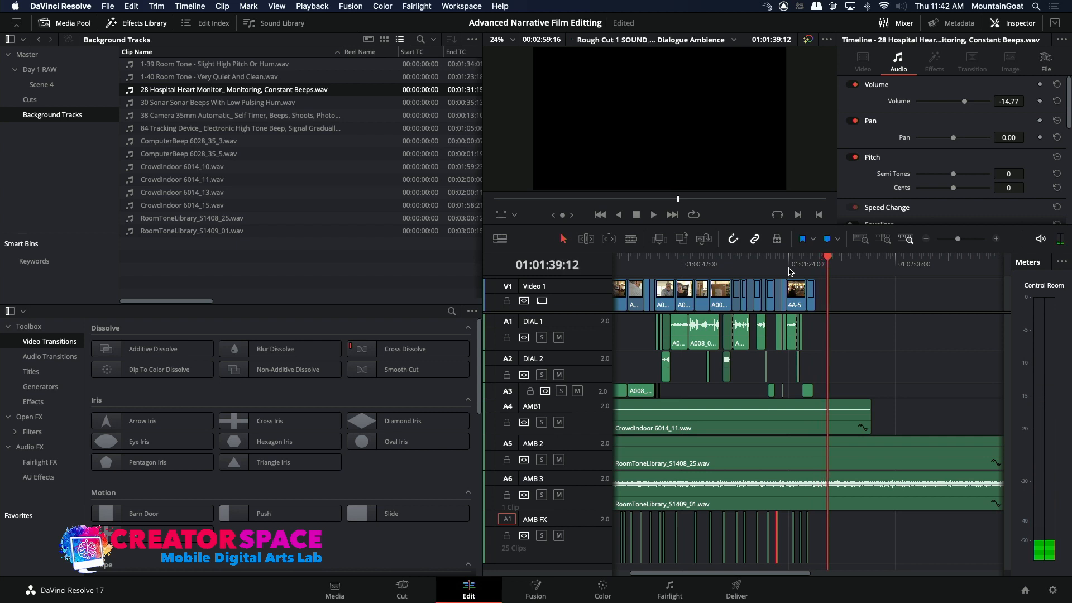
Play the scene with AMB1, AMB 2, AMB 3 and AMB FX soloed, and review the beep spacing from the start
left_click_drag(810, 268, 593, 270)
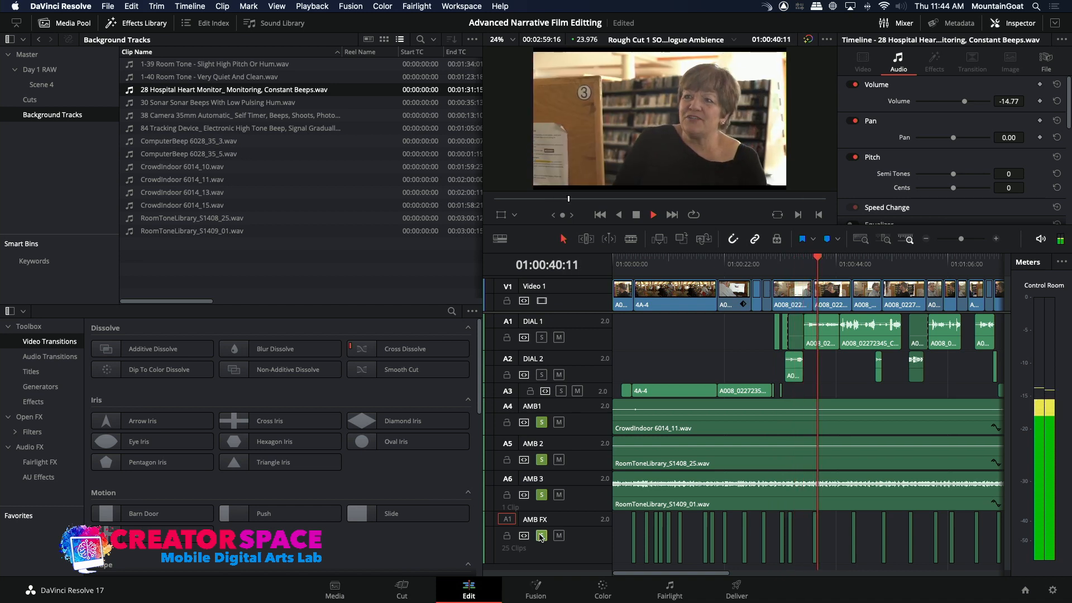
key("space")
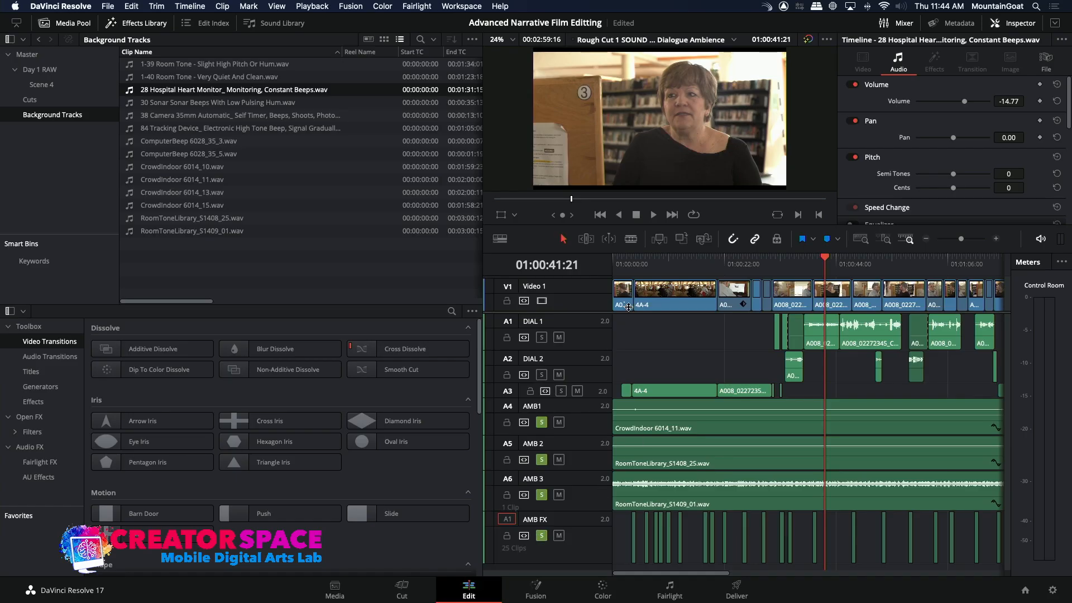
left_click(621, 263)
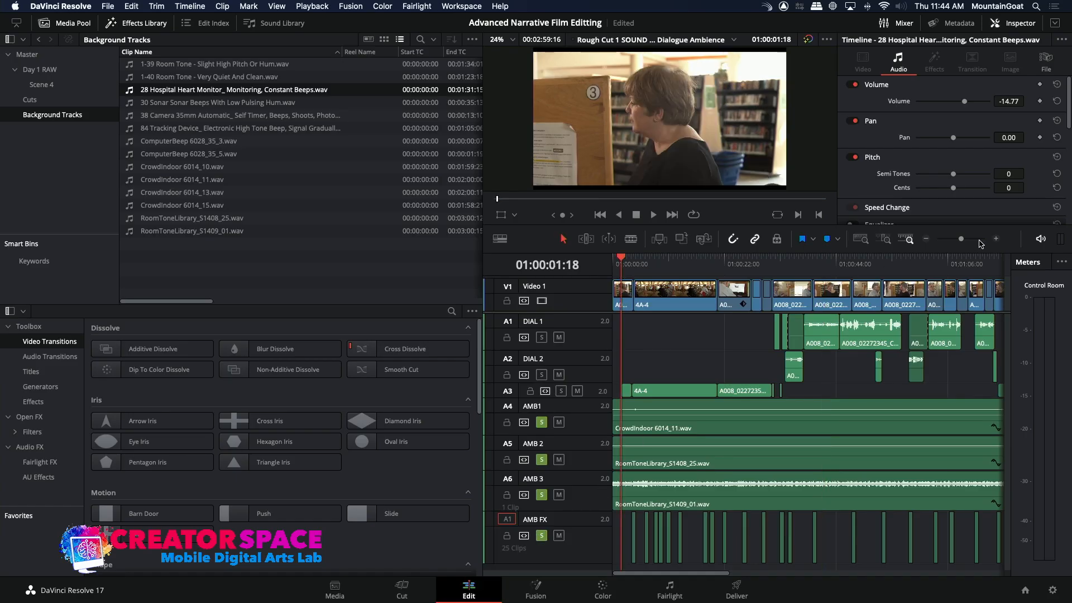
left_click(998, 240)
left_click(998, 240)
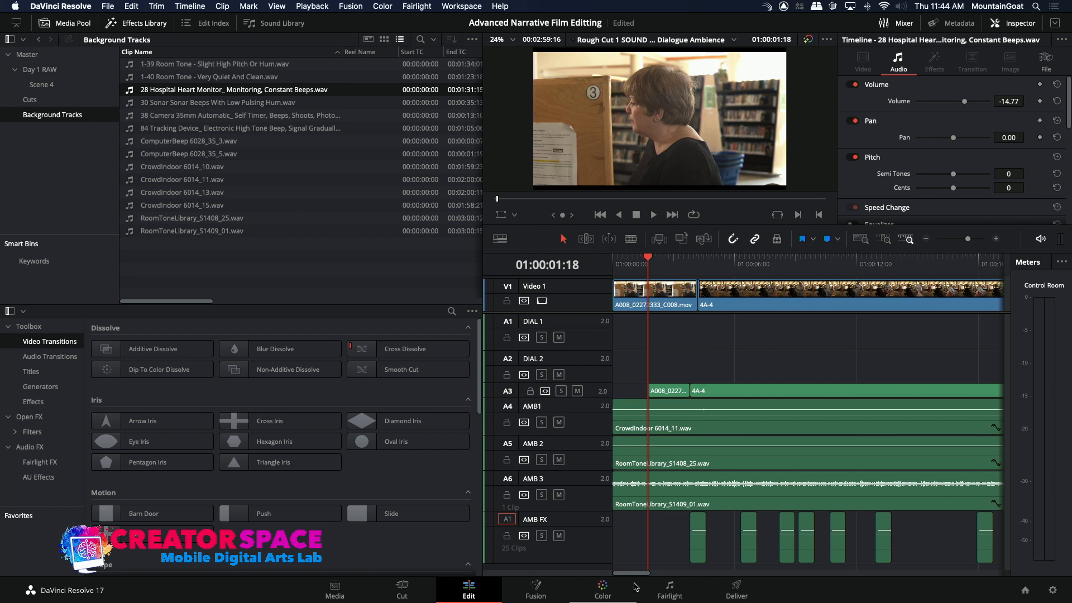
left_click_drag(638, 577, 654, 576)
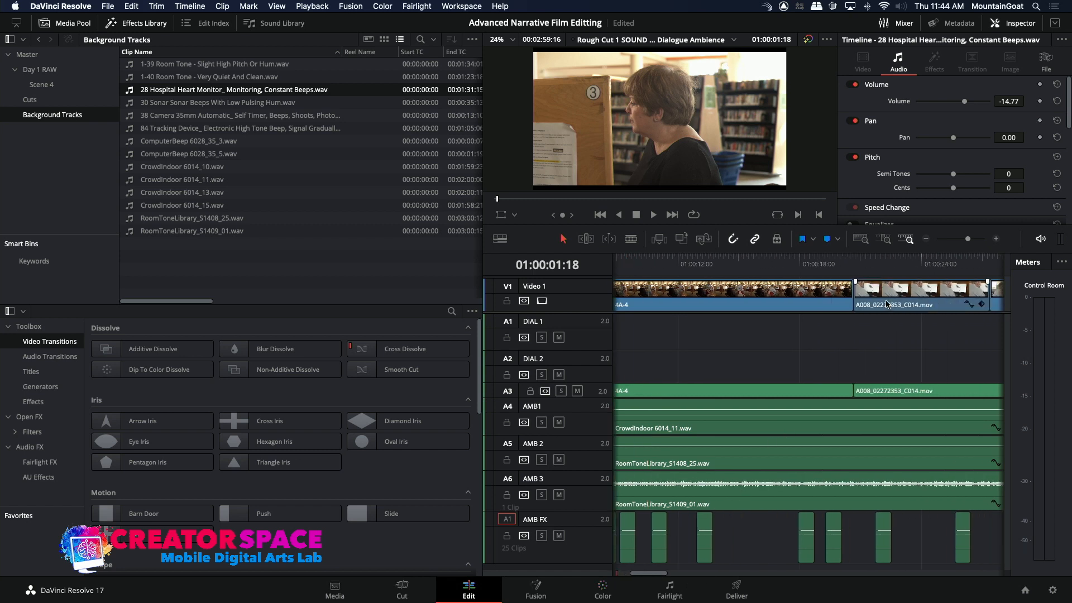
left_click(927, 240)
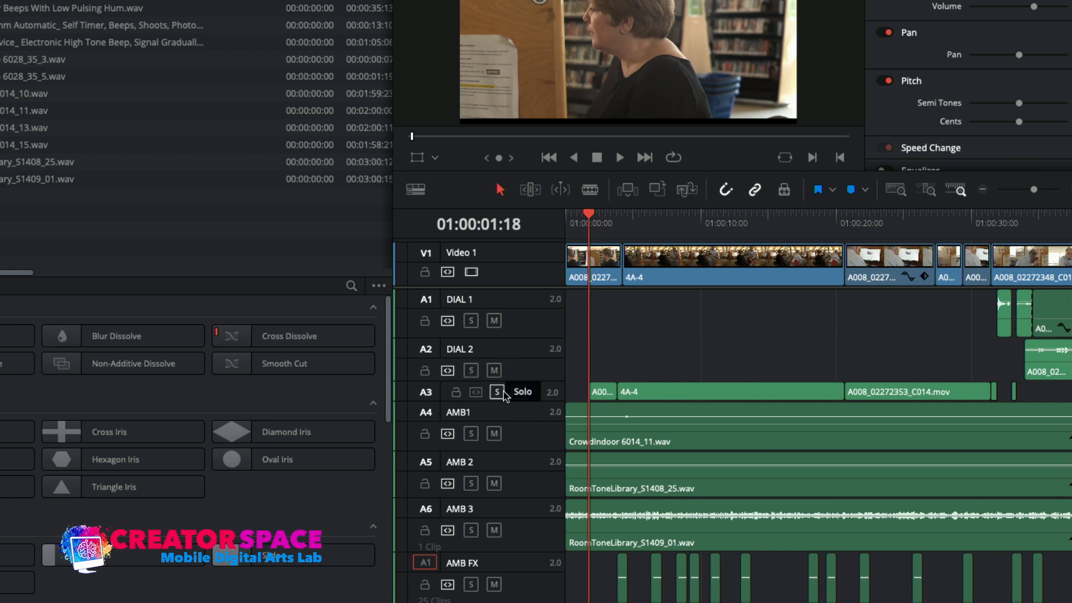
Solo the A3 sync, DIAL 2 and DIAL 1 tracks, and increase the A3 track's height
left_click(497, 391)
left_click(470, 370)
left_click(471, 320)
left_click_drag(479, 398, 474, 422)
Play back the soloed dialogue and sync tracks from 01:00:01:18 and again from about 01:00:19
key("space")
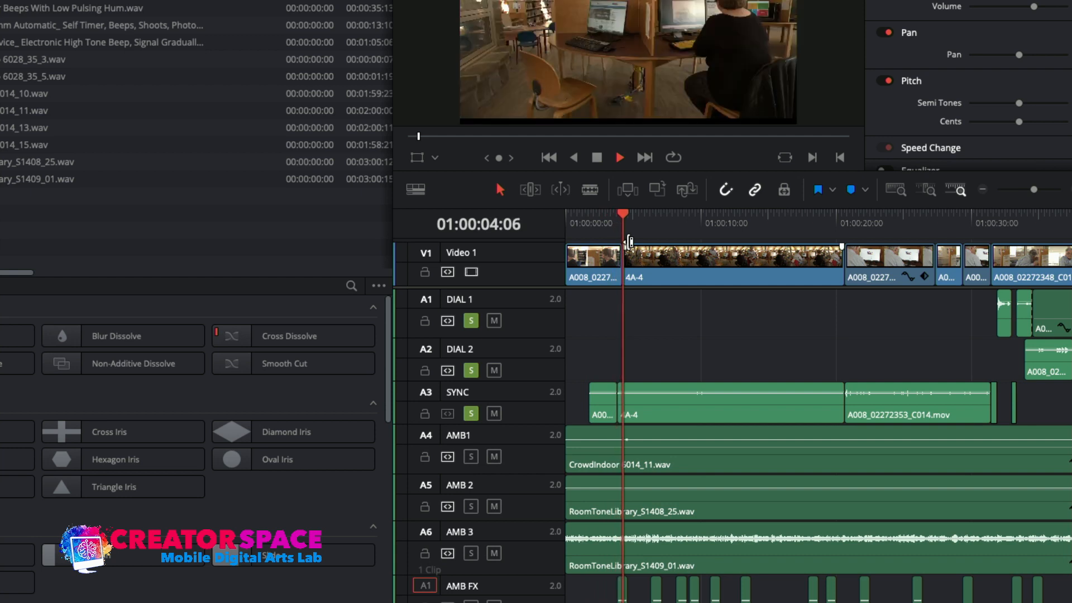
key("space")
left_click(830, 223)
key("space")
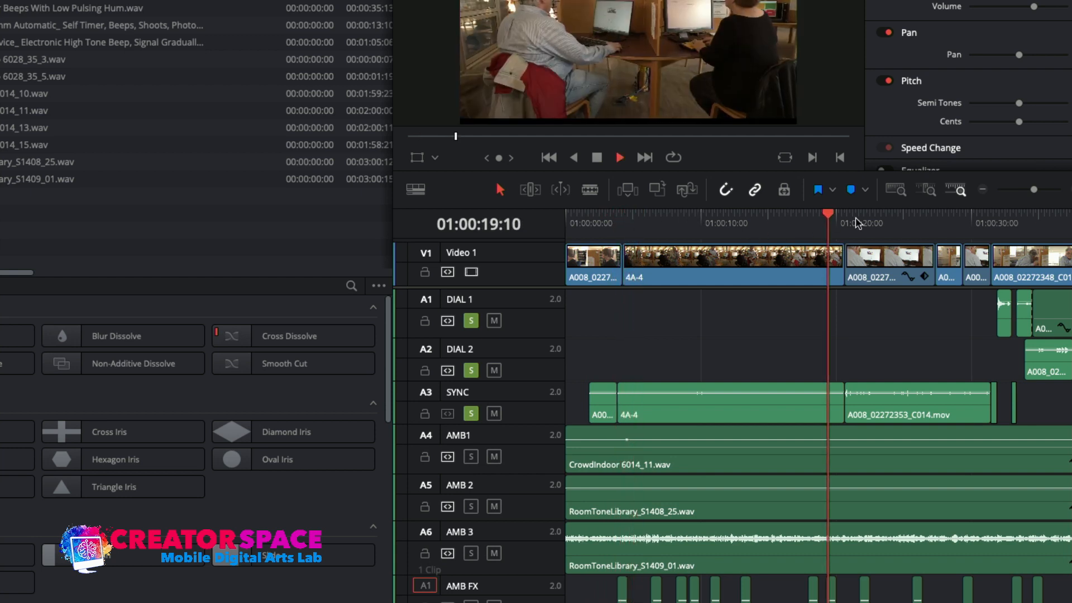
Play back the soloed dialogue and sync tracks from about 01:00:31 to 01:00:38
left_click(990, 224)
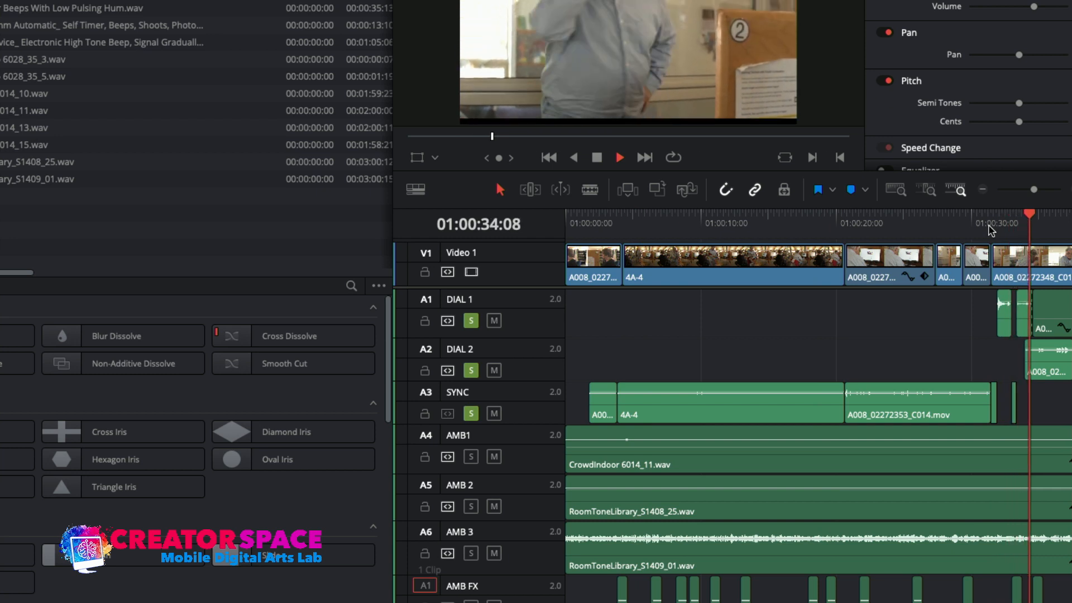
key("space")
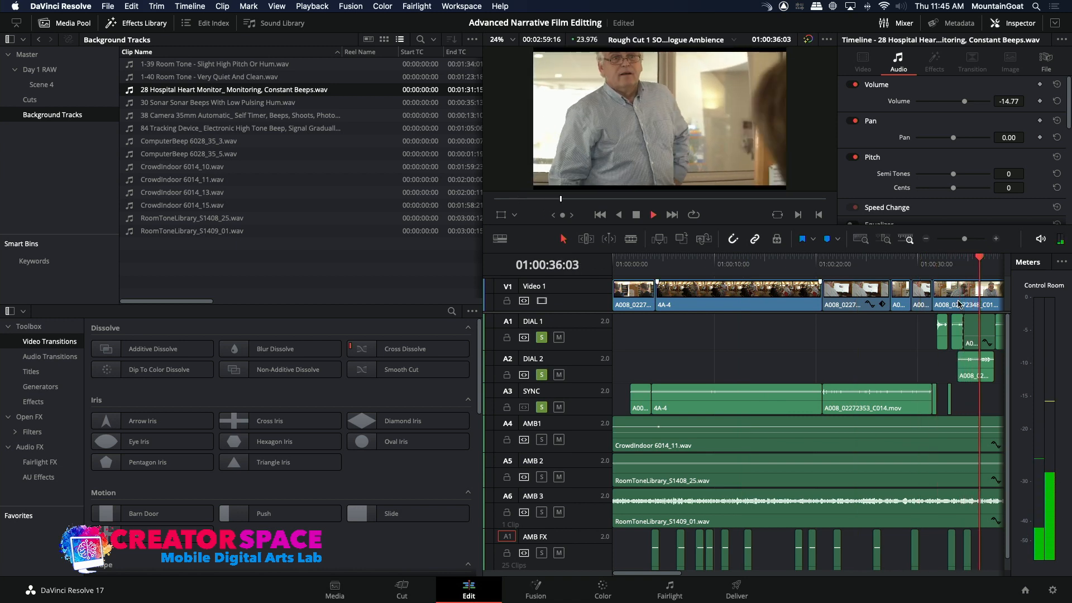
key("space")
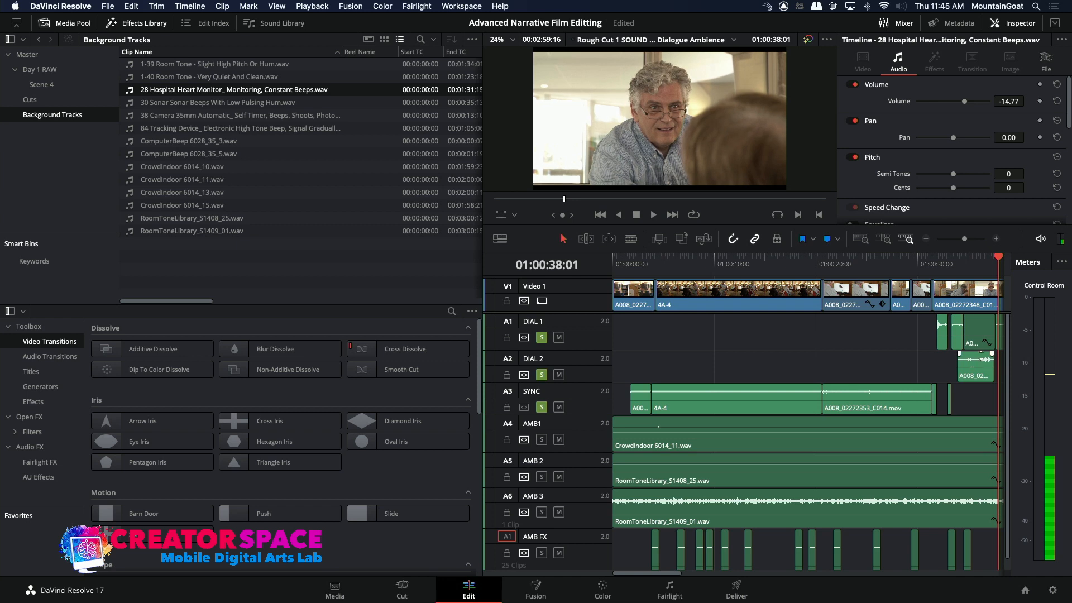
Raise the volume of the short DIAL 1 clip near 01:00:35 and play it back from 01:00:34:00
left_click_drag(985, 323, 986, 317)
left_click(960, 262)
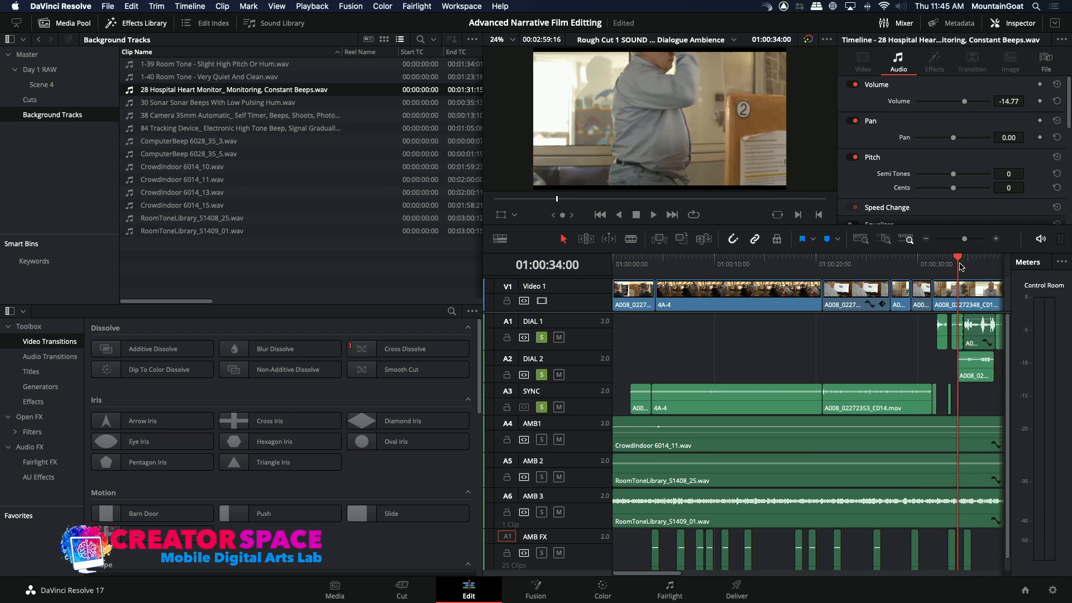
key("space")
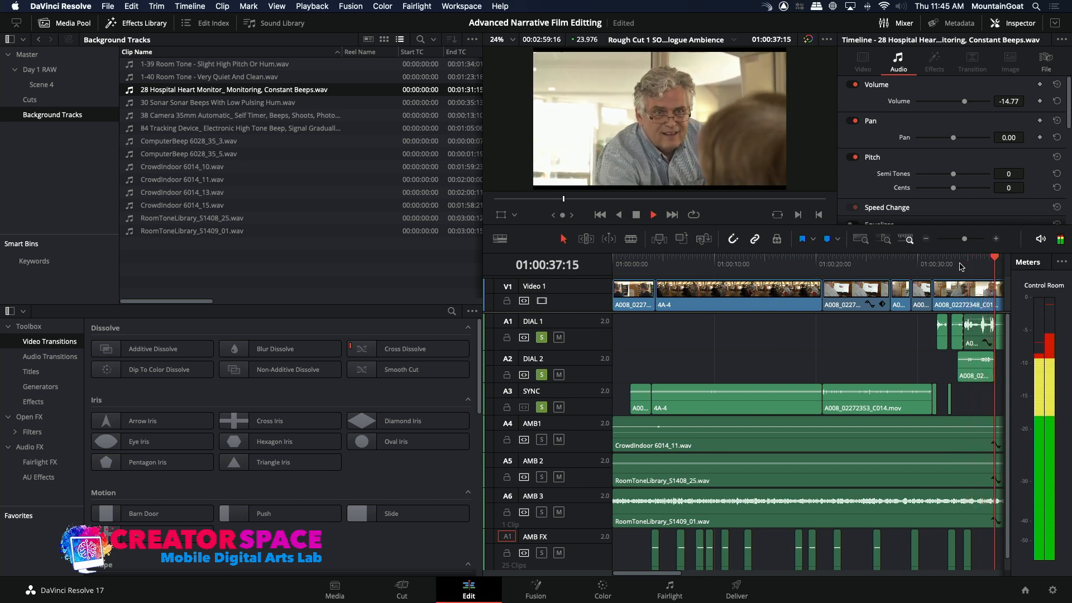
key("space")
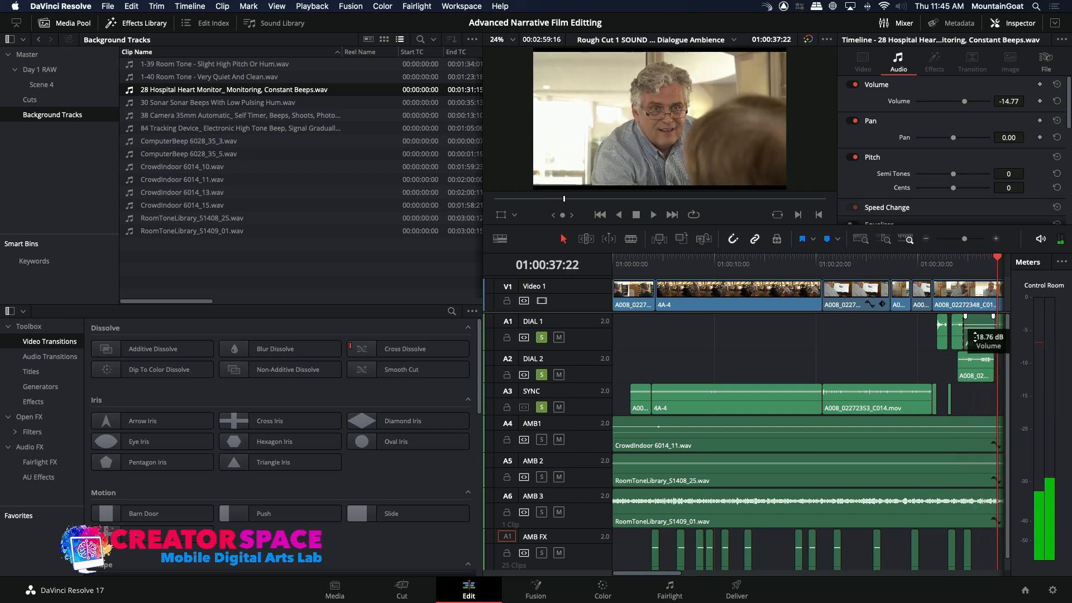
Lower the volume of the short DIAL 1 clip near 01:00:35 again and play it back from 01:00:34:14
left_click(962, 262)
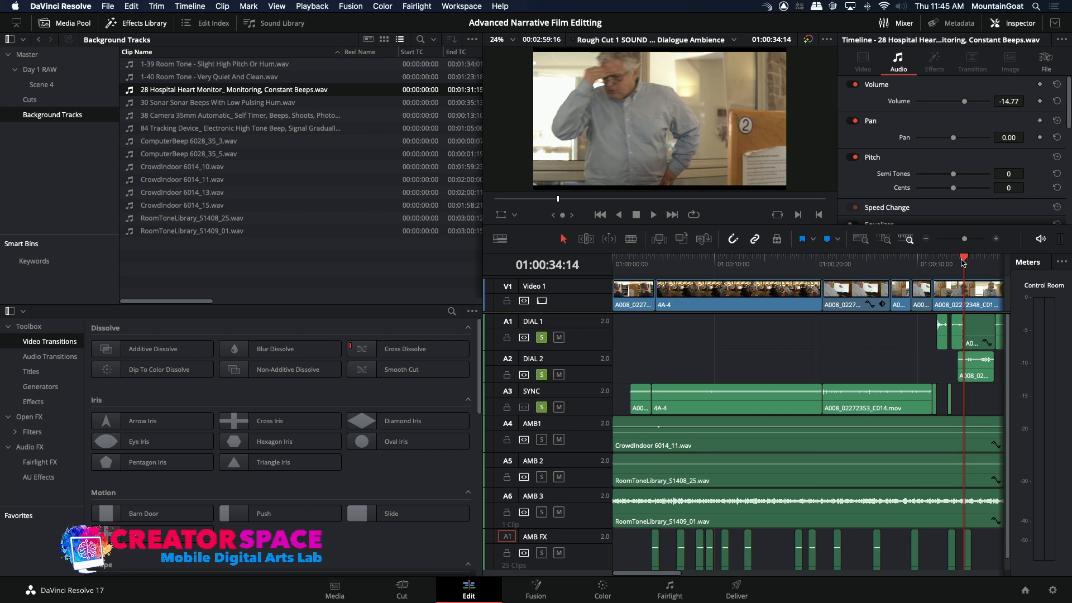
key("space")
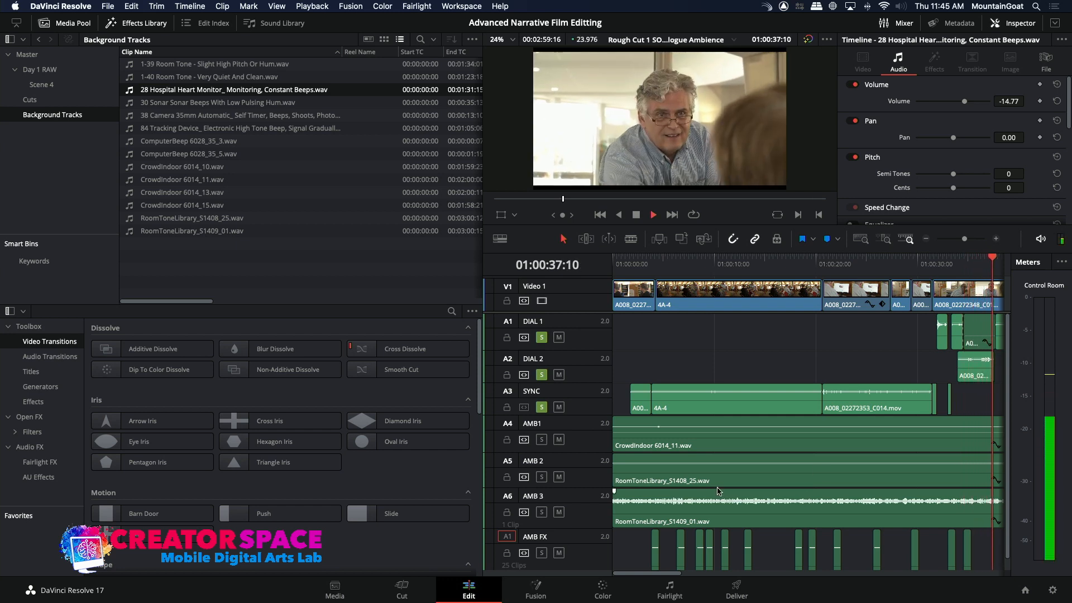
Play back the soloed dialogue around the clip changes near 01:00:51 and 01:00:58
left_click_drag(667, 573, 689, 575)
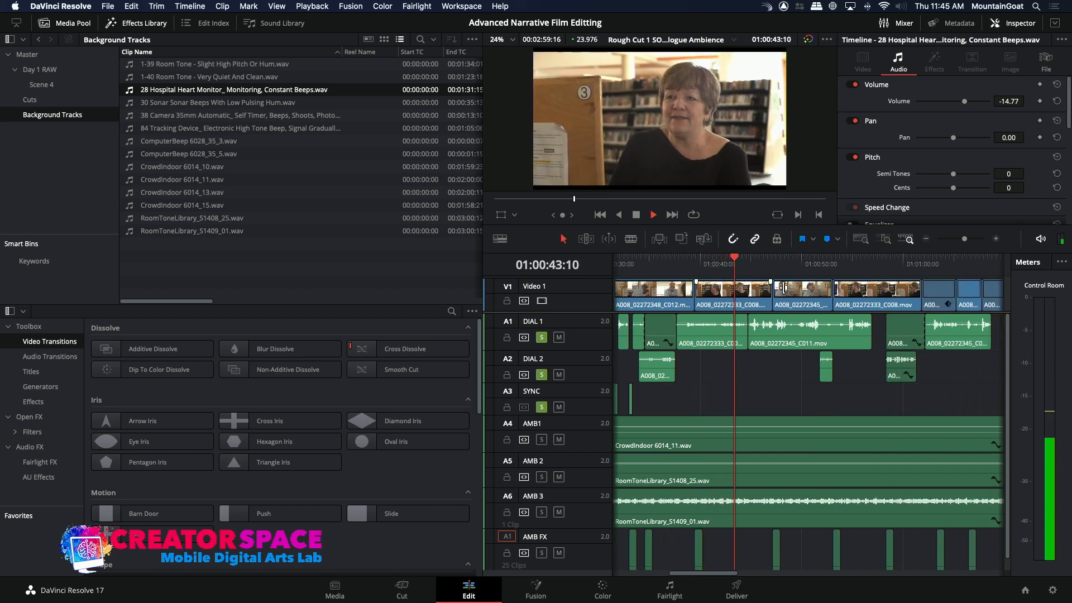
left_click(818, 264)
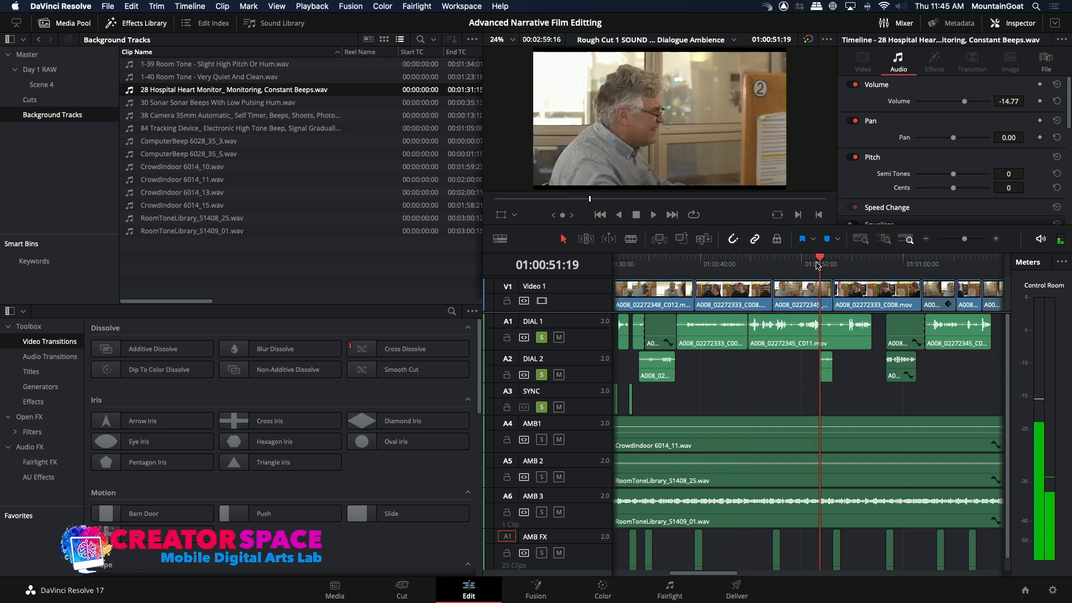
key("space")
left_click(812, 265)
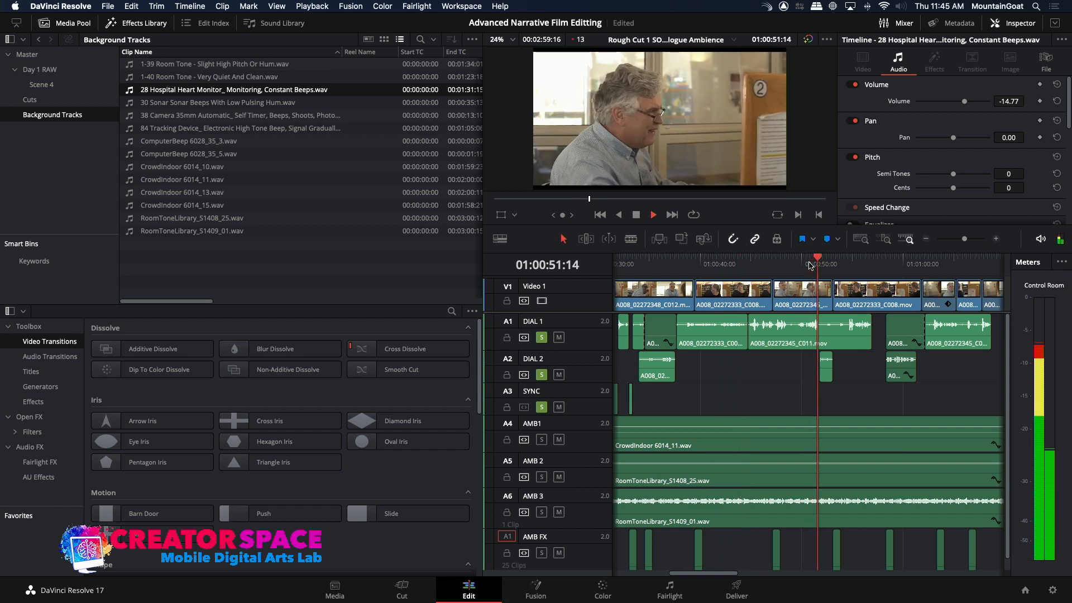
left_click(885, 260)
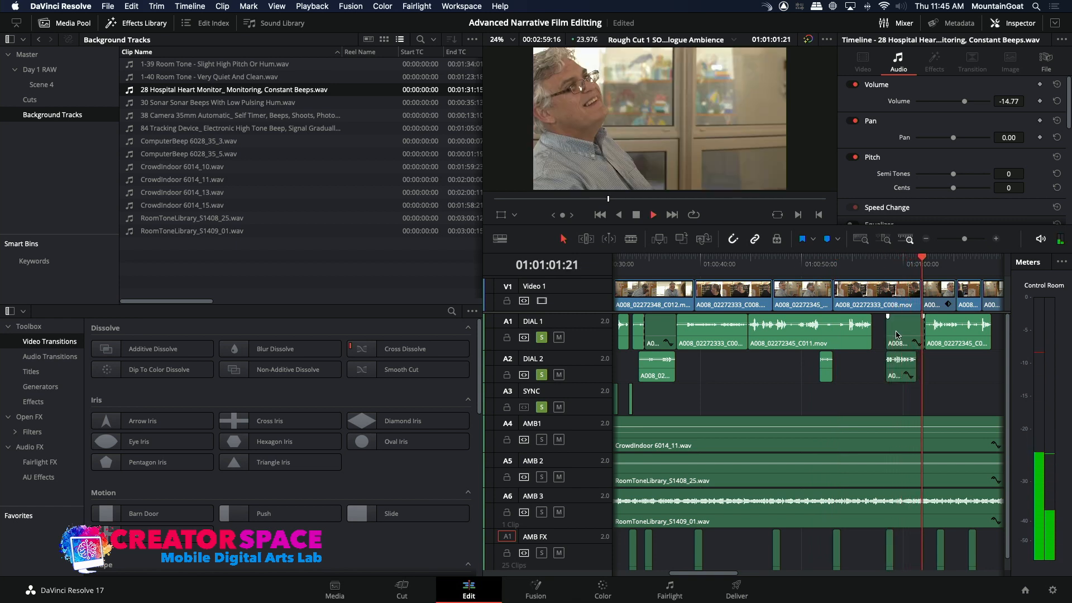
key("space")
Play back the soloed dialogue and sync tracks from about 01:01:15 and again from about 01:01:27
left_click_drag(720, 576, 756, 582)
left_click(858, 266)
key("space")
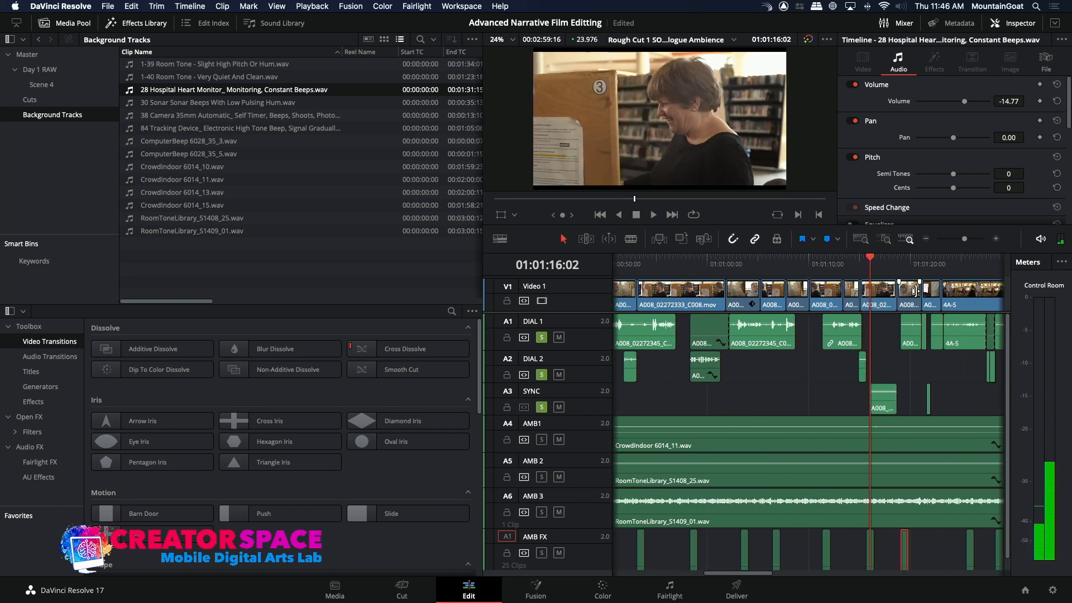
left_click(982, 270)
key("space")
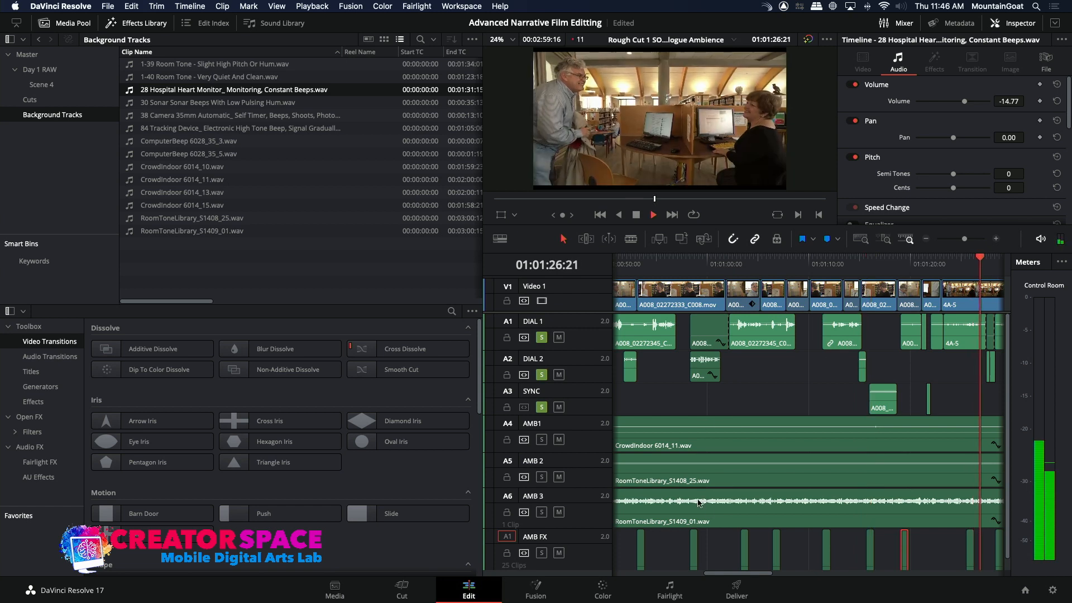
key("space")
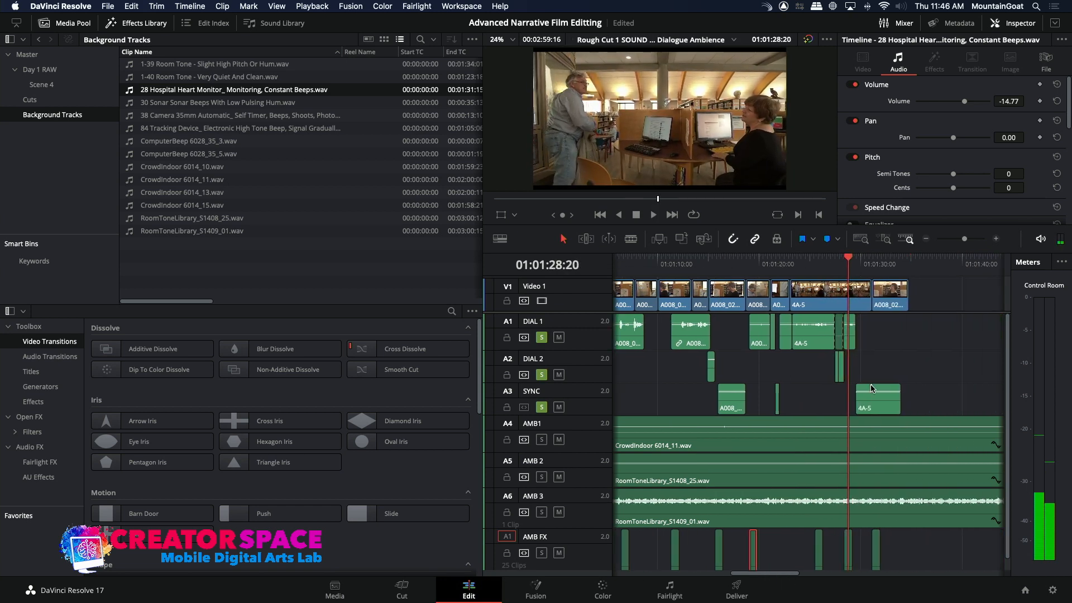
Review the 4A-5 and 4A-3 dialogue clips near 01:01:28 up close, playing them back from 01:01:27:05
left_click(997, 240)
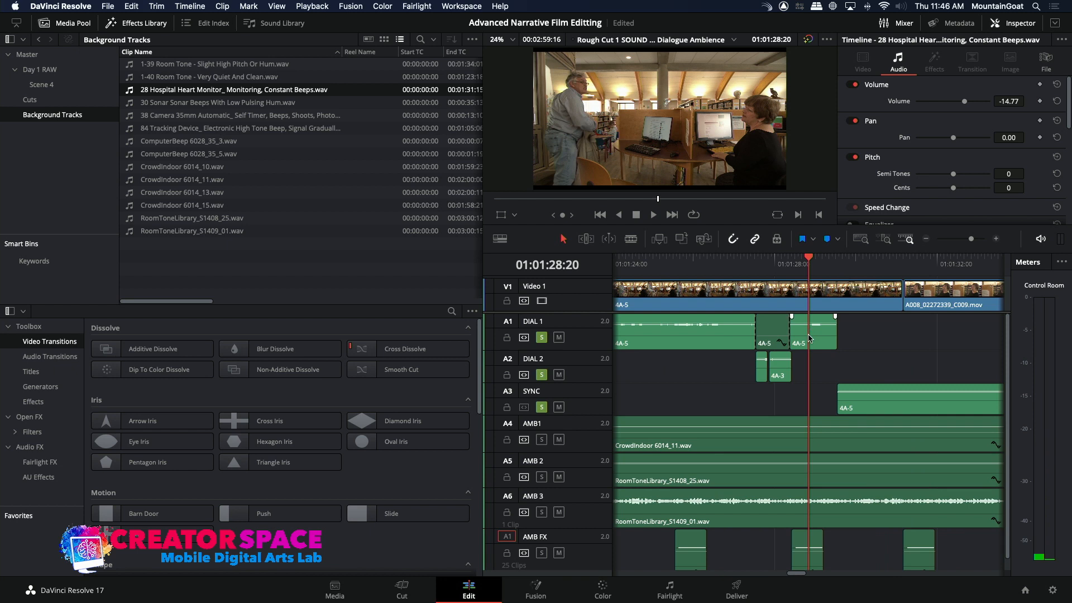
left_click(745, 266)
key("space")
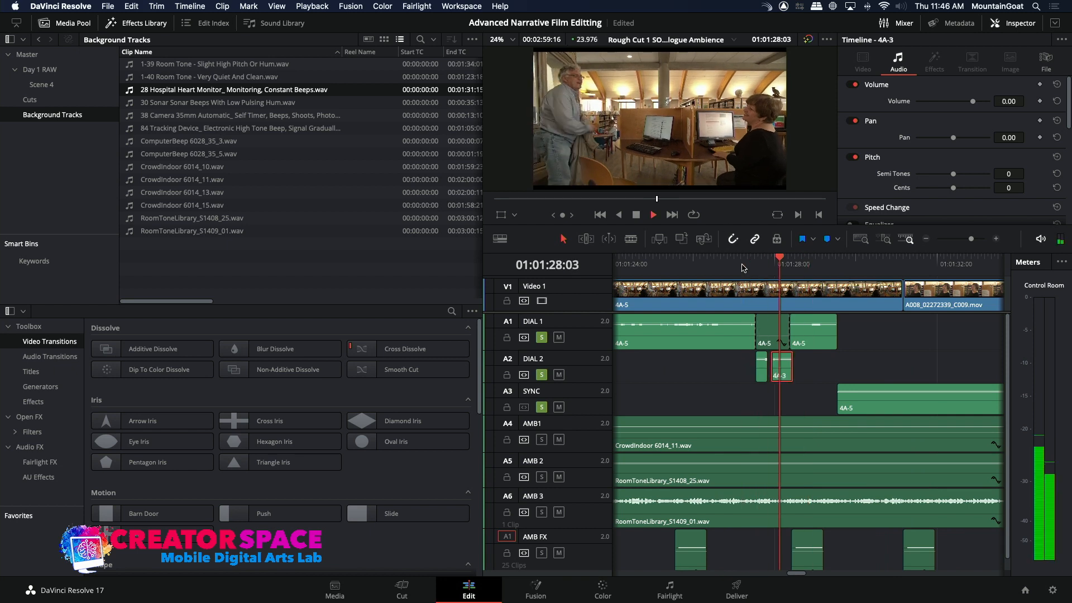
key("space")
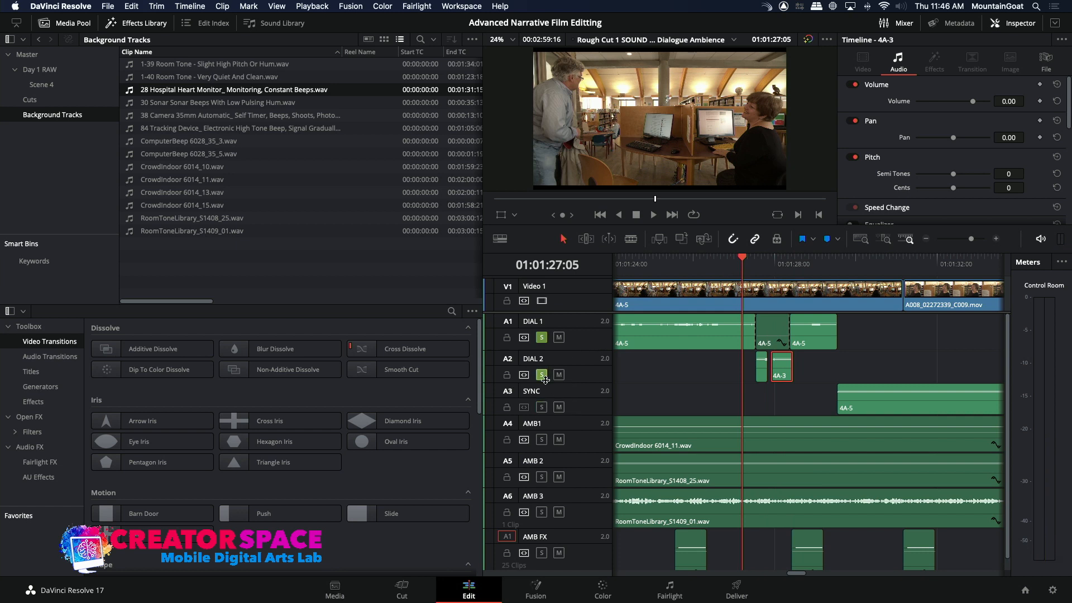
Turn off solo on the DIAL 1, DIAL 2 and SYNC tracks and play the full mix from about 01:01:26
left_click(545, 344)
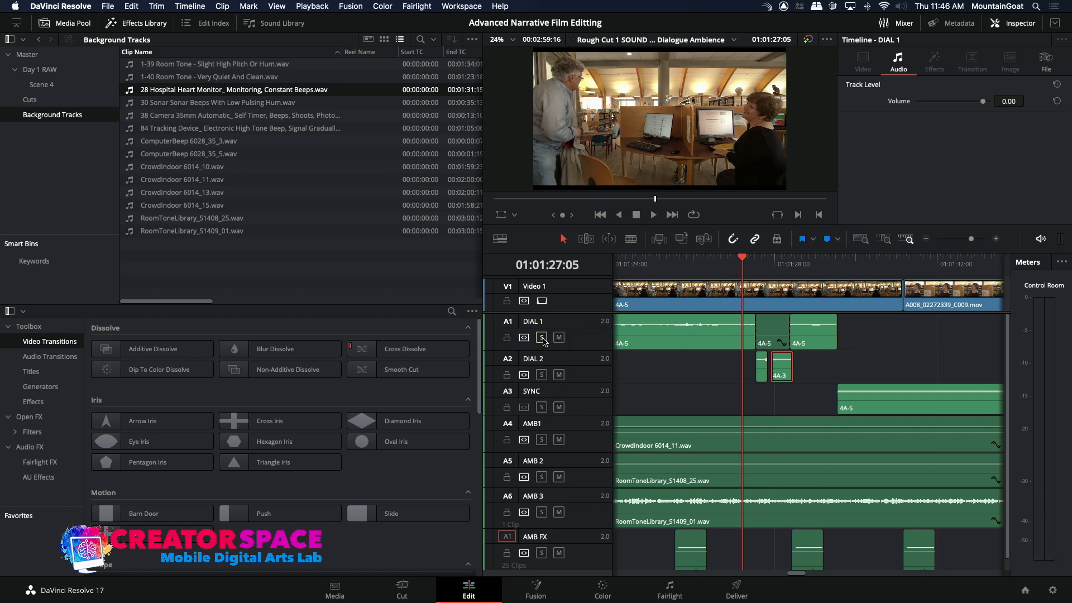
left_click(699, 270)
key("space")
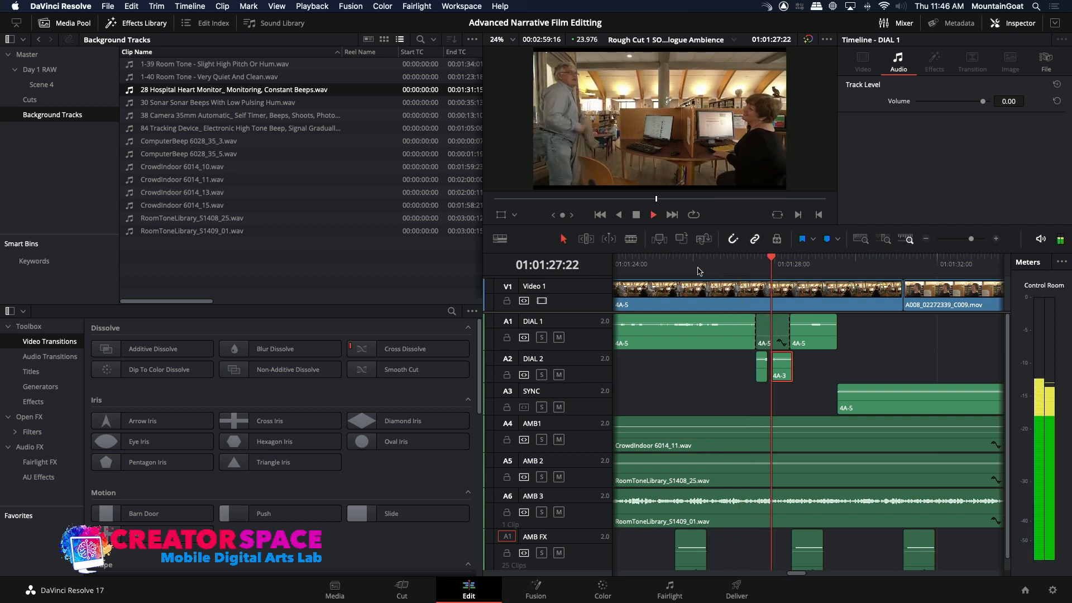
key("space")
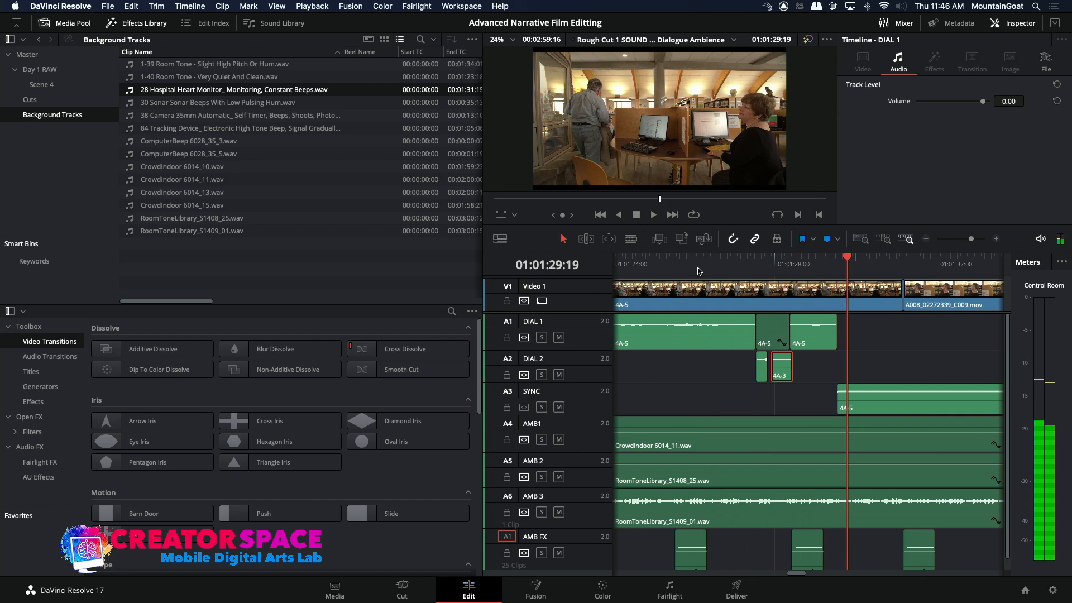